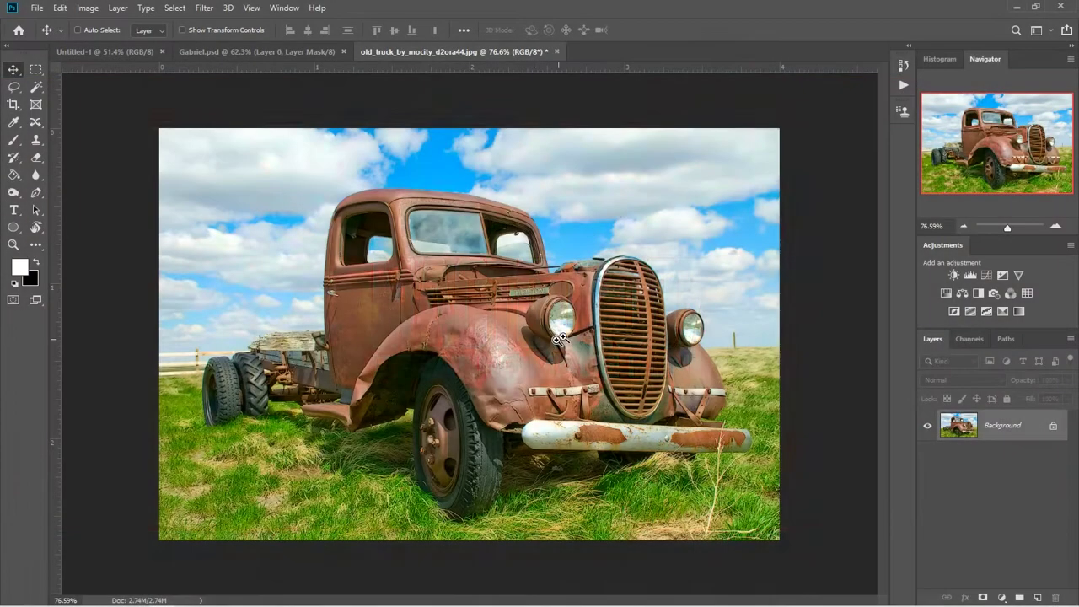
# Pan and zoom around the rusty truck photo to see it whole.
pyautogui.scroll(3, 552, 344)
pyautogui.moveTo(552, 344); pyautogui.dragTo(546, 338)
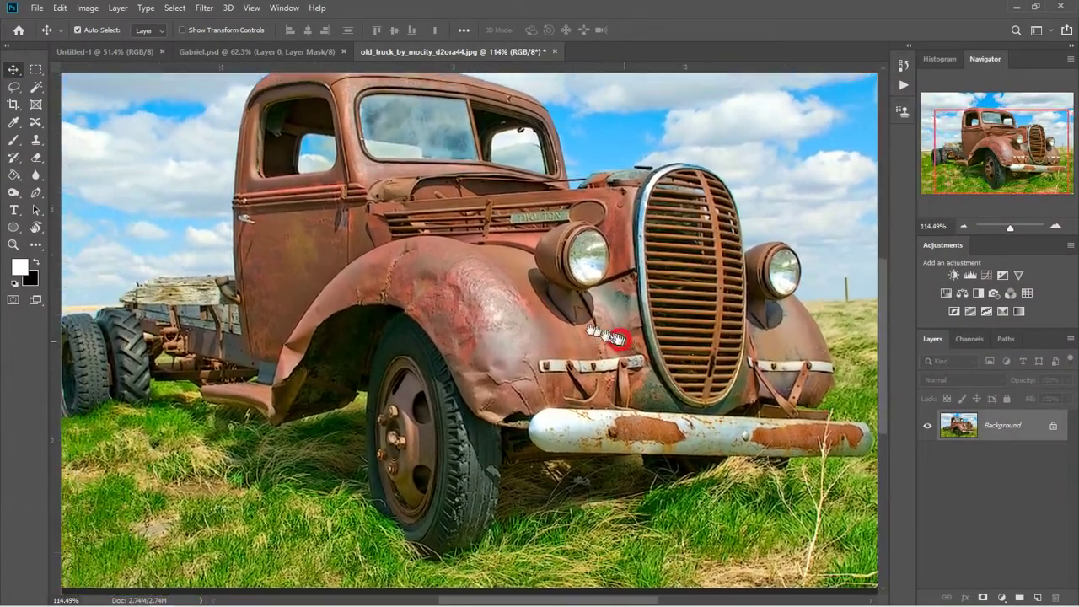
pyautogui.scroll(-3, 546, 337)
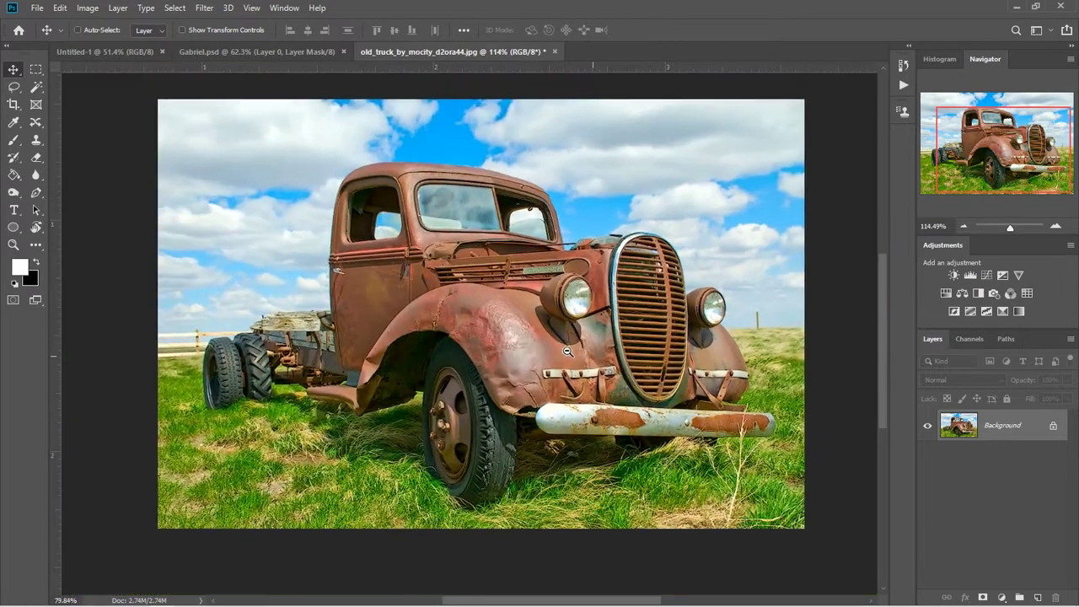
# Paint a selection across the whole sky with the Quick Selection brush at 70 px.
pyautogui.rightClick(35, 88)
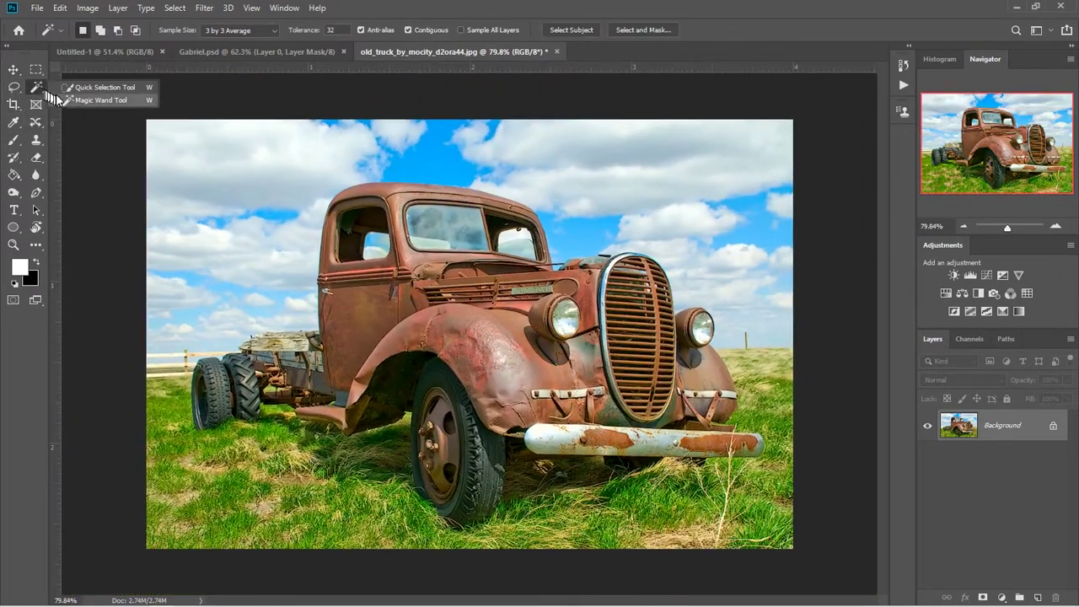
pyautogui.click(85, 81)
pyautogui.keyDown('ctrl'); pyautogui.keyDown('alt'); pyautogui.rightClick(223, 244); pyautogui.keyUp('alt'); pyautogui.keyUp('ctrl')
pyautogui.moveTo(223, 243); pyautogui.dragTo(177, 233)
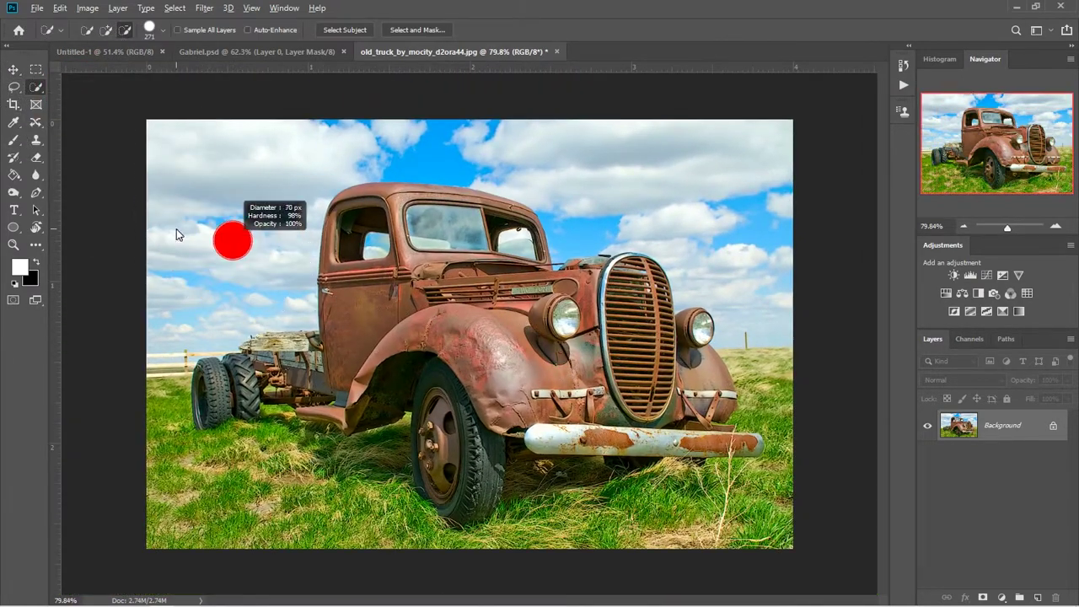
pyautogui.click(105, 29)
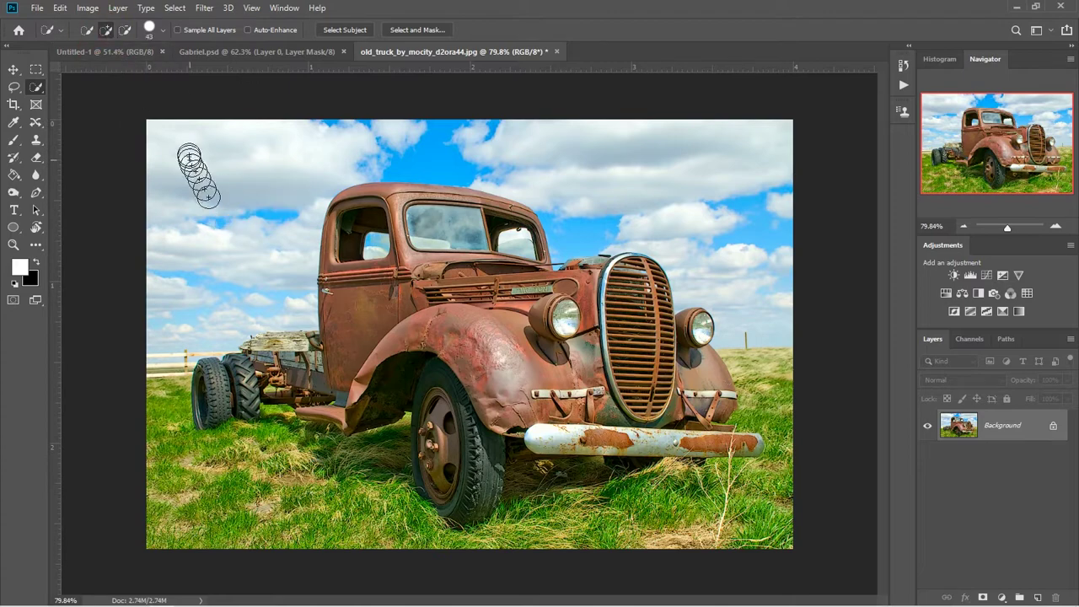
pyautogui.moveTo(193, 169); pyautogui.dragTo(207, 231)
pyautogui.moveTo(383, 133); pyautogui.dragTo(648, 131)
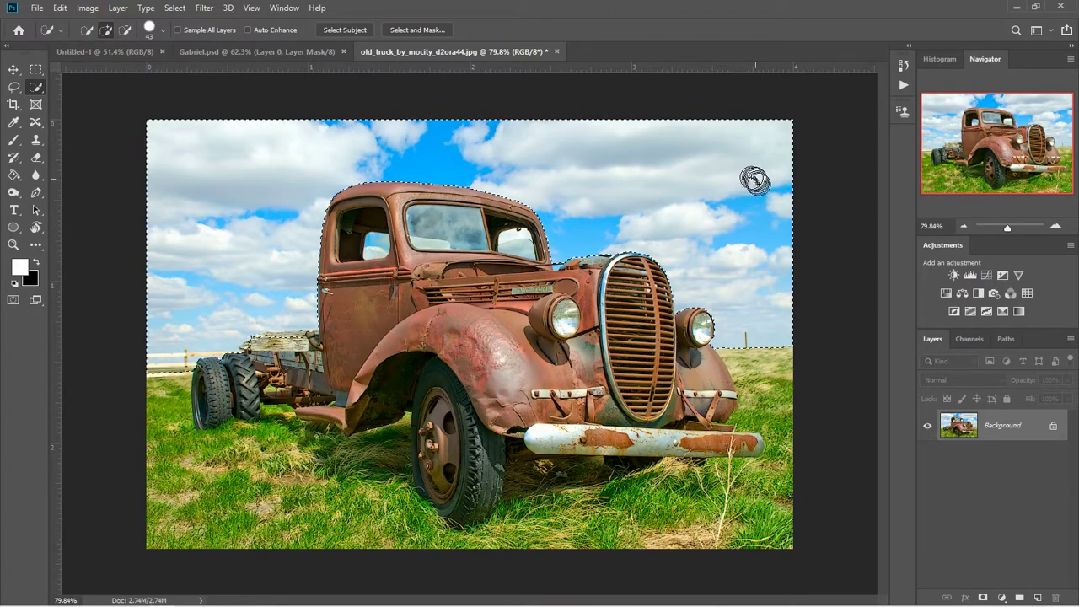
# Zoom in on the cab and add the sky in the small cab window with a smaller brush.
pyautogui.moveTo(224, 352)
pyautogui.mouseDown()
pyautogui.moveTo(401, 316)
pyautogui.moveTo(410, 295)
pyautogui.mouseUp()
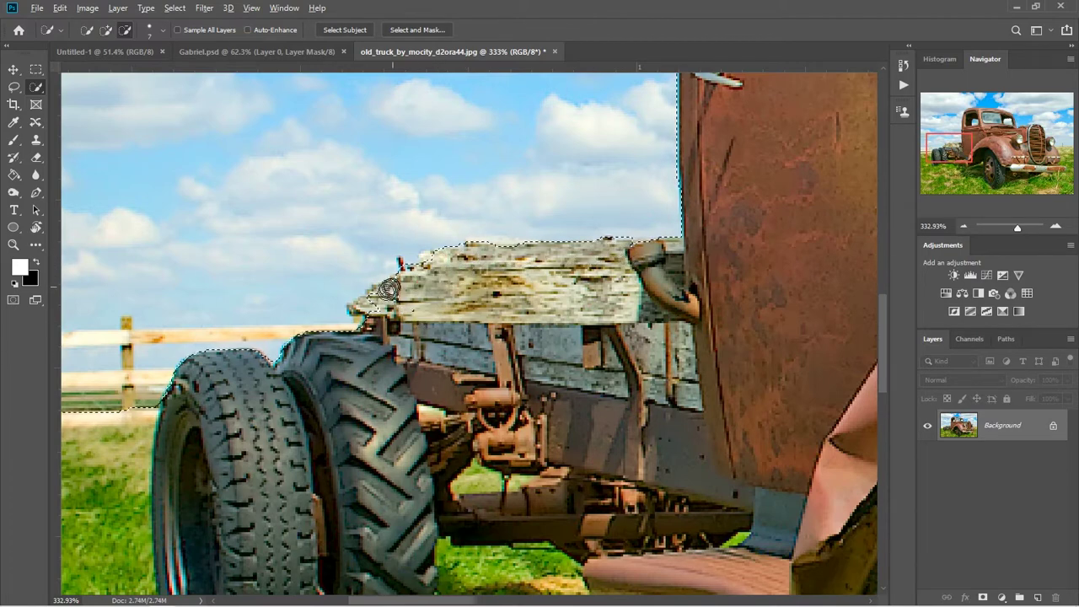
pyautogui.hscroll(5, 408, 311)
pyautogui.hscroll(1, 474, 313)
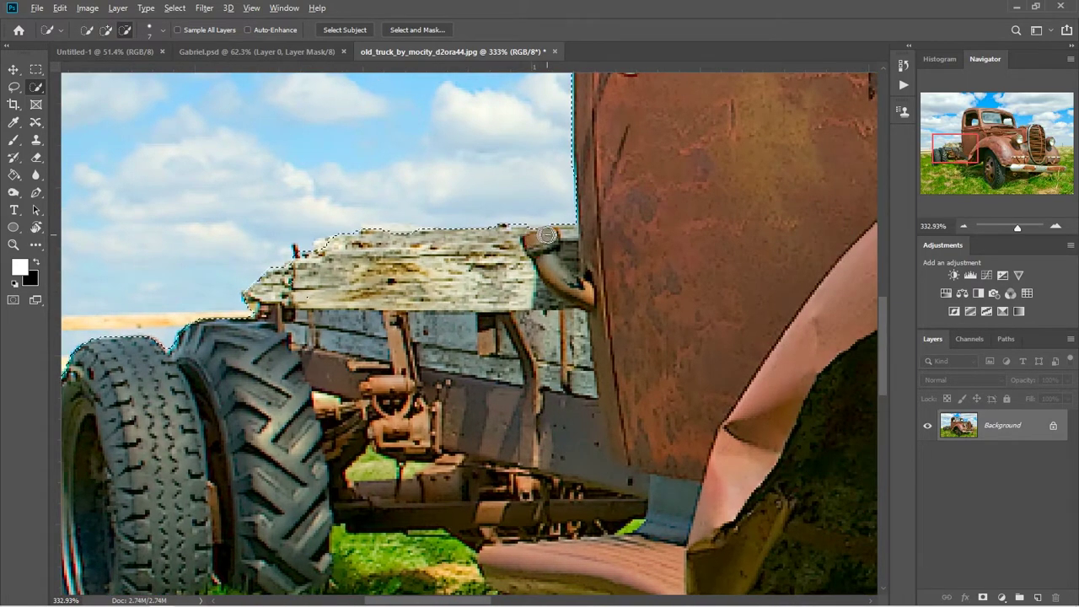
pyautogui.moveTo(547, 235); pyautogui.dragTo(472, 278)
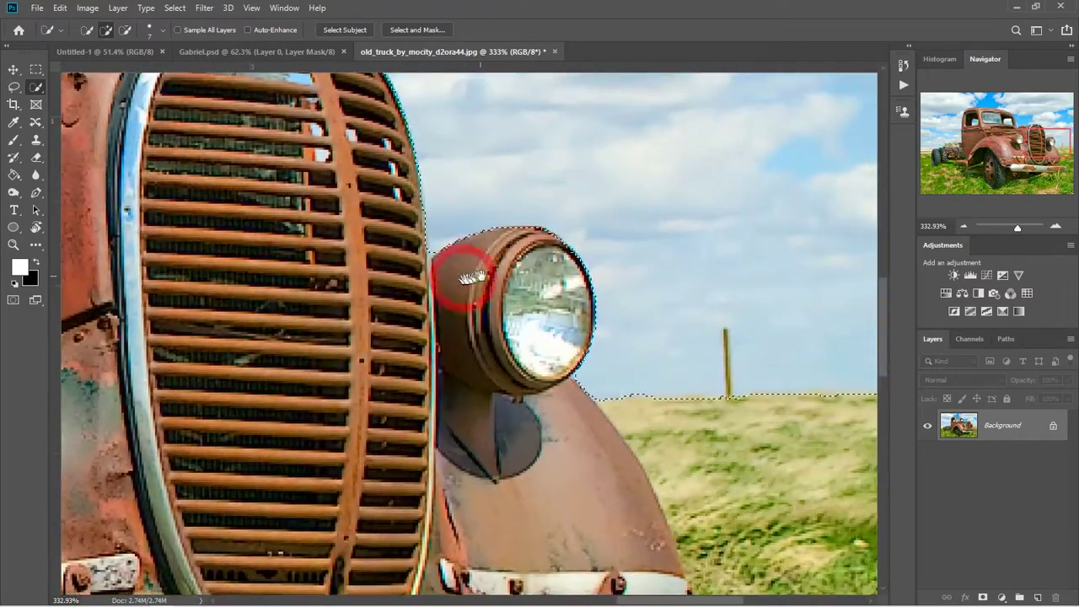
pyautogui.keyDown('alt'); pyautogui.click(624, 304); pyautogui.keyUp('alt')
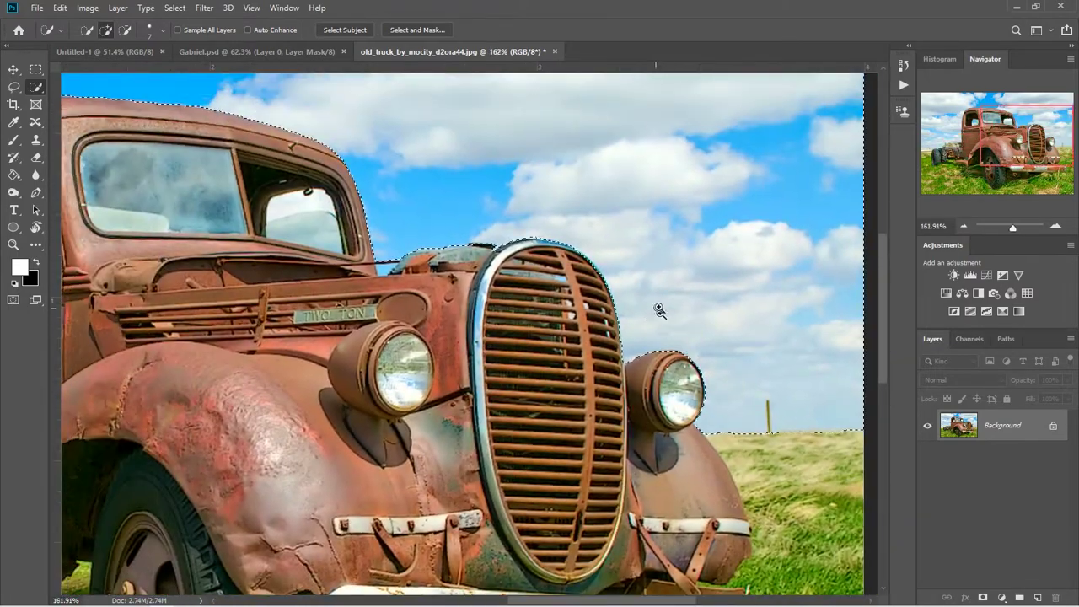
pyautogui.keyDown('alt'); pyautogui.click(660, 311); pyautogui.keyUp('alt')
pyautogui.click(392, 345)
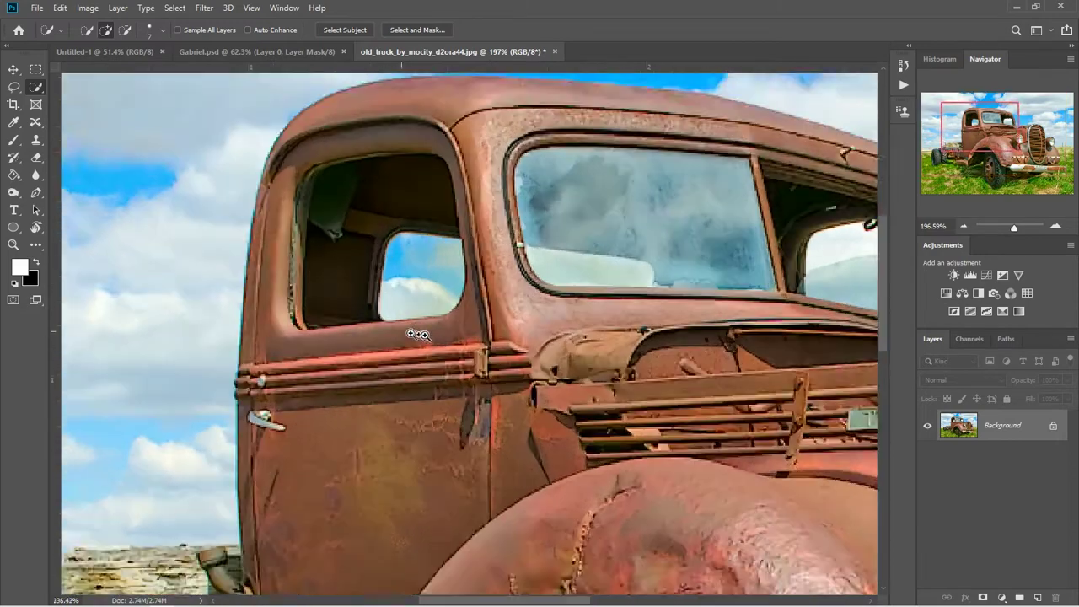
pyautogui.click(418, 335)
pyautogui.moveTo(429, 335); pyautogui.dragTo(409, 325)
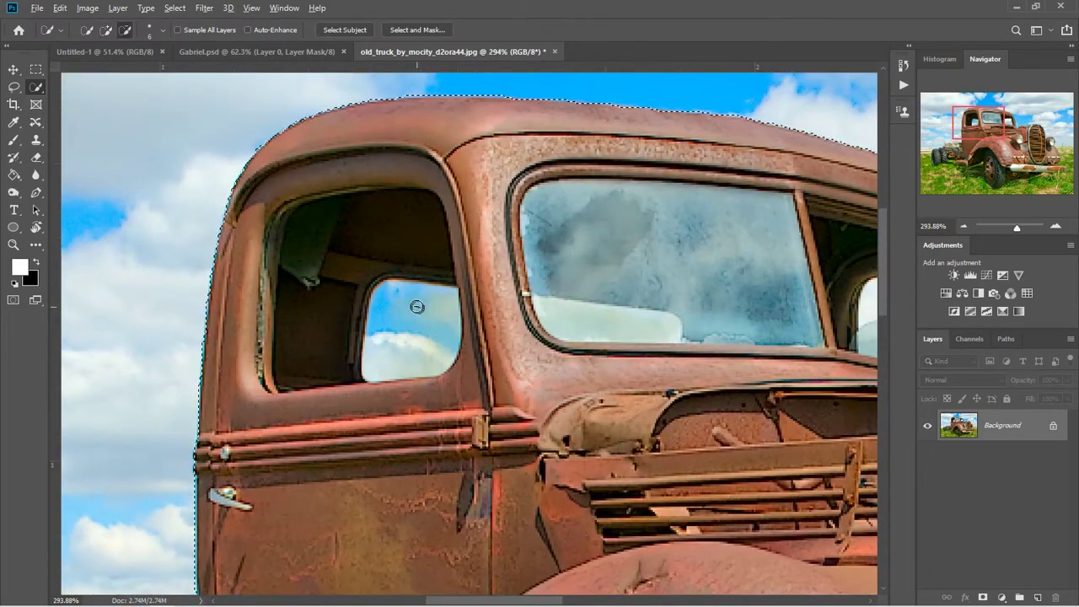
pyautogui.keyDown('alt'); pyautogui.click(413, 330); pyautogui.keyUp('alt')
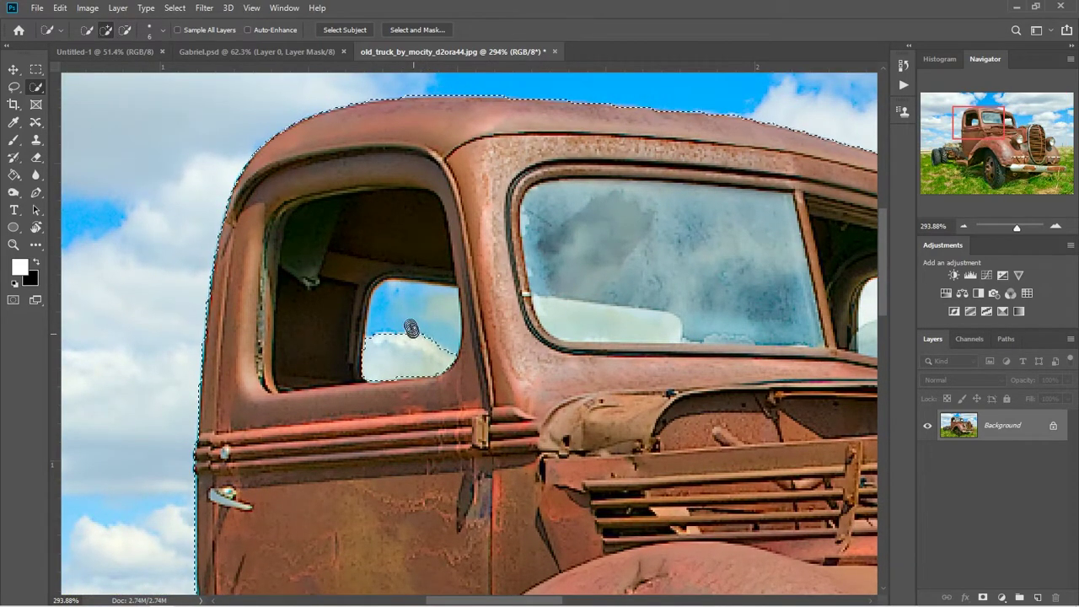
pyautogui.moveTo(416, 325); pyautogui.dragTo(386, 317)
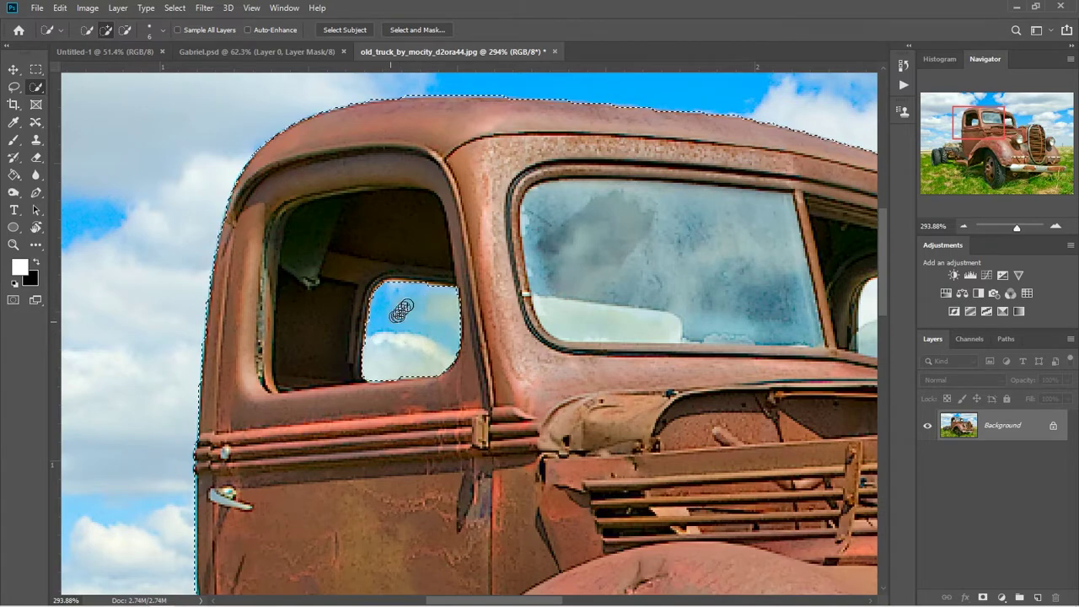
# Add the sky seen through the windshield and rear cab window, touching up its edges.
pyautogui.scroll(-5, 379, 317)
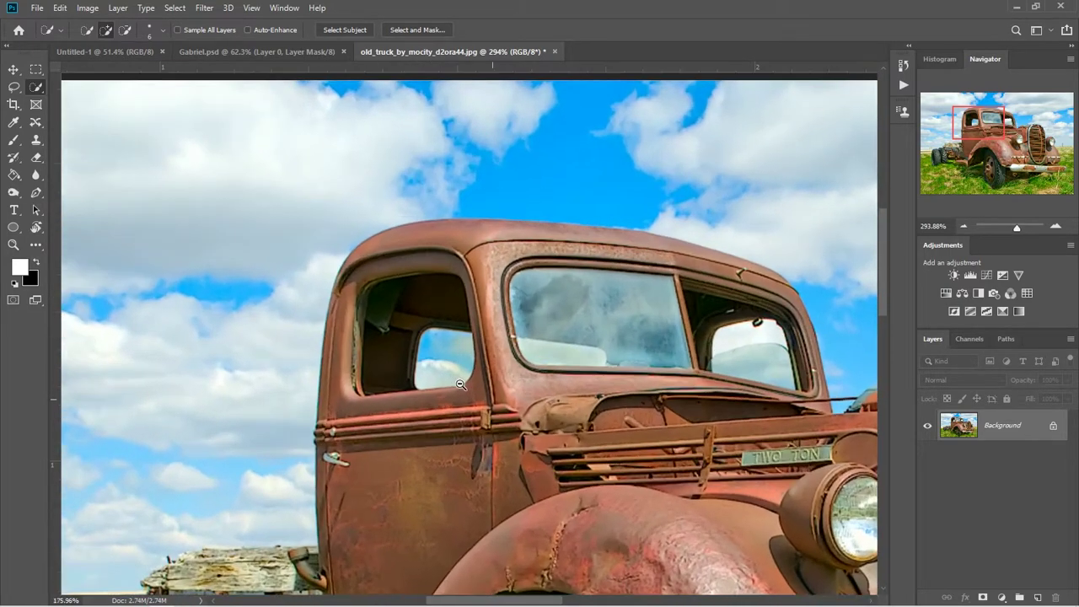
pyautogui.scroll(3, 448, 369)
pyautogui.scroll(2, 447, 369)
pyautogui.moveTo(447, 369); pyautogui.dragTo(346, 358)
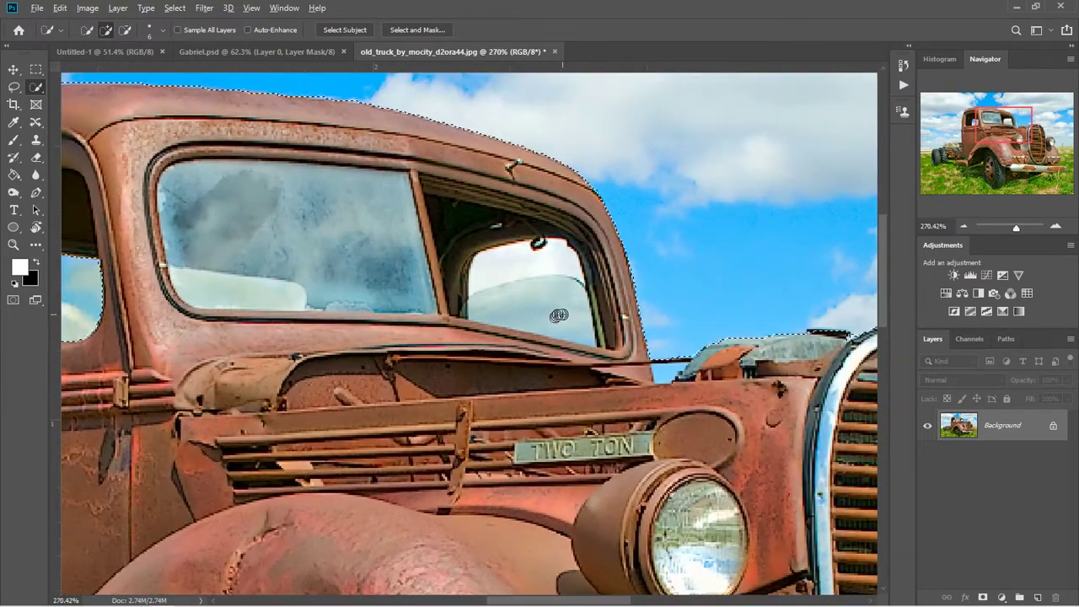
pyautogui.moveTo(559, 315); pyautogui.dragTo(539, 245)
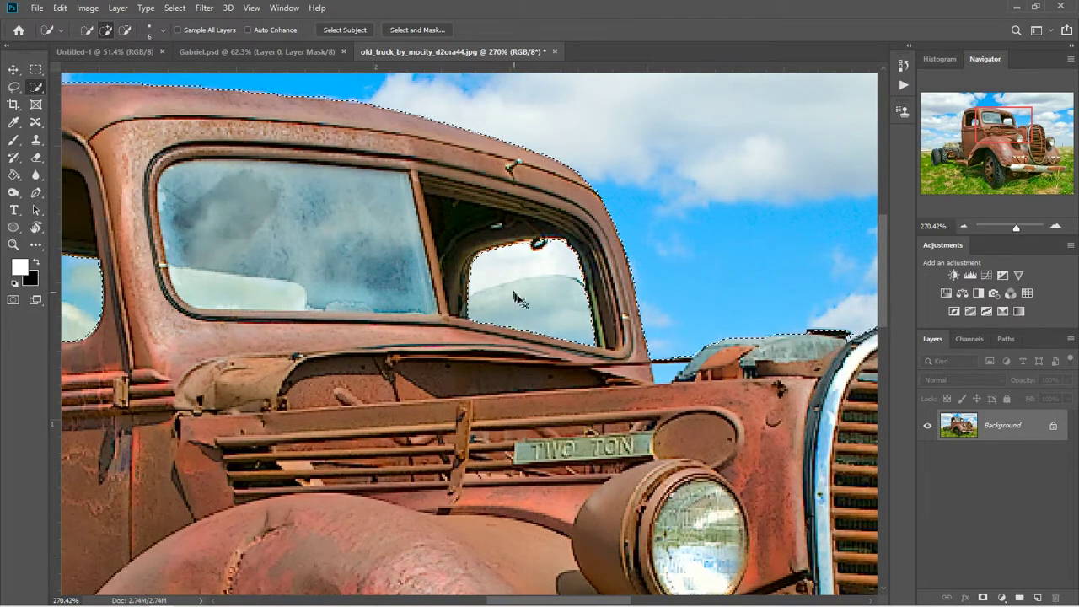
pyautogui.click(473, 269)
# Expand the sky selection by 2 pixels.
pyautogui.hotkey('ctrl', '0')
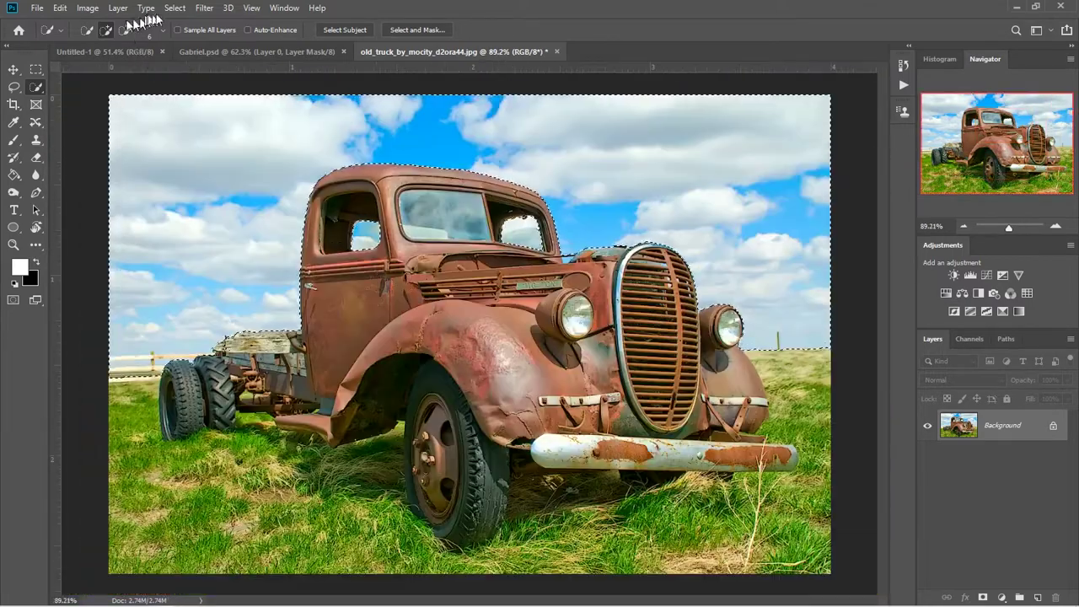
pyautogui.click(175, 8)
pyautogui.moveTo(202, 222)
pyautogui.click(321, 222)
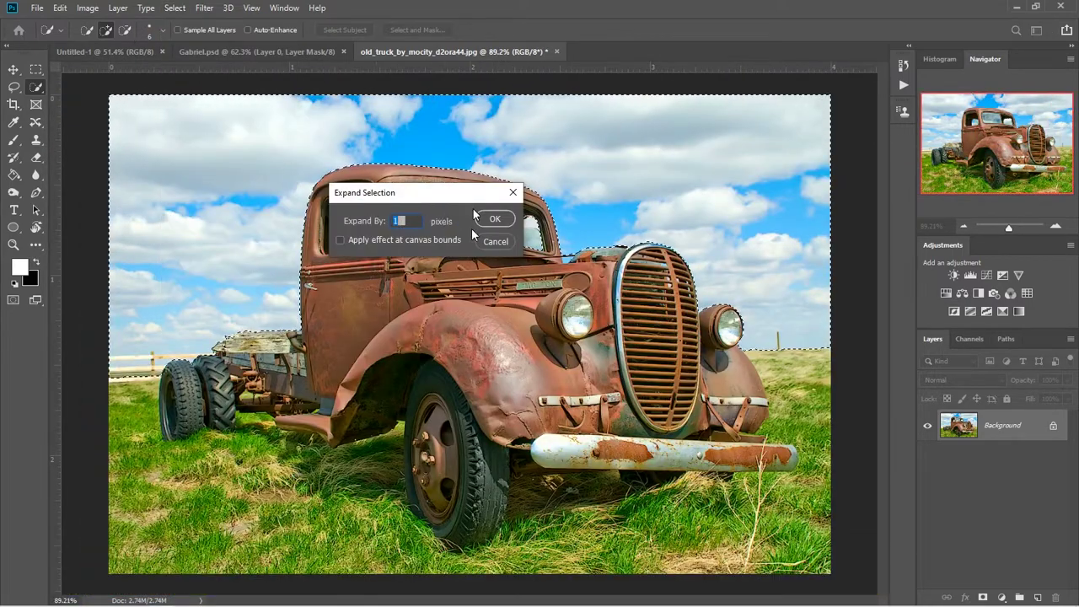
pyautogui.write('2')
pyautogui.press('Return')
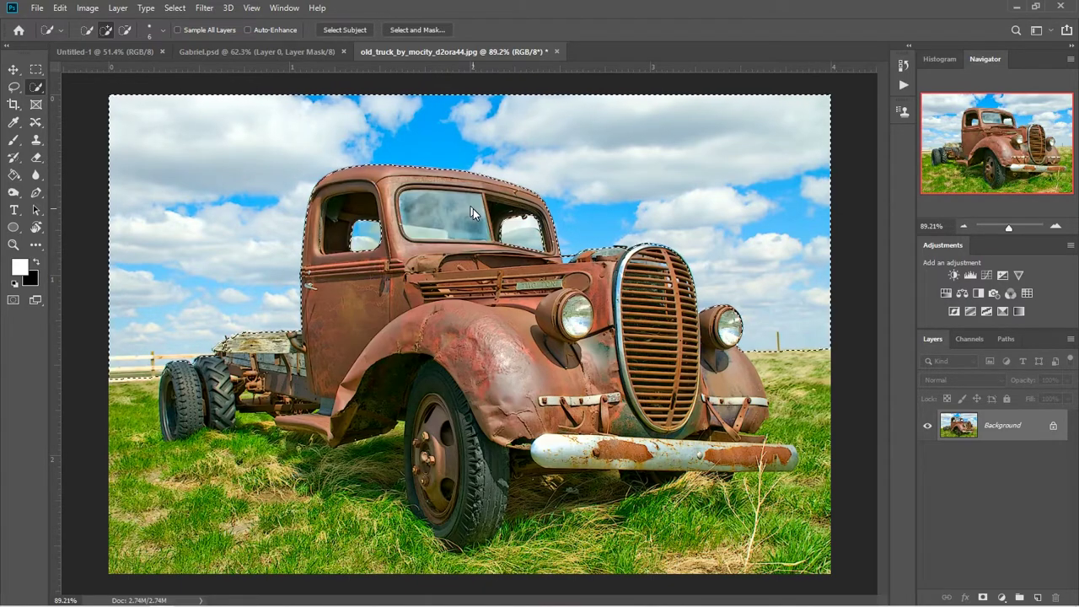
# Mask away the sky with an inverted layer mask and move the truck into Untitled-1.
pyautogui.click(983, 597)
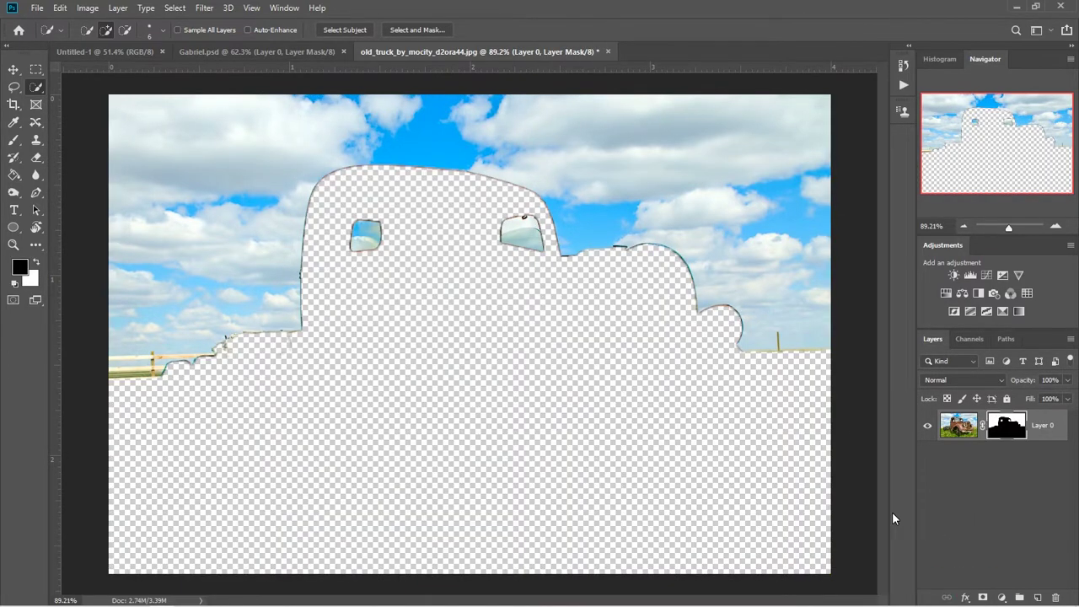
pyautogui.hotkey('ctrl', 'i')
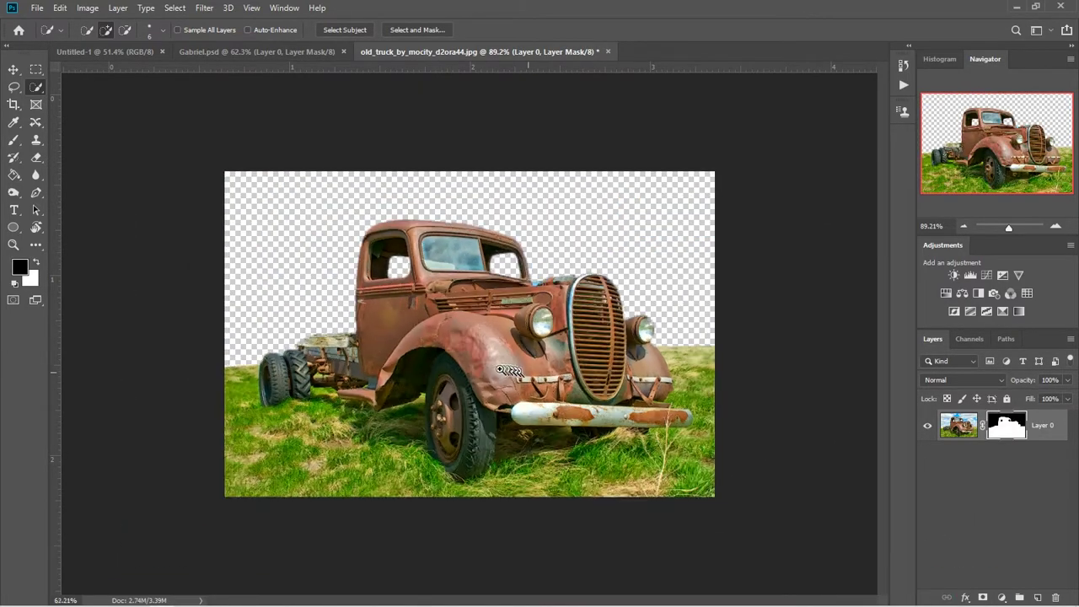
pyautogui.moveTo(506, 381)
pyautogui.mouseDown()
pyautogui.moveTo(538, 381)
pyautogui.moveTo(524, 371)
pyautogui.mouseUp()
pyautogui.press('v')
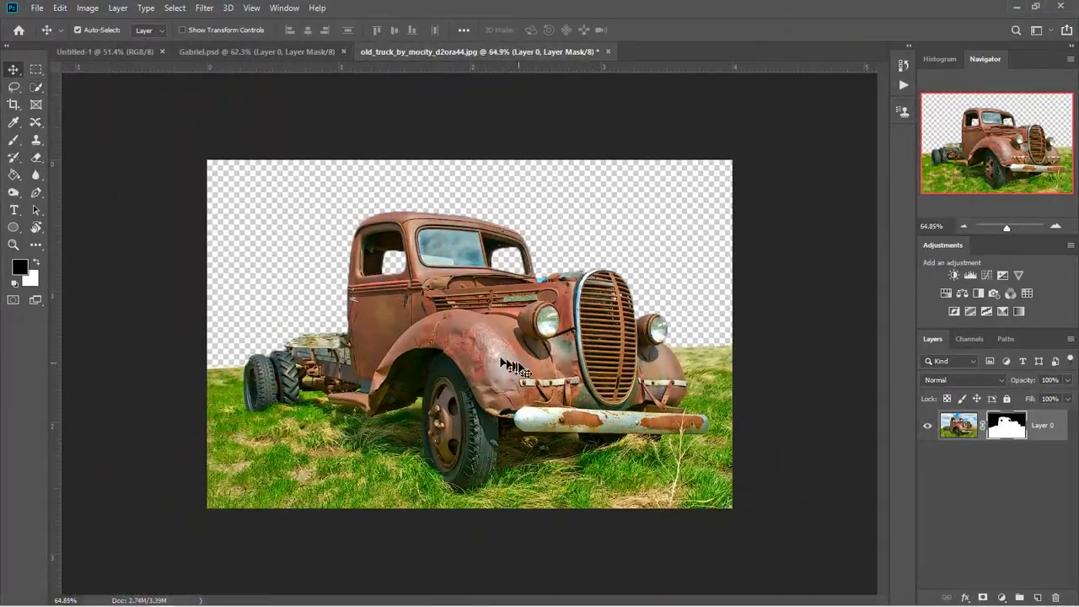
pyautogui.moveTo(476, 342)
pyautogui.mouseDown()
pyautogui.moveTo(463, 379)
pyautogui.moveTo(553, 438)
pyautogui.mouseUp()
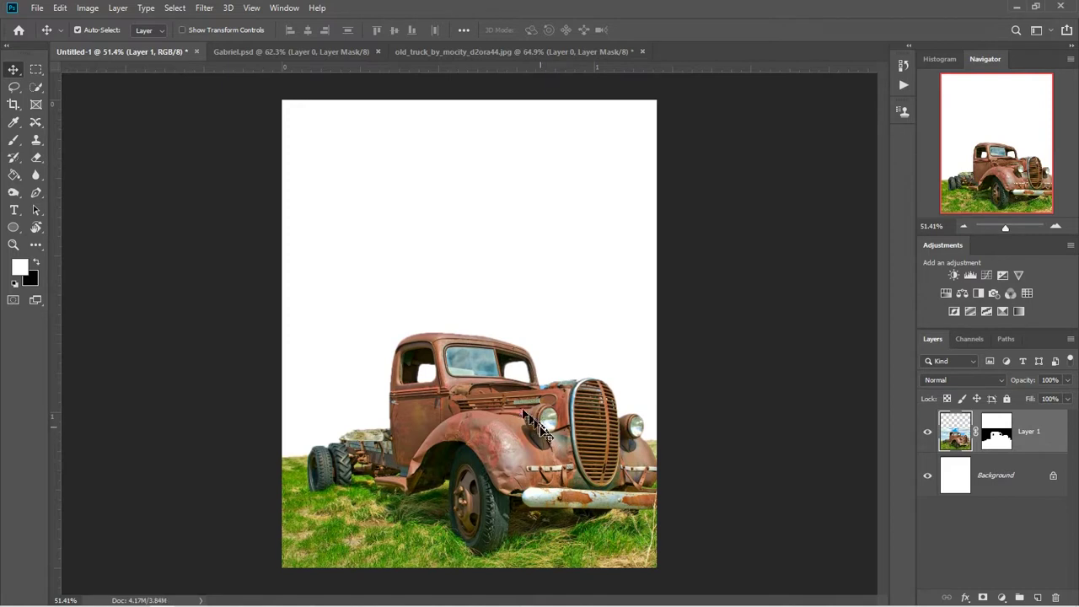
# Scale the truck layer to 102.15% and centre it horizontally on the canvas.
pyautogui.hotkey('ctrl', 't')
pyautogui.moveTo(695, 292); pyautogui.dragTo(703, 286)
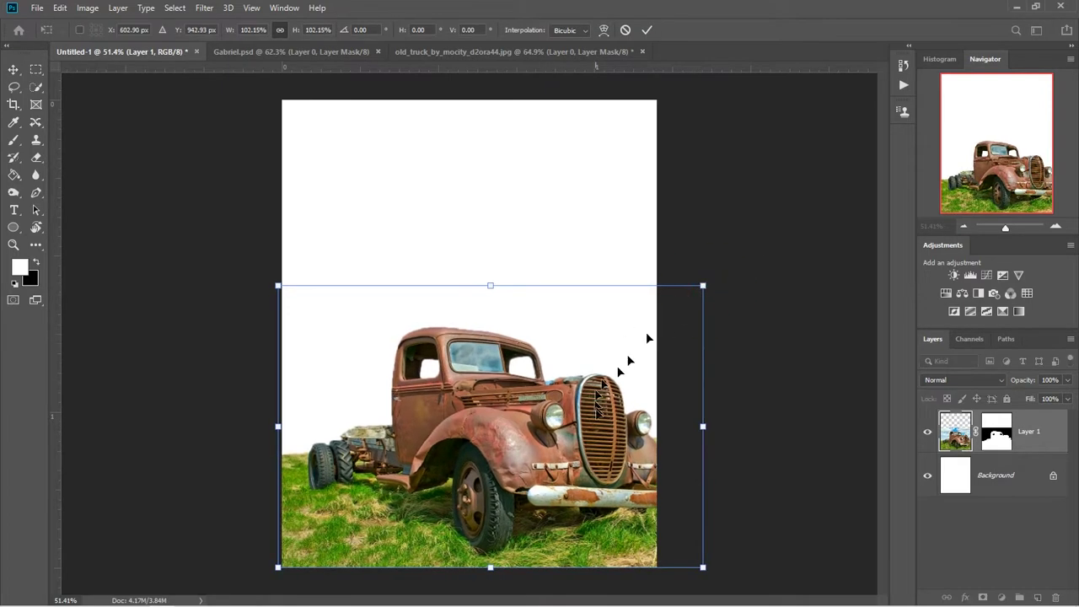
pyautogui.moveTo(602, 420); pyautogui.dragTo(581, 420)
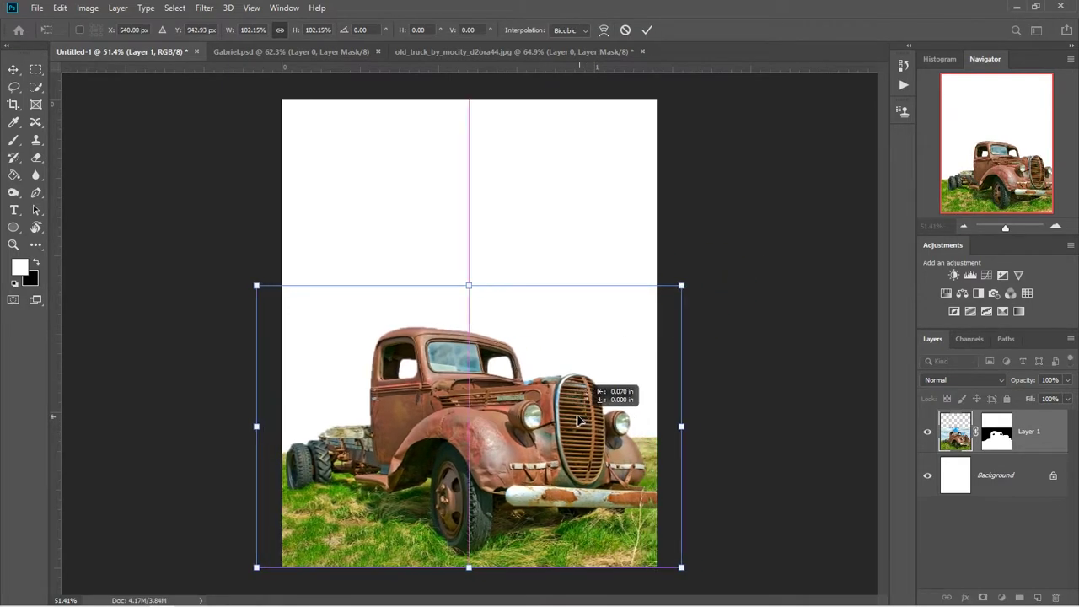
pyautogui.click(646, 30)
# Open the horizon and landscape sunset photos from the Sky stock folder in Photoshop.
pyautogui.click(86, 596)
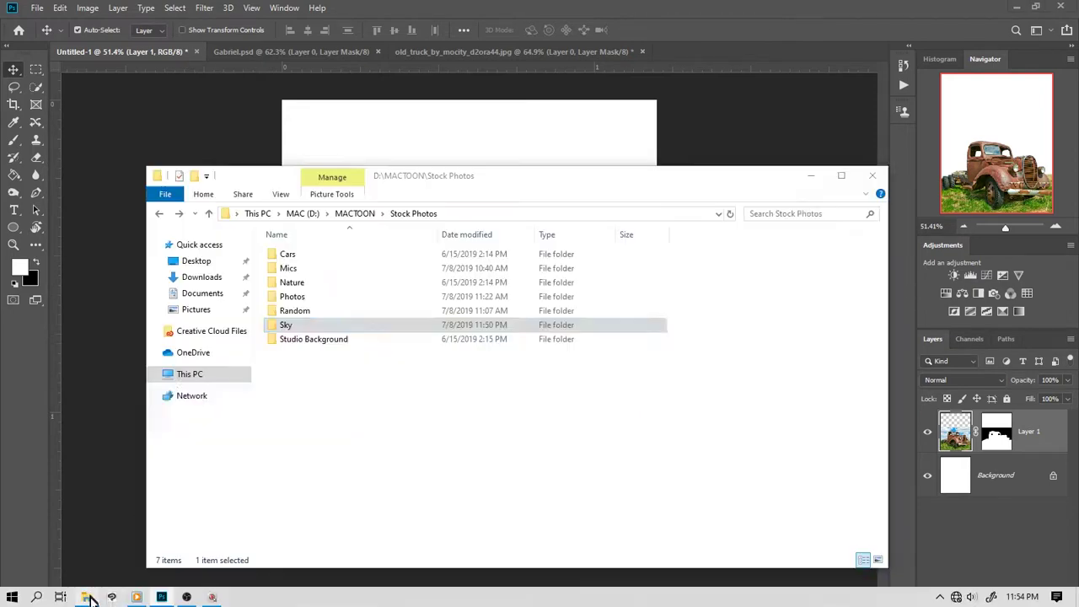
pyautogui.doubleClick(270, 320)
pyautogui.moveTo(542, 181); pyautogui.dragTo(518, 173)
pyautogui.click(274, 265)
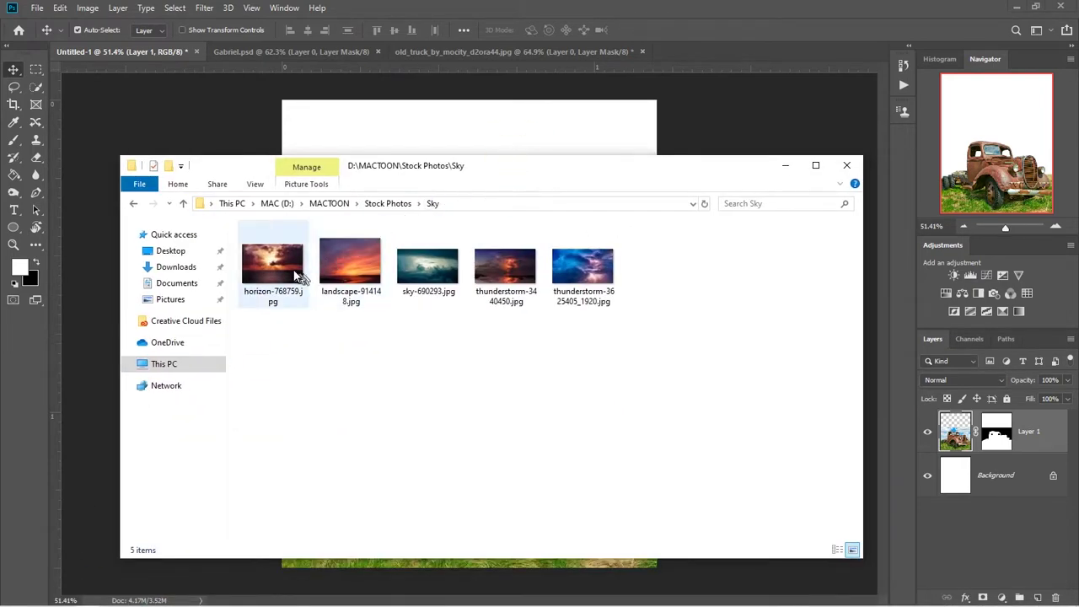
pyautogui.keyDown('ctrl'); pyautogui.click(351, 266); pyautogui.keyUp('ctrl')
pyautogui.moveTo(351, 265)
pyautogui.mouseDown()
pyautogui.moveTo(660, 88)
pyautogui.moveTo(674, 53)
pyautogui.mouseUp()
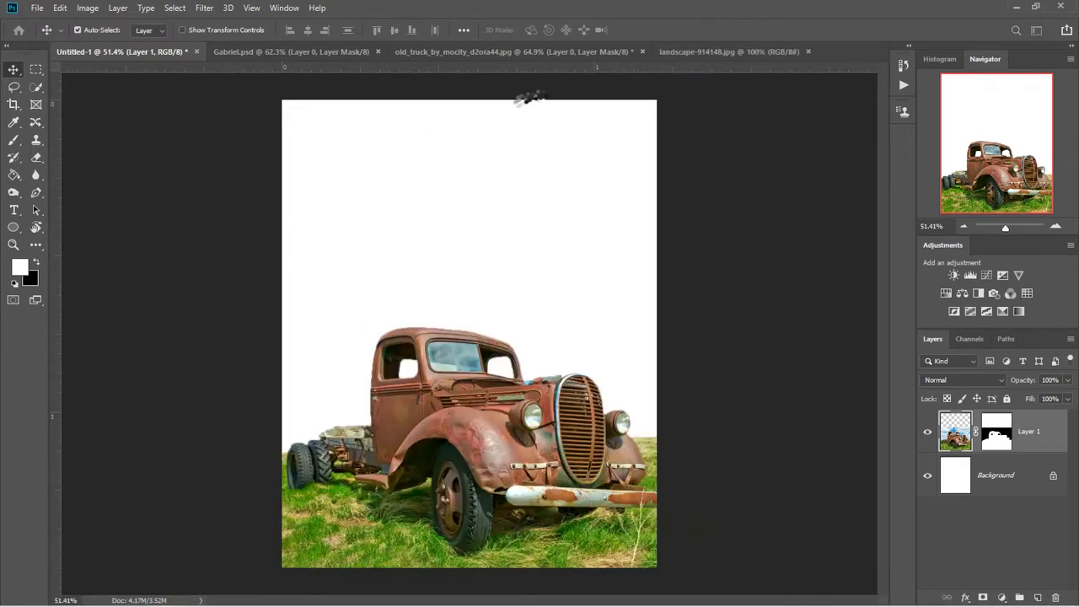
# Unlock the horizon-768759.jpg sunset layer and drag it into Untitled-1.
pyautogui.click(1054, 430)
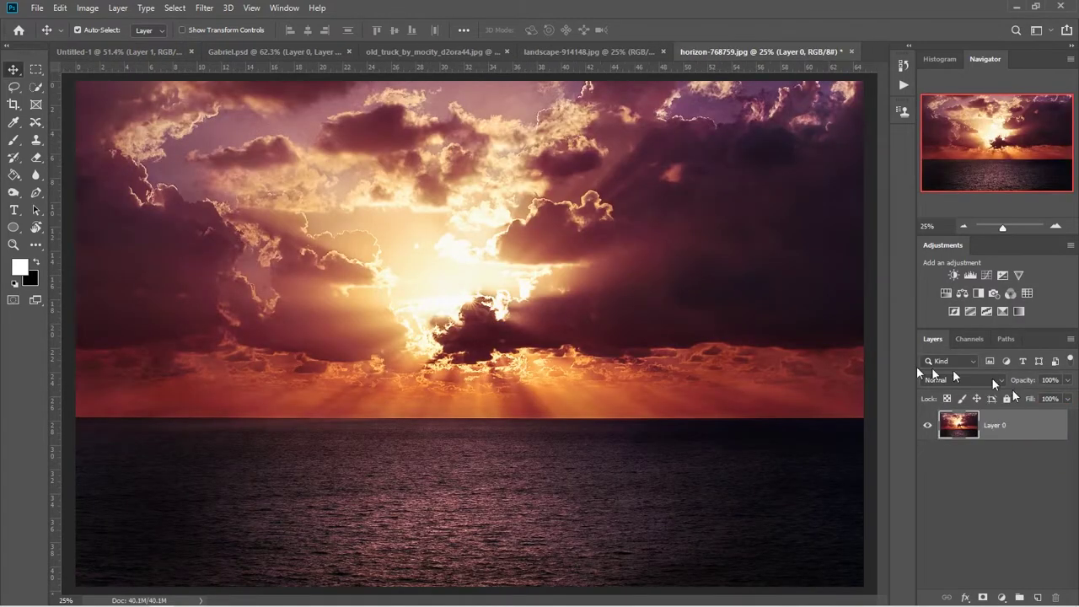
pyautogui.moveTo(456, 286); pyautogui.dragTo(483, 294)
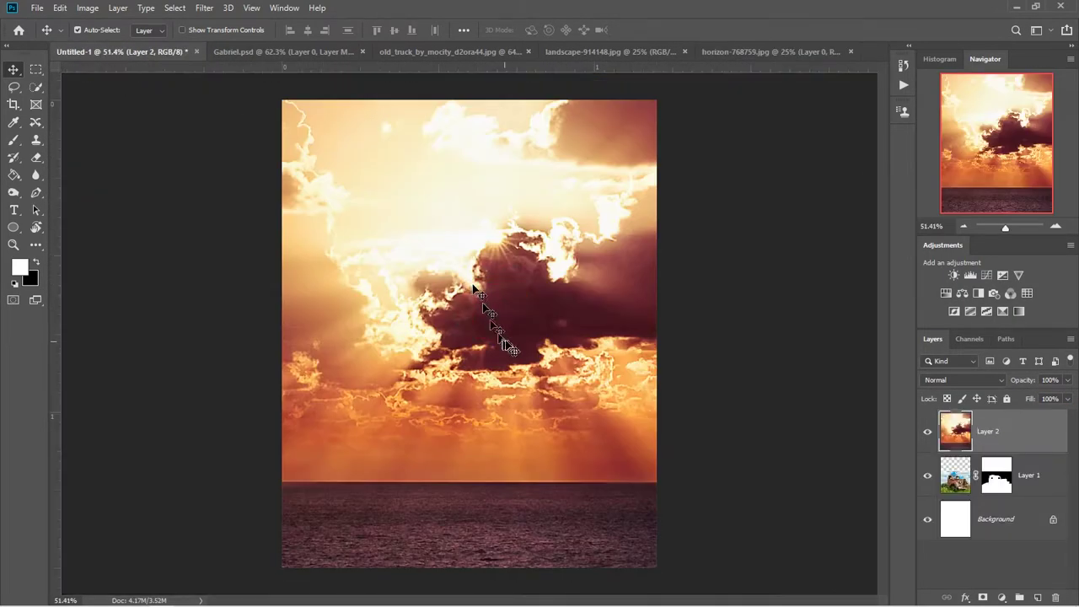
pyautogui.moveTo(487, 301); pyautogui.dragTo(503, 380)
# Scale the sunset sky down to about 42.6% to fit the canvas width and shift it up.
pyautogui.hotkey('ctrl', 't')
pyautogui.scroll(-3, 639, 357)
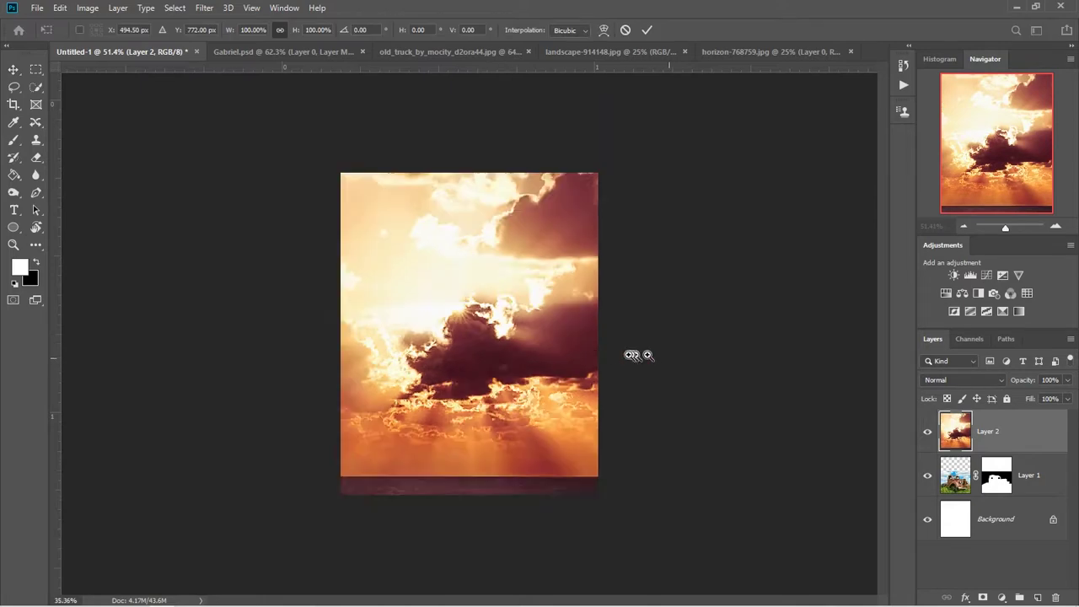
pyautogui.scroll(-4, 638, 357)
pyautogui.moveTo(677, 207); pyautogui.dragTo(563, 280)
pyautogui.moveTo(502, 329); pyautogui.dragTo(509, 308)
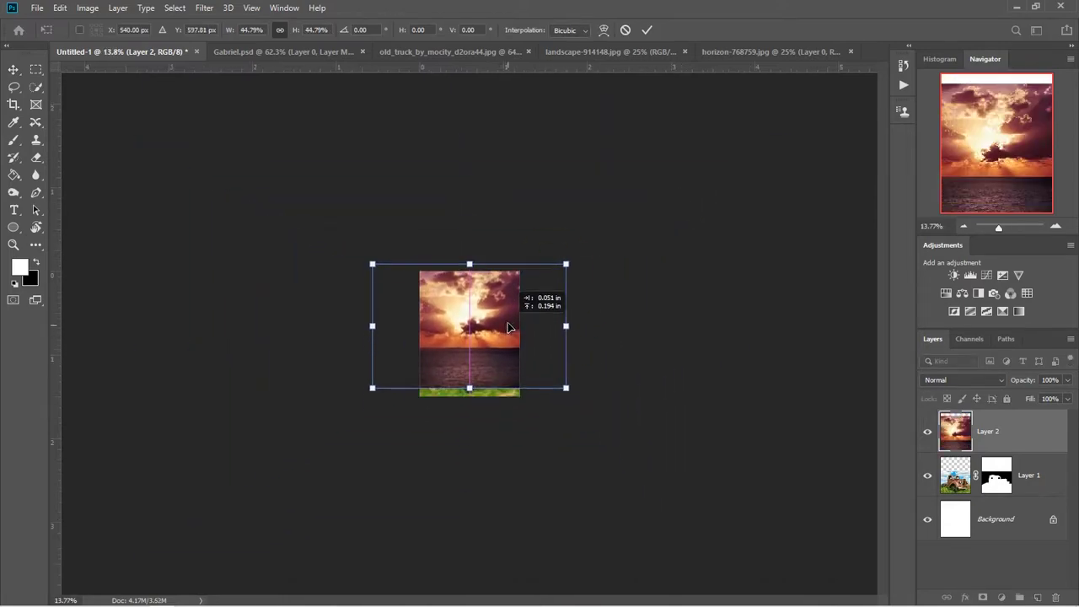
pyautogui.moveTo(566, 261); pyautogui.dragTo(558, 266)
pyautogui.moveTo(513, 309); pyautogui.dragTo(513, 316)
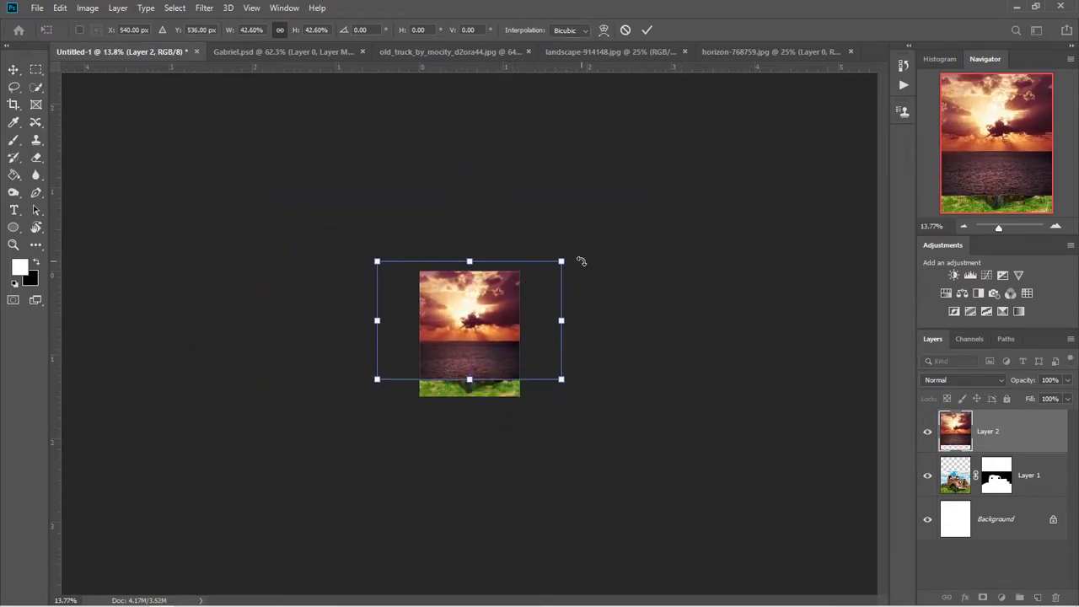
pyautogui.press('Return')
pyautogui.hotkey('ctrl', '0')
pyautogui.hotkey('ctrl', '[')
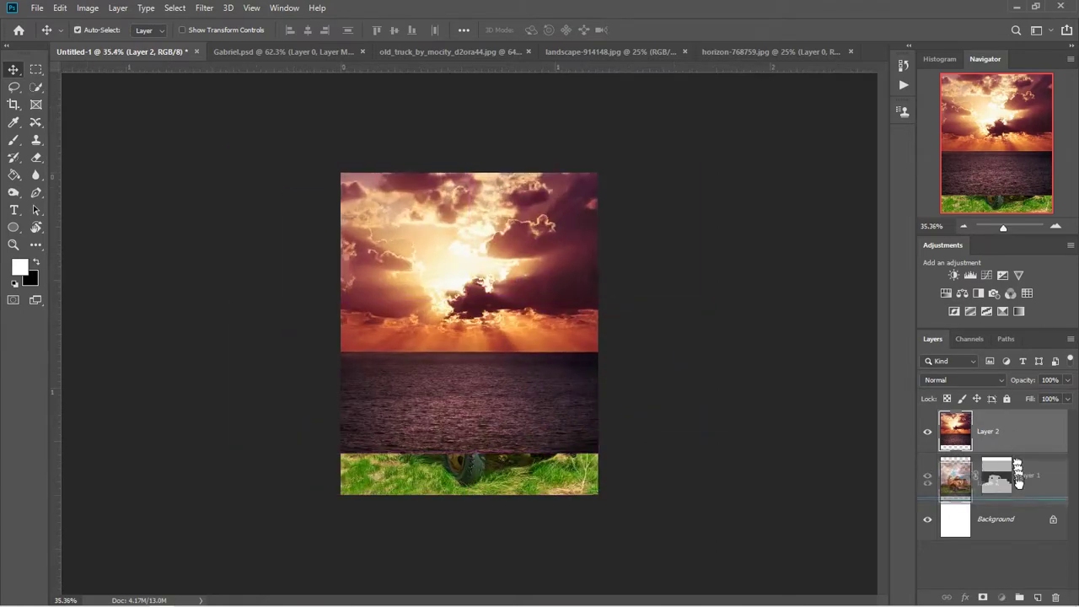
# Move the sky layer beneath the truck and enlarge it to 138.48%, lowering it slightly.
pyautogui.scroll(1, 523, 321)
pyautogui.moveTo(534, 308); pyautogui.dragTo(542, 367)
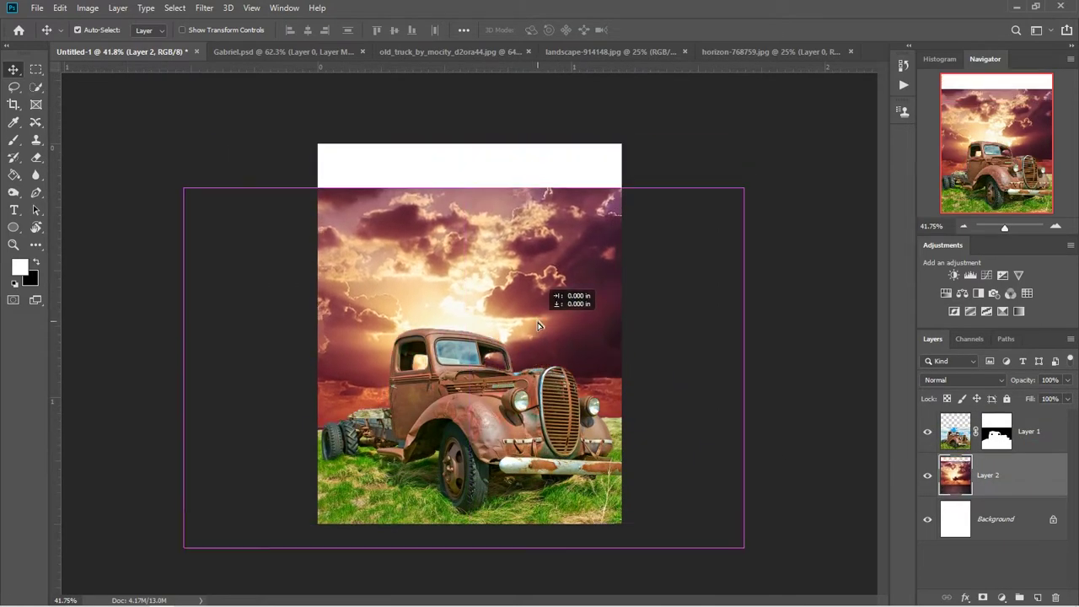
pyautogui.hotkey('ctrl', 't')
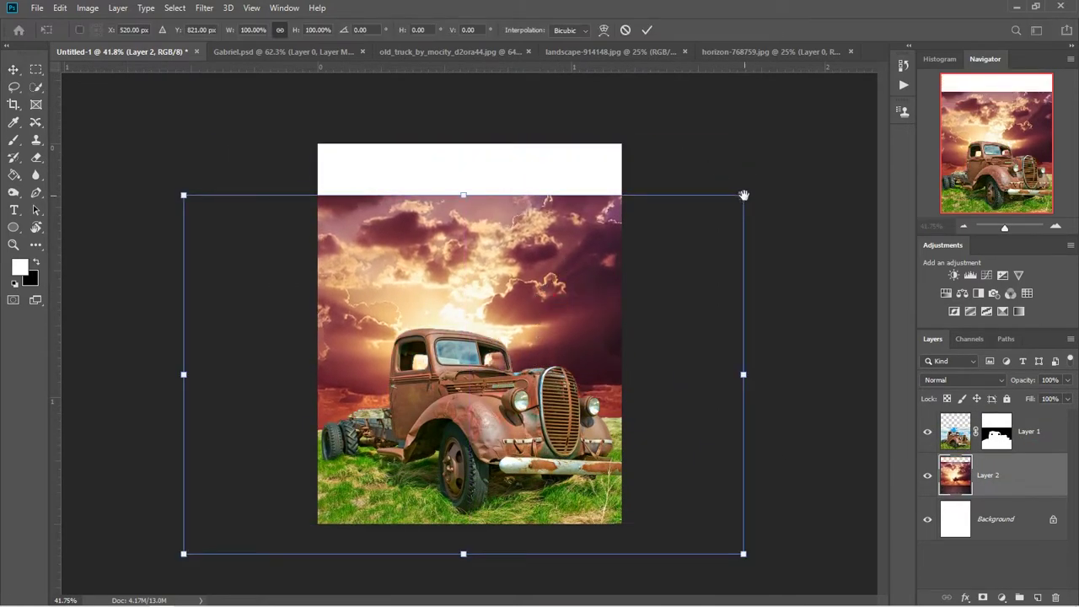
pyautogui.moveTo(743, 194); pyautogui.dragTo(797, 159)
pyautogui.moveTo(595, 282)
pyautogui.mouseDown()
pyautogui.moveTo(570, 264)
pyautogui.moveTo(491, 291)
pyautogui.mouseUp()
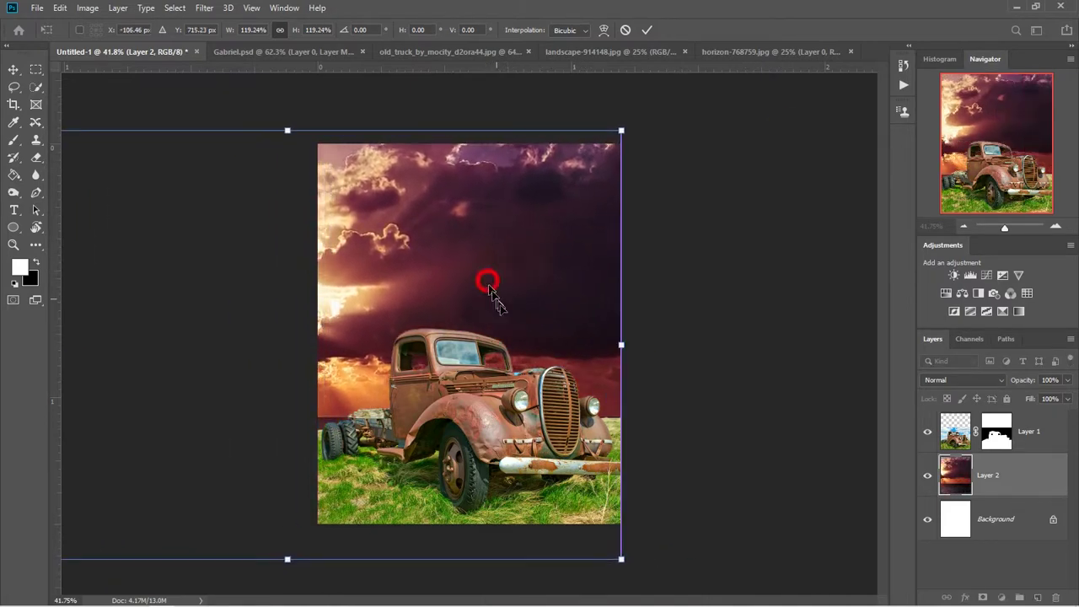
pyautogui.moveTo(623, 132); pyautogui.dragTo(642, 110)
pyautogui.moveTo(567, 280); pyautogui.dragTo(573, 287)
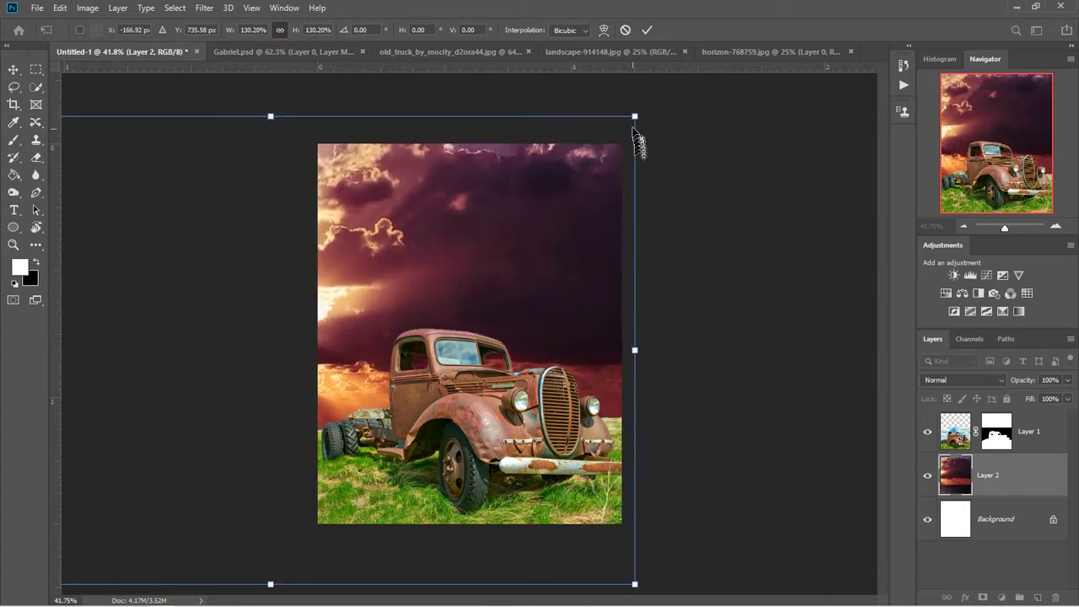
pyautogui.moveTo(625, 123); pyautogui.dragTo(641, 102)
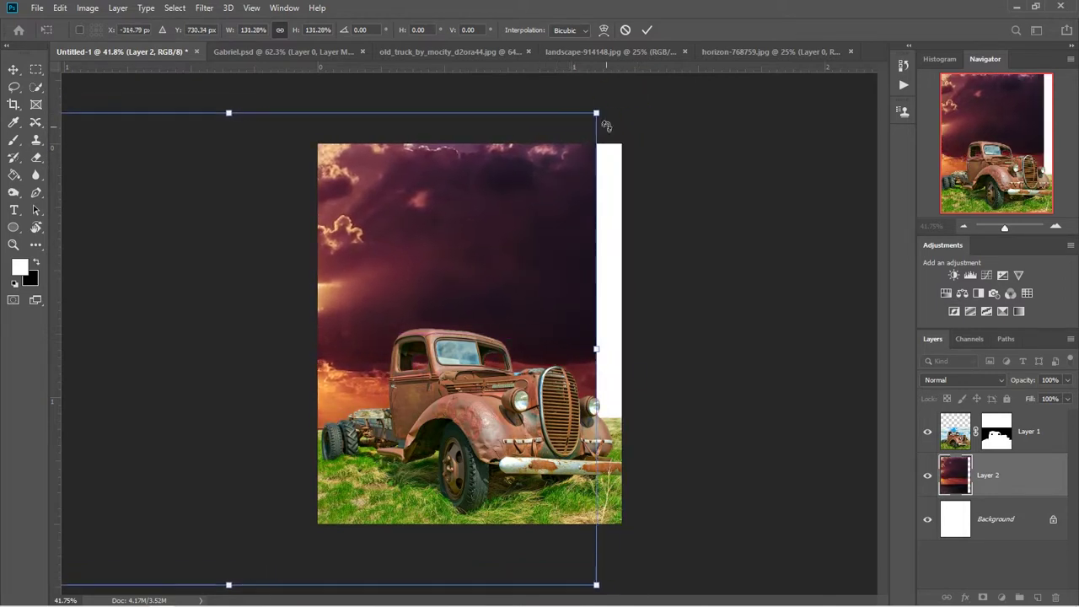
pyautogui.moveTo(589, 180); pyautogui.dragTo(580, 216)
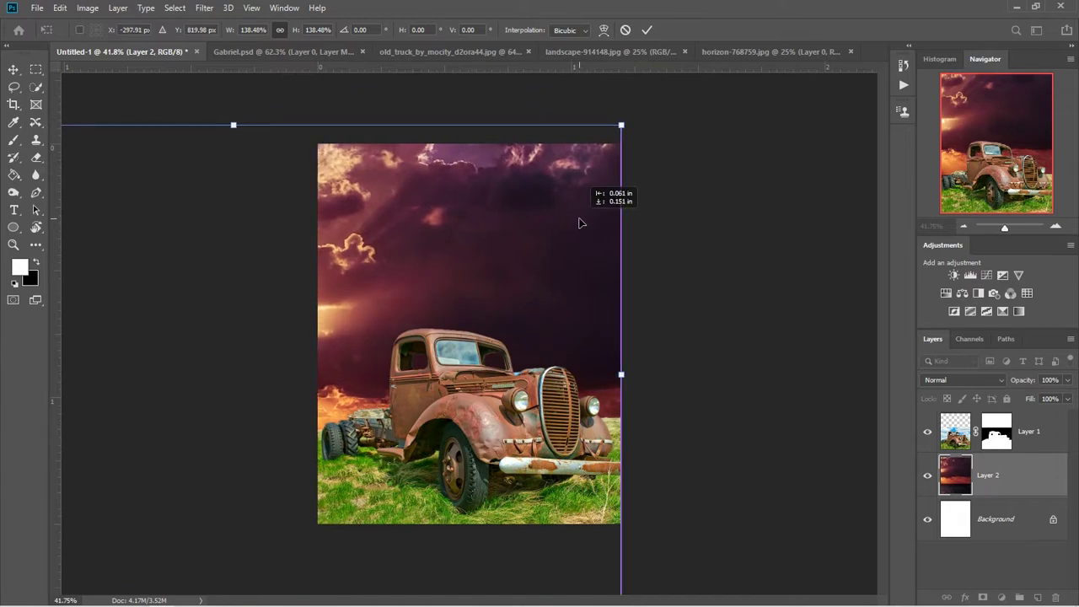
pyautogui.moveTo(565, 185); pyautogui.dragTo(562, 199)
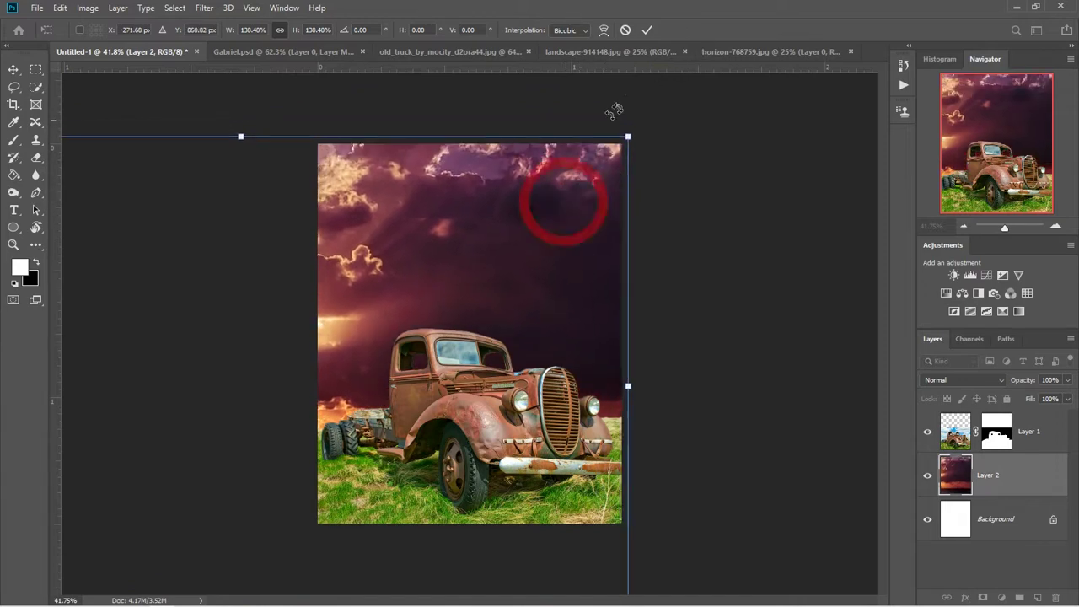
pyautogui.click(647, 29)
pyautogui.scroll(-3, 560, 285)
pyautogui.scroll(1, 567, 289)
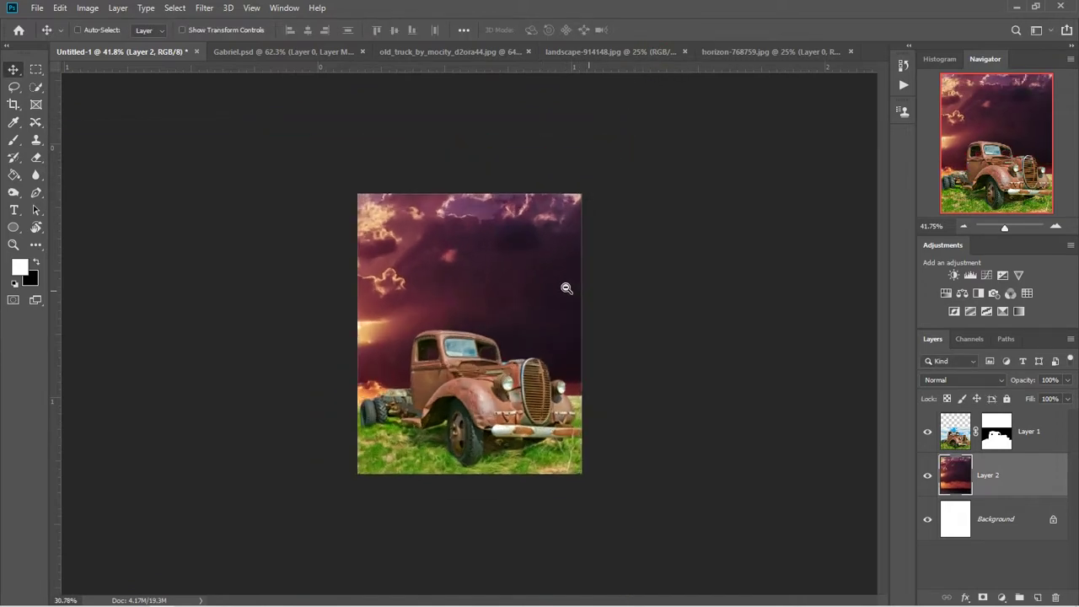
# Hide the storm sky and drag the landscape sunset photo into Untitled-1 as Layer 3.
pyautogui.click(928, 476)
pyautogui.click(599, 51)
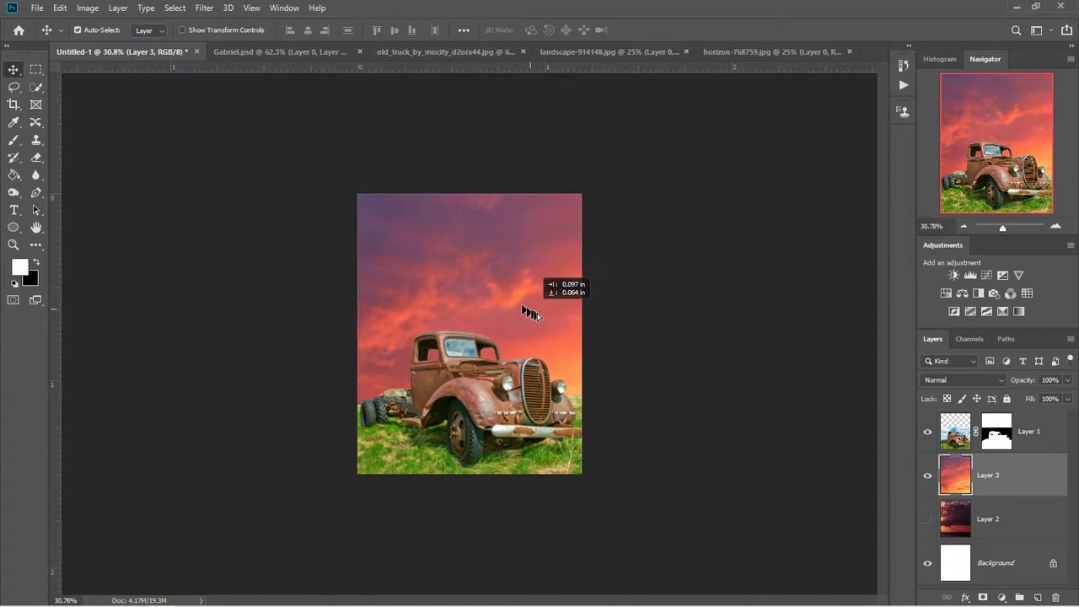
pyautogui.moveTo(107, 56); pyautogui.dragTo(546, 311)
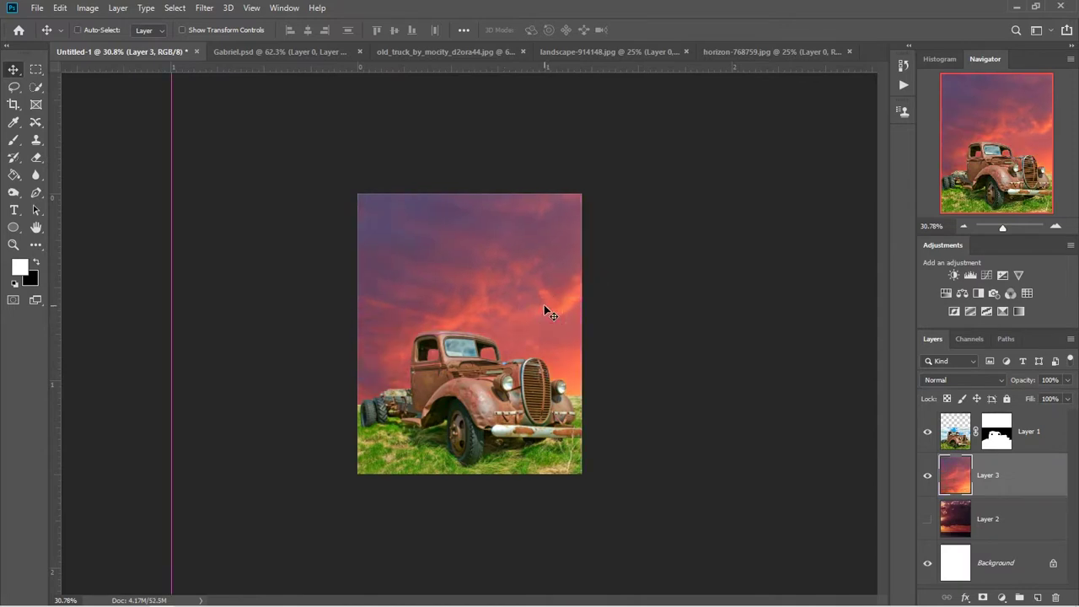
# Scale the sunset Layer 3 down to about 44.6% and shift it slightly left.
pyautogui.hotkey('ctrl', 't')
pyautogui.hotkey('ctrl', '-')
pyautogui.hotkey('ctrl', '-')
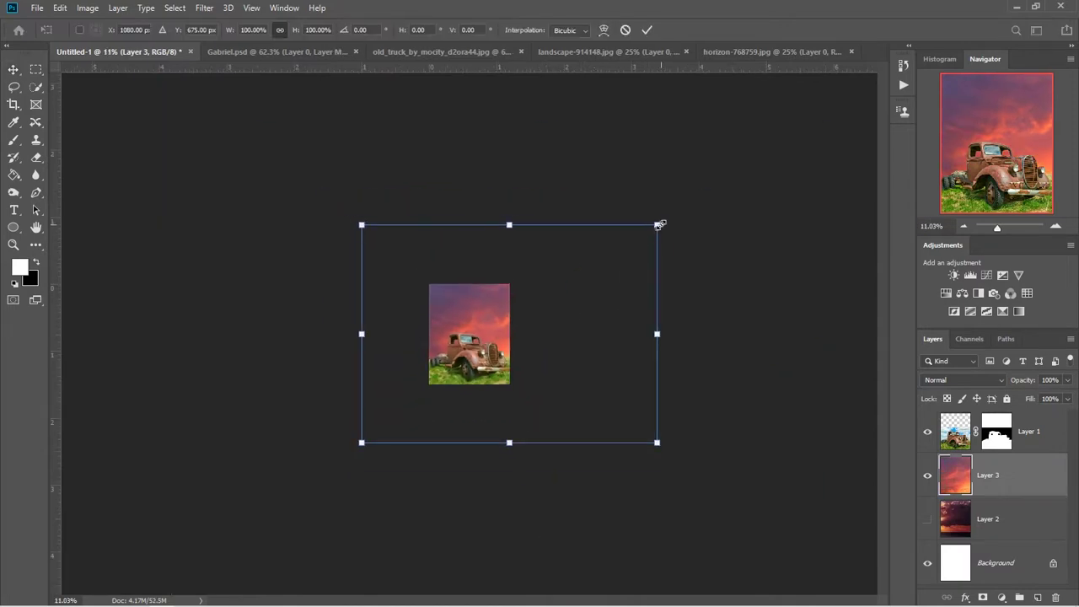
pyautogui.moveTo(658, 224); pyautogui.dragTo(584, 270)
pyautogui.moveTo(540, 338); pyautogui.dragTo(510, 337)
pyautogui.moveTo(554, 261)
pyautogui.mouseDown()
pyautogui.moveTo(542, 287)
pyautogui.moveTo(529, 284)
pyautogui.mouseUp()
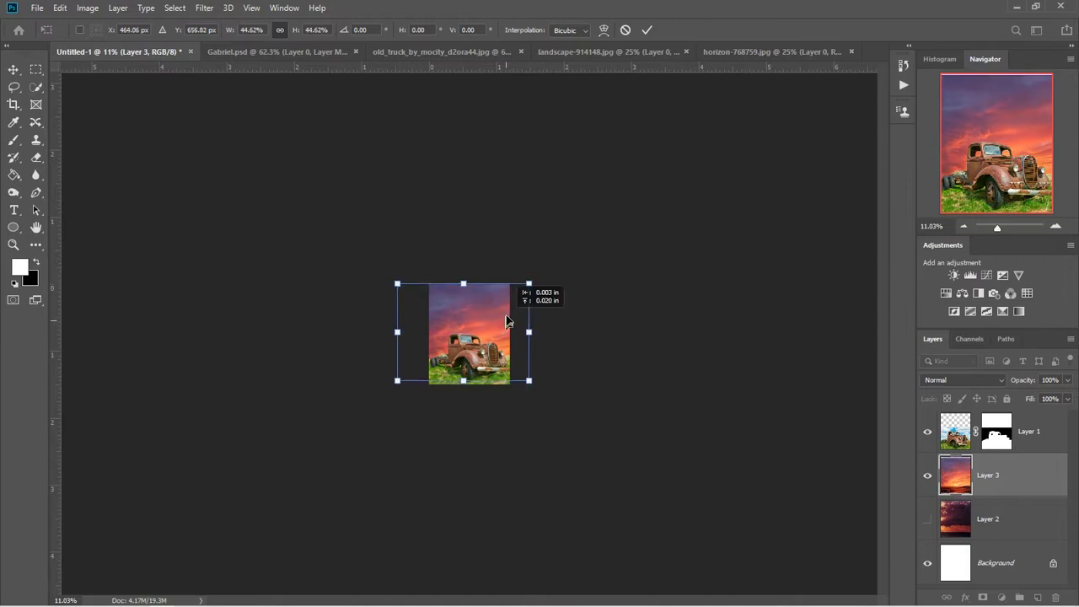
pyautogui.press('Return')
# Show the purple storm sky again and hide the sunset layer.
pyautogui.hotkey('ctrl', '+')
pyautogui.hotkey('ctrl', '+')
pyautogui.hotkey('ctrl', '+')
pyautogui.hotkey('ctrl', '+')
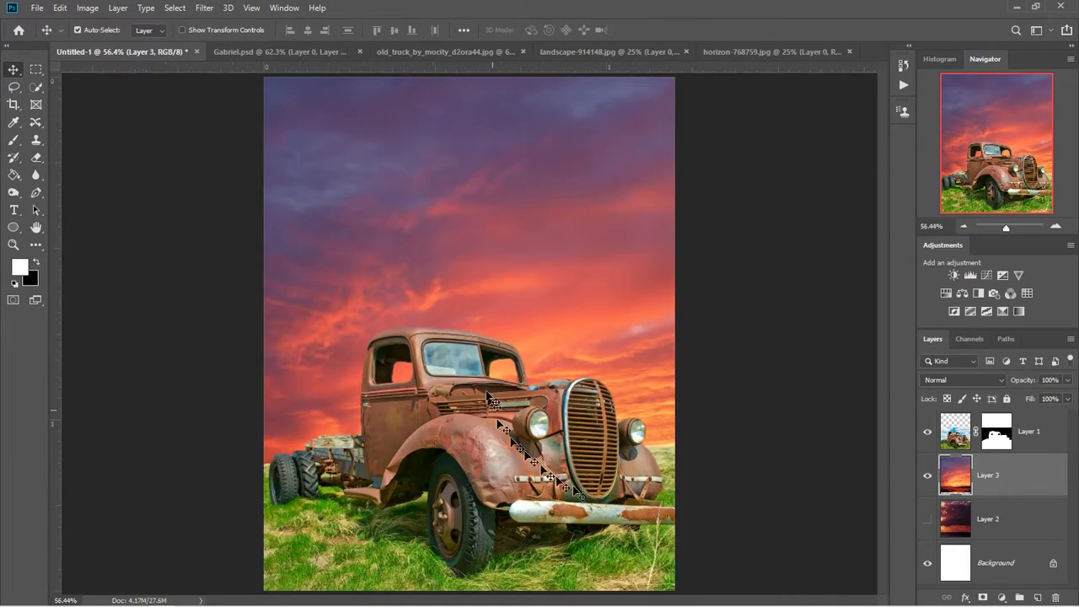
pyautogui.hotkey('ctrl', '-')
pyautogui.click(927, 519)
pyautogui.click(928, 475)
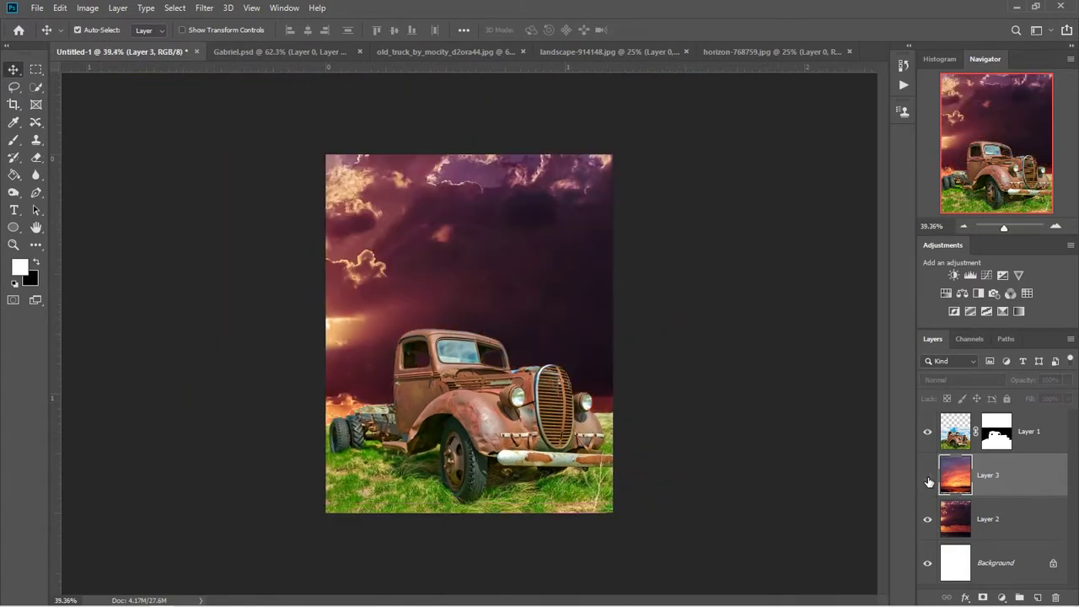
# Delete the sunset layer and add a Color Balance with midtones Red +7, Green −25, Blue +33.
pyautogui.moveTo(993, 483); pyautogui.dragTo(1056, 598)
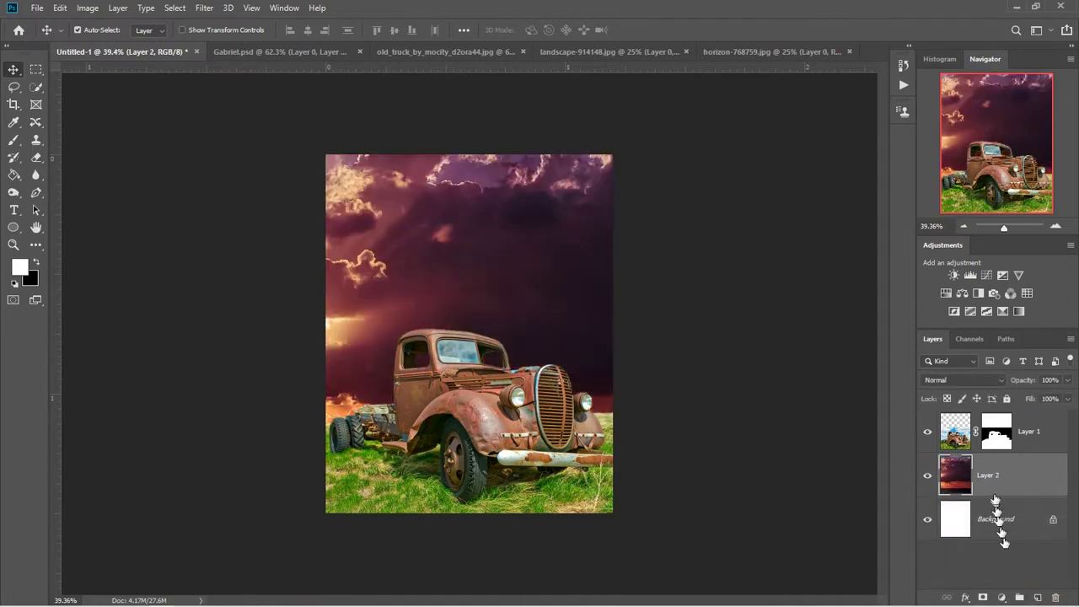
pyautogui.click(1001, 598)
pyautogui.click(1005, 475)
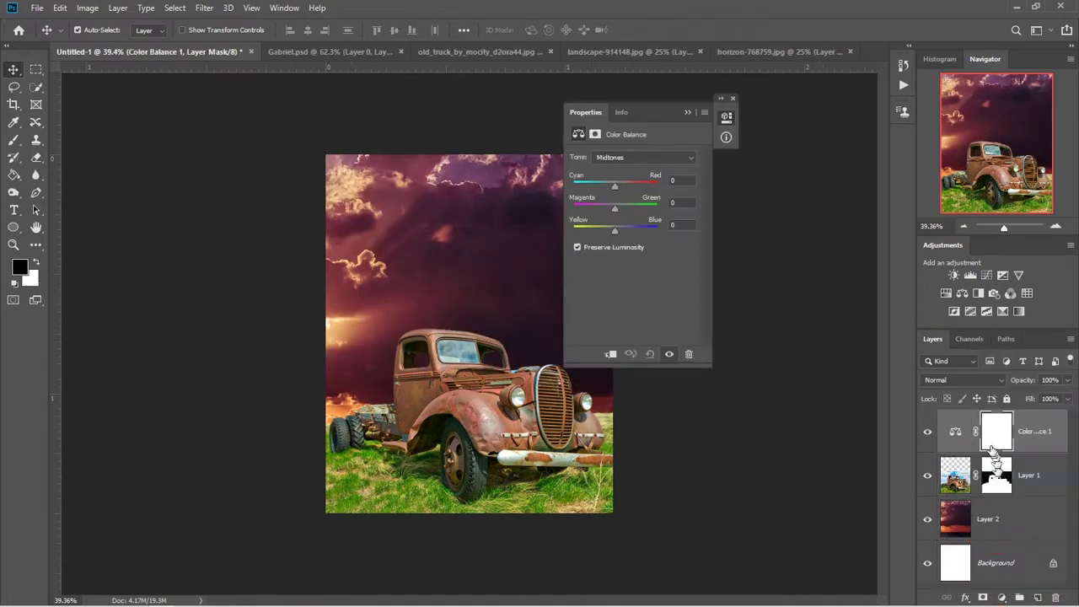
pyautogui.moveTo(666, 114); pyautogui.dragTo(816, 103)
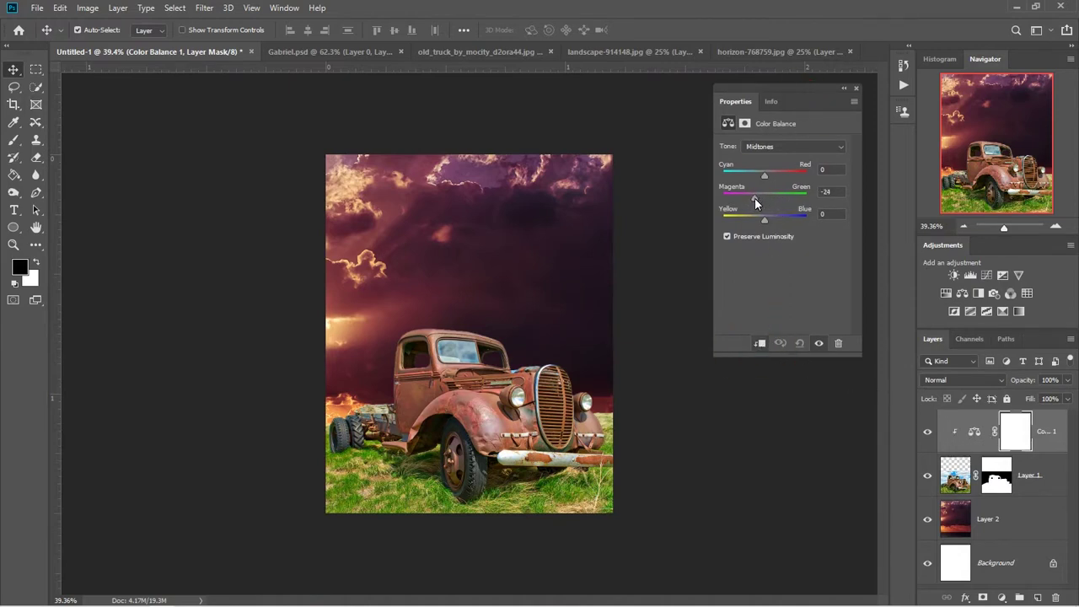
pyautogui.moveTo(755, 201); pyautogui.dragTo(752, 199)
pyautogui.moveTo(772, 217); pyautogui.dragTo(775, 217)
pyautogui.moveTo(765, 174); pyautogui.dragTo(764, 177)
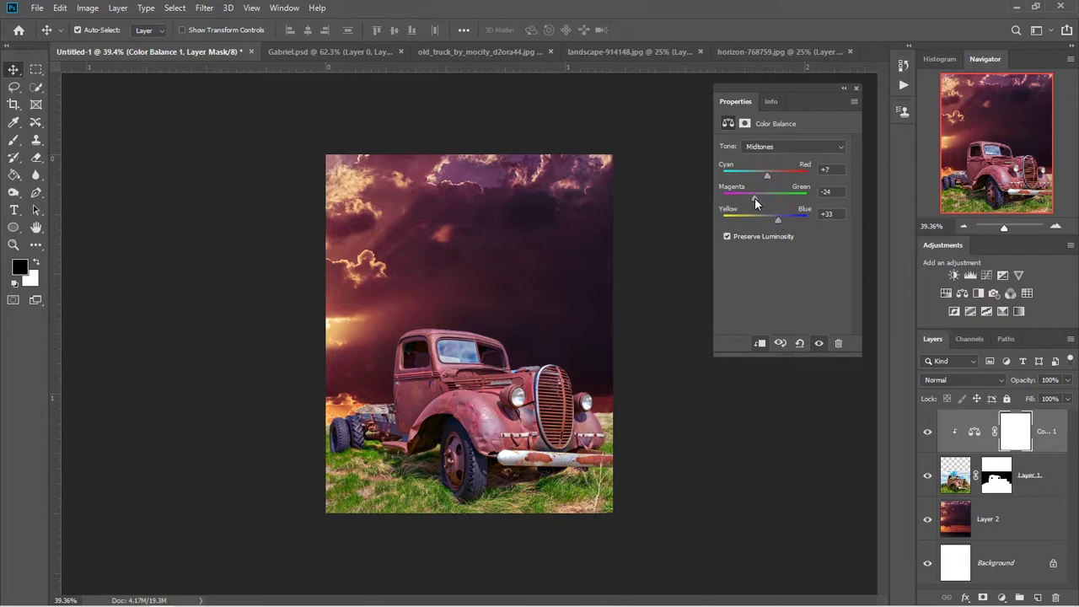
pyautogui.click(767, 176)
# Add a Levels adjustment clipped to the truck with input levels 23, 1.00, 253.
pyautogui.click(1000, 597)
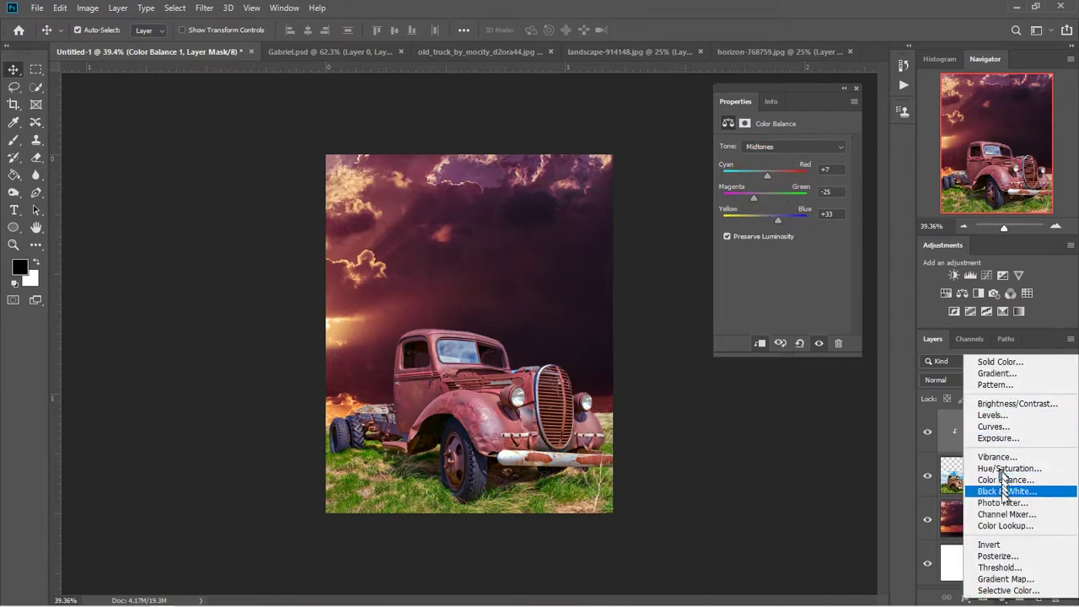
pyautogui.click(992, 415)
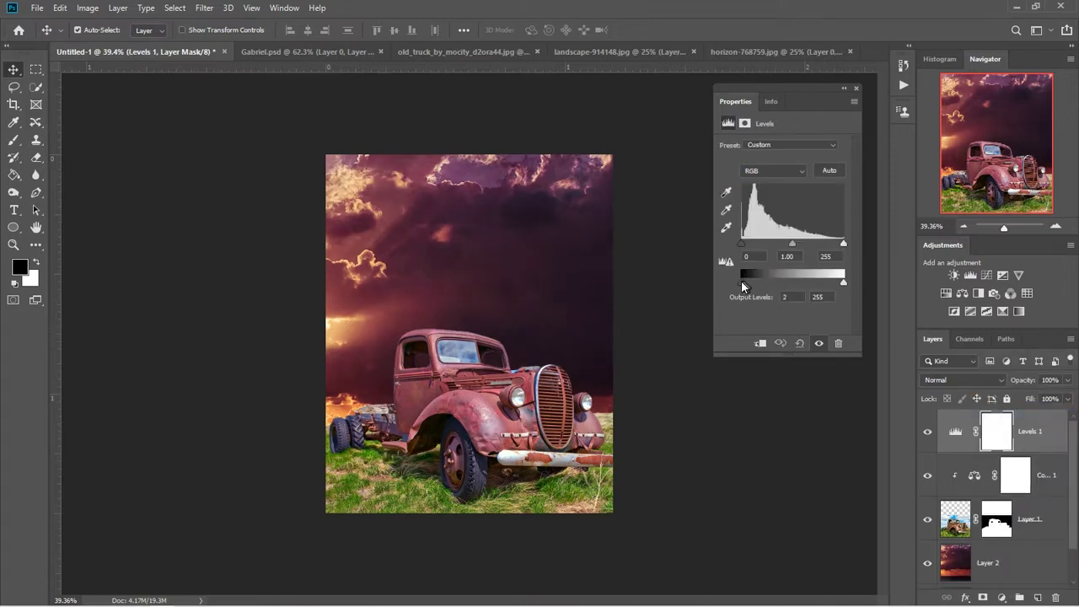
pyautogui.moveTo(741, 244); pyautogui.dragTo(747, 245)
pyautogui.click(762, 342)
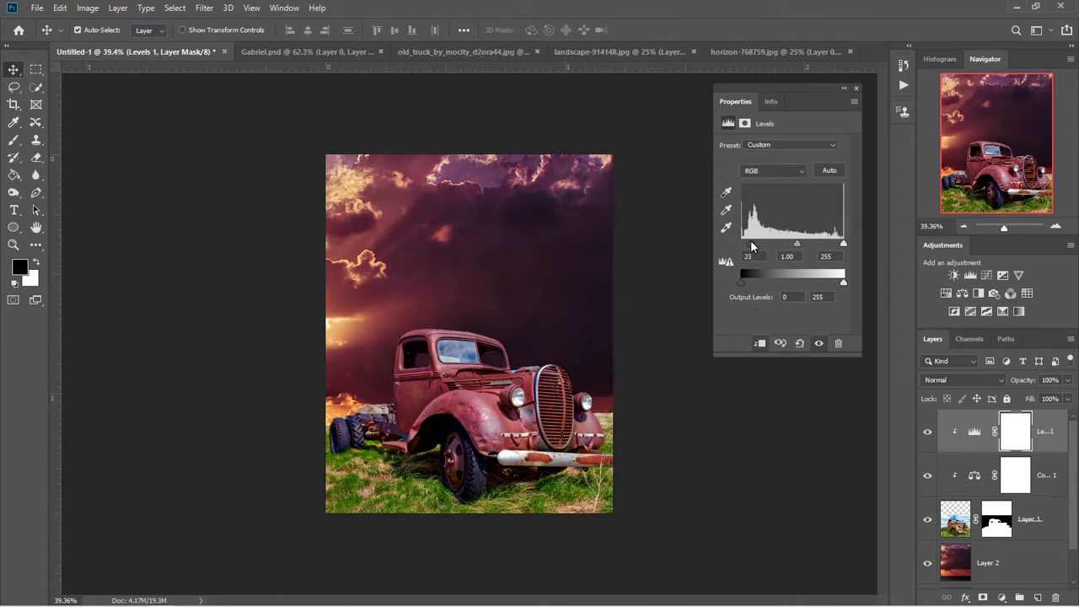
pyautogui.moveTo(844, 243); pyautogui.dragTo(842, 243)
# Scale the storm sky Layer 2 to 114.65% and shift it left and down.
pyautogui.click(859, 89)
pyautogui.click(528, 290)
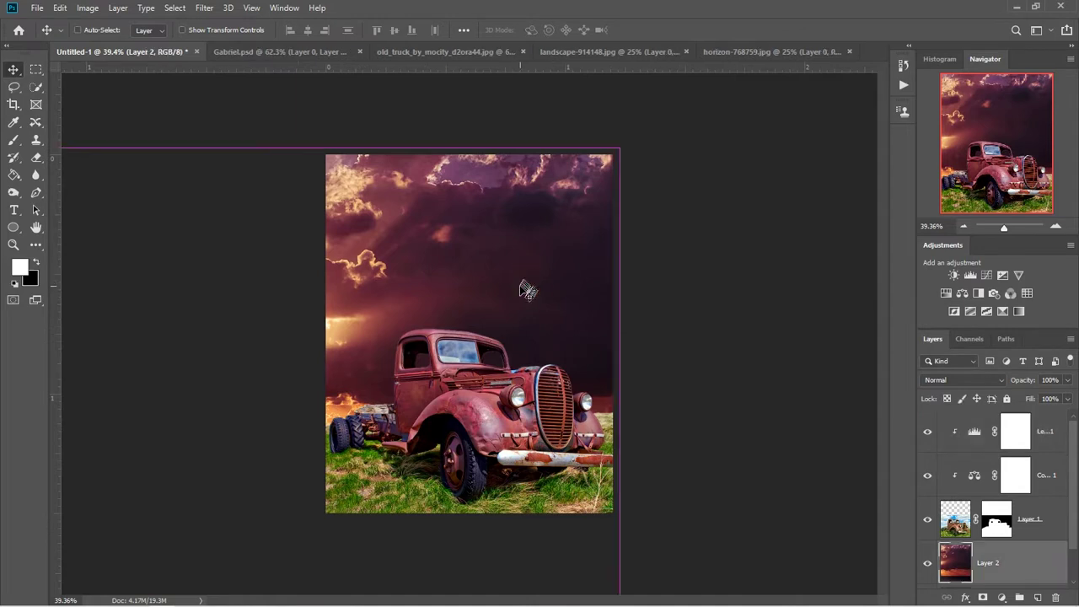
pyautogui.hotkey('ctrl', 't')
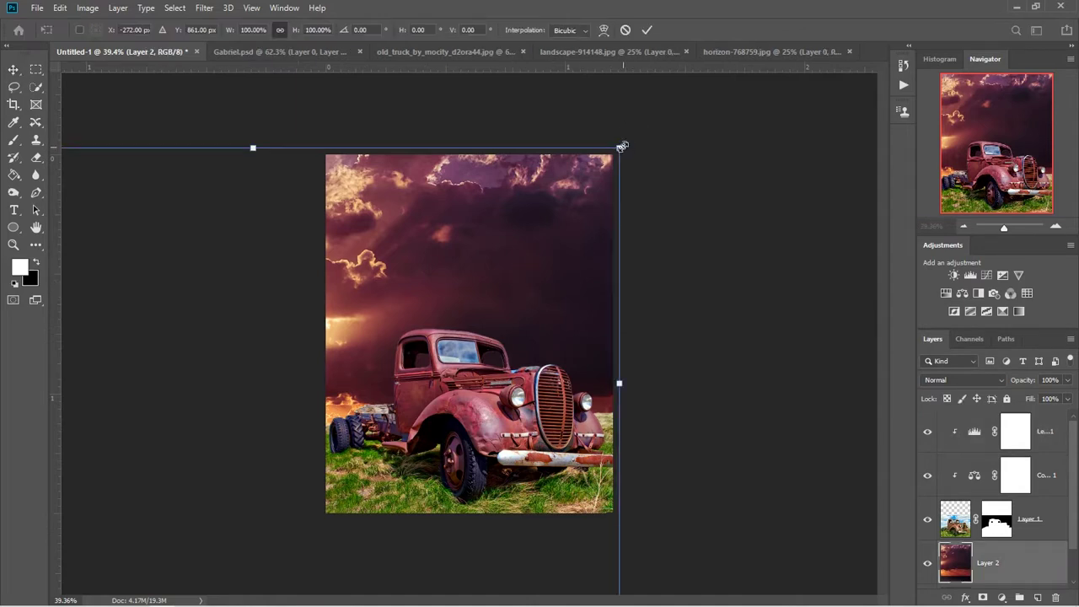
pyautogui.moveTo(621, 147); pyautogui.dragTo(664, 124)
pyautogui.moveTo(575, 278); pyautogui.dragTo(523, 277)
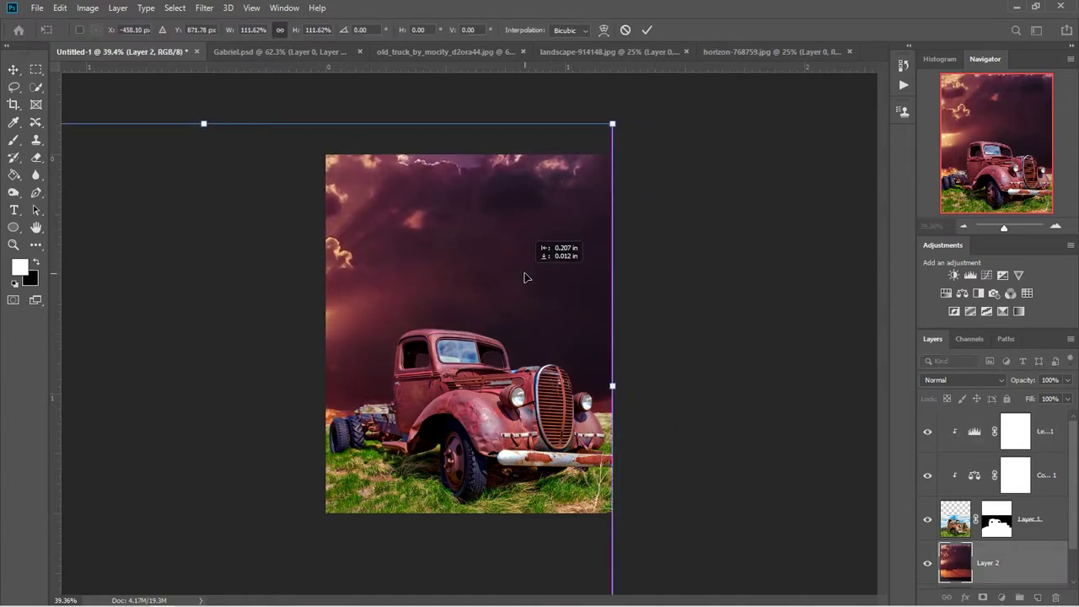
pyautogui.moveTo(612, 124); pyautogui.dragTo(623, 116)
pyautogui.moveTo(584, 226); pyautogui.dragTo(570, 256)
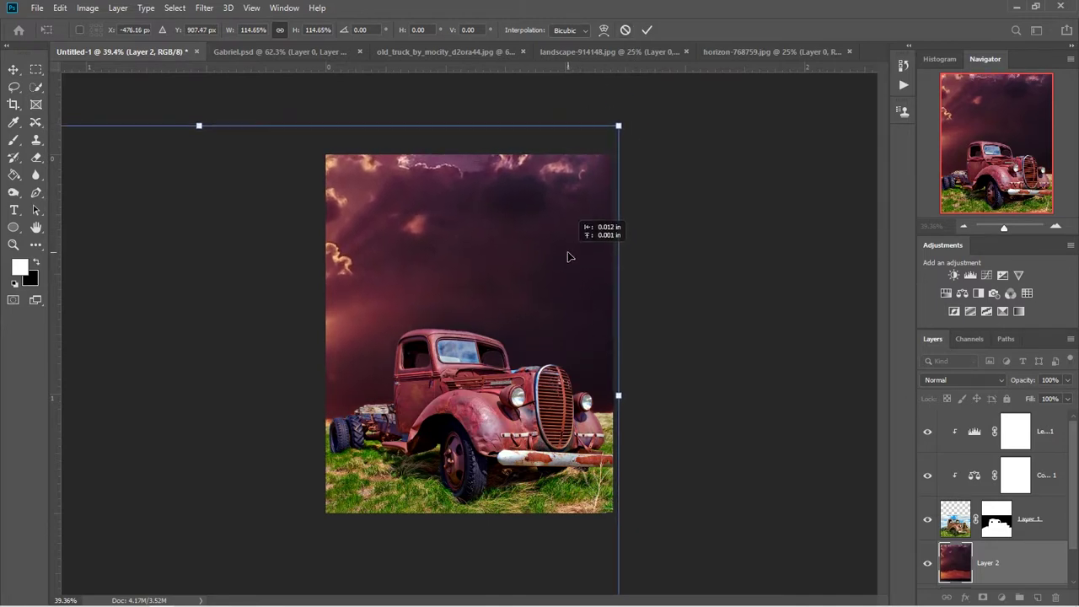
pyautogui.click(647, 30)
pyautogui.scroll(-2, 633, 370)
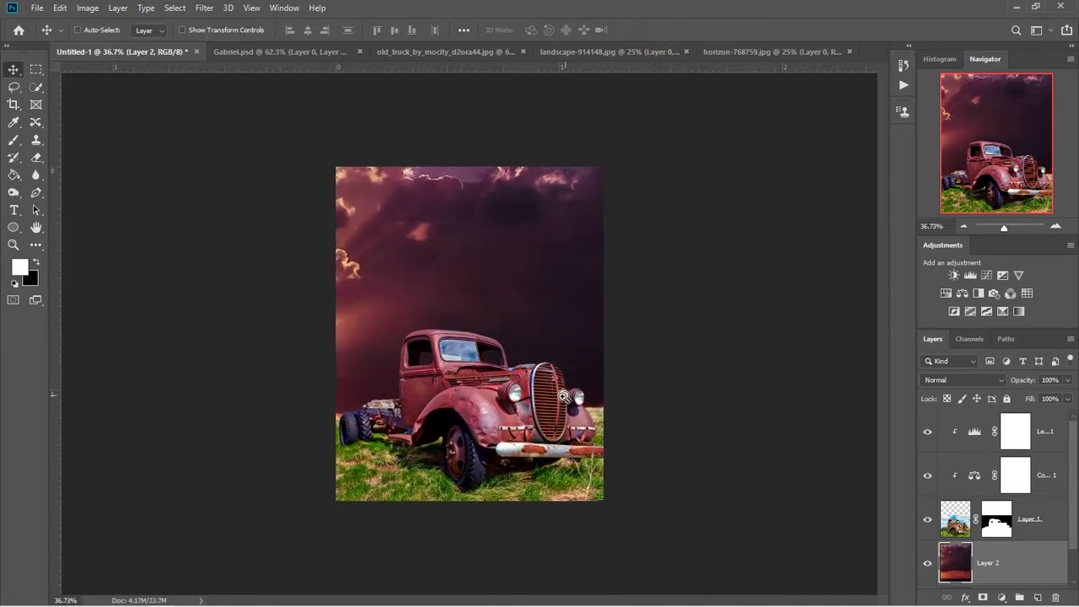
# Add a new empty Layer 3 clipped to the truck layer.
pyautogui.click(1037, 521)
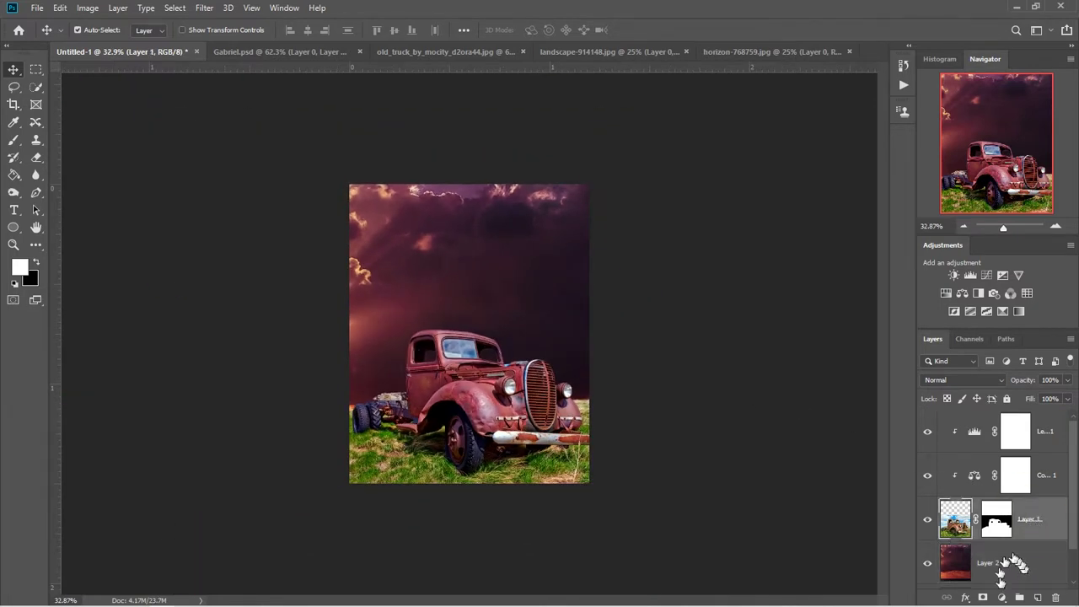
pyautogui.click(1037, 598)
pyautogui.keyDown('alt'); pyautogui.click(1048, 511); pyautogui.keyUp('alt')
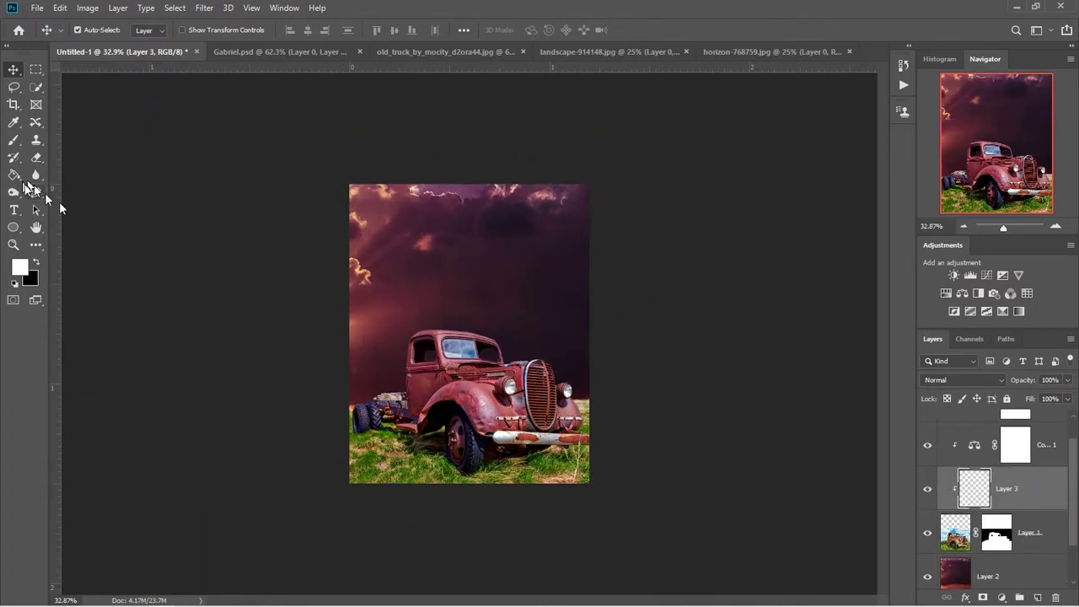
# Set up a Soft Round brush at 50% opacity and 20% flow.
pyautogui.click(15, 142)
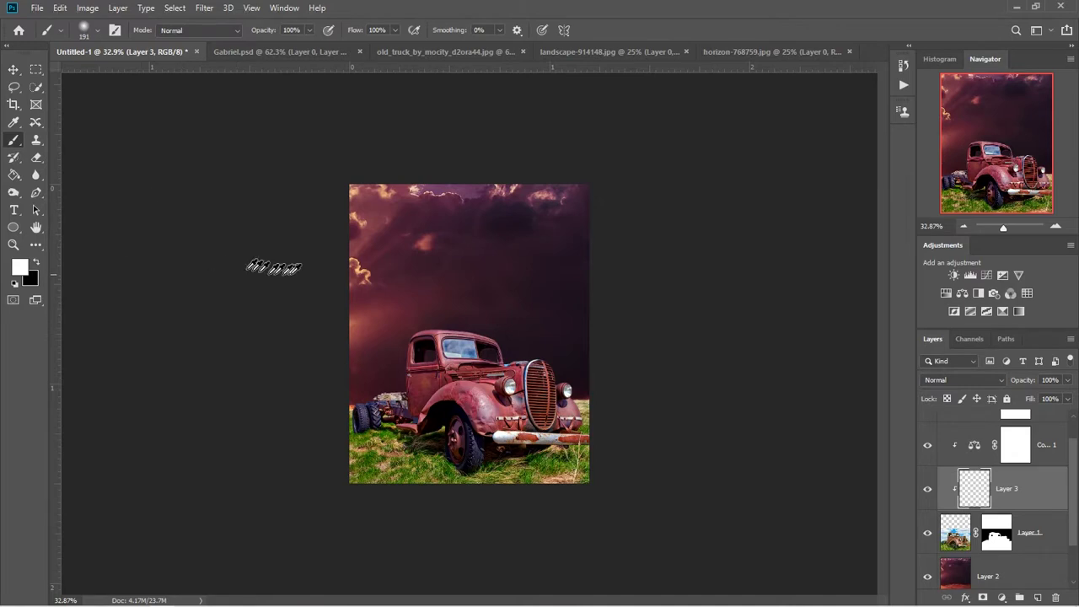
pyautogui.rightClick(567, 270)
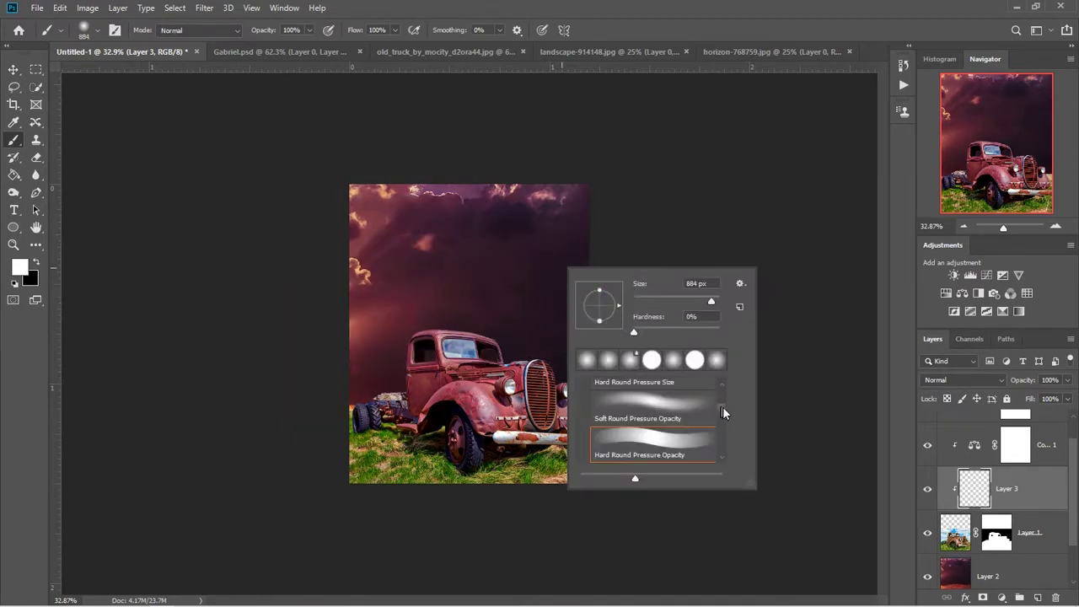
pyautogui.moveTo(722, 412); pyautogui.dragTo(723, 383)
pyautogui.moveTo(751, 483); pyautogui.dragTo(809, 552)
pyautogui.scroll(-1, 780, 431)
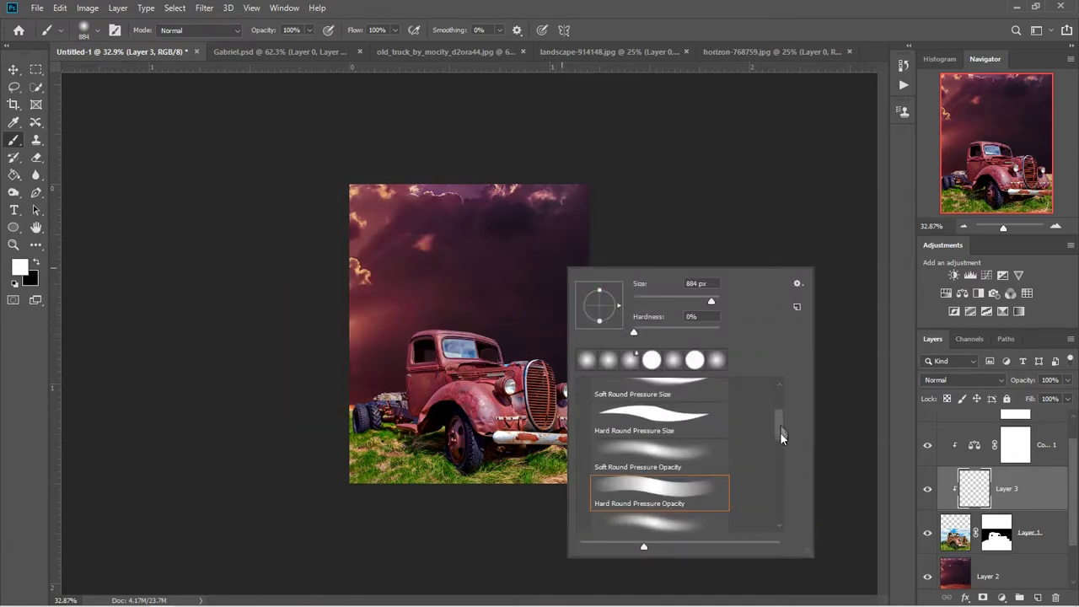
pyautogui.scroll(-1, 780, 431)
pyautogui.scroll(3, 778, 412)
pyautogui.click(653, 413)
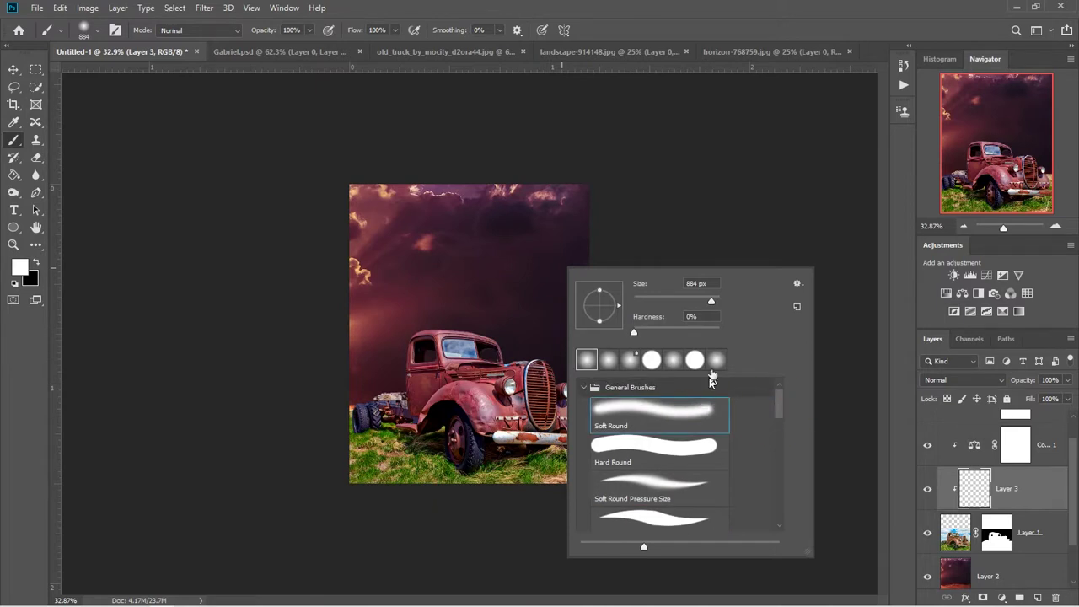
pyautogui.click(668, 22)
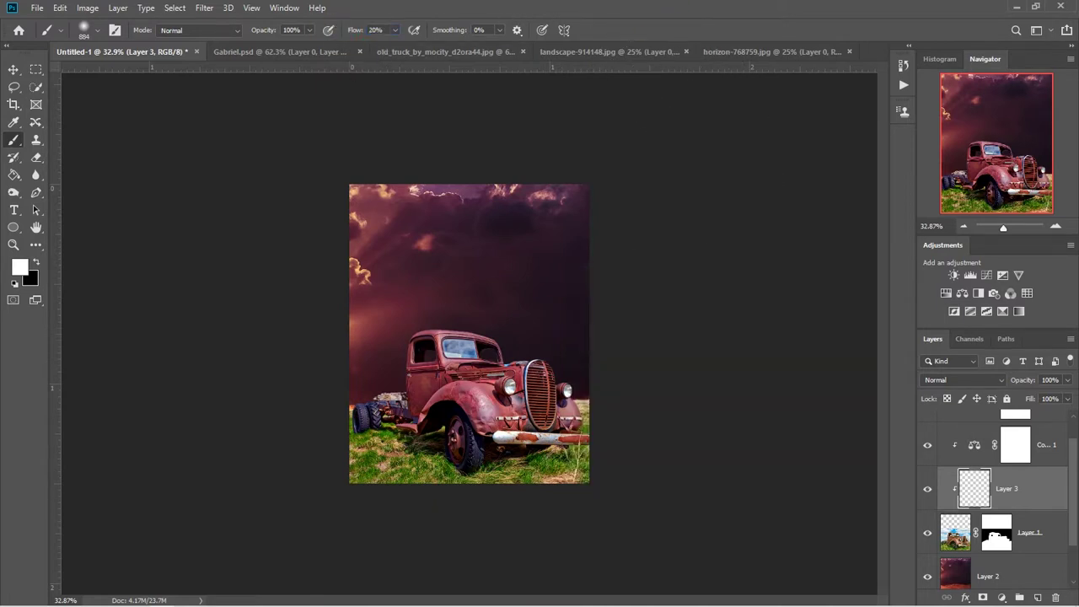
pyautogui.click(272, 31)
# Paint soft black shading over the truck with a roughly 863 px brush.
pyautogui.scroll(2, 471, 338)
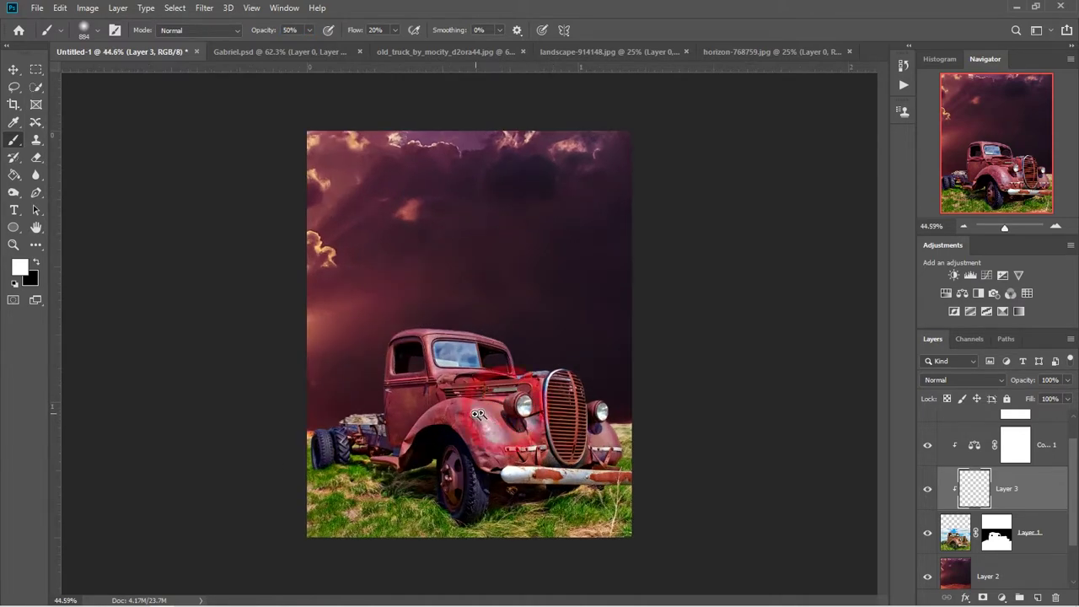
pyautogui.scroll(1, 478, 415)
pyautogui.moveTo(548, 417); pyautogui.dragTo(508, 402)
pyautogui.press('x')
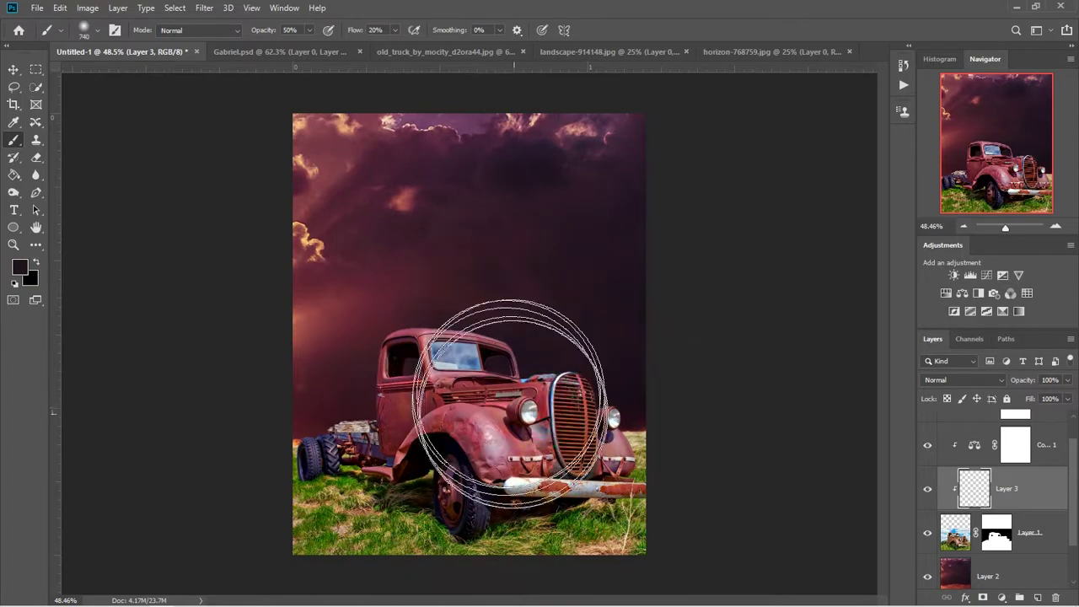
pyautogui.moveTo(506, 511)
pyautogui.mouseDown()
pyautogui.moveTo(603, 476)
pyautogui.moveTo(649, 406)
pyautogui.moveTo(729, 169)
pyautogui.mouseUp()
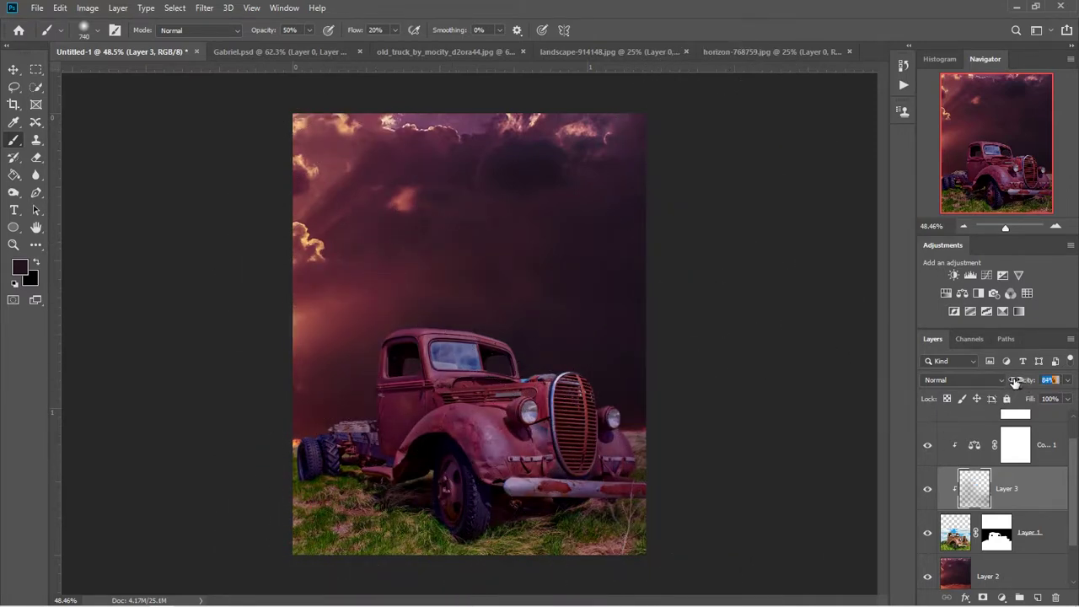
# Lower Layer 3's opacity to 73% and inspect the truck's front.
pyautogui.moveTo(1016, 381); pyautogui.dragTo(1007, 381)
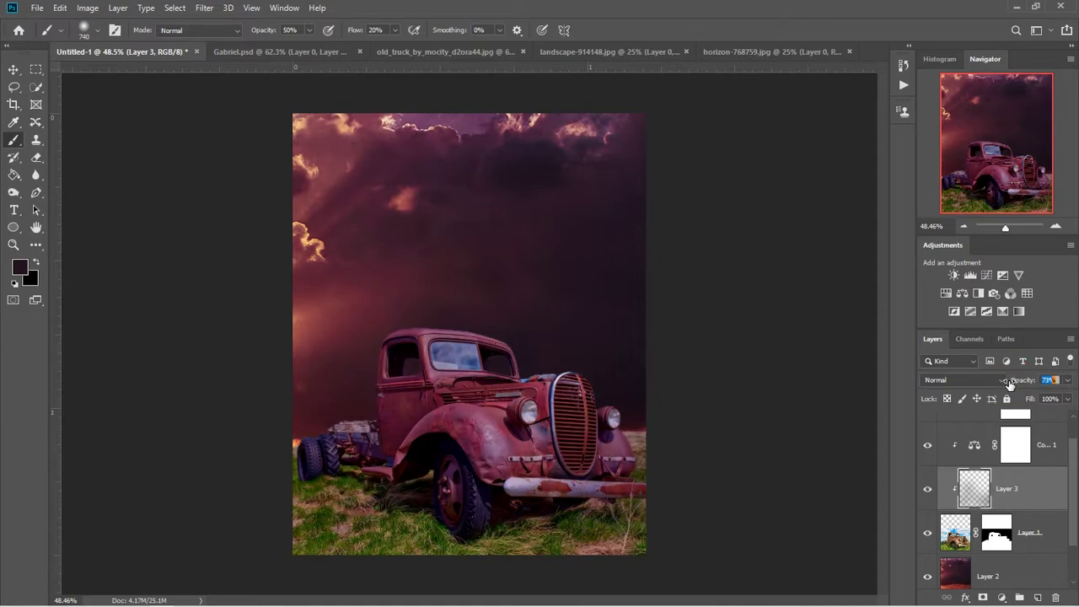
pyautogui.moveTo(518, 432)
pyautogui.mouseDown()
pyautogui.moveTo(552, 417)
pyautogui.moveTo(461, 415)
pyautogui.moveTo(469, 431)
pyautogui.moveTo(442, 431)
pyautogui.mouseUp()
pyautogui.click(997, 542)
pyautogui.click(1008, 491)
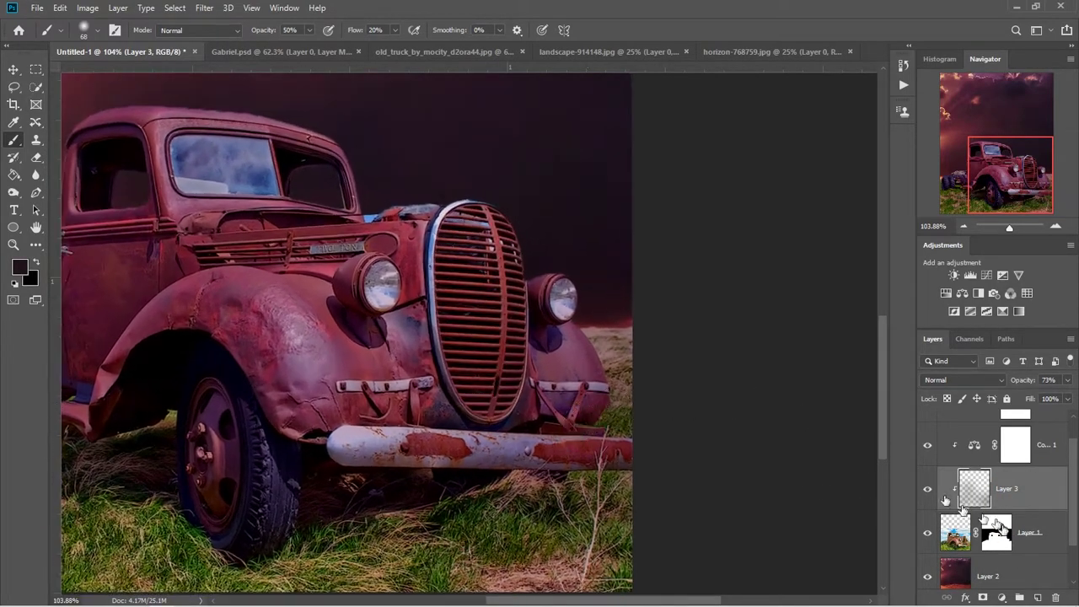
# Soft-brush black on Layer 1's mask along the rear flatbed edge, then zoom back out.
pyautogui.click(997, 537)
pyautogui.moveTo(530, 358)
pyautogui.mouseDown()
pyautogui.moveTo(603, 323)
pyautogui.moveTo(470, 354)
pyautogui.mouseUp()
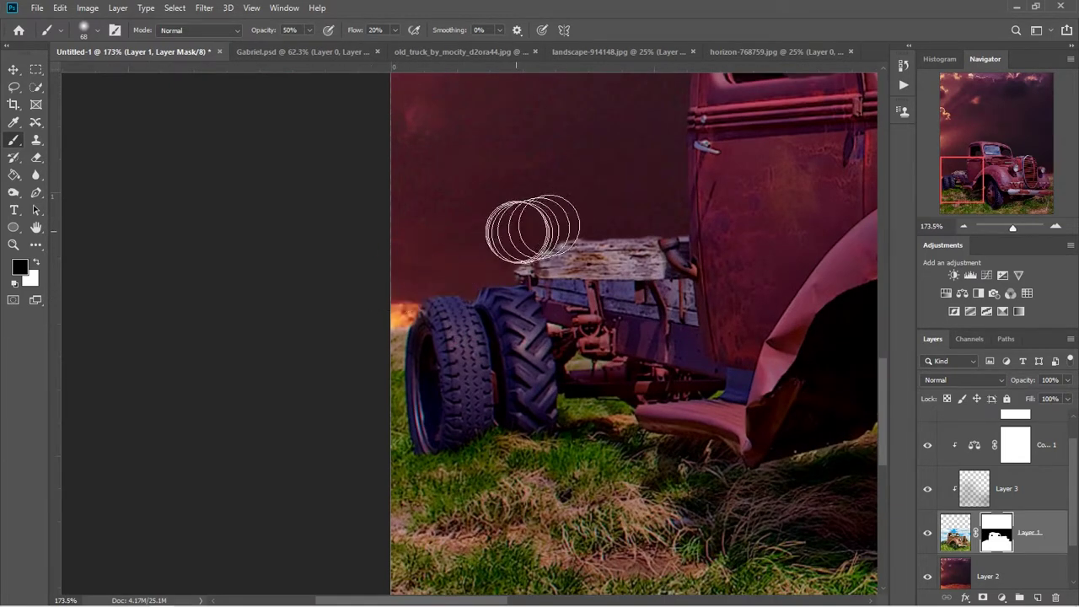
pyautogui.scroll(-5, 139, 369)
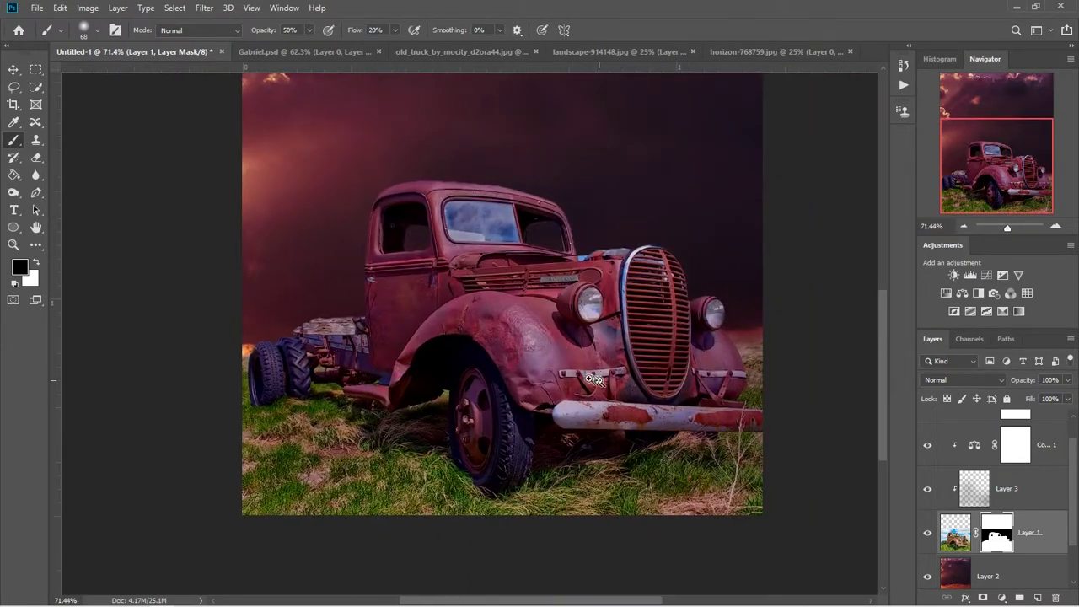
pyautogui.scroll(-3, 595, 379)
pyautogui.scroll(2, 590, 321)
pyautogui.scroll(-2, 590, 321)
pyautogui.scroll(1, 1075, 472)
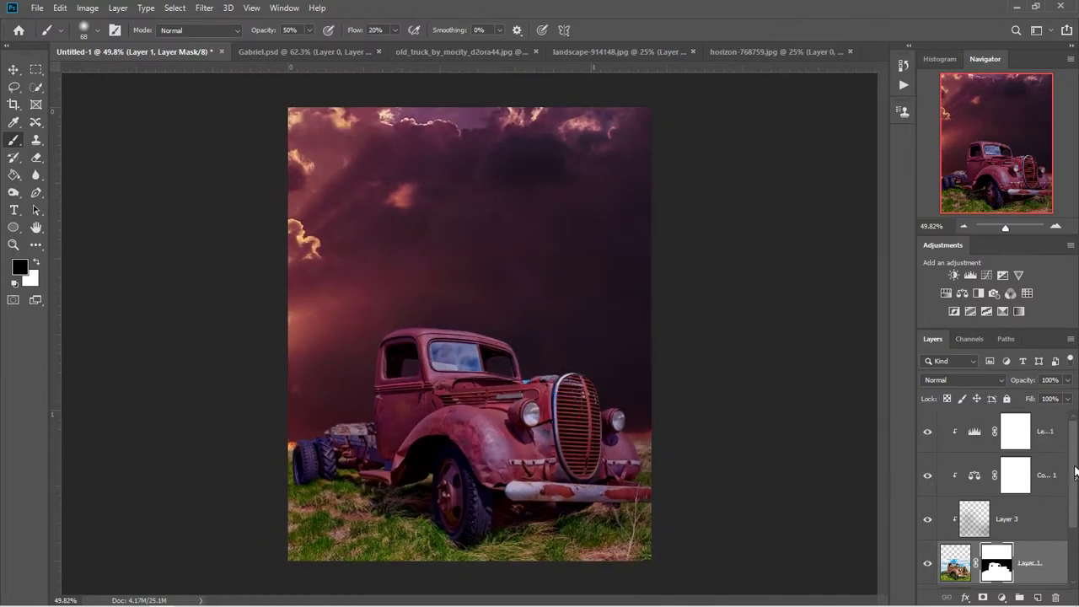
# Add an Exposure adjustment above the Levels layer set to -0.45.
pyautogui.click(1045, 433)
pyautogui.click(1002, 597)
pyautogui.click(1012, 453)
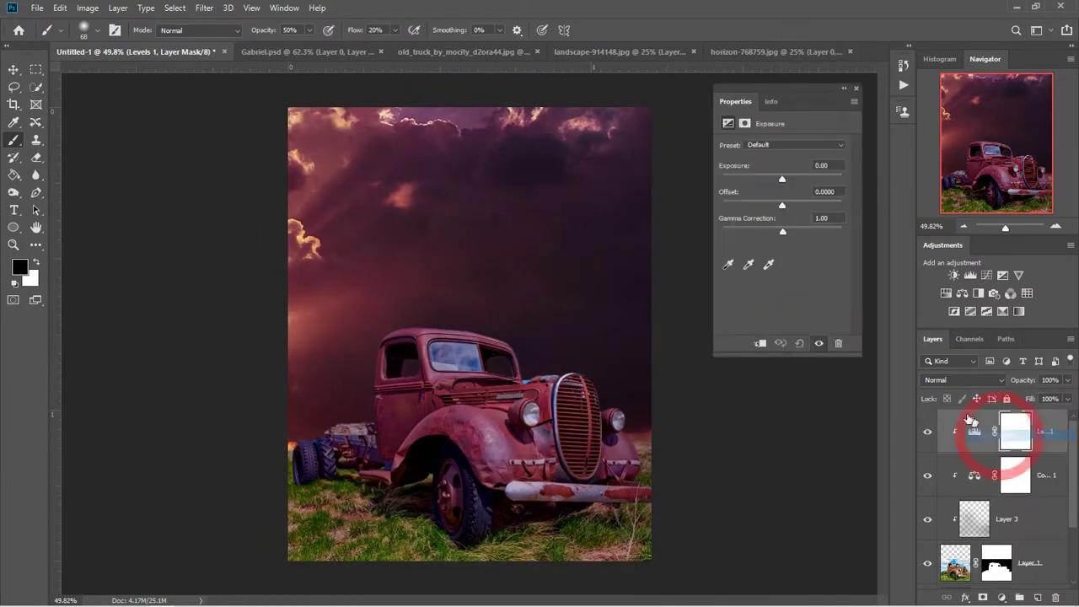
pyautogui.moveTo(783, 180); pyautogui.dragTo(779, 181)
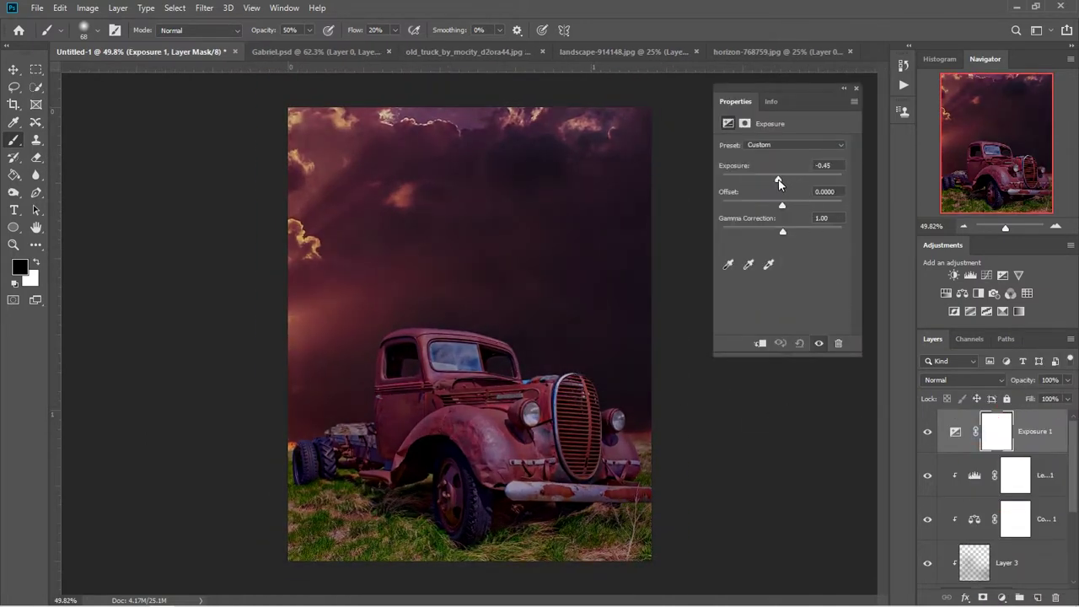
pyautogui.click(856, 88)
# Duplicate the Exposure layer as a clipped copy above Layer 3 at 81% opacity.
pyautogui.scroll(-1, 1070, 493)
pyautogui.moveTo(1074, 493)
pyautogui.mouseDown()
pyautogui.moveTo(1075, 476)
pyautogui.moveTo(1016, 506)
pyautogui.mouseUp()
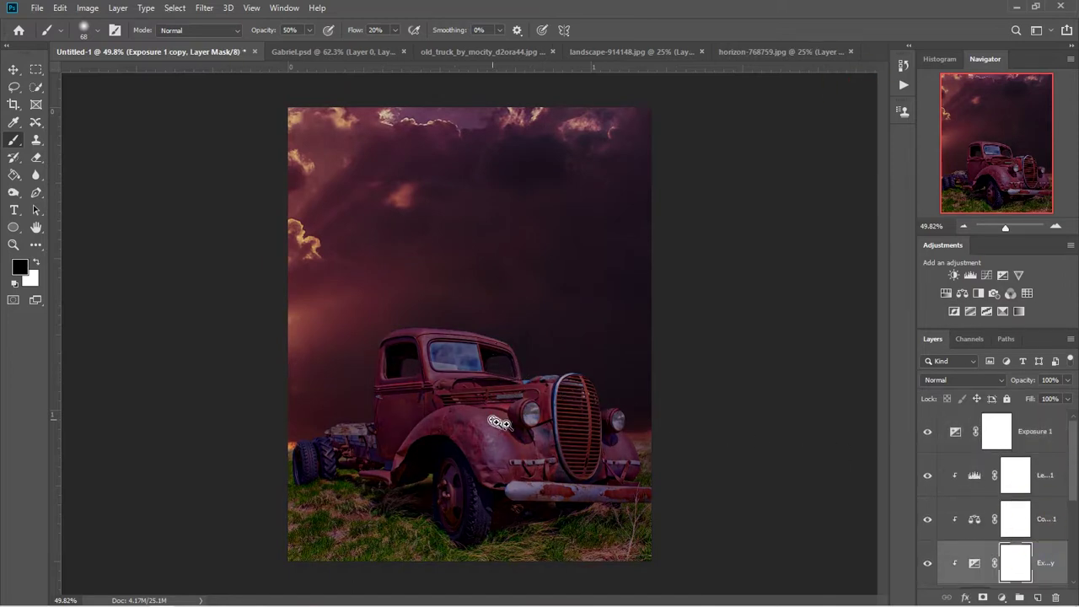
pyautogui.moveTo(499, 423); pyautogui.dragTo(512, 423)
pyautogui.scroll(-1, 994, 505)
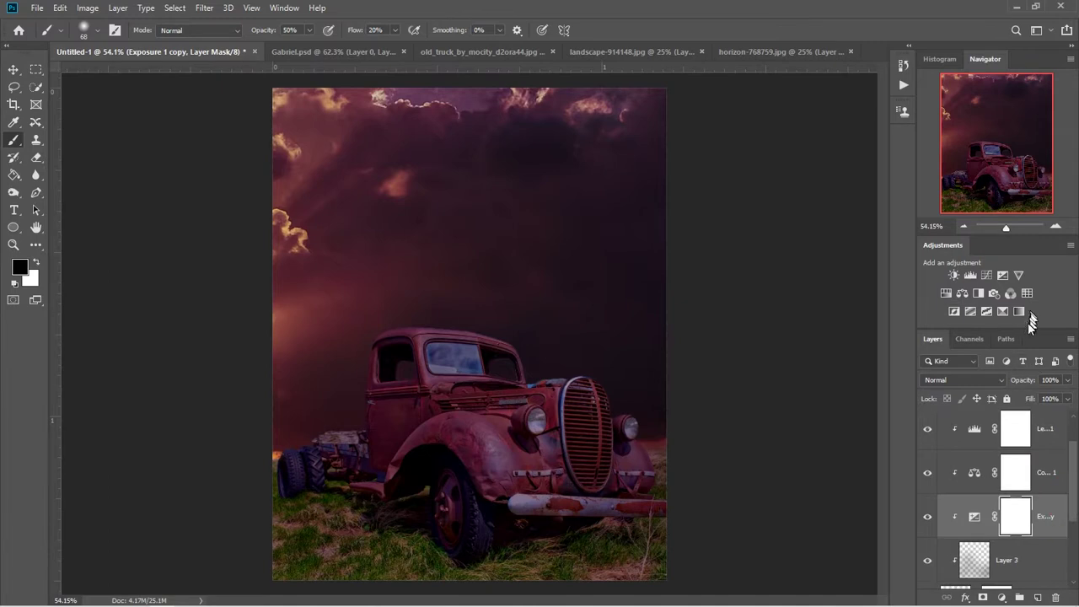
pyautogui.moveTo(1030, 328); pyautogui.dragTo(1034, 275)
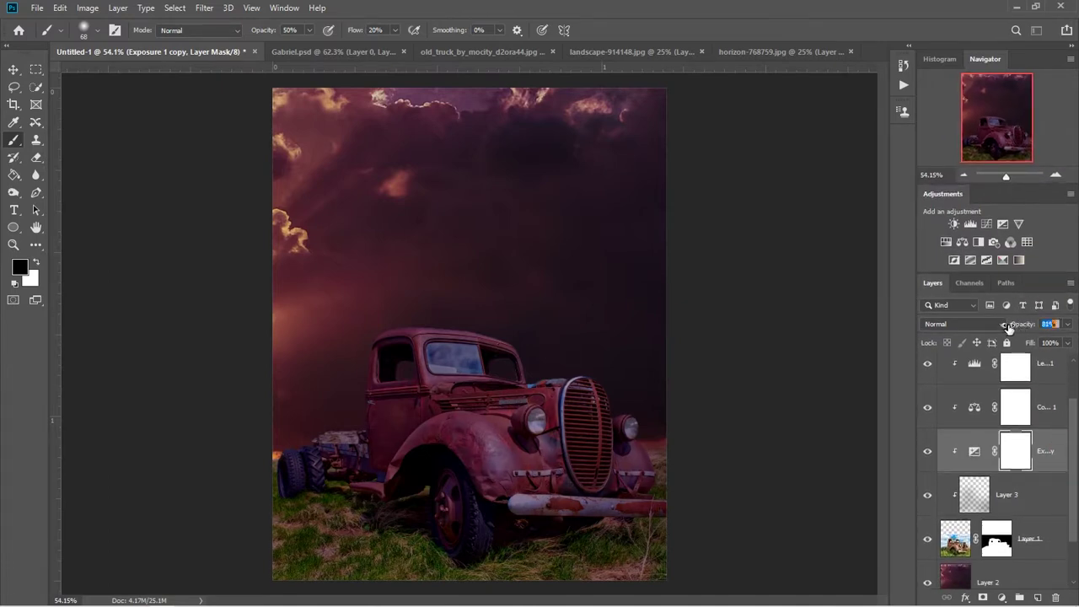
pyautogui.moveTo(560, 421)
pyautogui.mouseDown()
pyautogui.moveTo(554, 410)
pyautogui.moveTo(544, 432)
pyautogui.mouseUp()
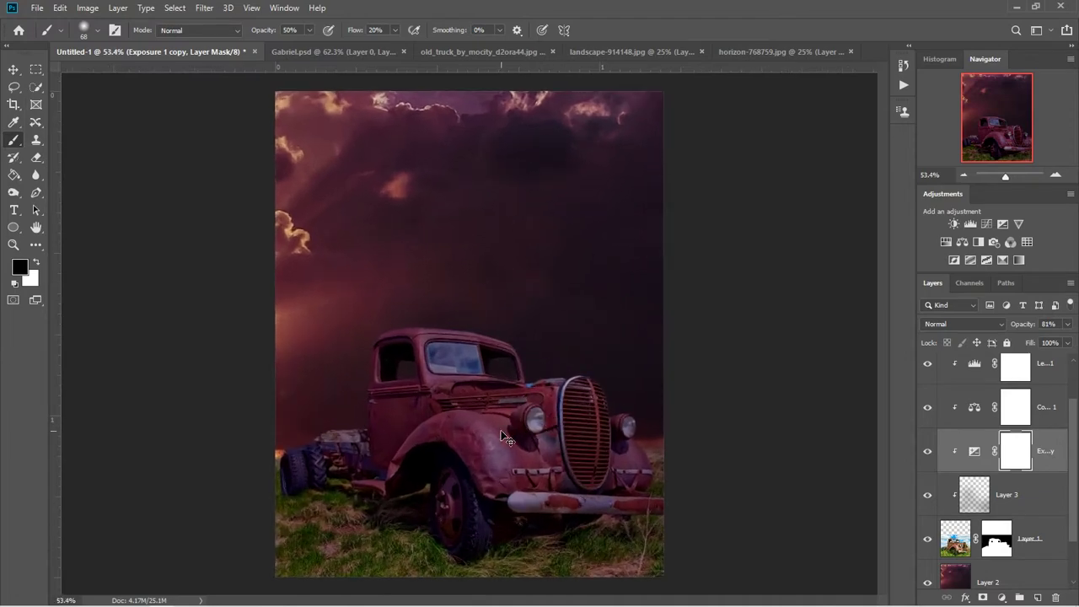
# Try saving over the existing Gabriel.psd and dismiss the resulting error.
pyautogui.hotkey('ctrl', 'shift', 's')
pyautogui.click(157, 109)
pyautogui.click(404, 435)
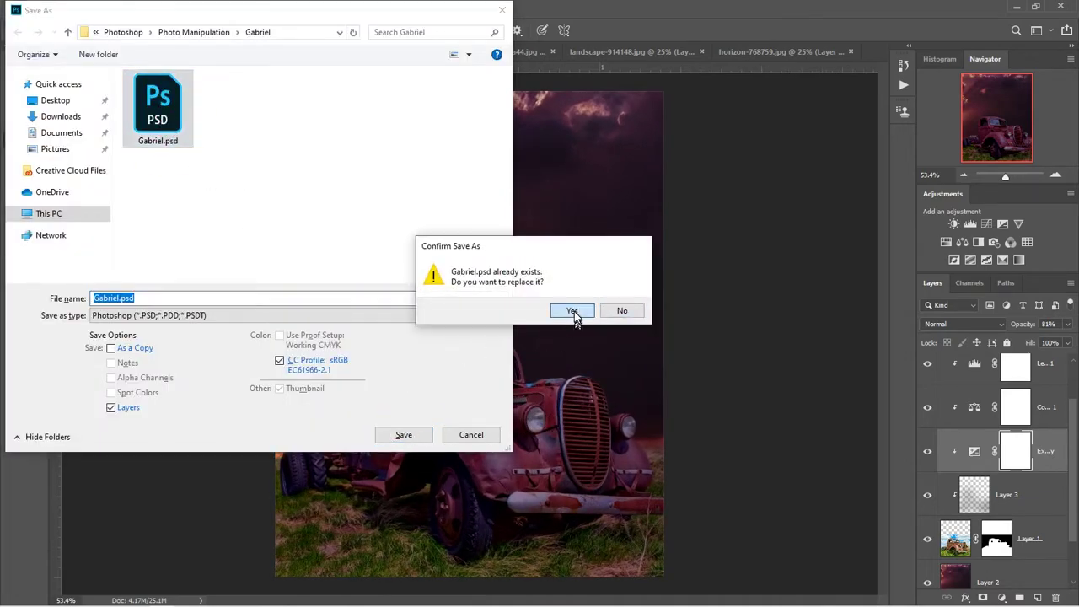
pyautogui.click(572, 311)
pyautogui.click(556, 245)
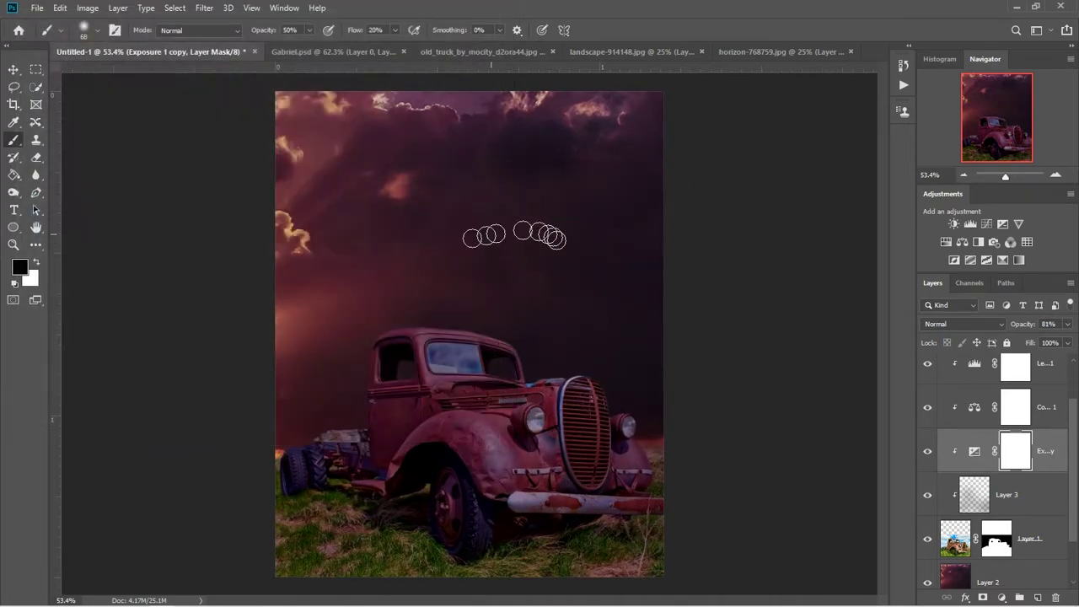
# Save the document as Gabriel Manipulation.psd in the Gabriel folder.
pyautogui.click(38, 8)
pyautogui.click(132, 145)
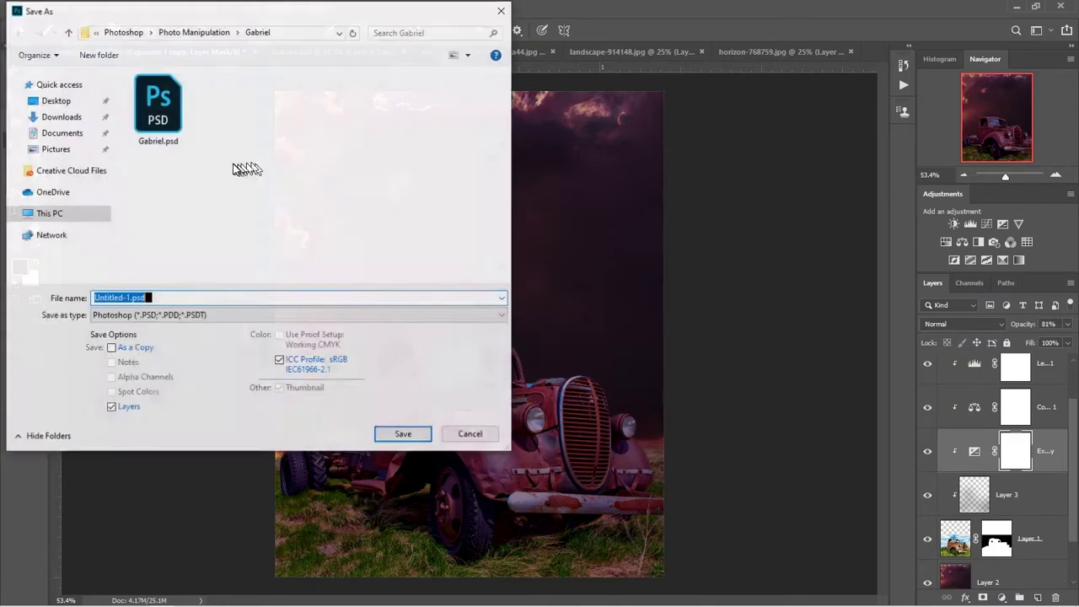
pyautogui.write('Gabriel Manipulation')
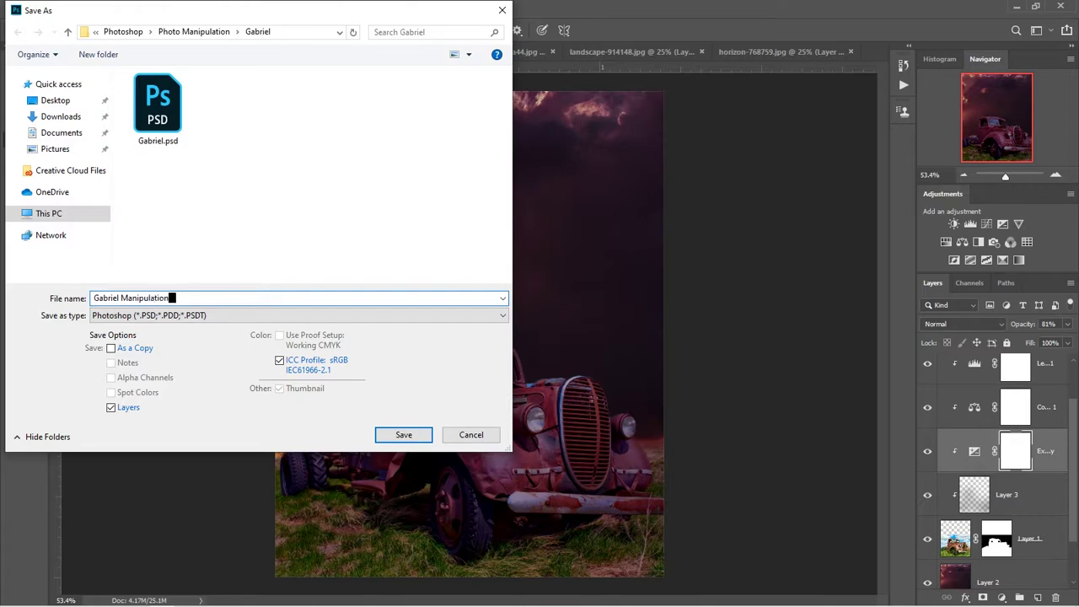
pyautogui.press('Return')
pyautogui.press('Return')
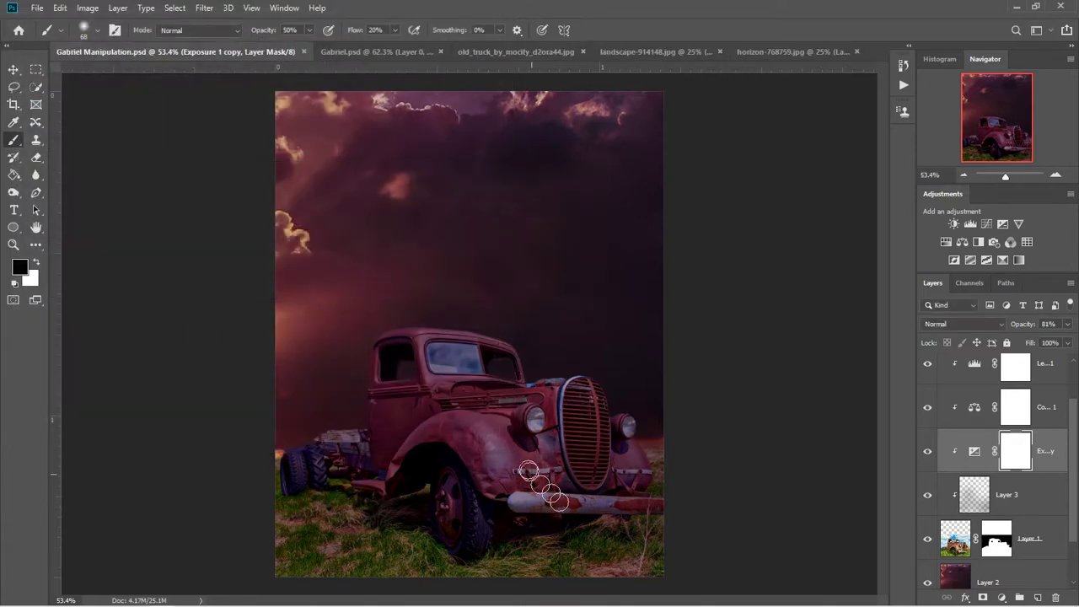
# Merge Levels through Layer 1 into a single Levels 1 layer with Ctrl+E, then select Layer 2.
pyautogui.moveTo(543, 459); pyautogui.dragTo(530, 457)
pyautogui.scroll(2, 533, 468)
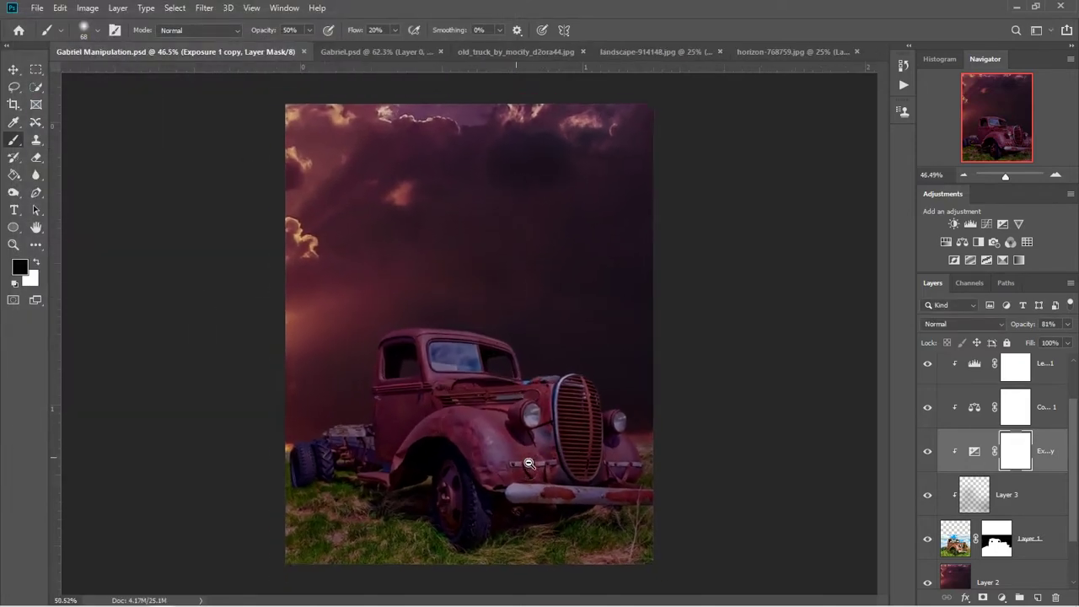
pyautogui.moveTo(537, 458); pyautogui.dragTo(531, 458)
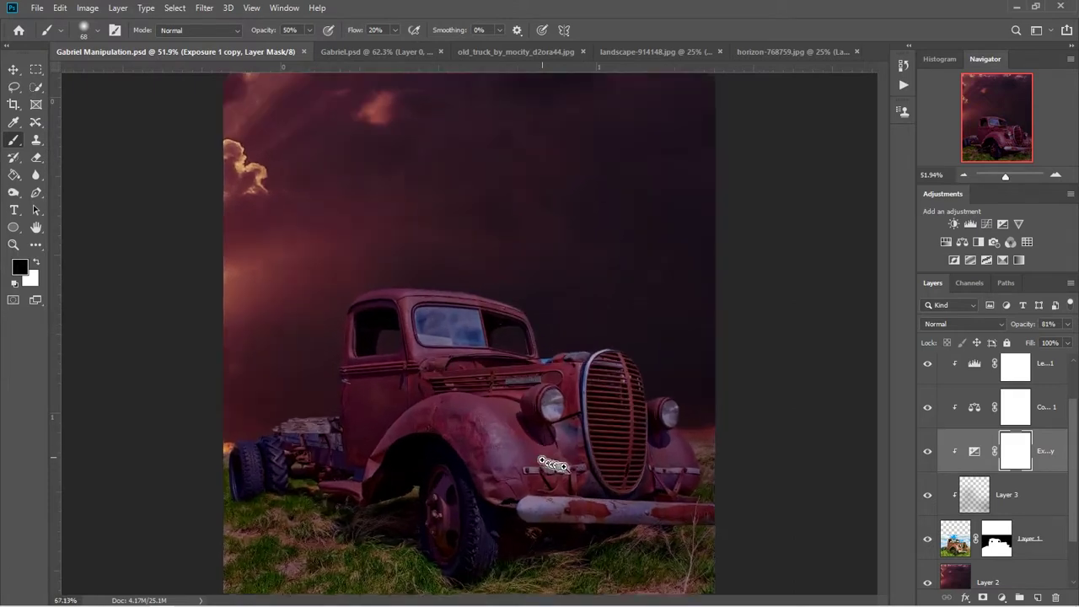
pyautogui.scroll(-1, 1075, 475)
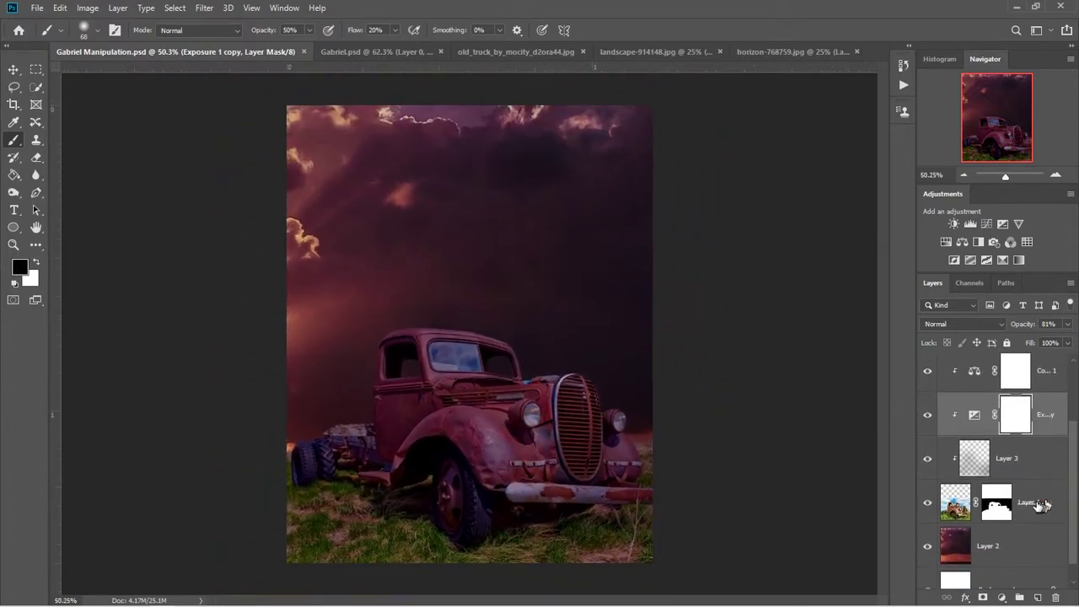
pyautogui.scroll(2, 1011, 498)
pyautogui.keyDown('shift'); pyautogui.click(1046, 422); pyautogui.keyUp('shift')
pyautogui.hotkey('ctrl', 'e')
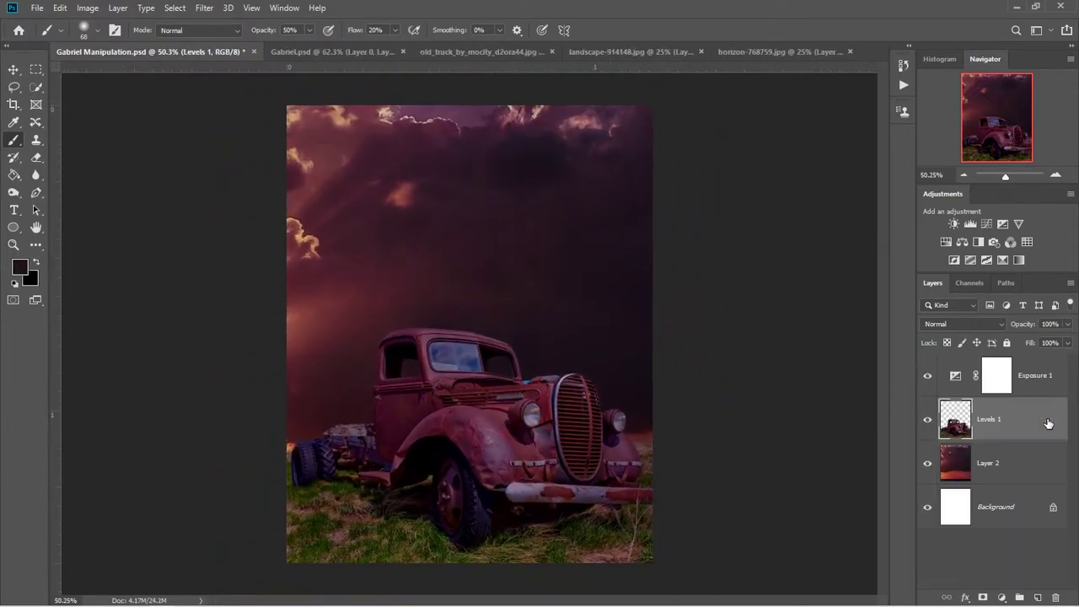
pyautogui.click(1015, 470)
# Create Layer 3, enlarge the brush to about 887 px, and set the foreground colour to orange #df3f07.
pyautogui.click(1036, 596)
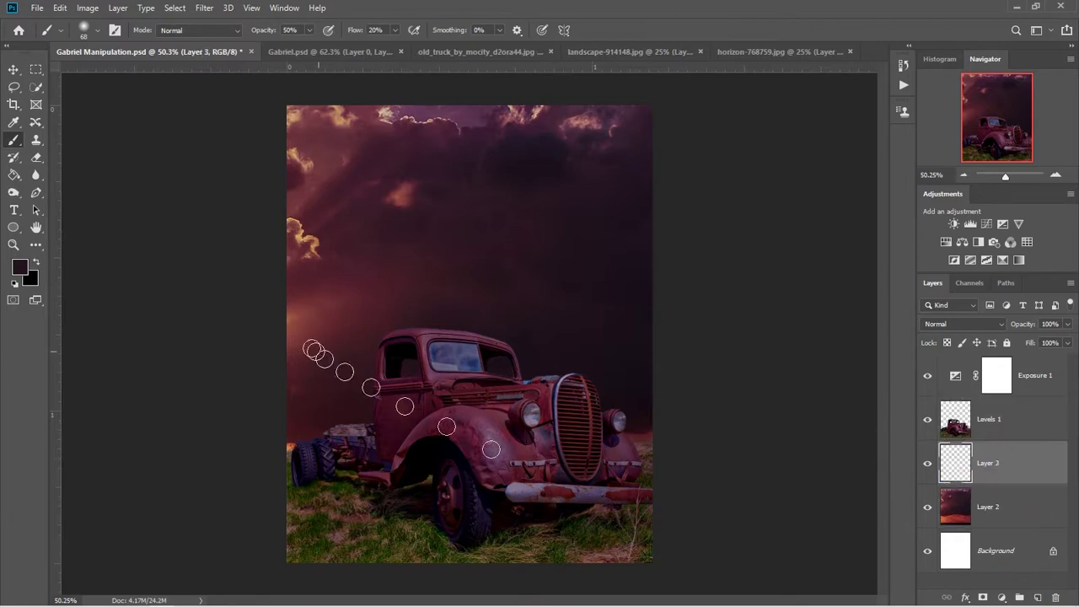
pyautogui.moveTo(337, 382); pyautogui.dragTo(405, 379)
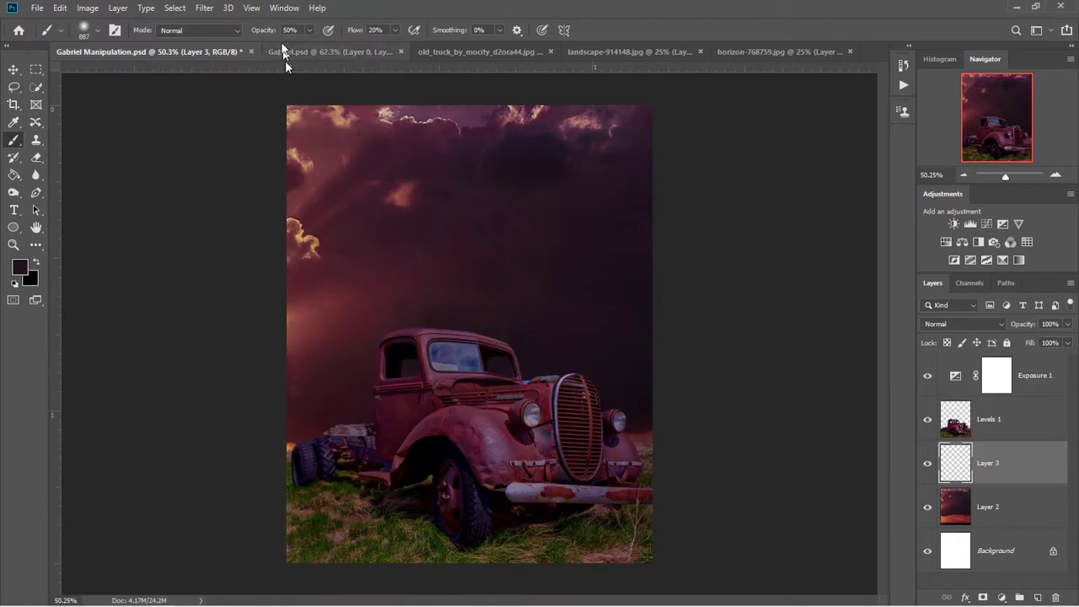
pyautogui.click(21, 268)
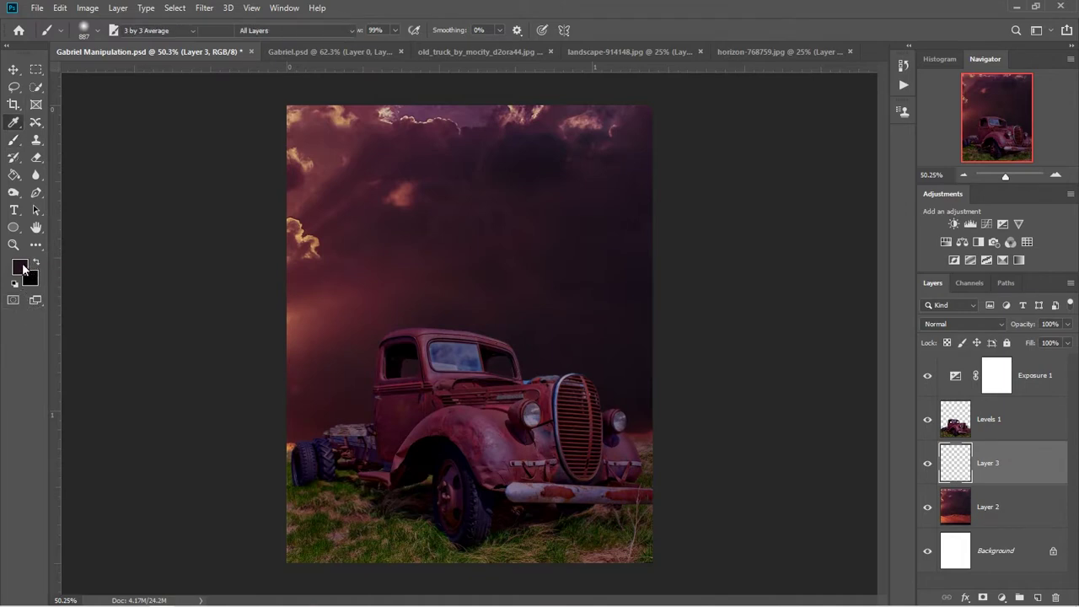
pyautogui.moveTo(582, 371); pyautogui.dragTo(574, 424)
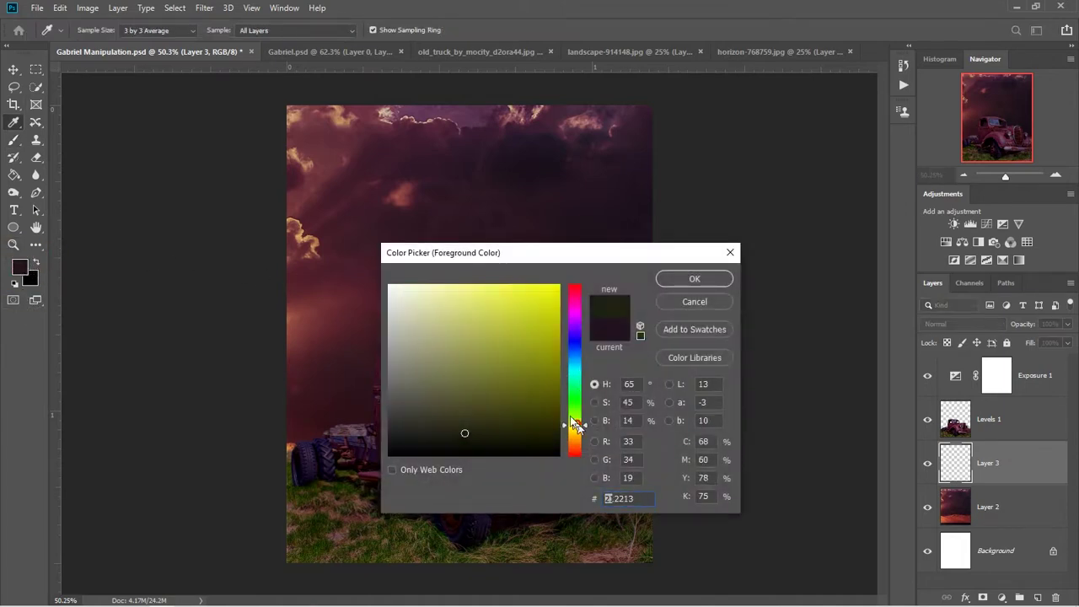
pyautogui.click(295, 314)
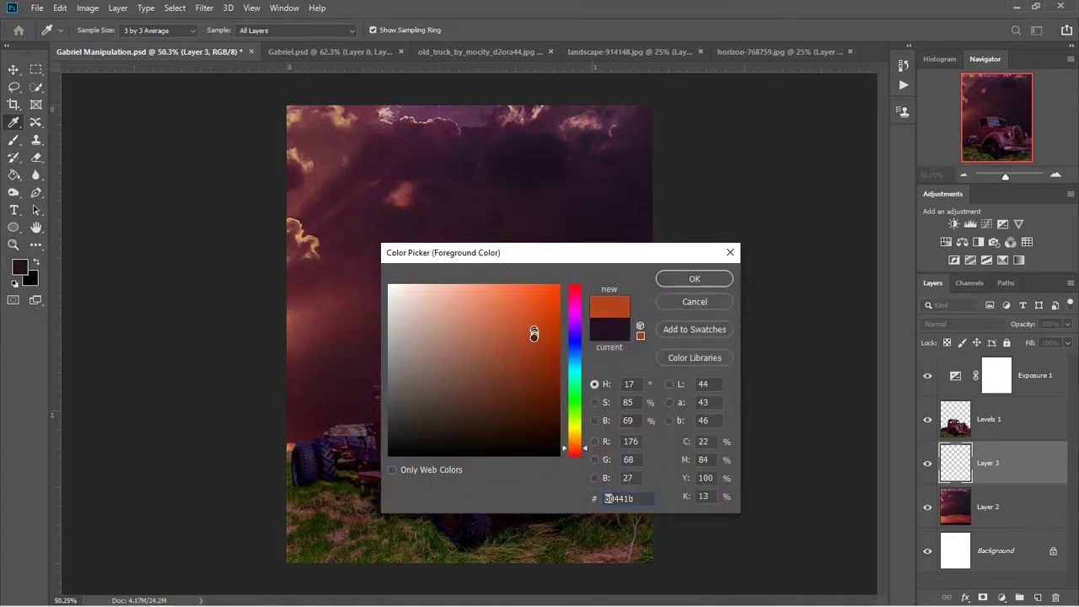
pyautogui.moveTo(585, 453)
pyautogui.mouseDown()
pyautogui.moveTo(586, 441)
pyautogui.moveTo(585, 451)
pyautogui.mouseUp()
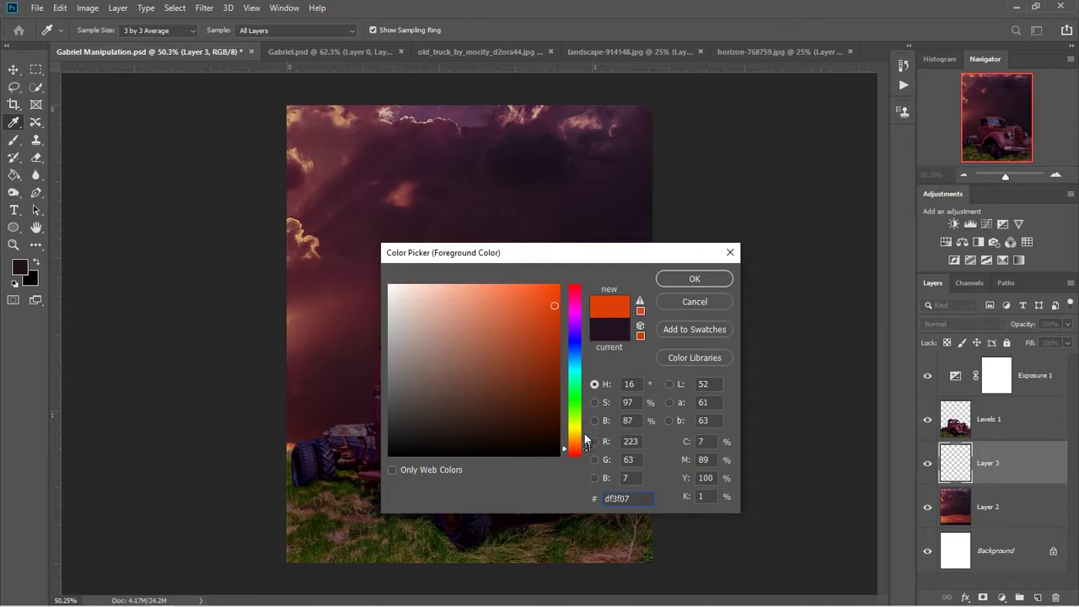
pyautogui.click(693, 279)
# Brush an orange glow left of the truck and set Layer 3 to Overlay.
pyautogui.press('b')
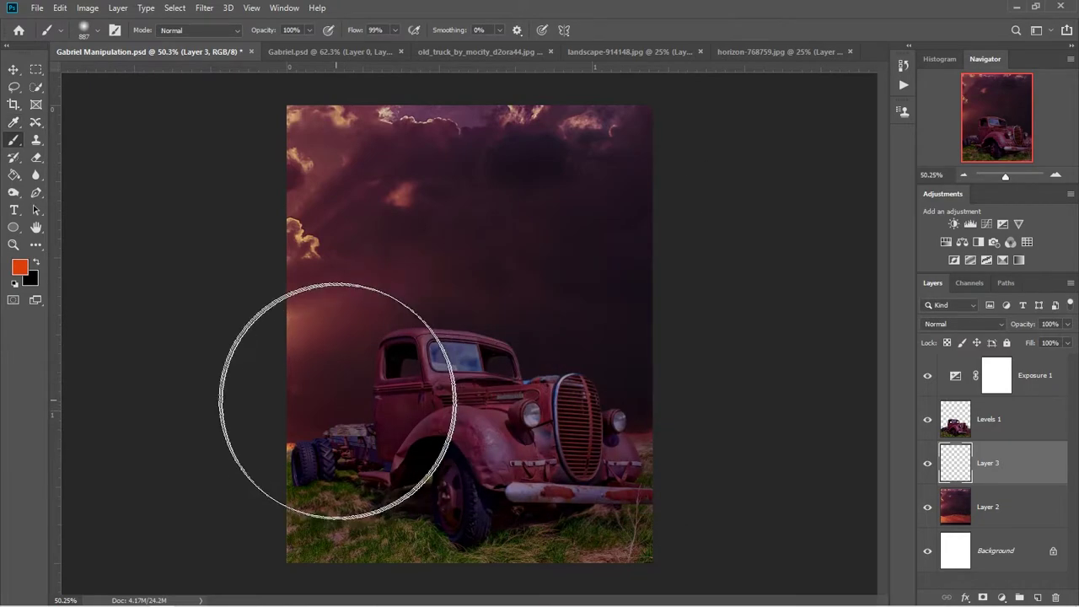
pyautogui.moveTo(313, 386); pyautogui.dragTo(360, 482)
pyautogui.click(963, 324)
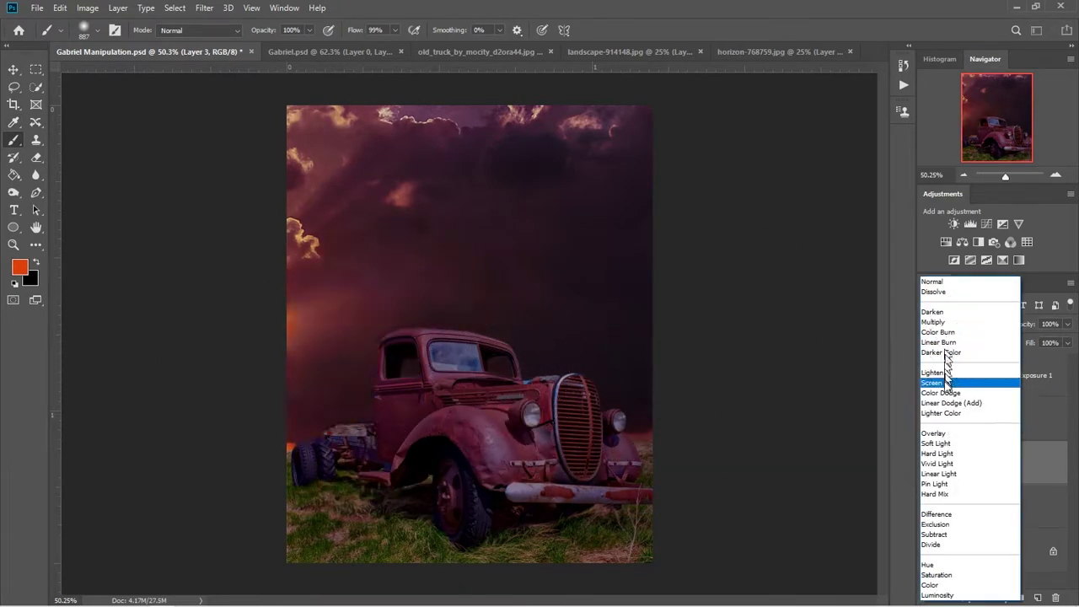
pyautogui.click(943, 433)
# Shift the glow's hue toward orange with Hue/Saturation (Hue +35, Lightness +8).
pyautogui.hotkey('ctrl', 'u')
pyautogui.moveTo(418, 138); pyautogui.dragTo(710, 125)
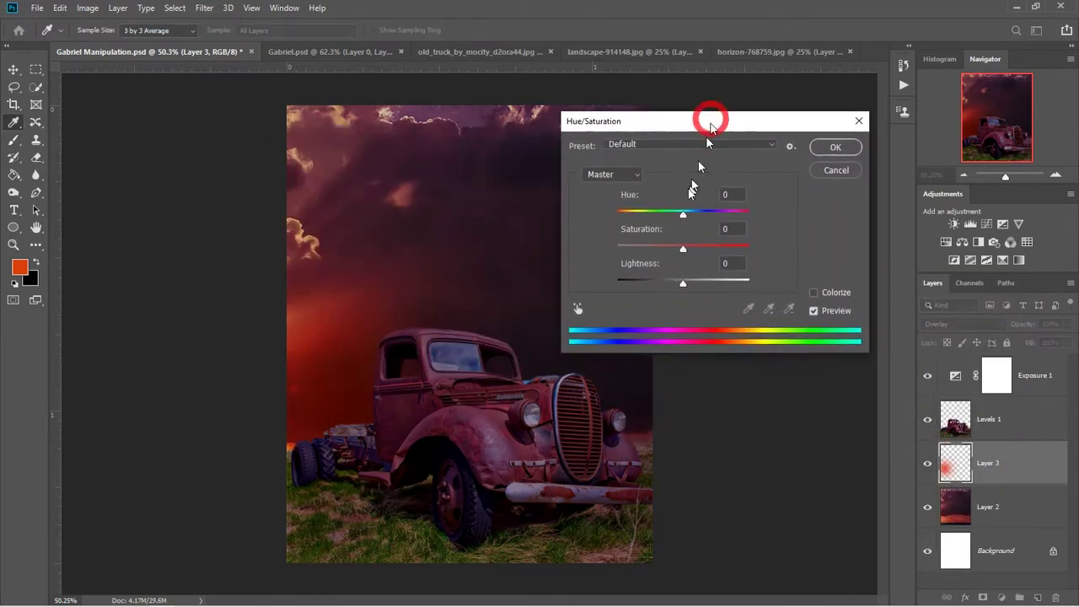
pyautogui.moveTo(666, 217); pyautogui.dragTo(715, 220)
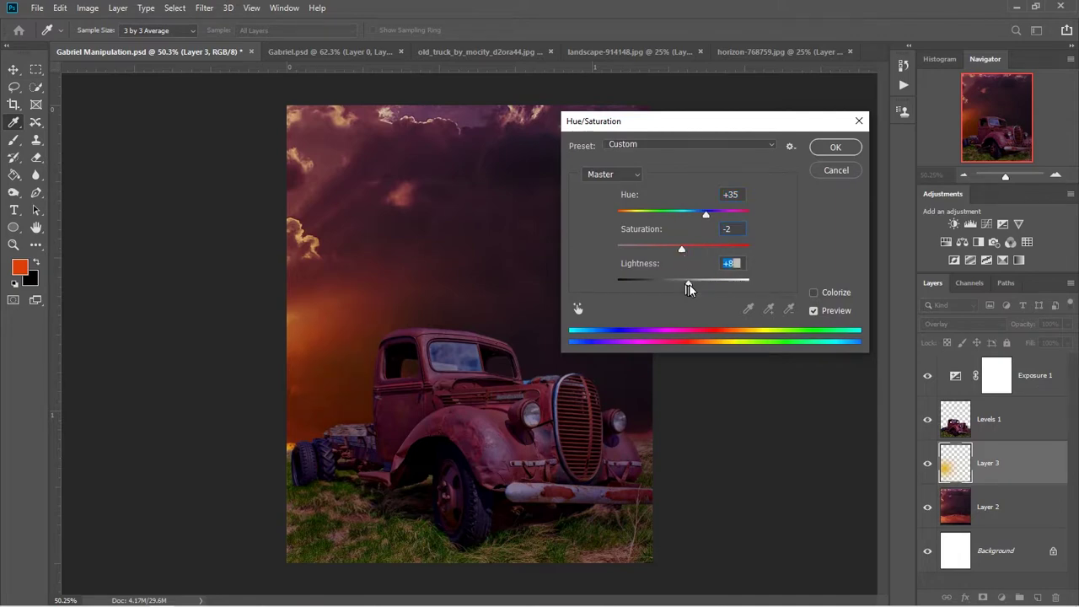
pyautogui.click(834, 147)
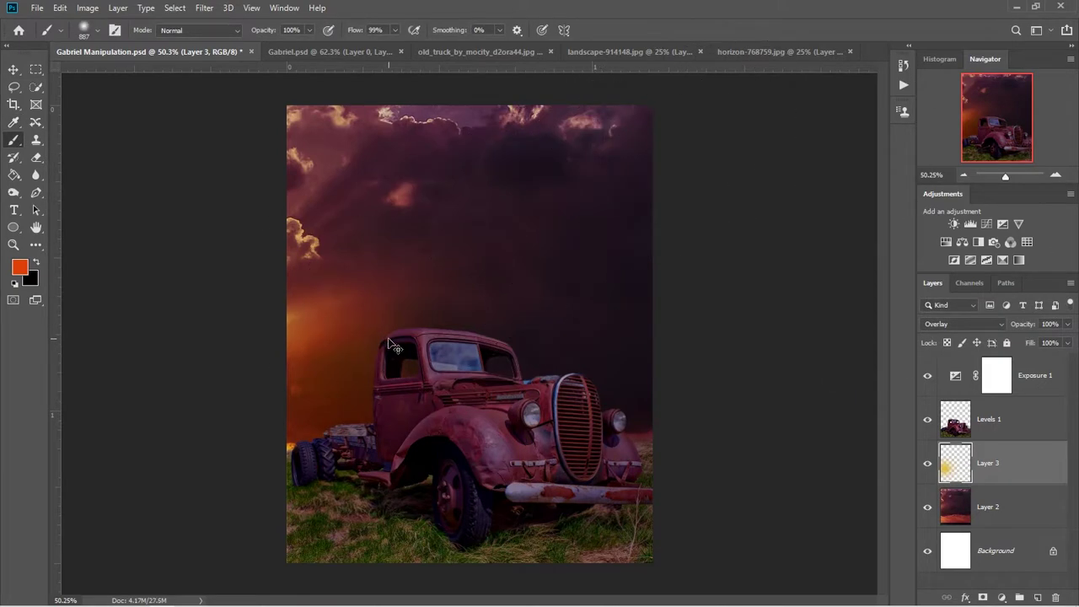
# Scale the glow up to about 112.63% and commit the transform.
pyautogui.hotkey('ctrl', 't')
pyautogui.moveTo(585, 151); pyautogui.dragTo(622, 123)
pyautogui.moveTo(349, 341); pyautogui.dragTo(349, 333)
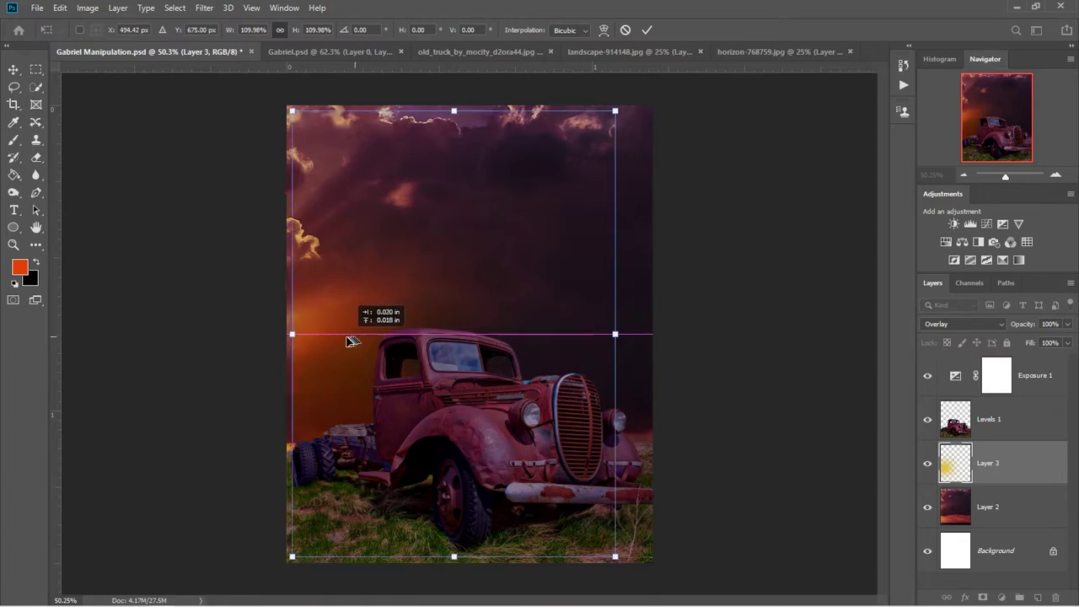
pyautogui.moveTo(609, 557); pyautogui.dragTo(621, 562)
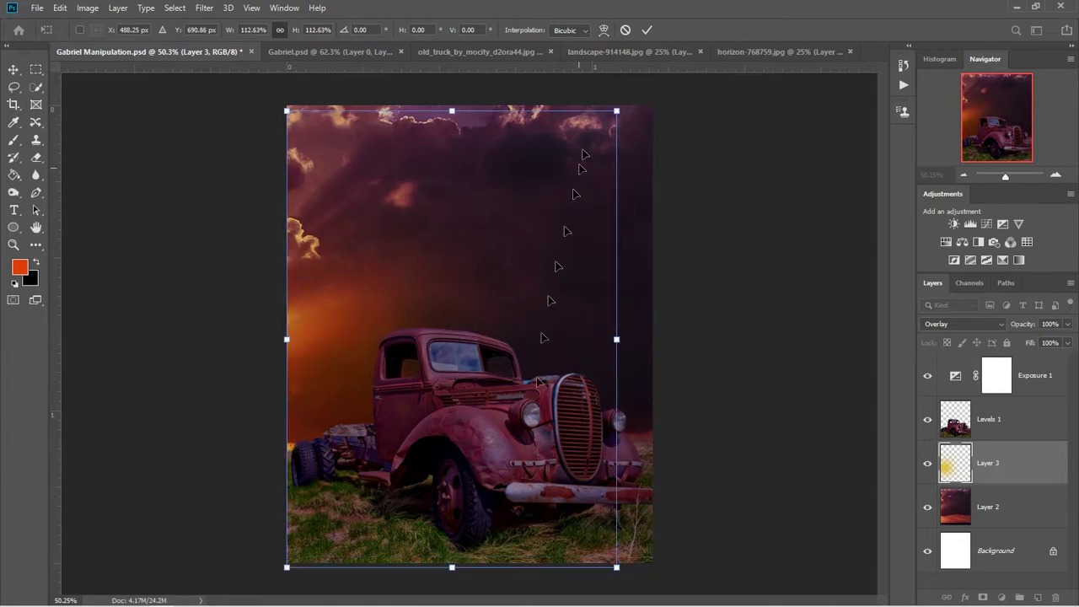
pyautogui.click(646, 29)
# Alt-drag a copy of the Layer 3 glow above Levels 1, then set the original Layer 3 to 35% opacity.
pyautogui.press('b')
pyautogui.press('v')
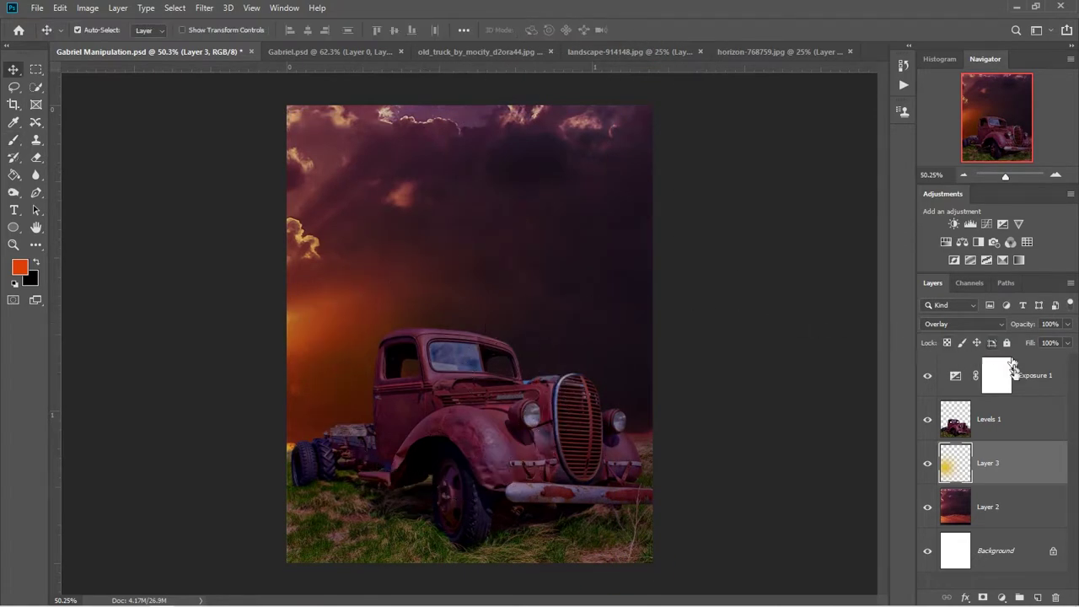
pyautogui.moveTo(1027, 455); pyautogui.dragTo(1030, 398)
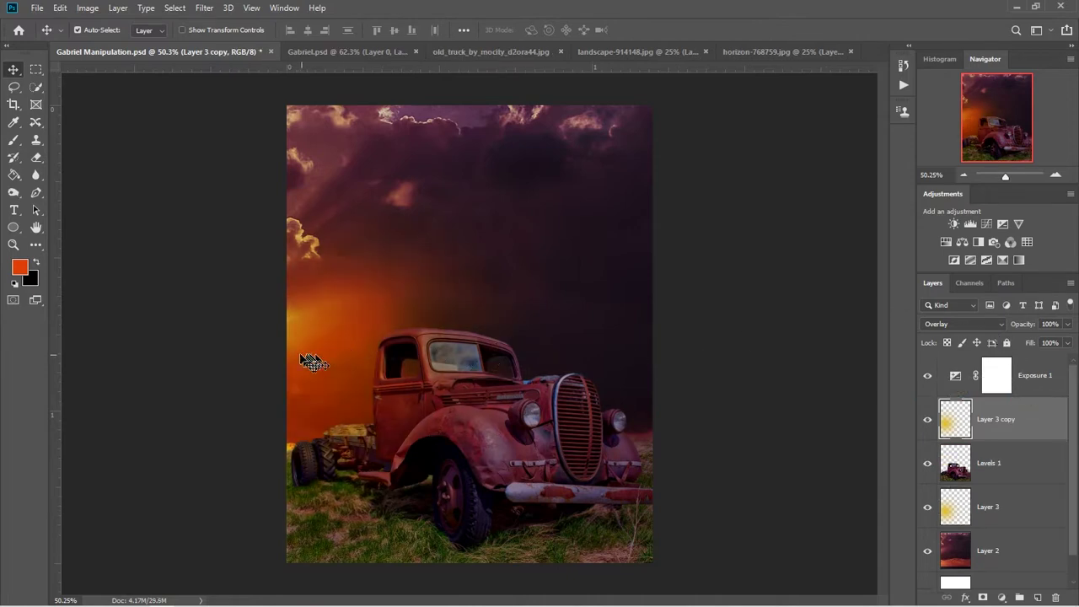
pyautogui.moveTo(312, 363); pyautogui.dragTo(305, 364)
pyautogui.click(997, 514)
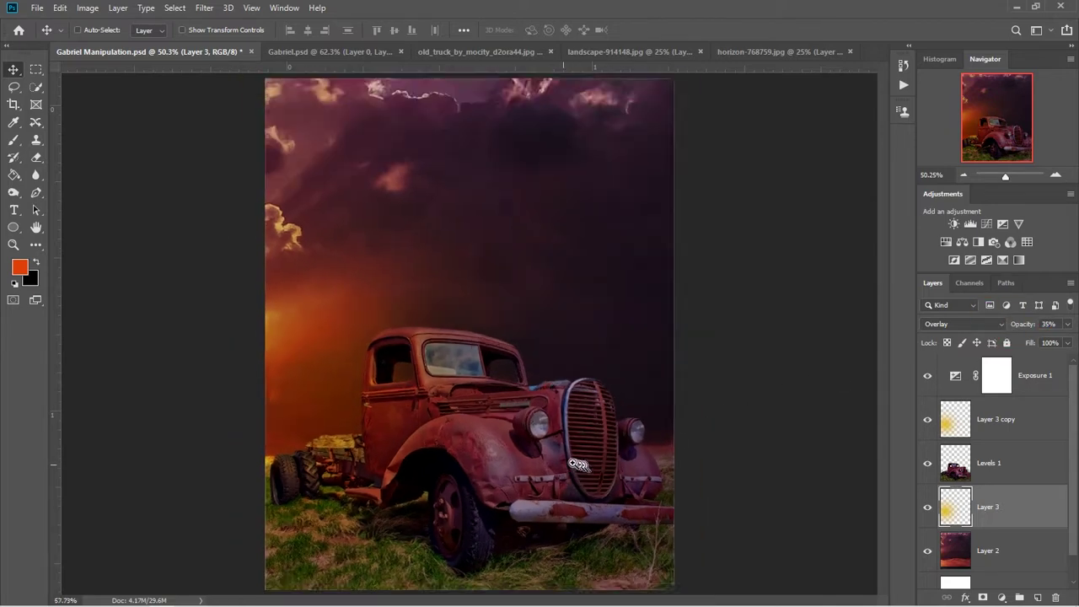
pyautogui.scroll(-2, 596, 481)
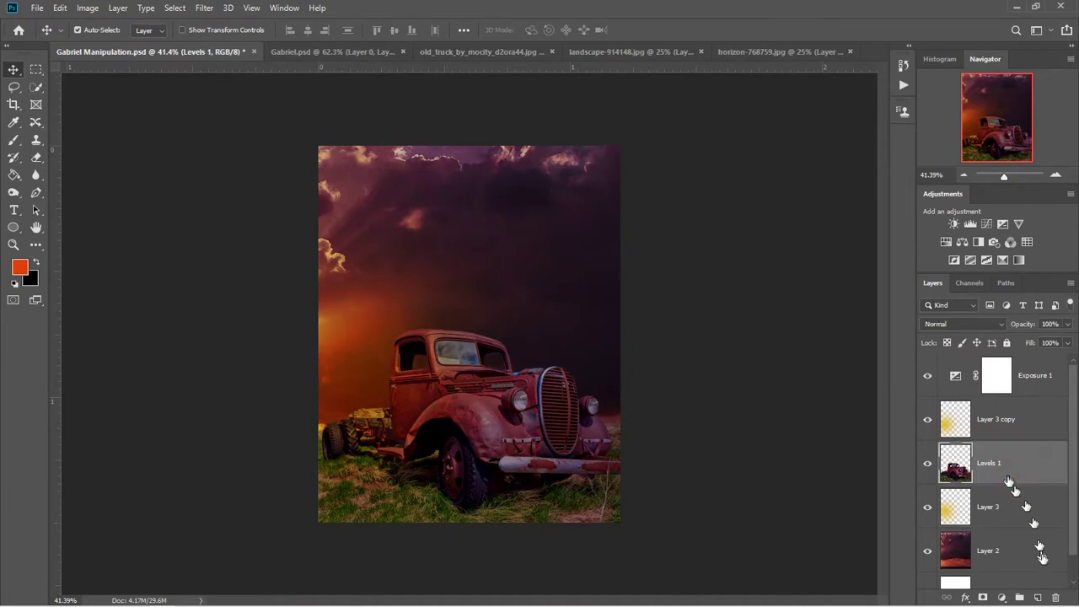
pyautogui.press('b')
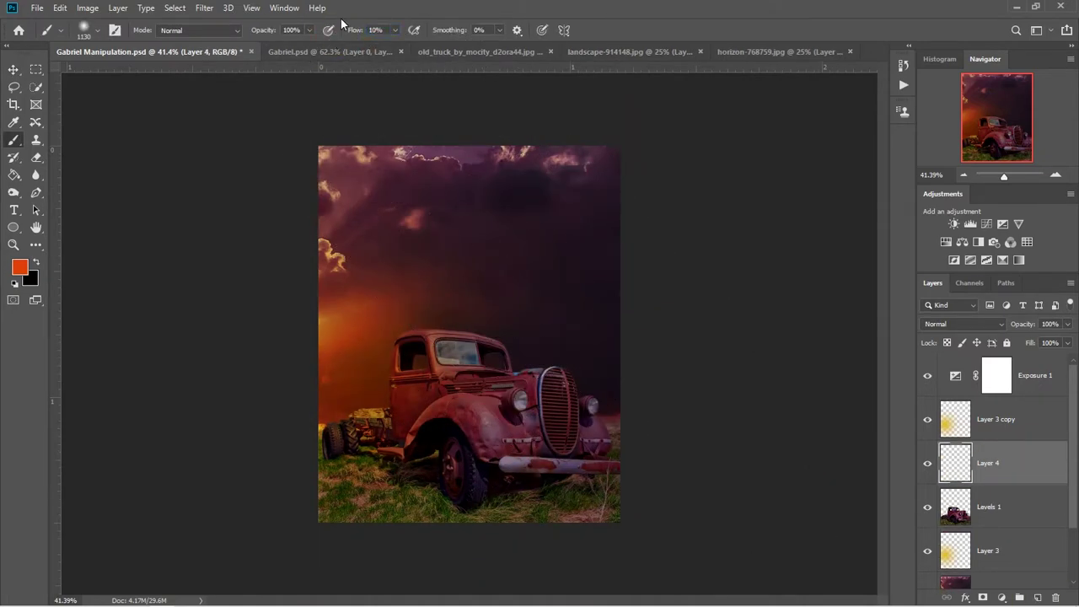
pyautogui.write('50')
# At 50% brush opacity, sample a dark colour and paint shadows over the grass and truck's front.
pyautogui.press('Return')
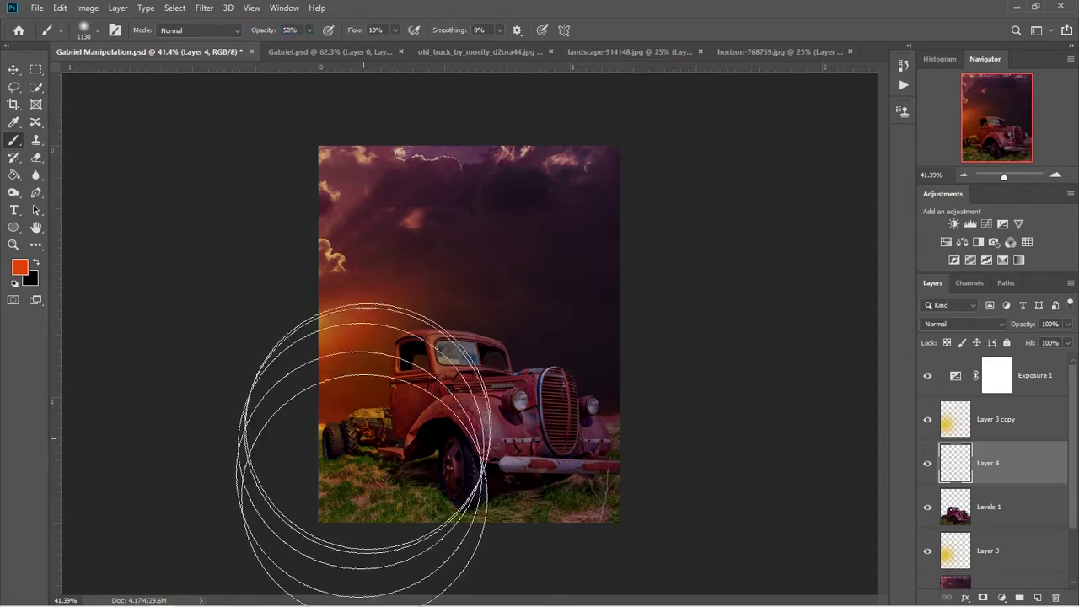
pyautogui.keyDown('alt'); pyautogui.click(604, 349); pyautogui.keyUp('alt')
pyautogui.moveTo(598, 446)
pyautogui.mouseDown()
pyautogui.moveTo(469, 527)
pyautogui.moveTo(602, 421)
pyautogui.moveTo(604, 514)
pyautogui.moveTo(605, 493)
pyautogui.mouseUp()
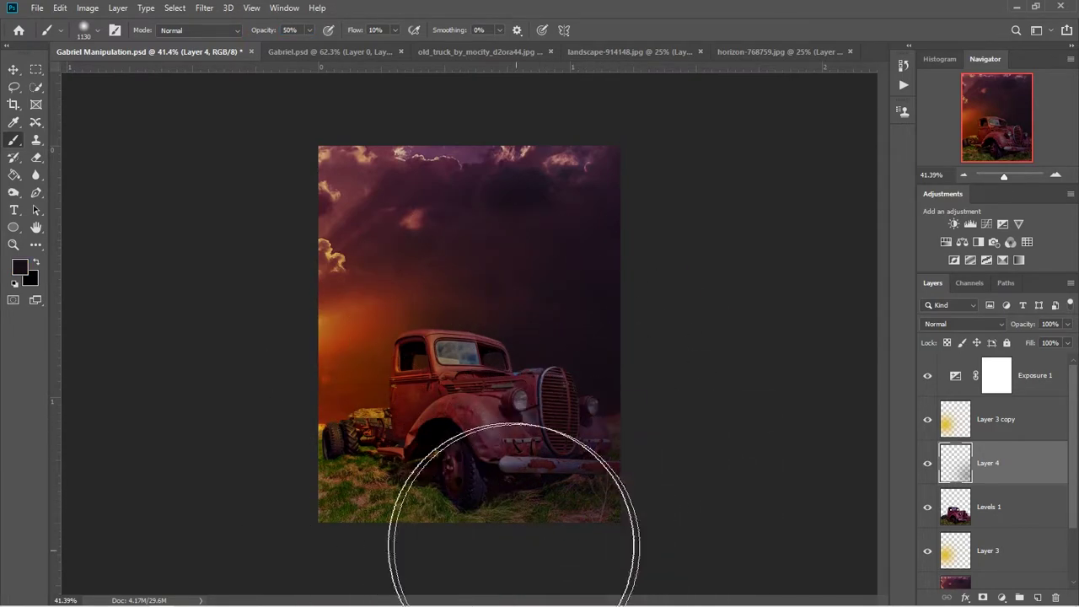
pyautogui.moveTo(511, 517)
pyautogui.mouseDown()
pyautogui.moveTo(618, 447)
pyautogui.moveTo(532, 556)
pyautogui.moveTo(360, 566)
pyautogui.moveTo(602, 506)
pyautogui.moveTo(650, 453)
pyautogui.moveTo(591, 401)
pyautogui.mouseUp()
# Select Levels 1 and Layer 4 together in the Layers panel.
pyautogui.press('v')
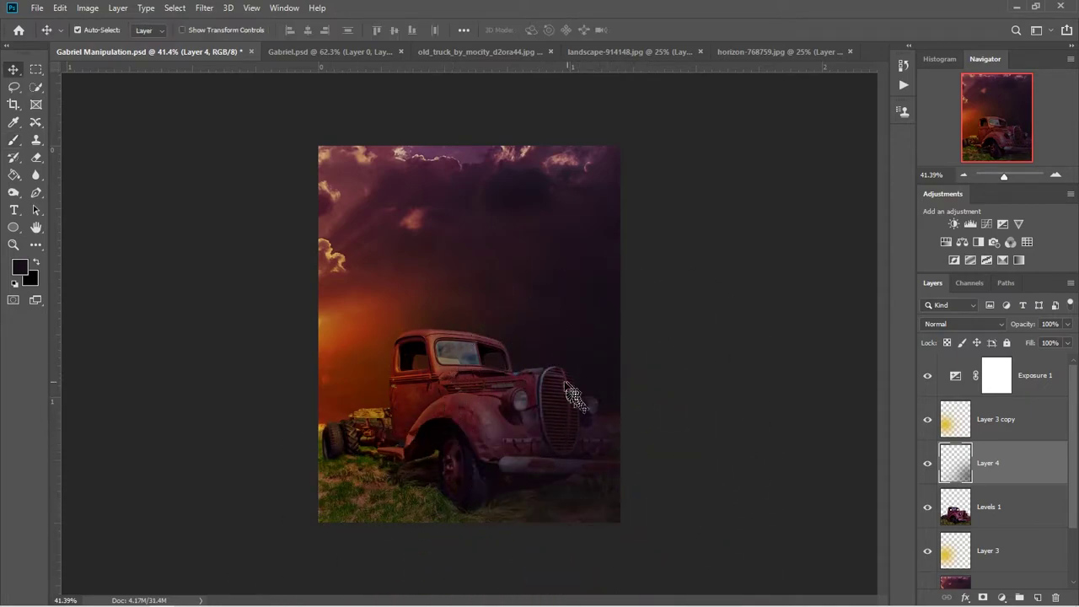
pyautogui.scroll(2, 574, 396)
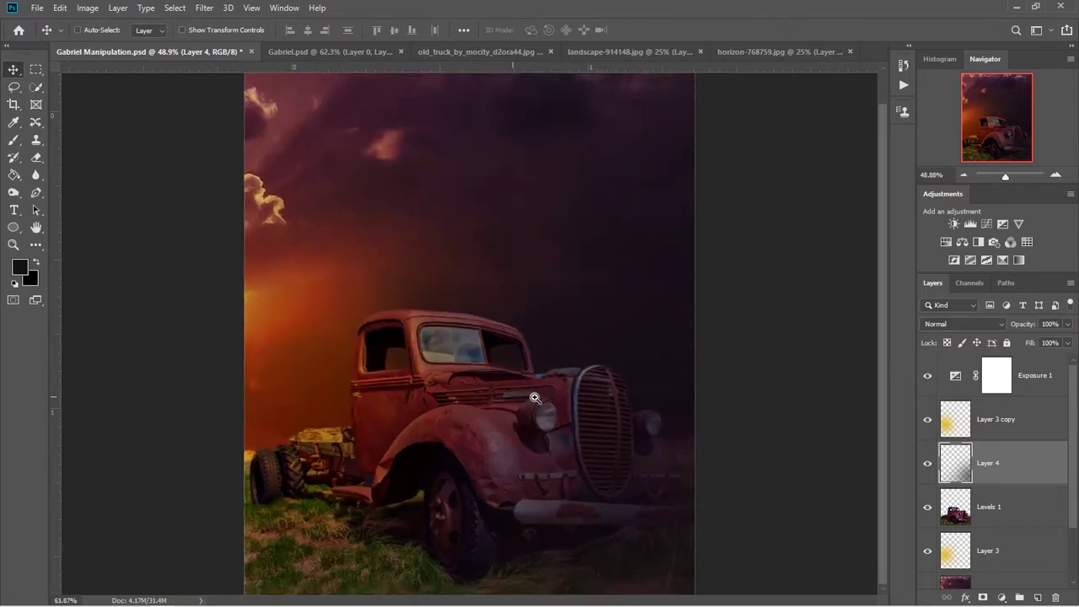
pyautogui.scroll(3, 540, 366)
pyautogui.scroll(2, 531, 371)
pyautogui.scroll(1, 519, 381)
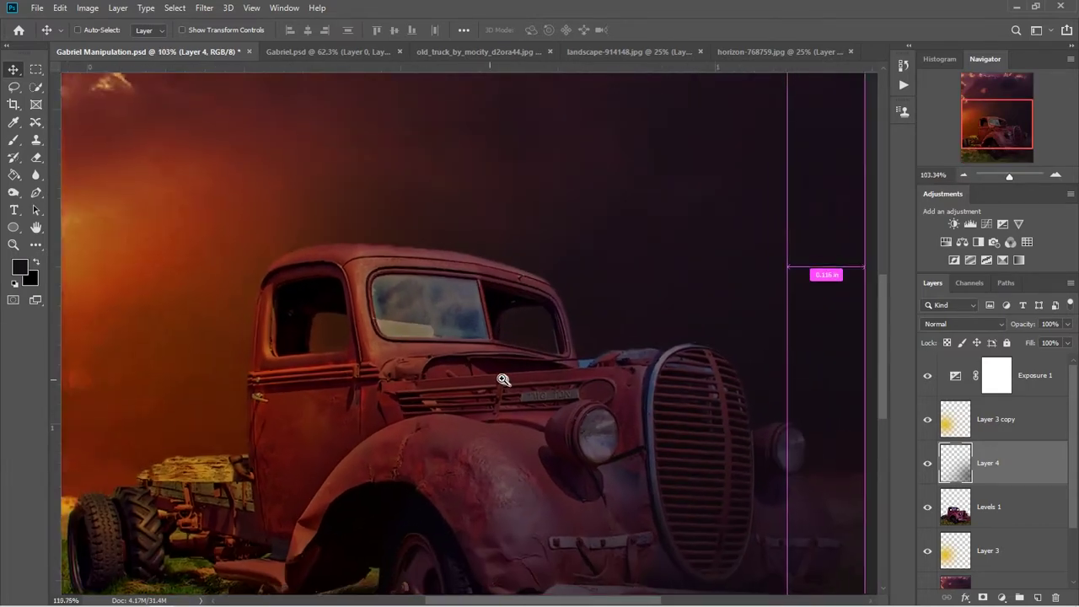
pyautogui.scroll(-3, 519, 383)
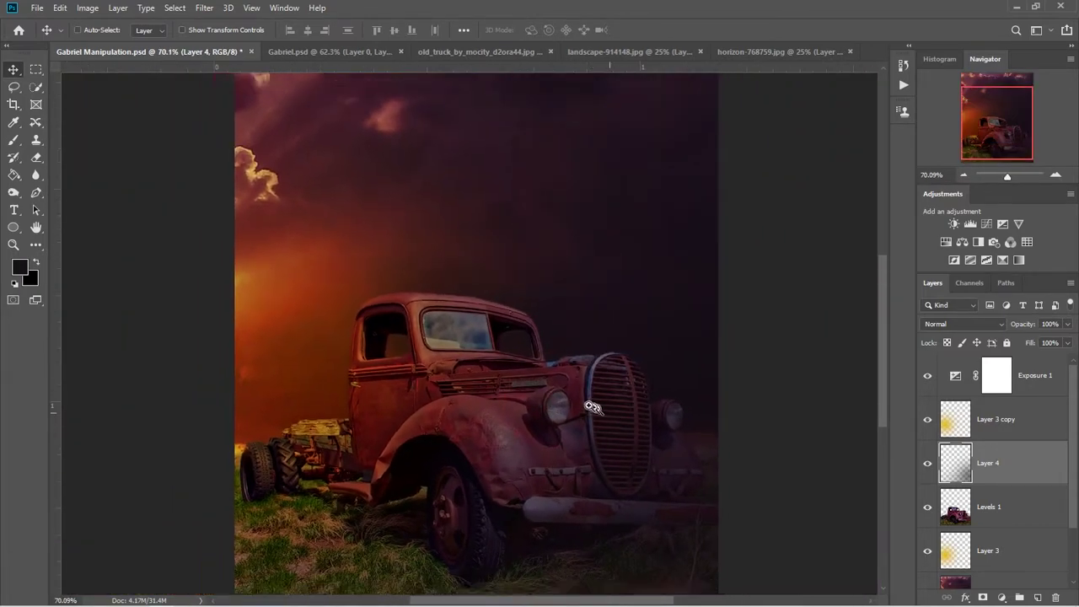
pyautogui.scroll(-2, 594, 407)
pyautogui.scroll(-1, 557, 400)
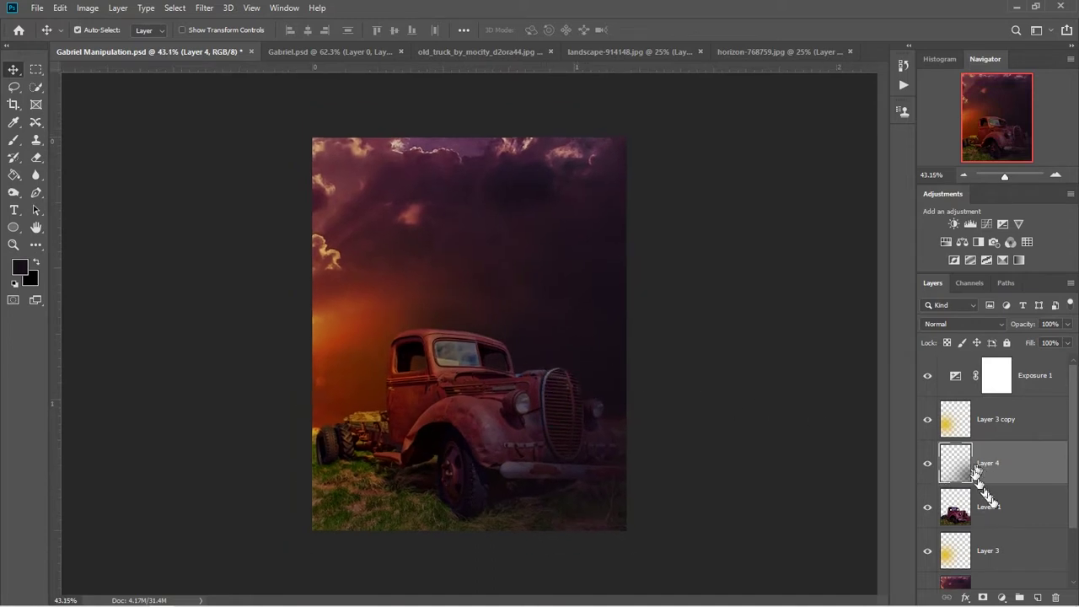
pyautogui.click(998, 512)
pyautogui.keyDown('shift'); pyautogui.click(995, 474); pyautogui.keyUp('shift')
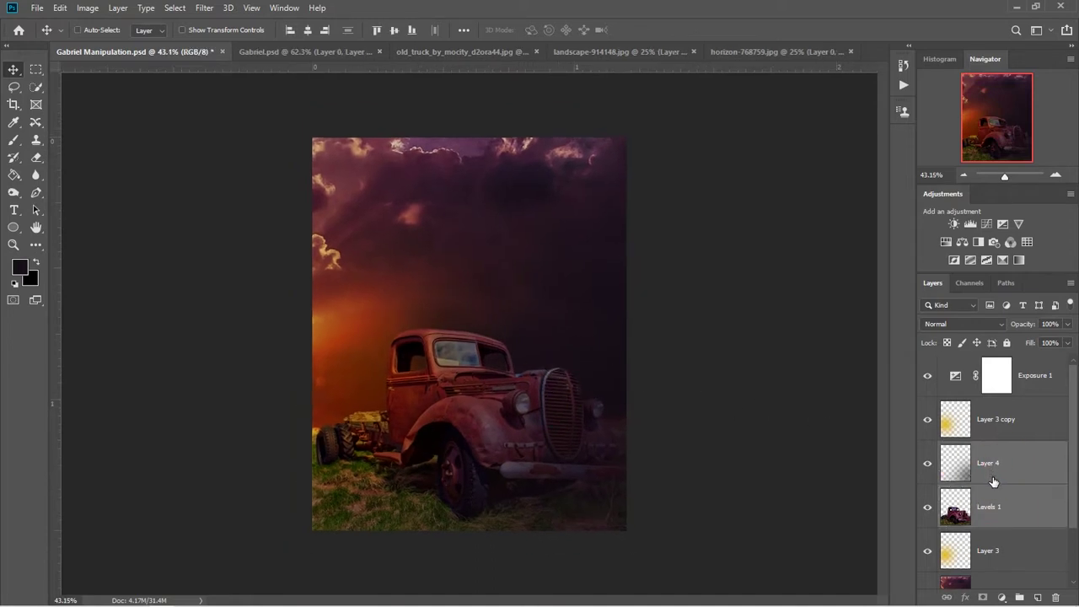
# Drag the masked seated man in below Exposure 1 as Layer 5 and apply his layer mask.
pyautogui.moveTo(993, 481)
pyautogui.mouseDown()
pyautogui.moveTo(166, 69)
pyautogui.moveTo(497, 375)
pyautogui.mouseUp()
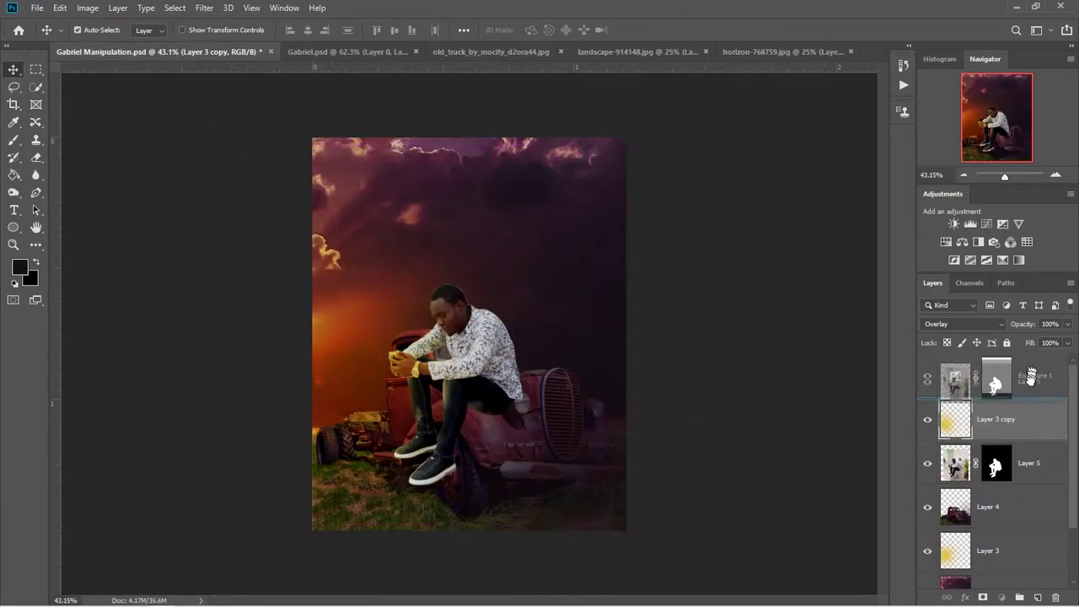
pyautogui.moveTo(1030, 375); pyautogui.dragTo(1027, 385)
pyautogui.moveTo(506, 359); pyautogui.dragTo(489, 345)
pyautogui.hotkey('ctrl', 't')
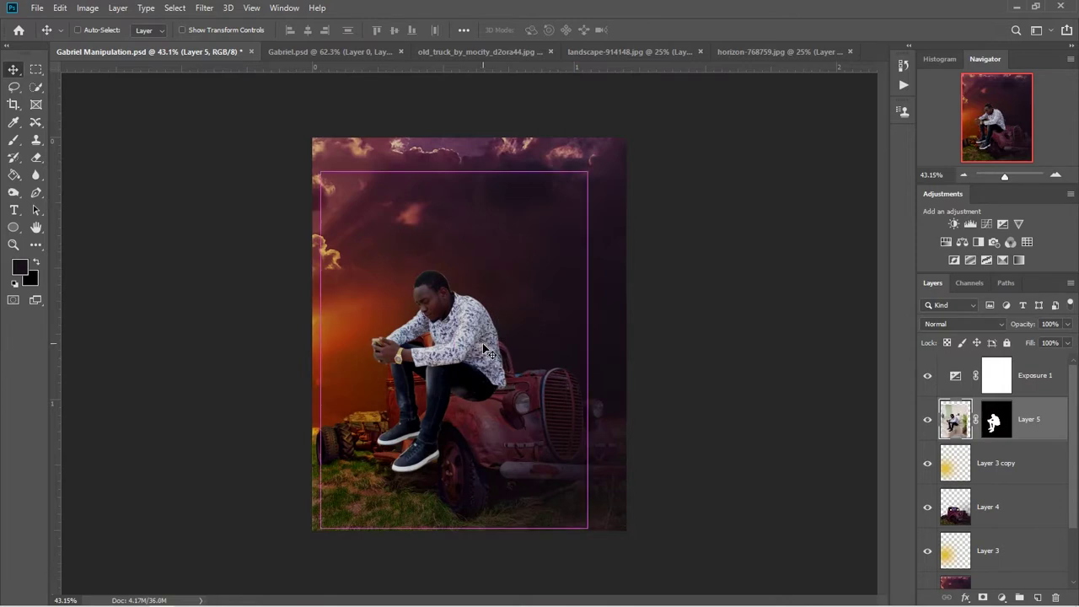
pyautogui.click(646, 30)
pyautogui.rightClick(995, 425)
pyautogui.click(970, 457)
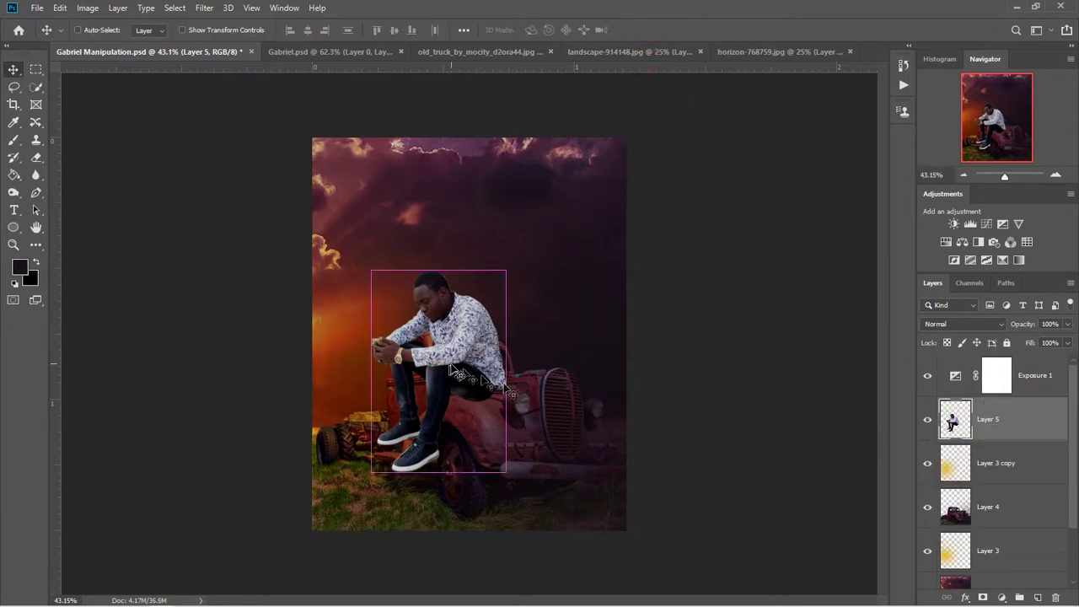
# Scale the man to about 60.53% and position him on the truck's hood.
pyautogui.hotkey('ctrl', 't')
pyautogui.moveTo(501, 279); pyautogui.dragTo(458, 344)
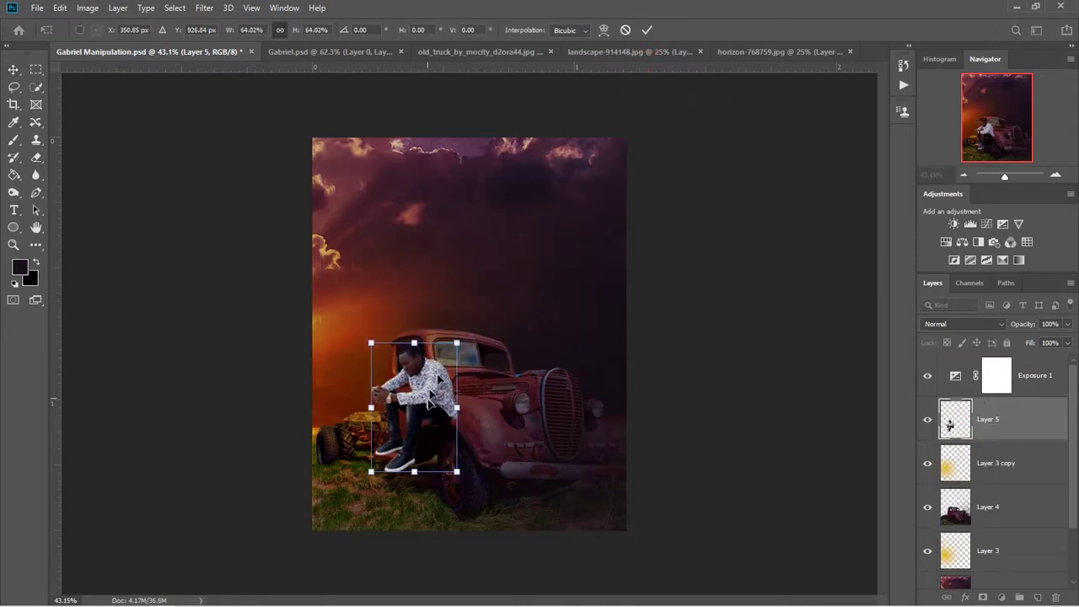
pyautogui.moveTo(437, 413); pyautogui.dragTo(495, 363)
pyautogui.moveTo(524, 291); pyautogui.dragTo(518, 299)
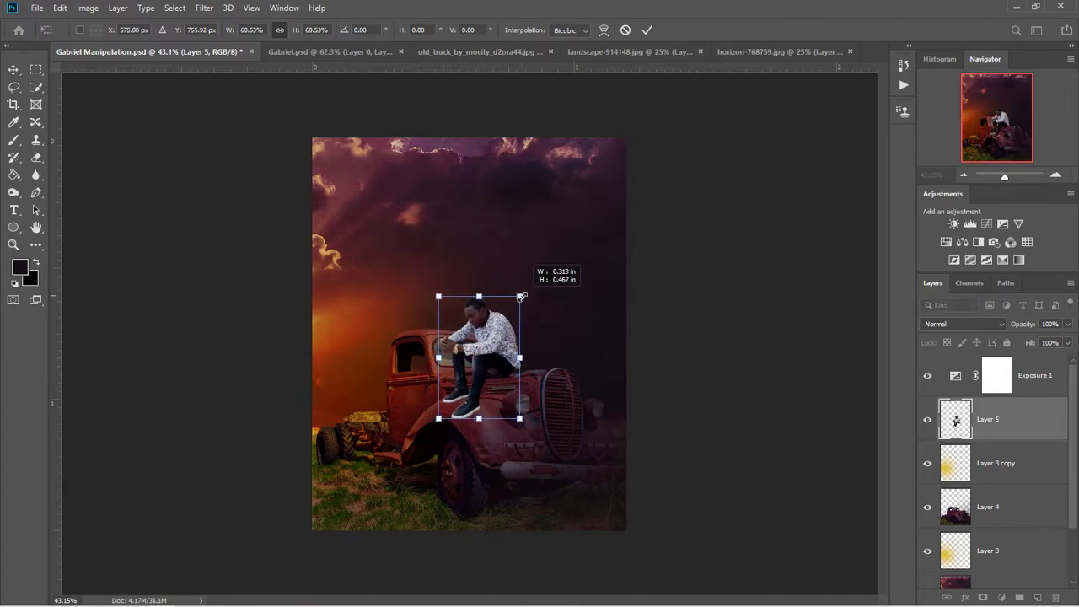
pyautogui.scroll(3, 455, 393)
pyautogui.moveTo(534, 381); pyautogui.dragTo(514, 365)
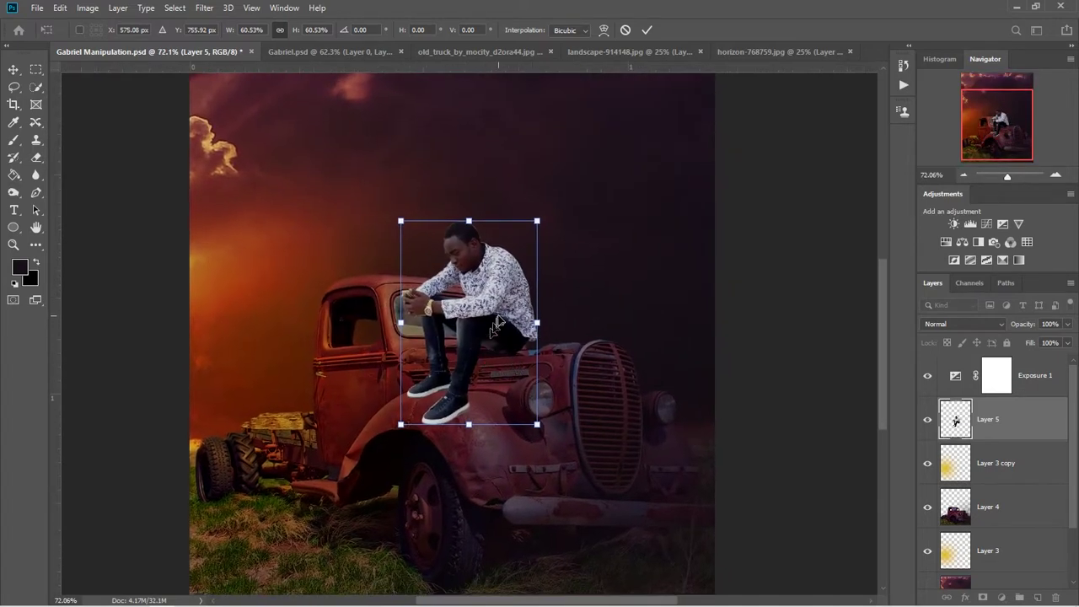
pyautogui.moveTo(496, 325); pyautogui.dragTo(515, 306)
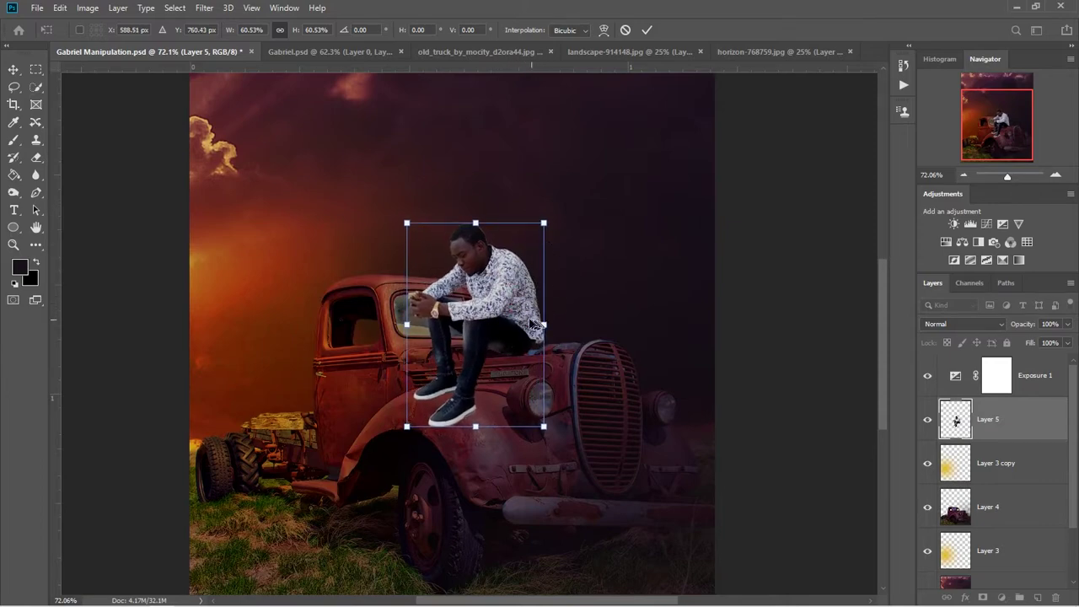
pyautogui.press('Right')
pyautogui.press('Right')
pyautogui.press('Right')
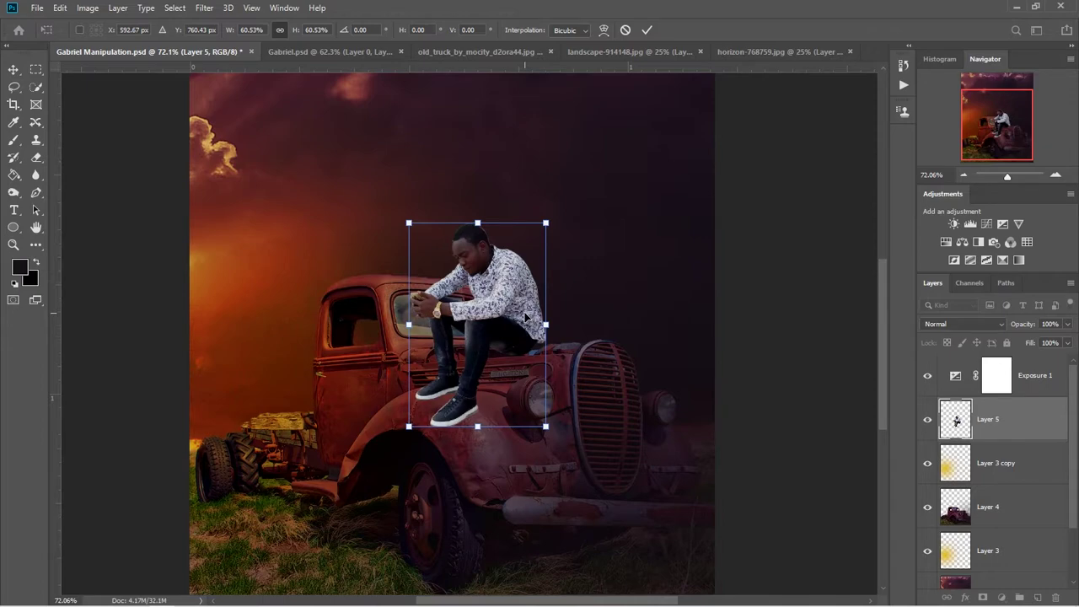
pyautogui.press('Left')
pyautogui.press('Up')
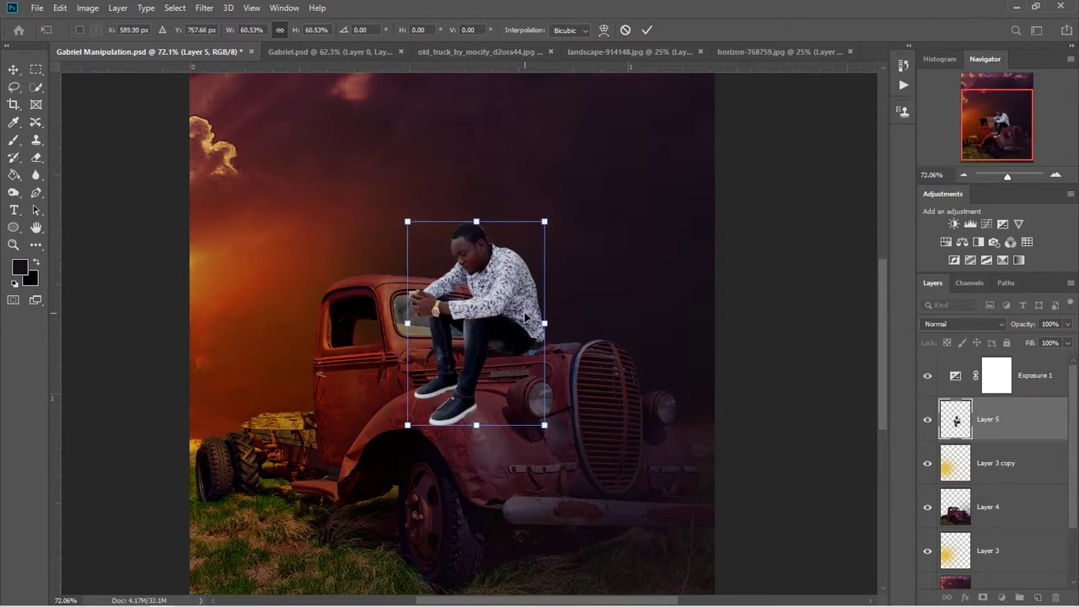
pyautogui.press('Return')
# Load Layer 5's man as a selection and contract it slightly via Select > Modify > Contract.
pyautogui.scroll(5, 451, 459)
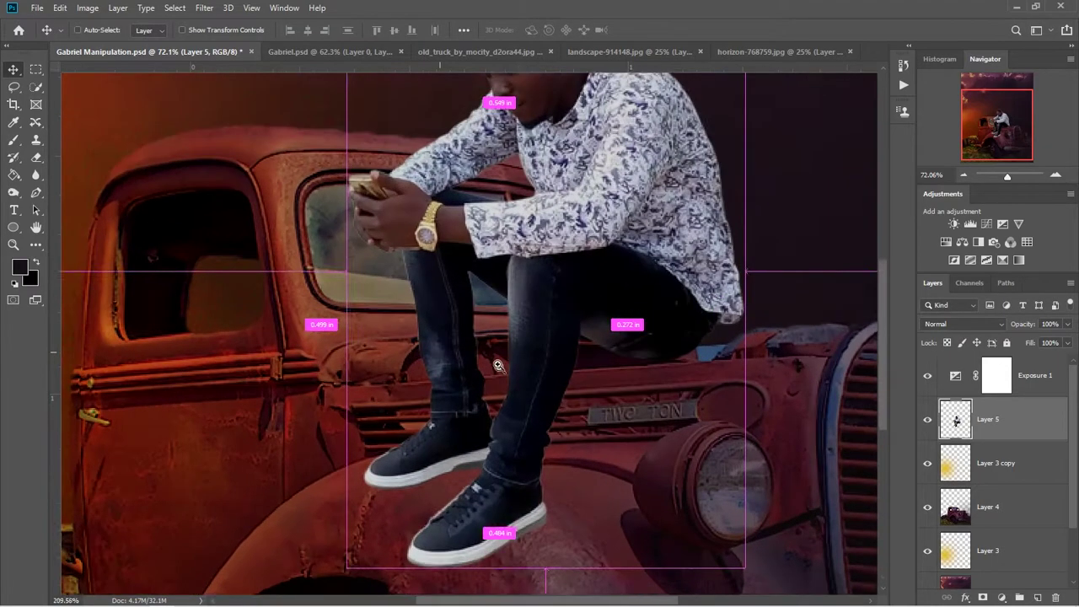
pyautogui.scroll(-3, 472, 421)
pyautogui.scroll(-2, 475, 421)
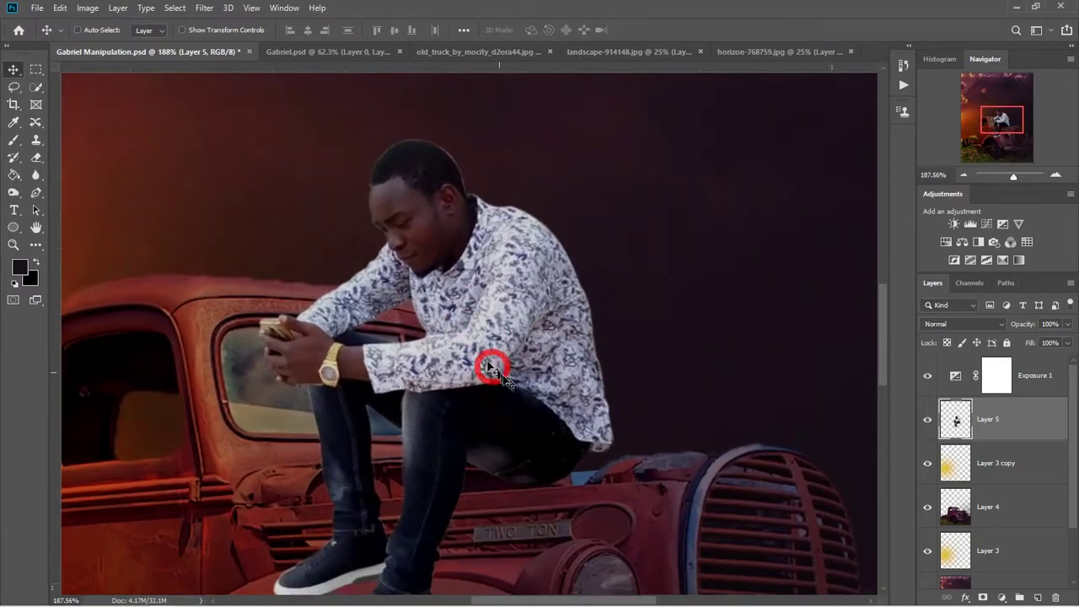
pyautogui.scroll(-1, 494, 366)
pyautogui.keyDown('ctrl'); pyautogui.click(955, 419); pyautogui.keyUp('ctrl')
pyautogui.click(174, 7)
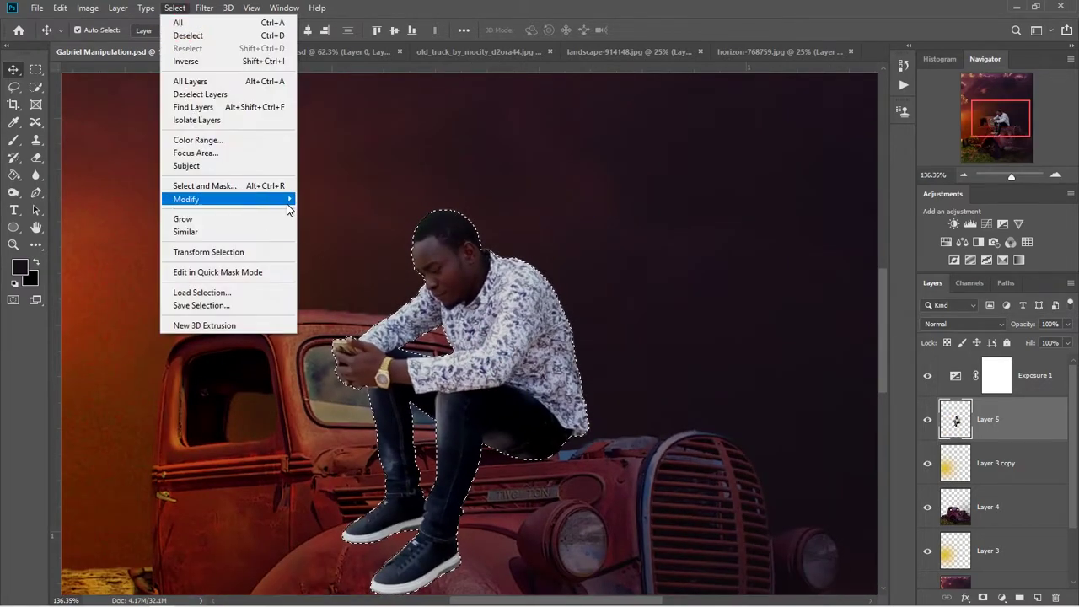
pyautogui.click(334, 232)
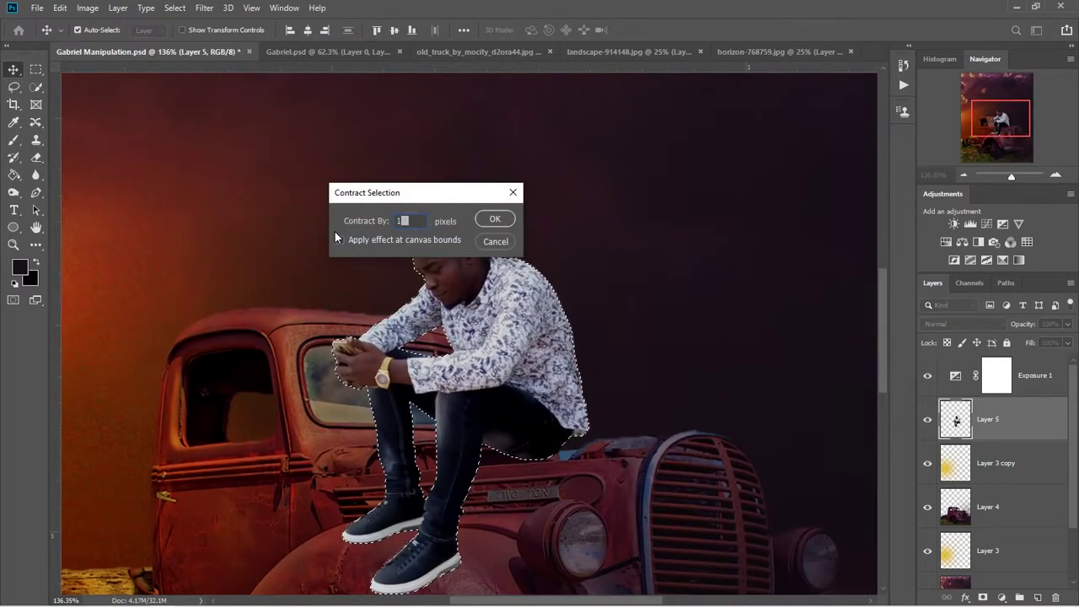
pyautogui.press('Return')
# Mask Layer 5 to the contracted selection and apply the mask permanently.
pyautogui.click(983, 597)
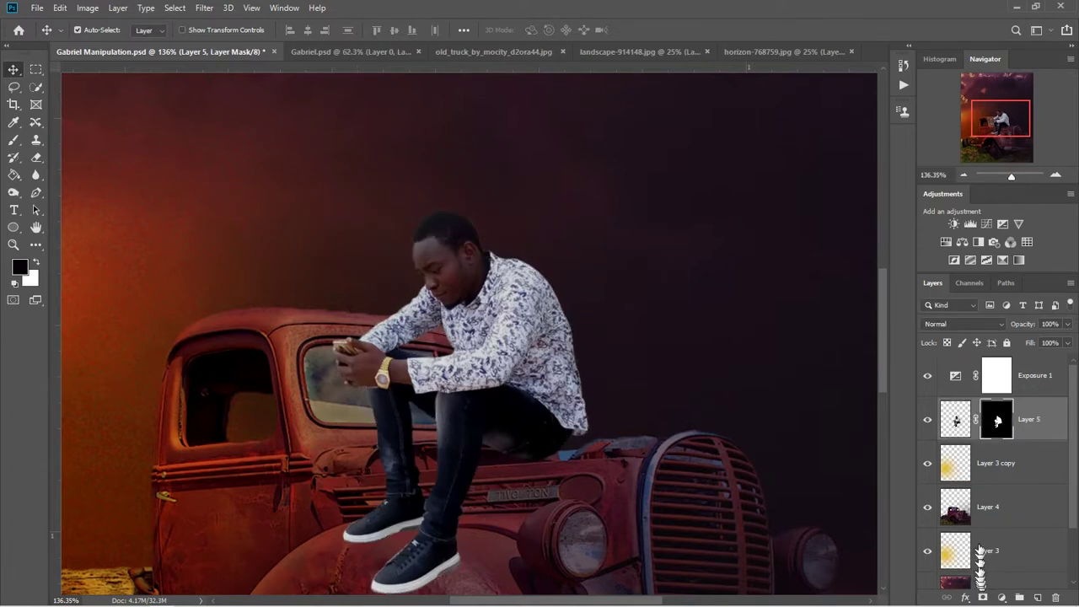
pyautogui.rightClick(998, 419)
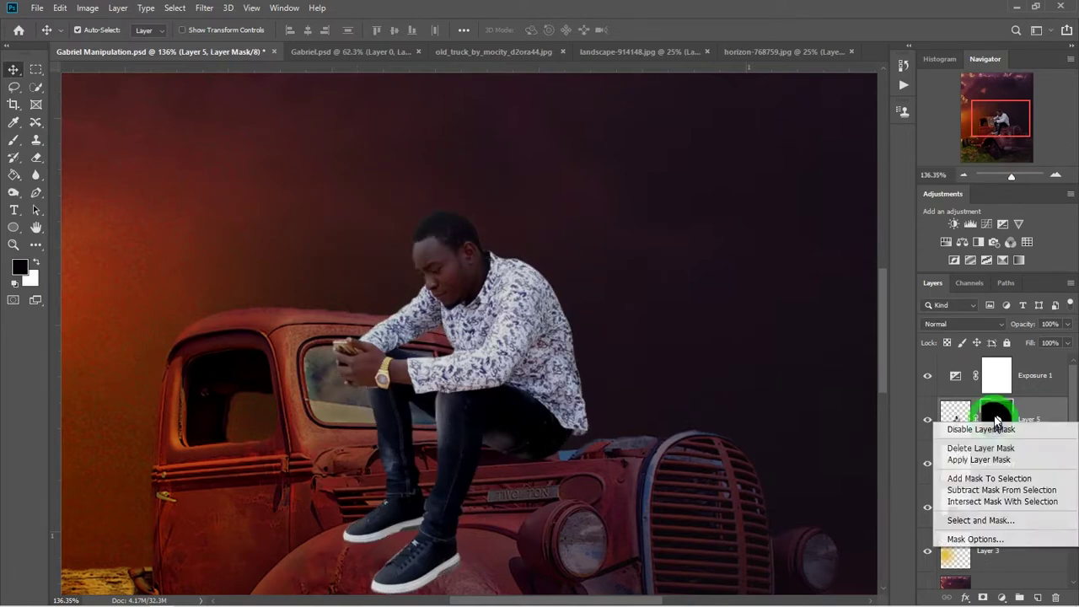
pyautogui.click(979, 458)
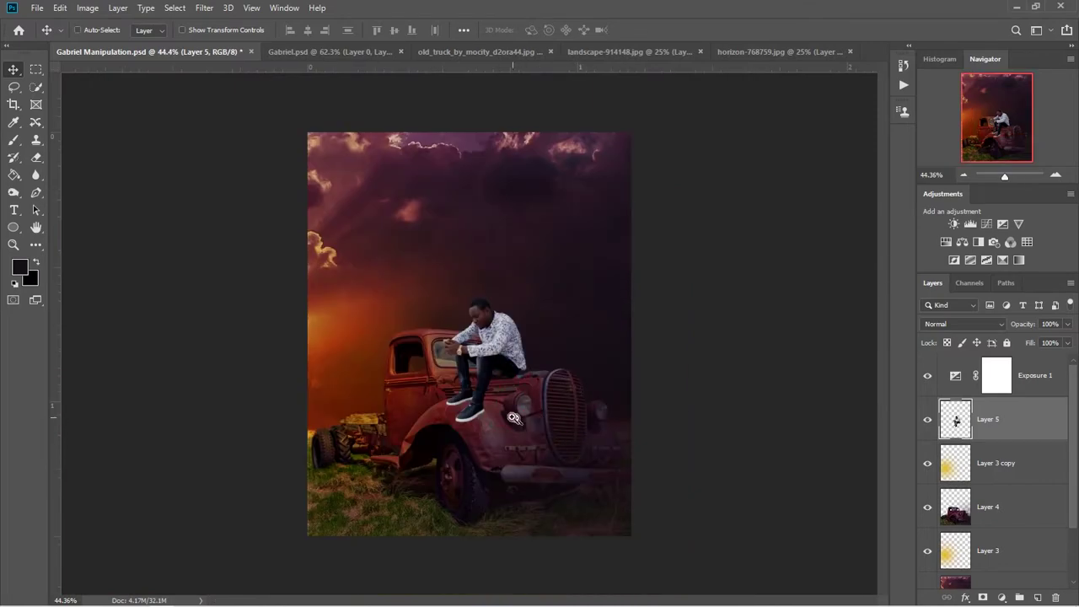
# Add a new empty Layer 6 directly above Layer 3 copy.
pyautogui.scroll(3, 512, 399)
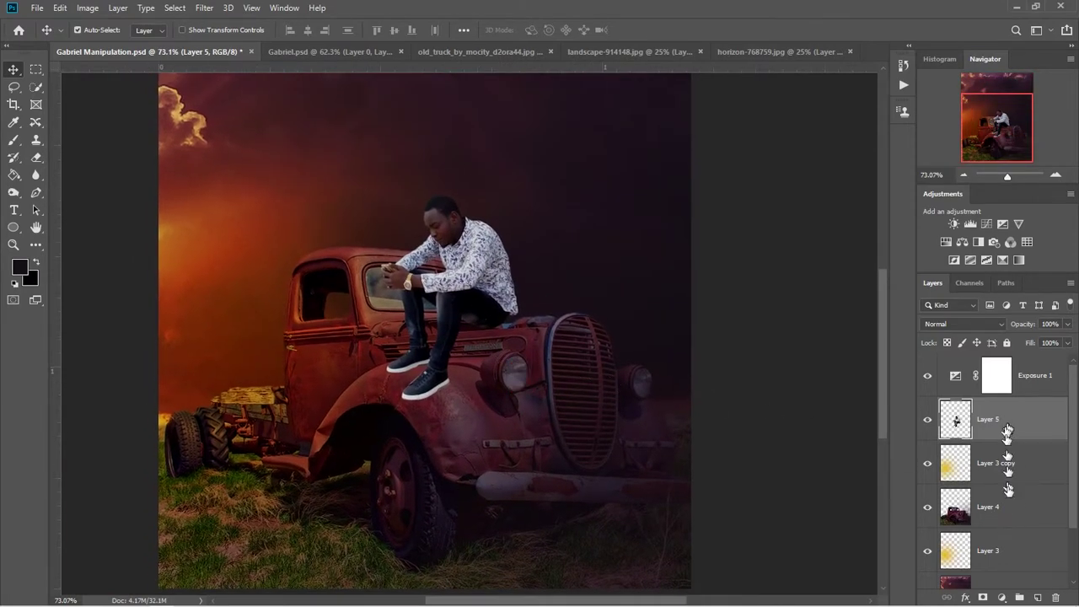
pyautogui.click(1010, 459)
pyautogui.click(1038, 597)
# Switch to a soft brush, resize it, and save the document.
pyautogui.scroll(3, 472, 354)
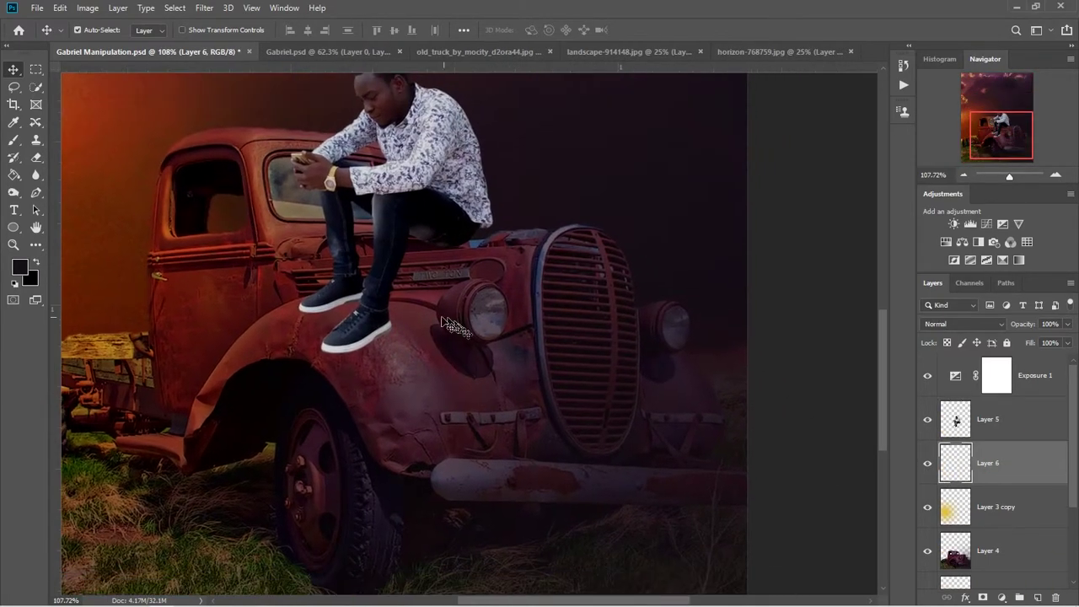
pyautogui.press('b')
pyautogui.moveTo(432, 284)
pyautogui.mouseDown()
pyautogui.moveTo(319, 285)
pyautogui.moveTo(392, 279)
pyautogui.mouseUp()
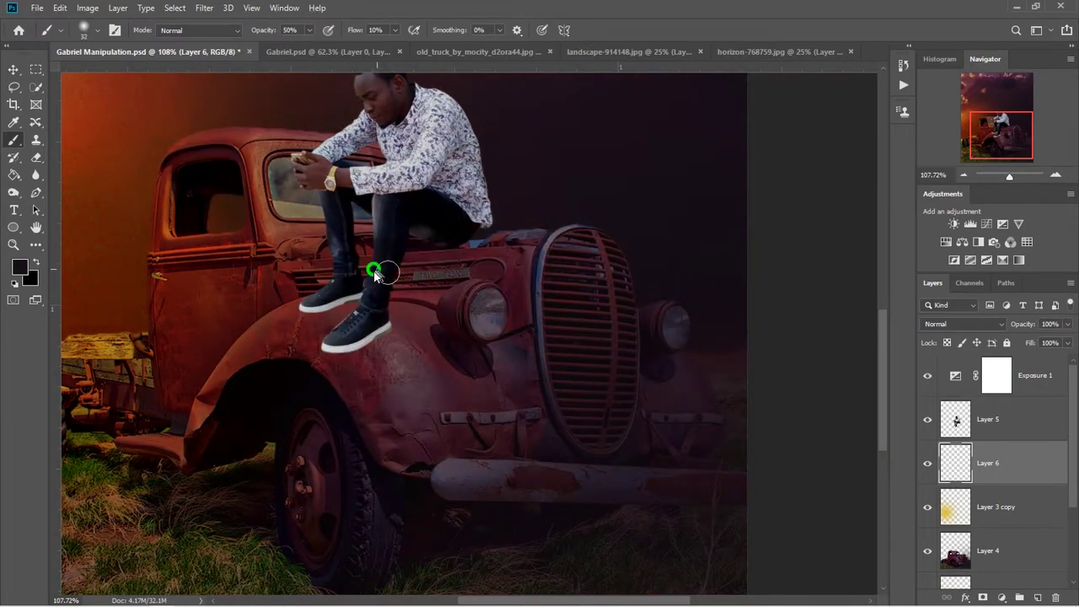
pyautogui.hotkey('ctrl', 's')
# On Layer 5, nudge the man two steps right, then drag him slightly left on the hood.
pyautogui.scroll(2, 405, 299)
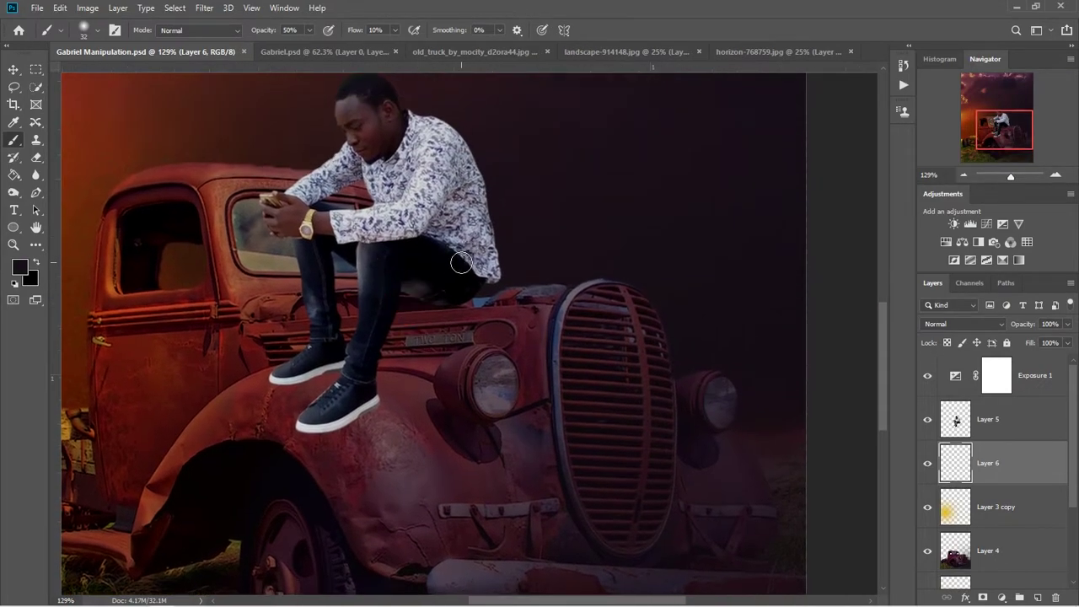
pyautogui.click(979, 415)
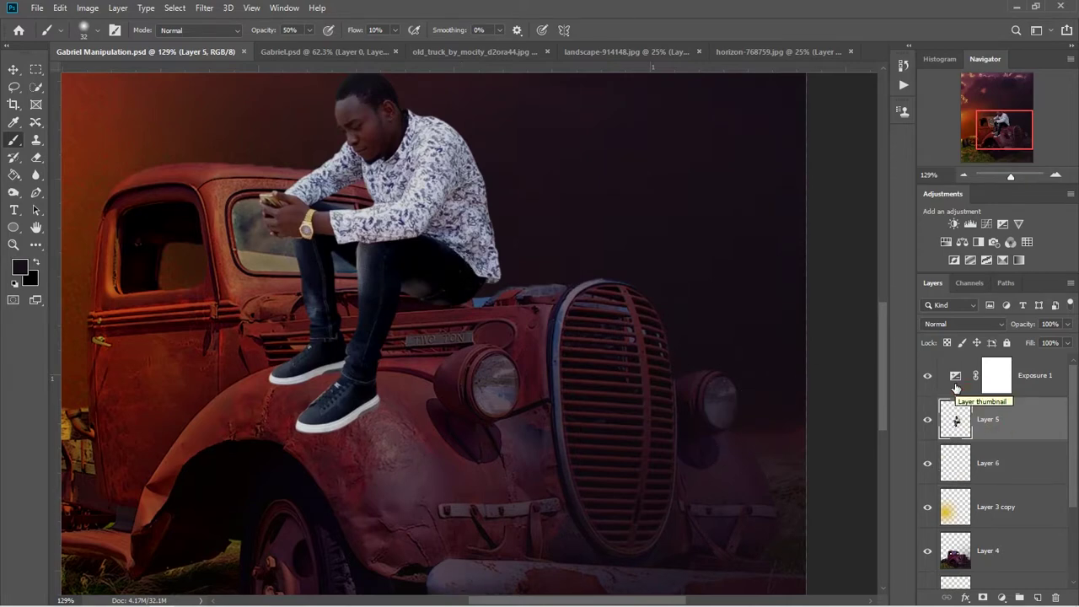
pyautogui.press('v')
pyautogui.press('Right')
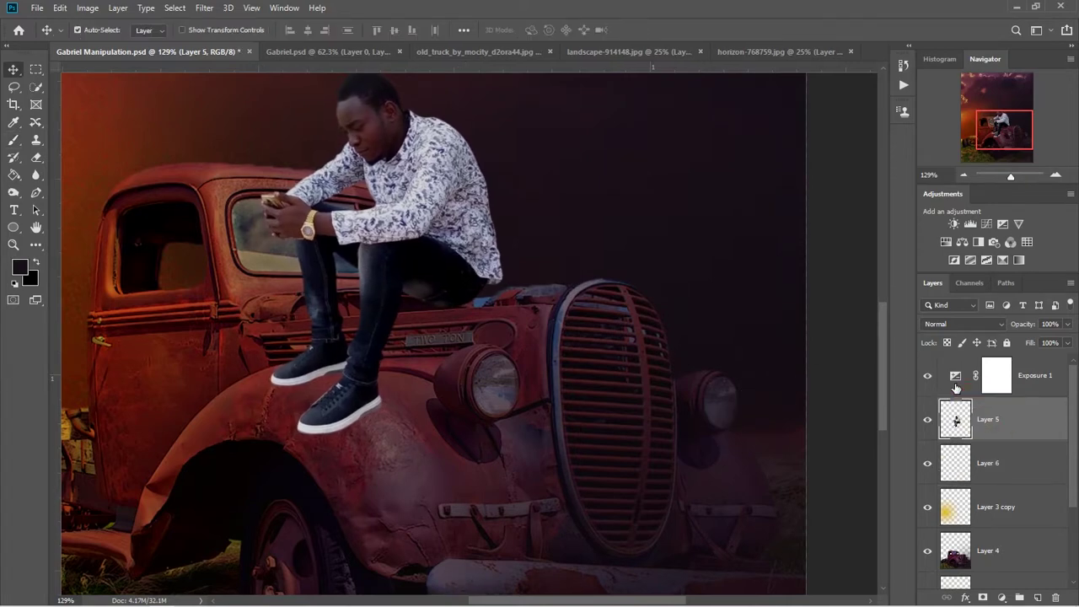
pyautogui.press('Right')
pyautogui.press('Right')
pyautogui.scroll(-5, 504, 424)
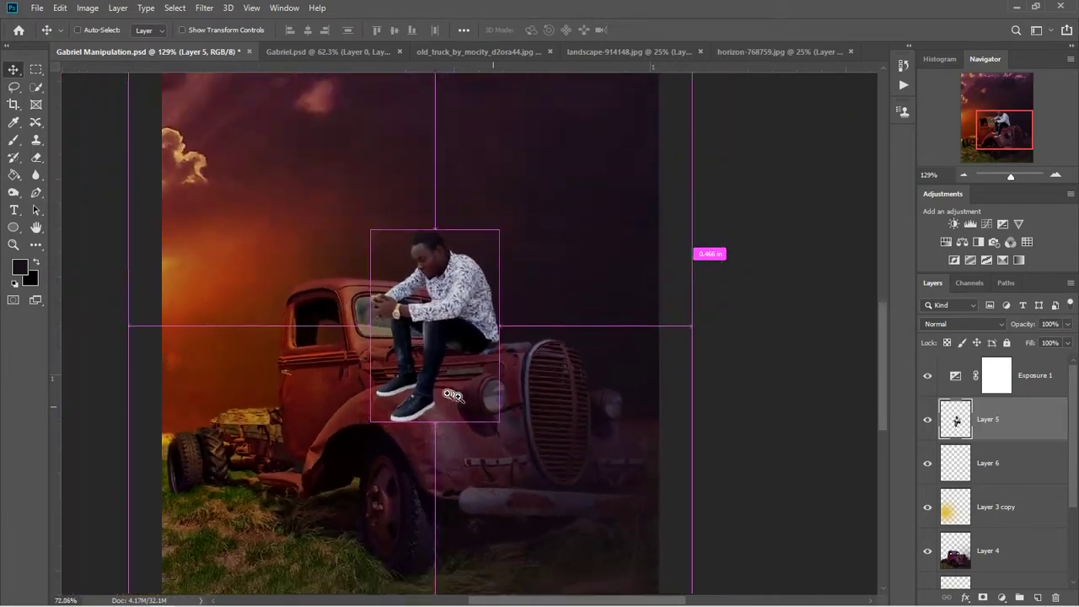
pyautogui.scroll(2, 504, 424)
pyautogui.scroll(2, 504, 424)
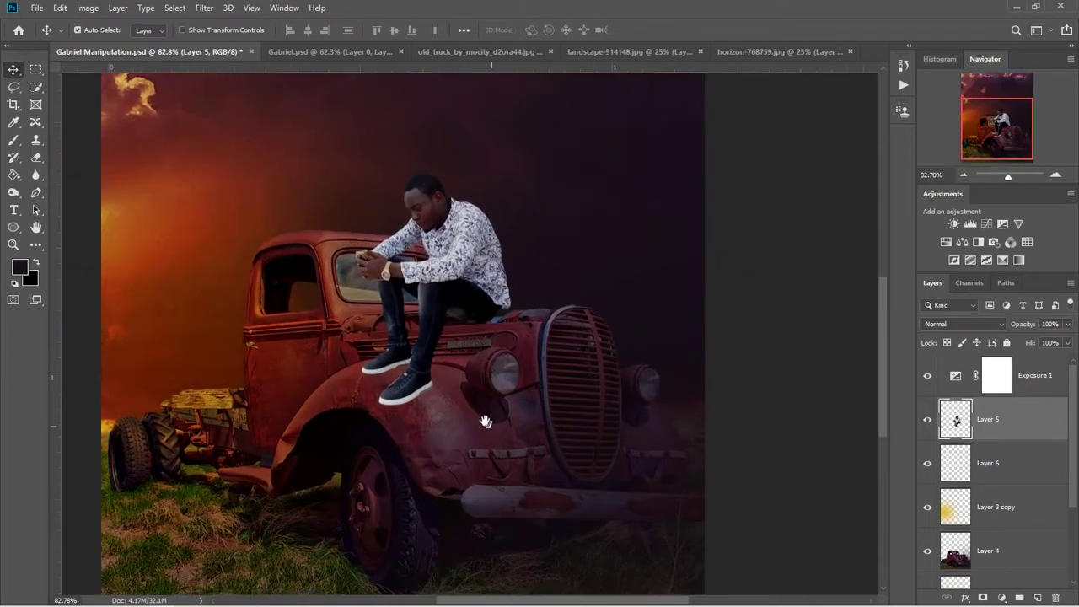
pyautogui.moveTo(511, 293); pyautogui.dragTo(500, 295)
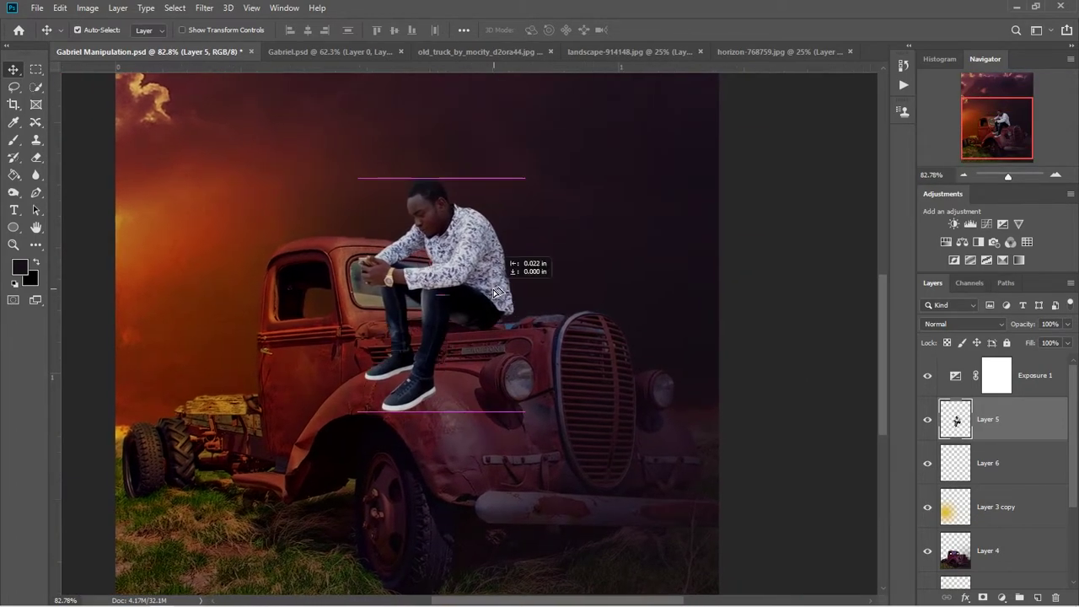
pyautogui.scroll(-2, 475, 349)
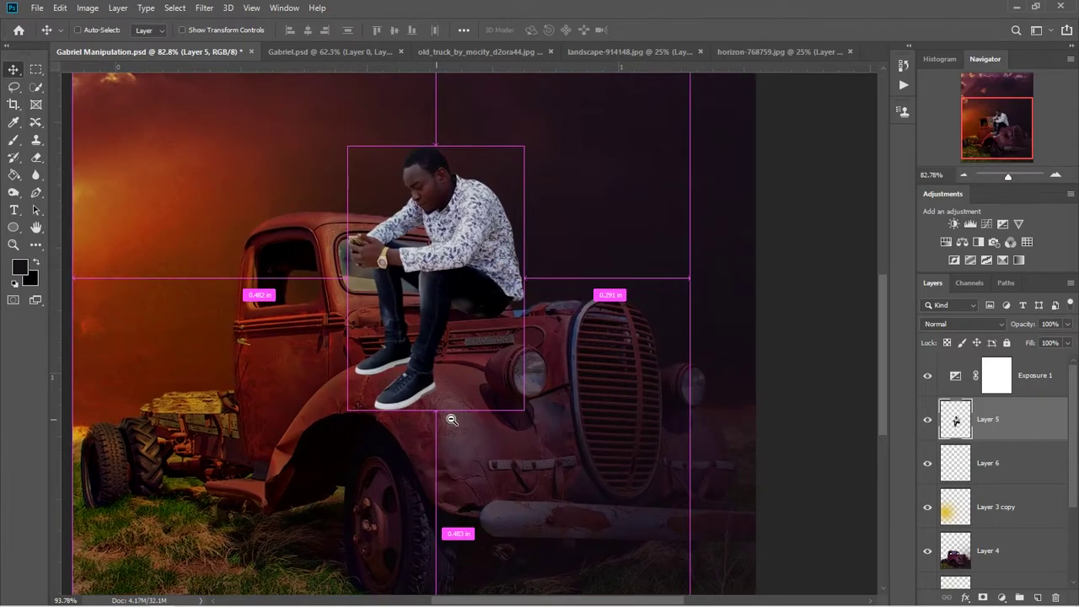
pyautogui.scroll(1, 461, 401)
pyautogui.scroll(1, 462, 406)
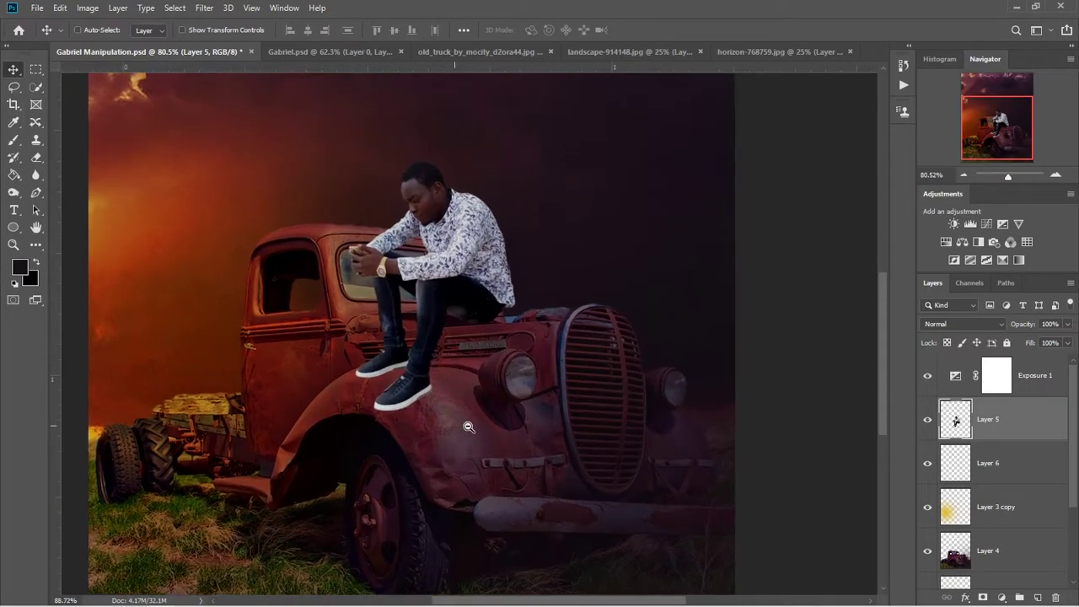
pyautogui.scroll(-1, 464, 413)
pyautogui.moveTo(465, 419); pyautogui.dragTo(457, 406)
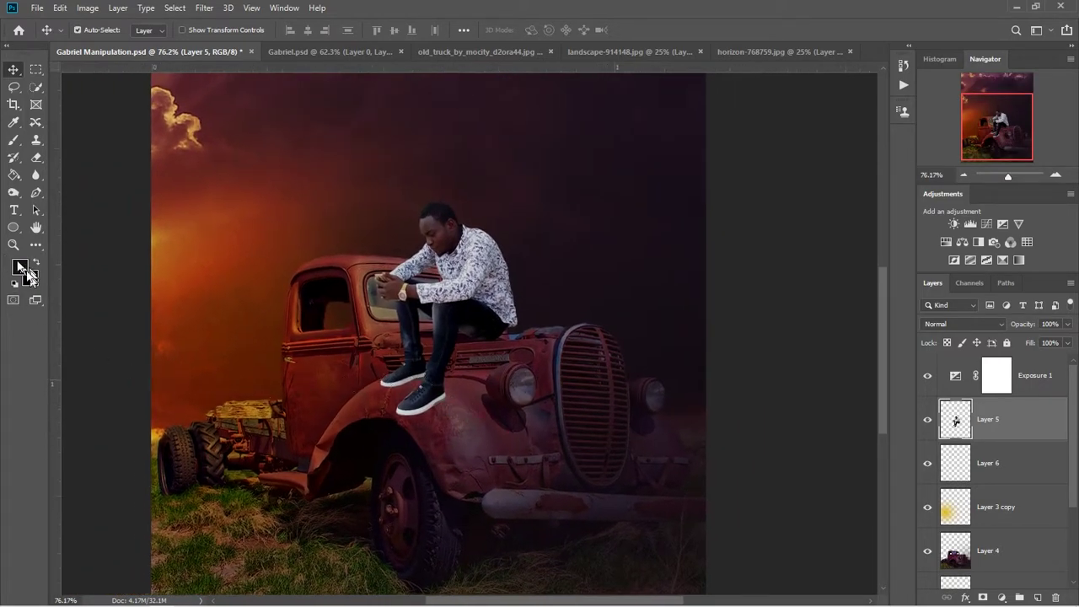
# Set the foreground colour to black.
pyautogui.click(22, 268)
pyautogui.click(717, 281)
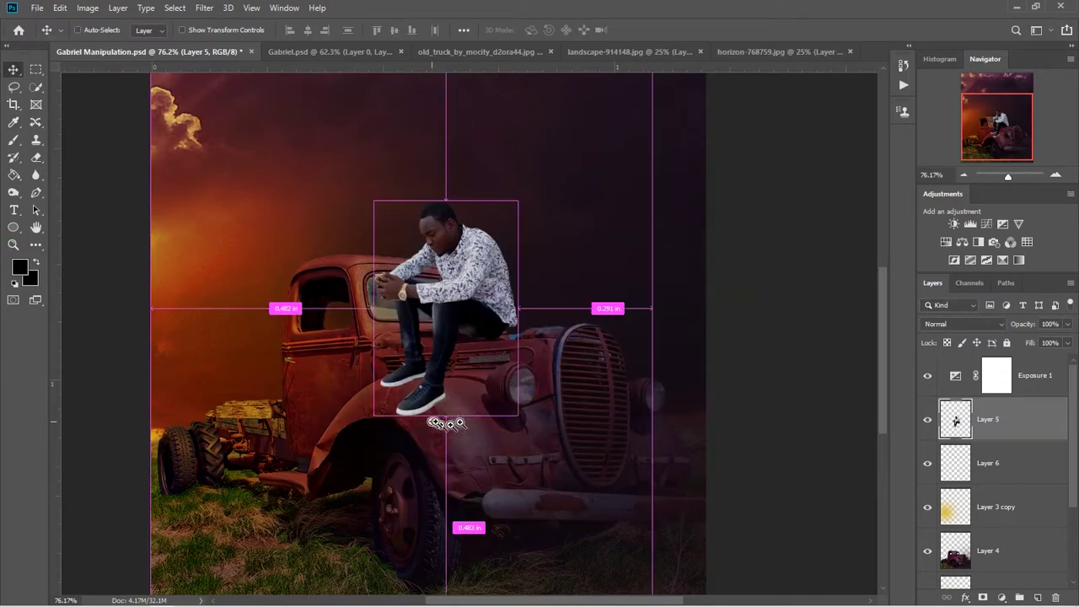
pyautogui.scroll(2, 447, 423)
# Switch back to the brush and raise its opacity to 100%.
pyautogui.press('b')
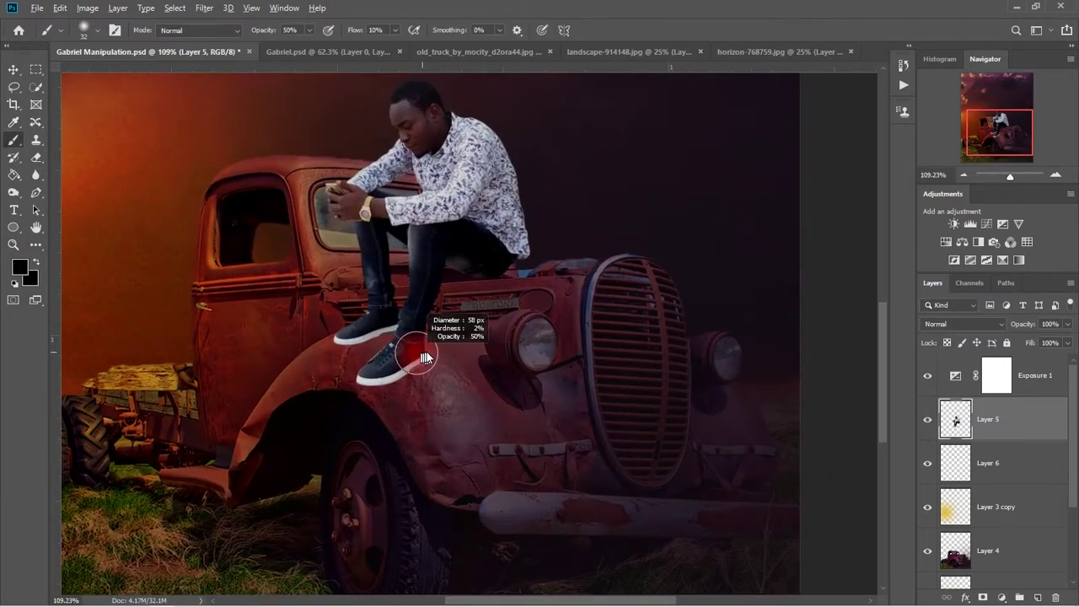
pyautogui.scroll(1, 426, 352)
pyautogui.moveTo(485, 295); pyautogui.dragTo(488, 319)
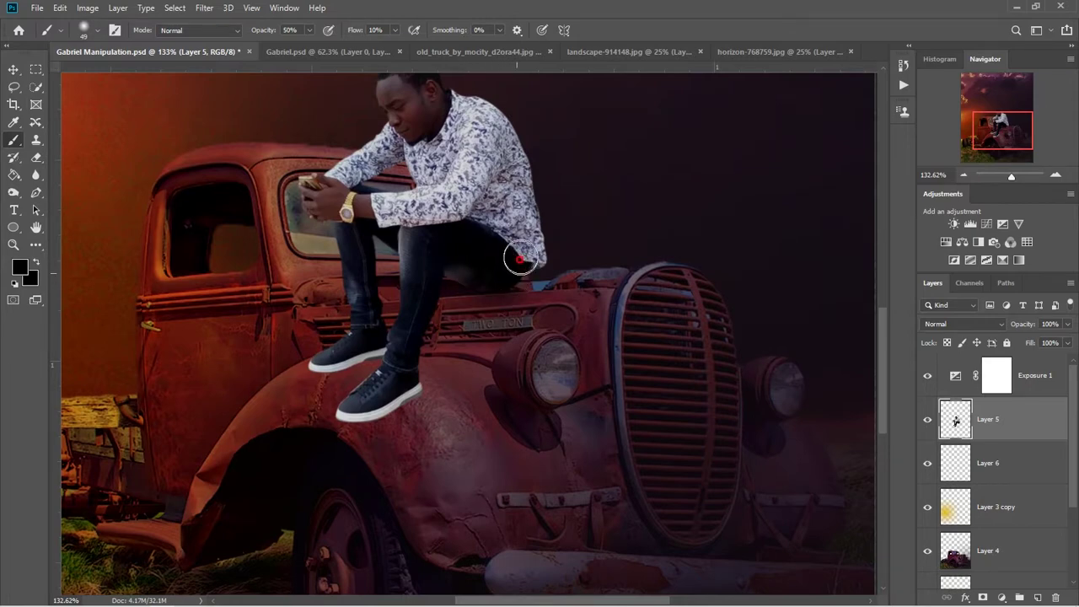
pyautogui.click(381, 32)
pyautogui.write('100')
pyautogui.moveTo(263, 30); pyautogui.dragTo(518, 290)
# Dab black shadow under the man's thighs, then make Layer 6 active.
pyautogui.click(493, 281)
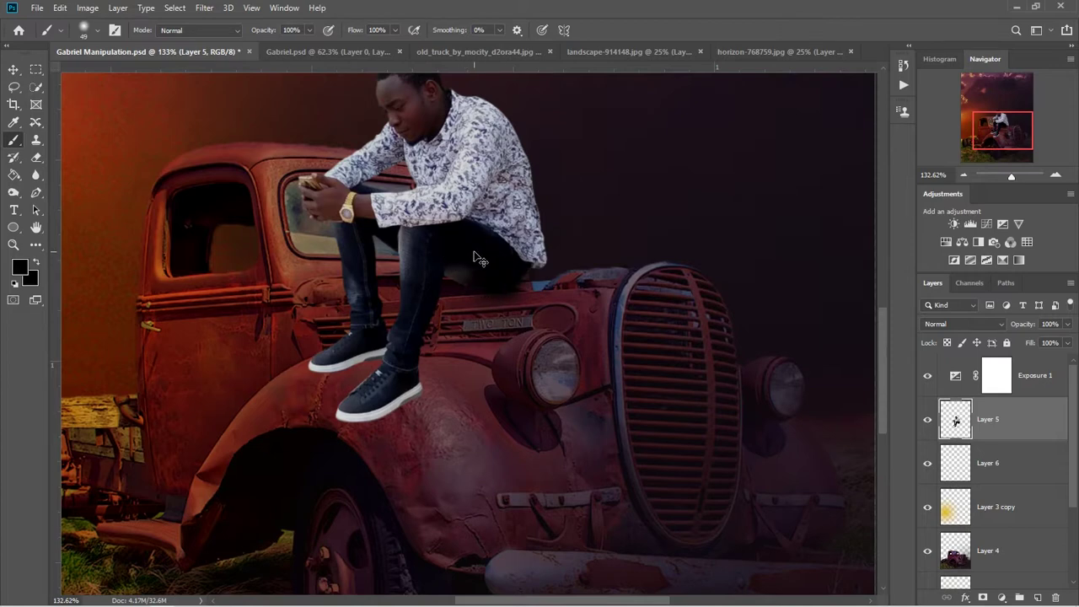
pyautogui.click(475, 278)
pyautogui.click(445, 258)
pyautogui.click(481, 241)
pyautogui.click(1005, 463)
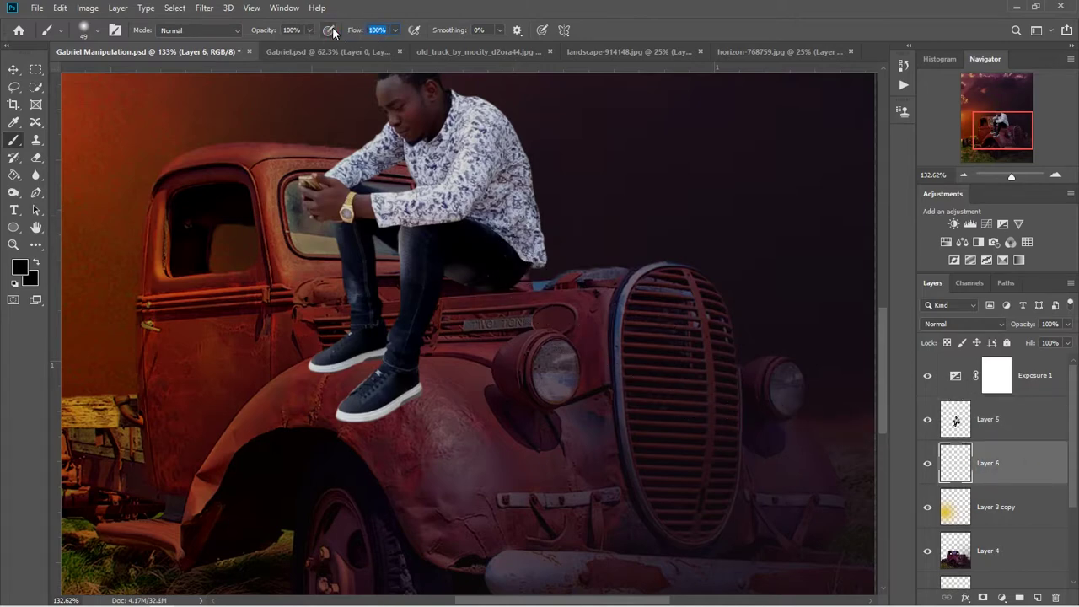
# Set brush flow to 50% and paint faint dark shading across the jeans.
pyautogui.write('50')
pyautogui.press('Return')
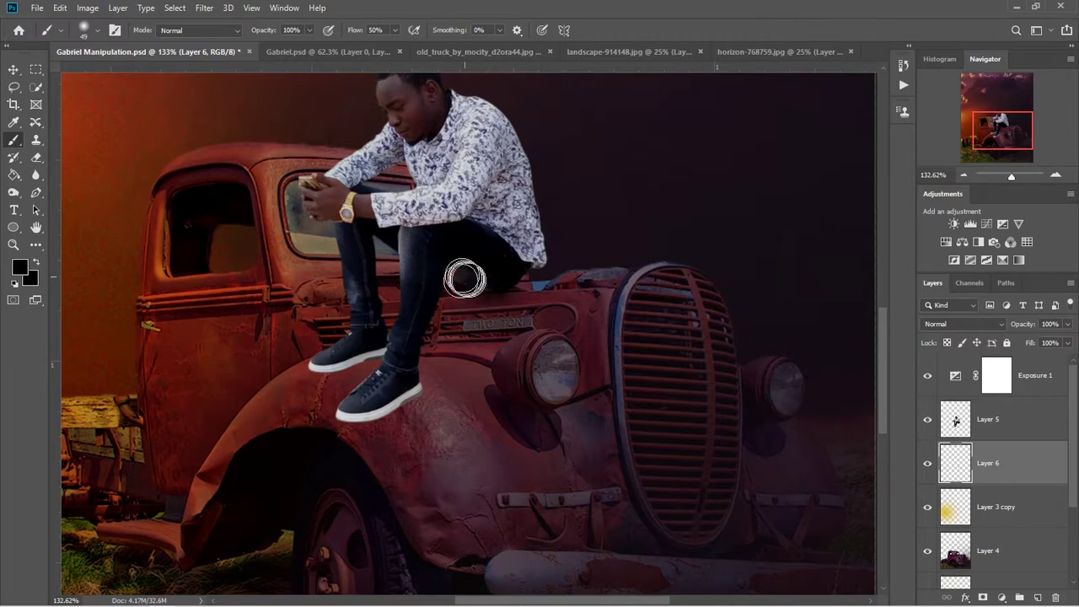
pyautogui.moveTo(464, 279); pyautogui.dragTo(426, 270)
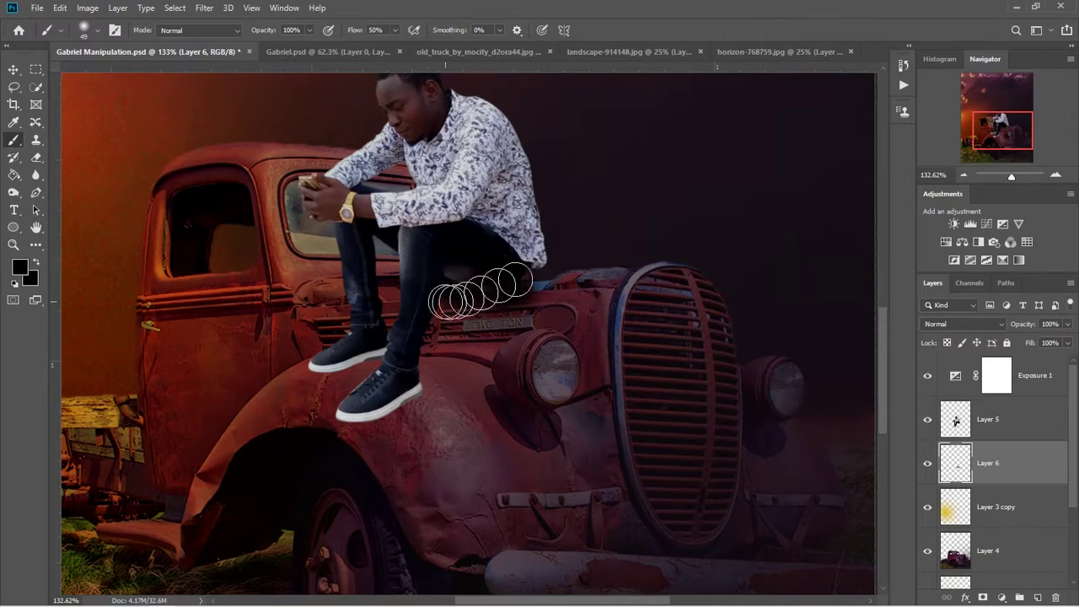
pyautogui.scroll(-5, 495, 291)
pyautogui.scroll(3, 487, 409)
pyautogui.scroll(2, 472, 403)
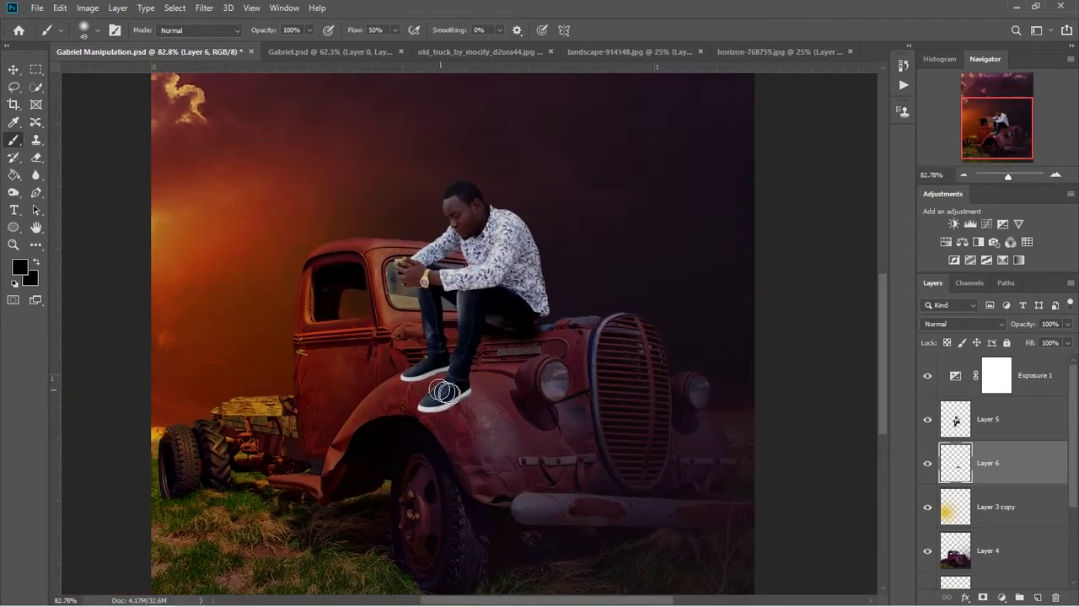
pyautogui.scroll(1, 451, 388)
pyautogui.scroll(1, 472, 389)
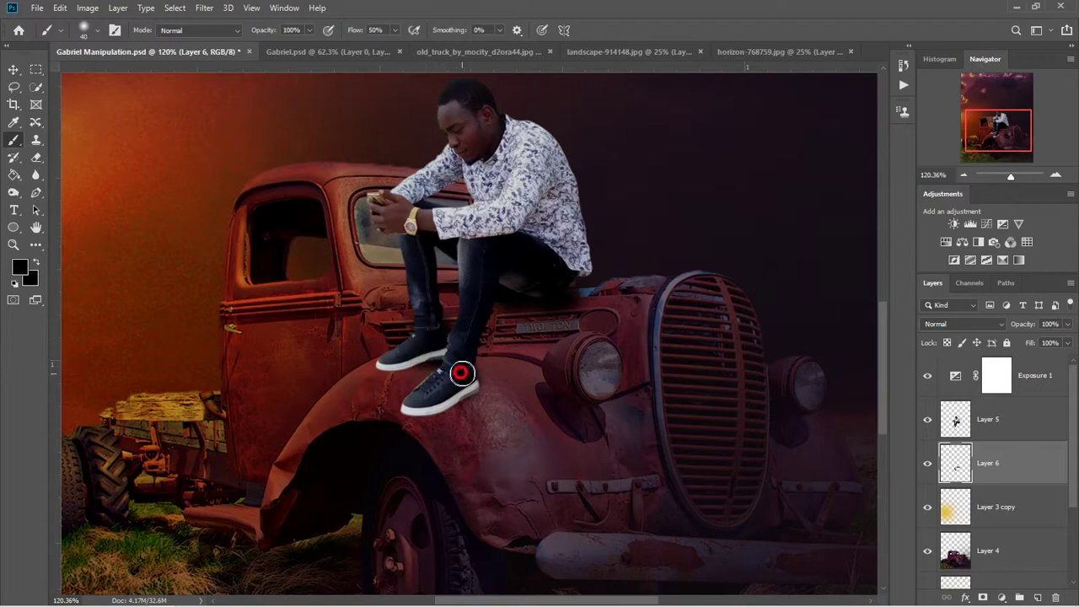
# Dab faint shadows beside the left ankle and build a soft shadow under the sneakers.
pyautogui.click(423, 312)
pyautogui.click(431, 312)
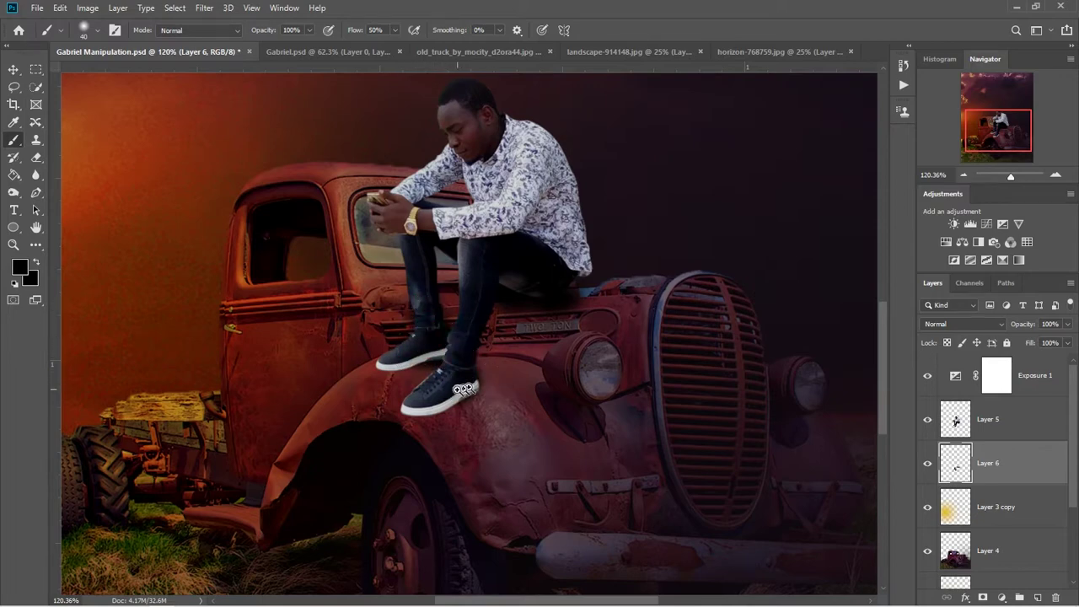
pyautogui.scroll(1, 466, 386)
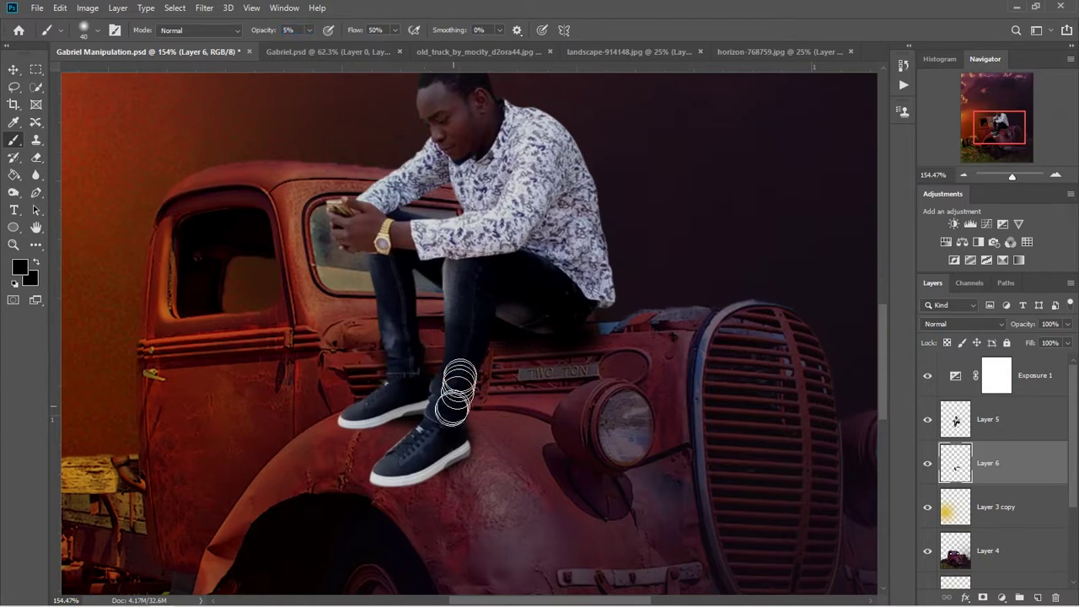
pyautogui.click(440, 378)
pyautogui.click(428, 372)
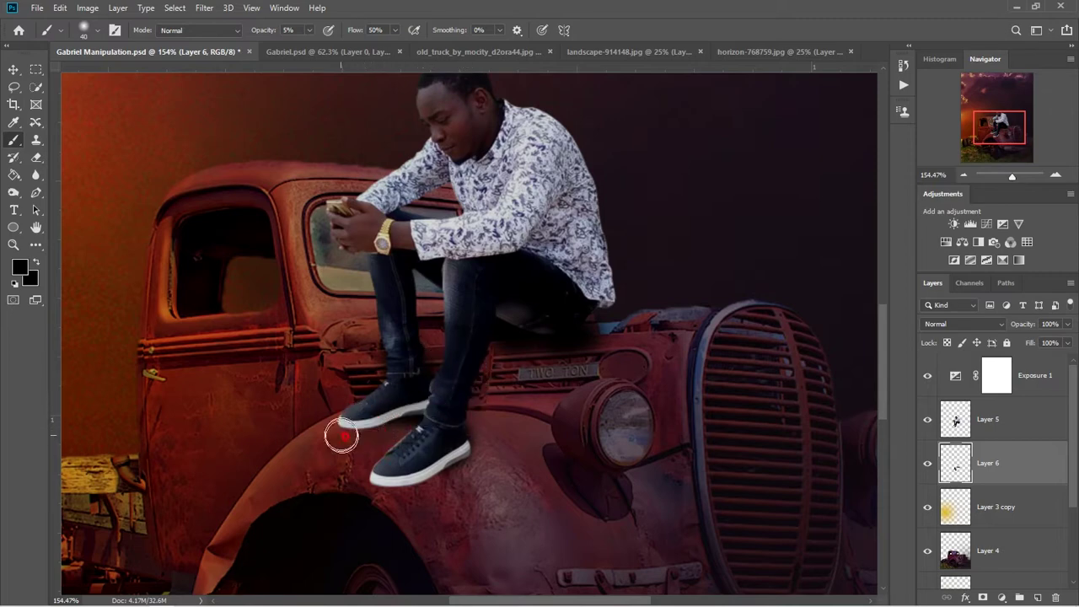
pyautogui.moveTo(380, 434); pyautogui.dragTo(368, 435)
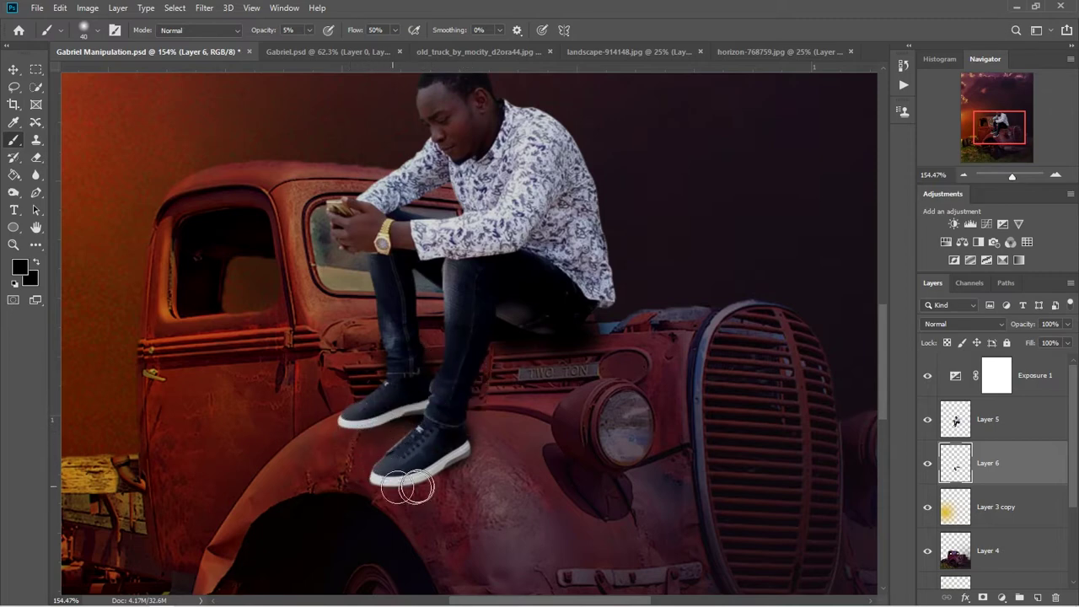
pyautogui.click(438, 470)
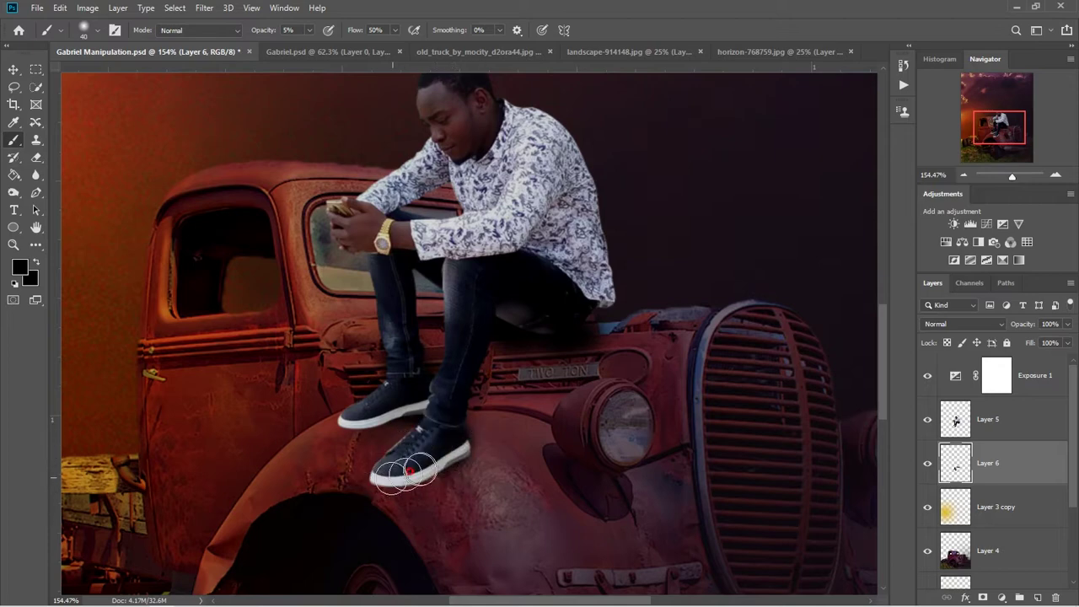
pyautogui.moveTo(415, 478); pyautogui.dragTo(354, 432)
# Add further faint shadow dabs on the jeans and around the sneaker.
pyautogui.click(393, 405)
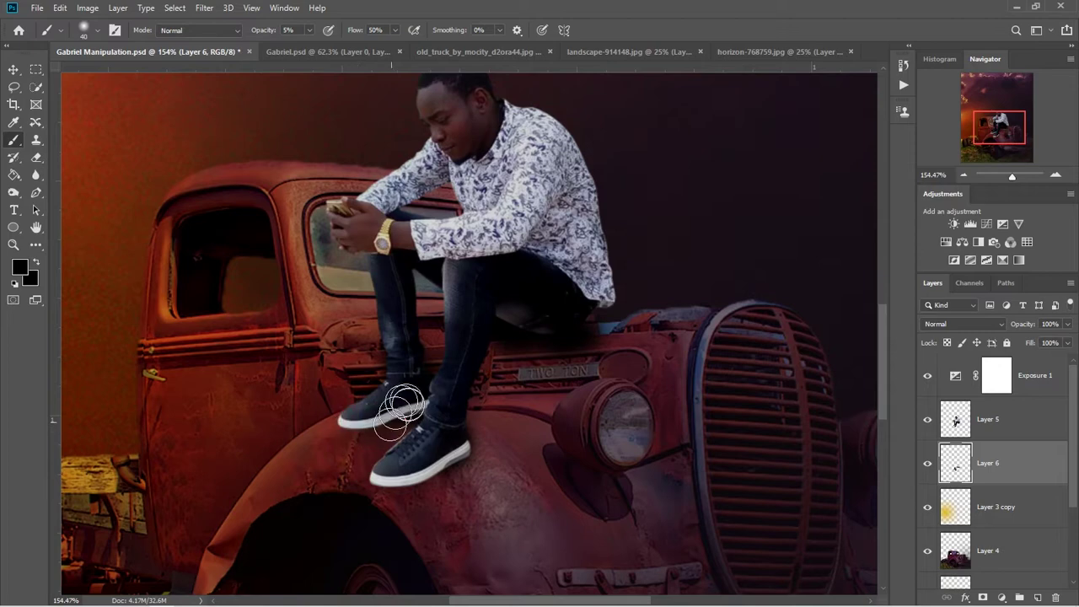
pyautogui.click(448, 343)
pyautogui.moveTo(483, 329); pyautogui.dragTo(496, 320)
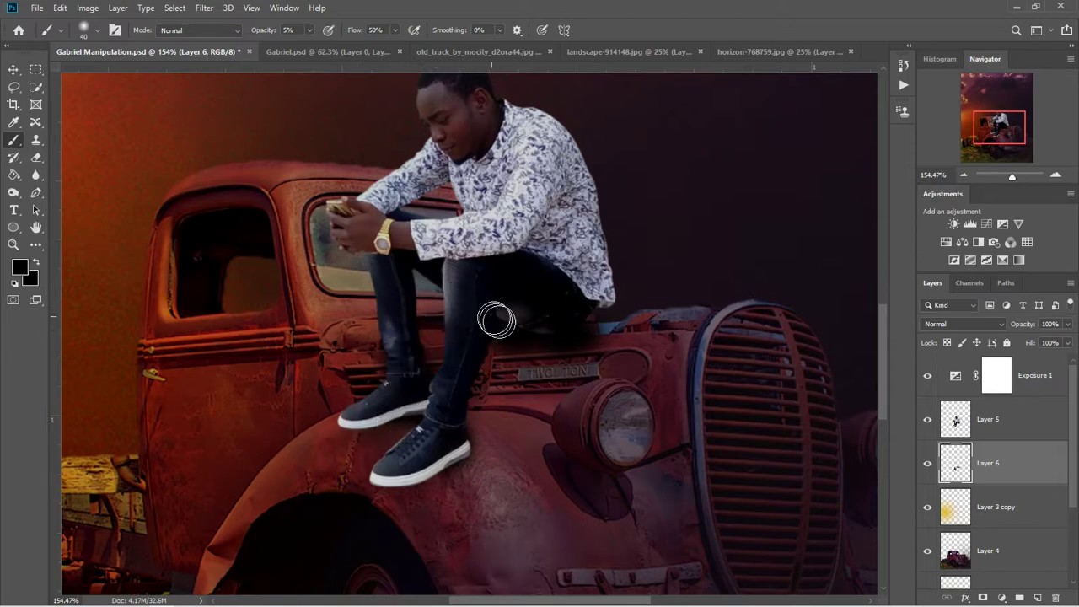
pyautogui.click(458, 432)
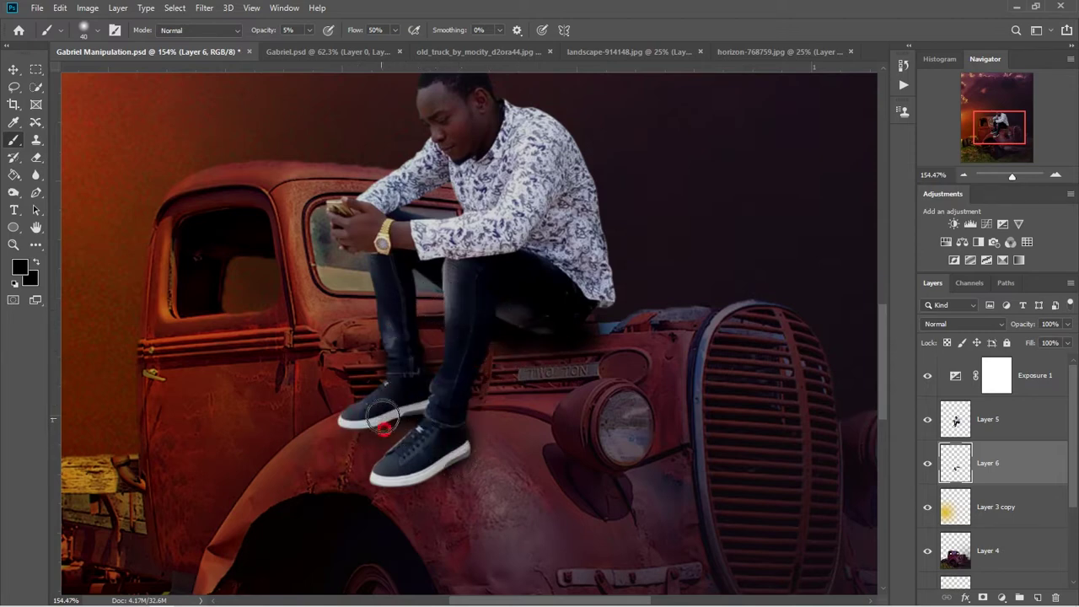
pyautogui.click(419, 369)
pyautogui.click(459, 430)
pyautogui.scroll(-3, 488, 428)
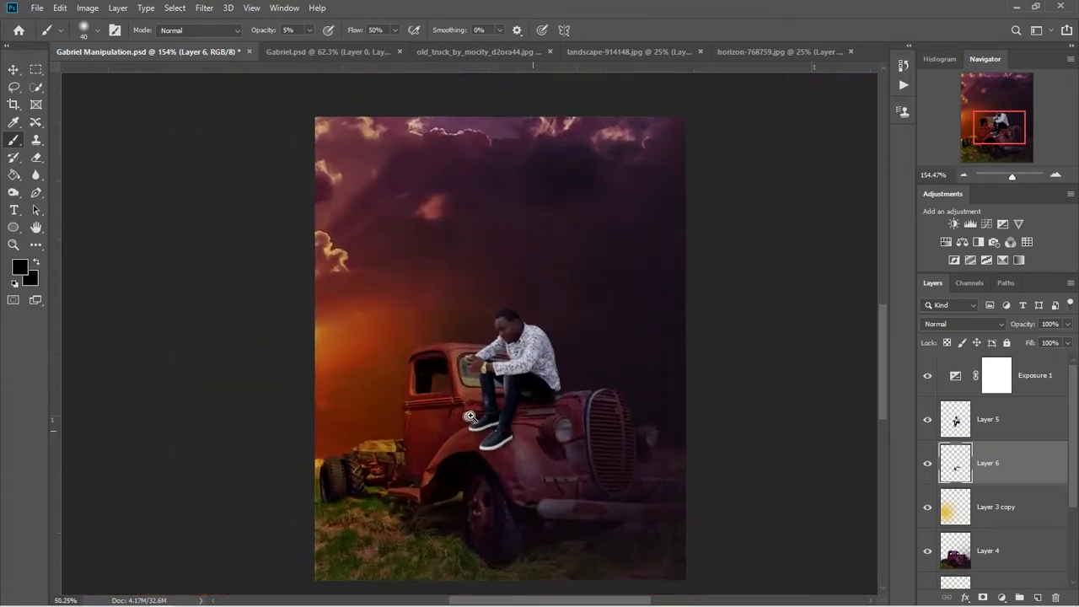
pyautogui.moveTo(489, 428); pyautogui.dragTo(590, 346)
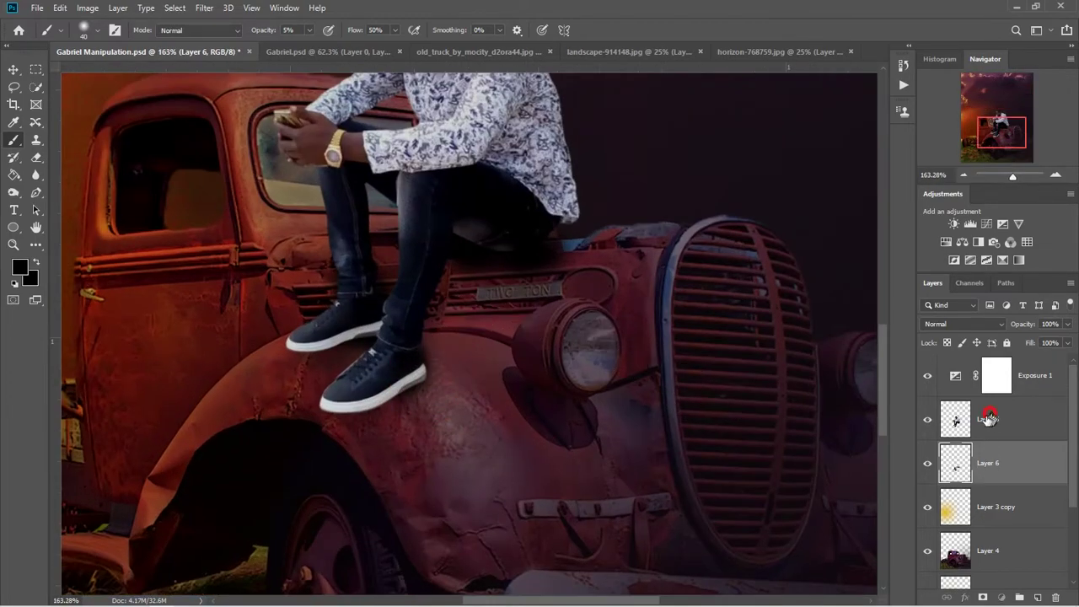
# Lasso the front sneaker on Layer 5 and rotate it about −2.2° against the fender.
pyautogui.click(969, 419)
pyautogui.press('l')
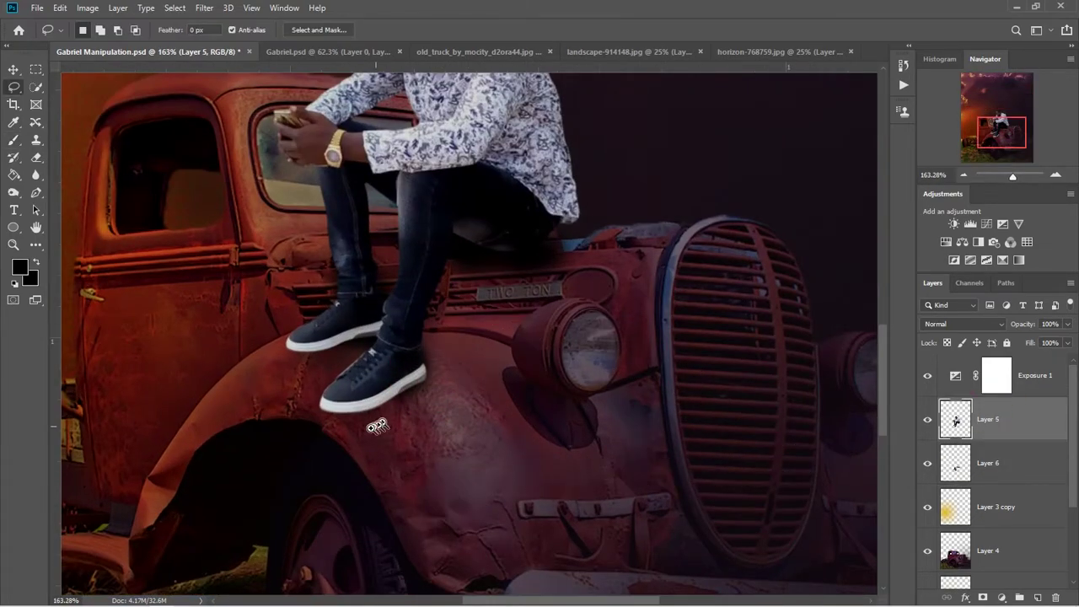
pyautogui.scroll(3, 371, 430)
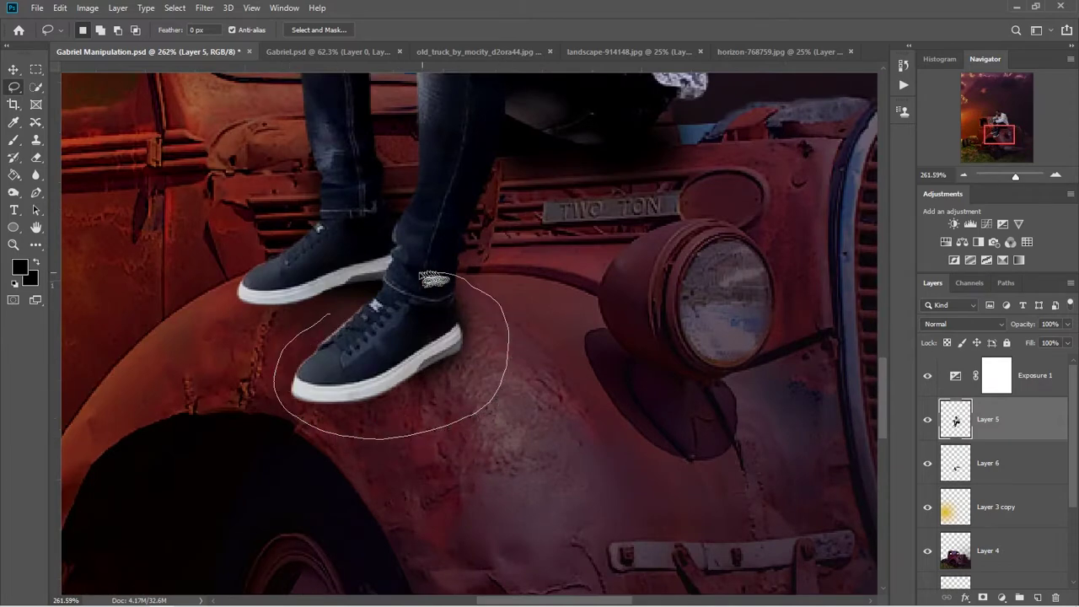
pyautogui.moveTo(342, 312); pyautogui.dragTo(345, 308)
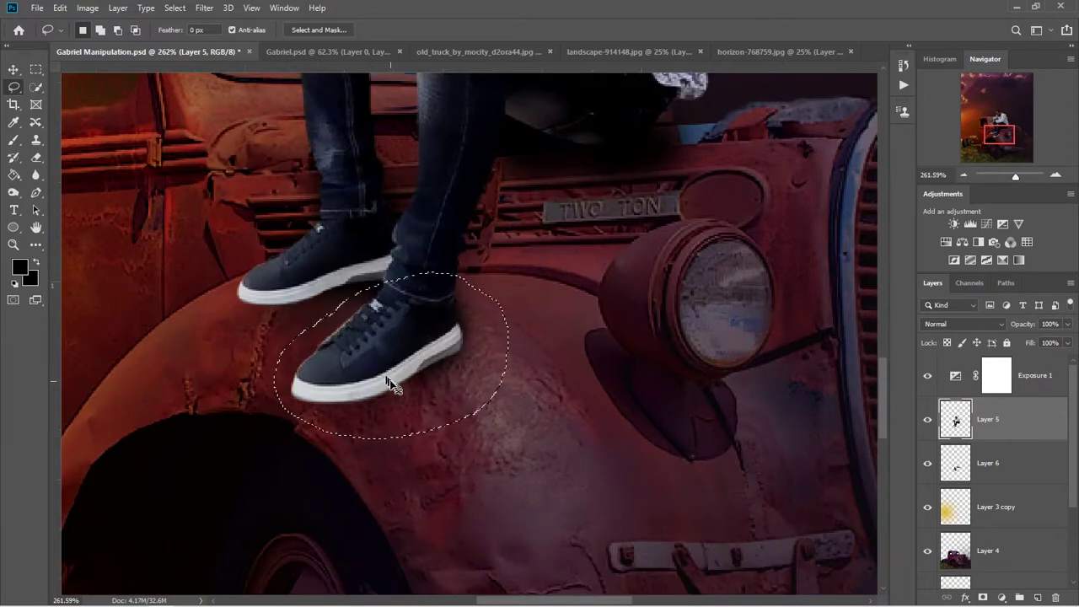
pyautogui.hotkey('ctrl', 't')
pyautogui.moveTo(518, 440); pyautogui.dragTo(528, 436)
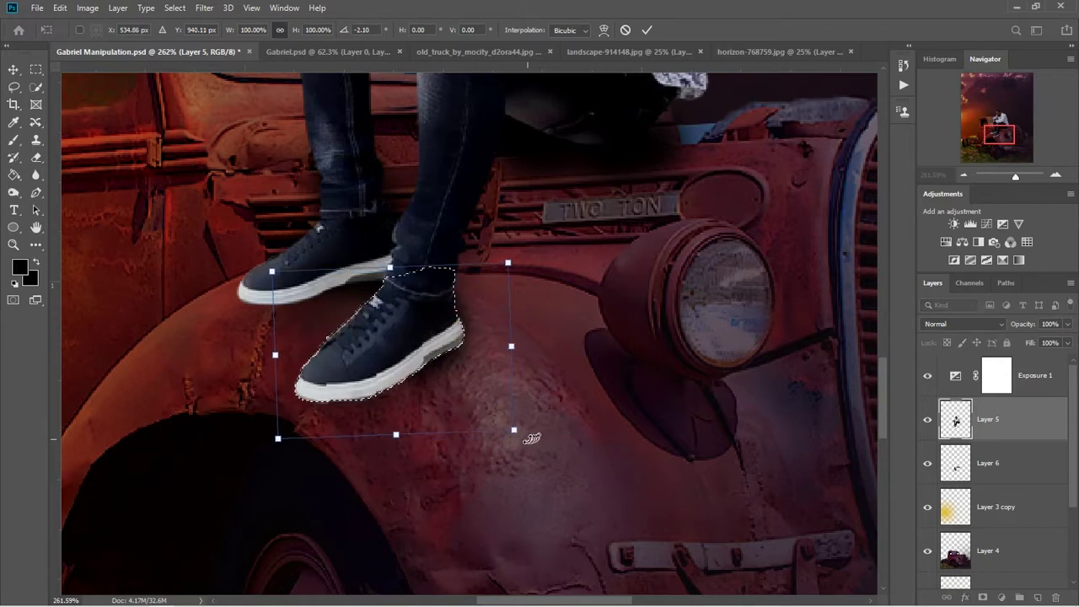
pyautogui.click(647, 29)
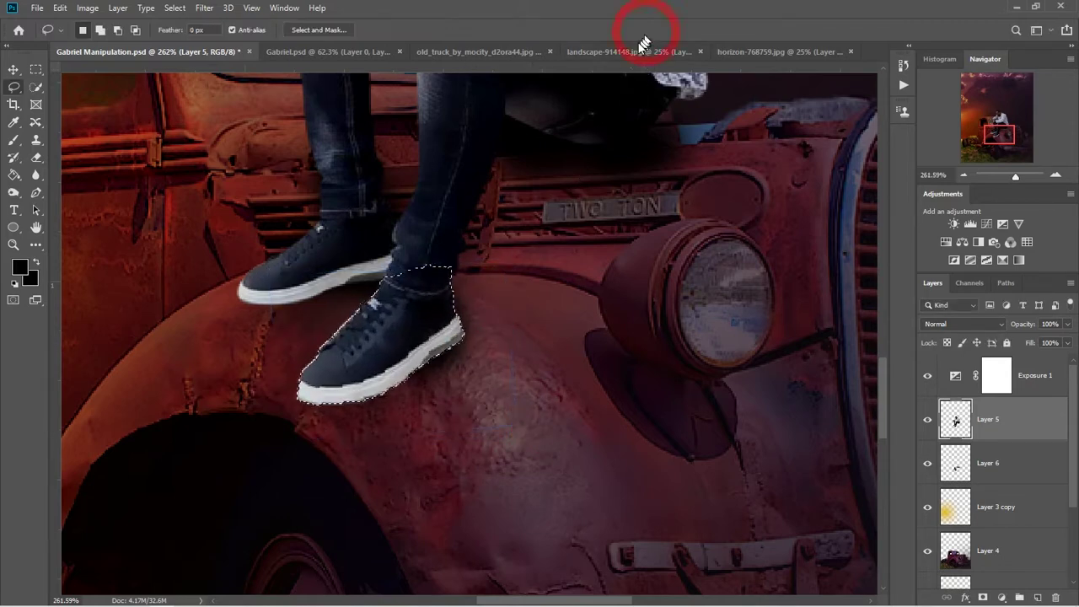
pyautogui.hotkey('ctrl', 'd')
pyautogui.hotkey('ctrl', '0')
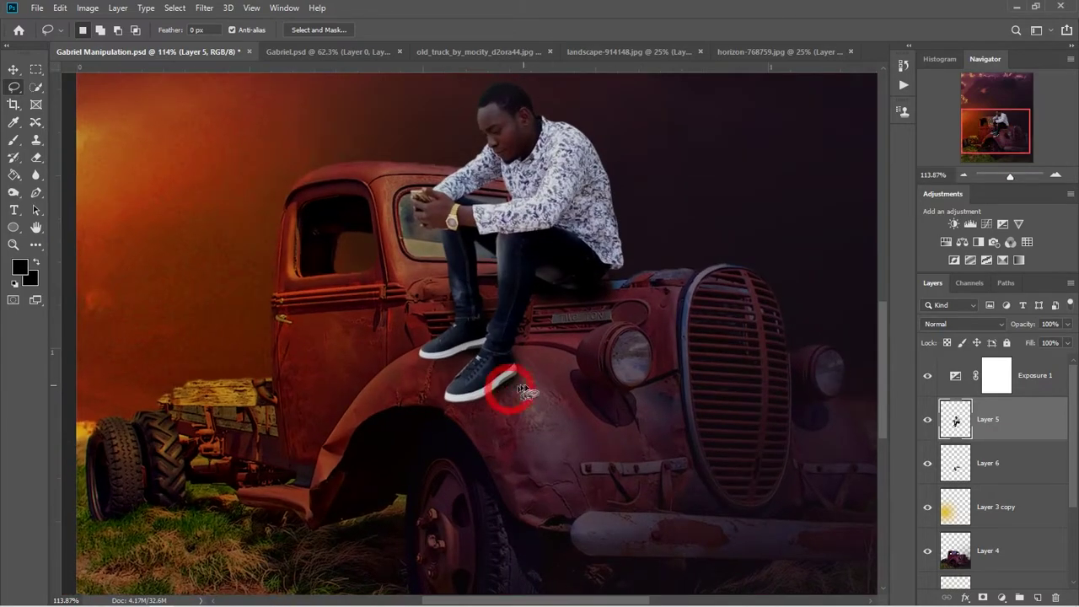
pyautogui.scroll(-2, 549, 325)
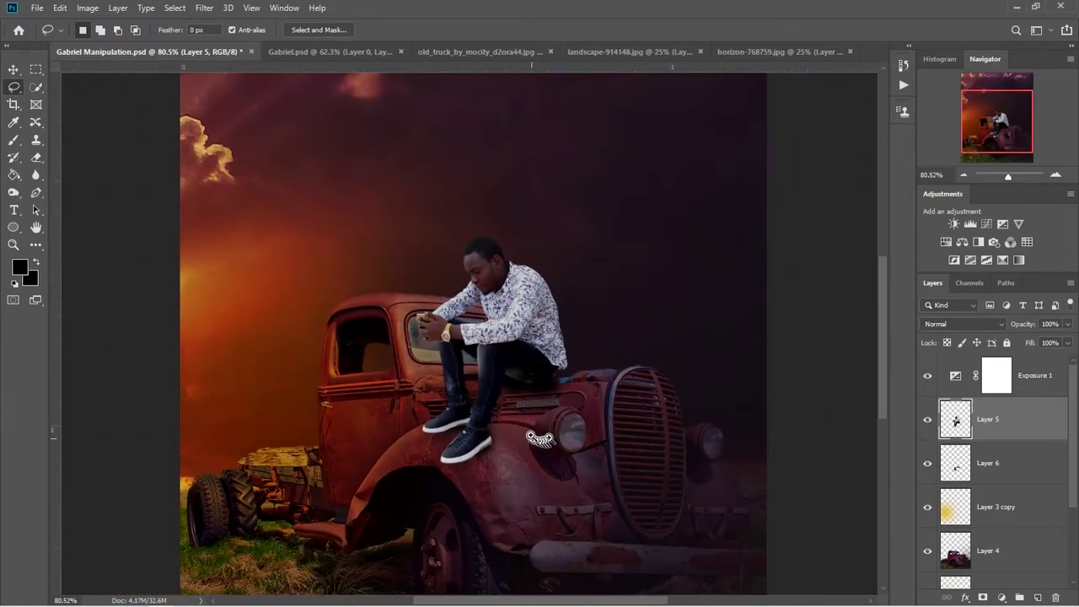
pyautogui.moveTo(560, 419); pyautogui.dragTo(930, 495)
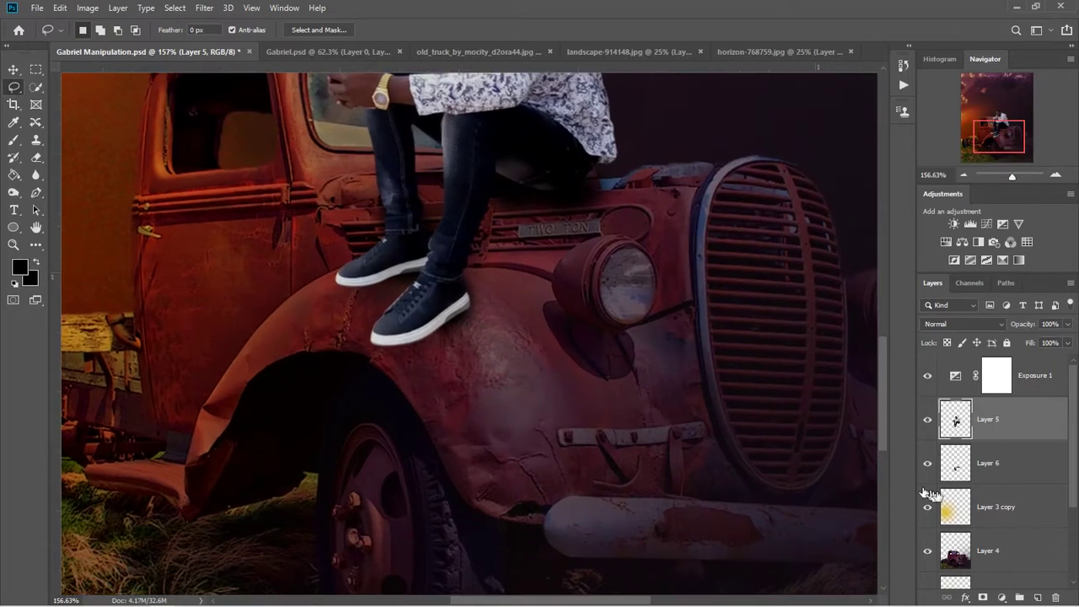
pyautogui.click(937, 465)
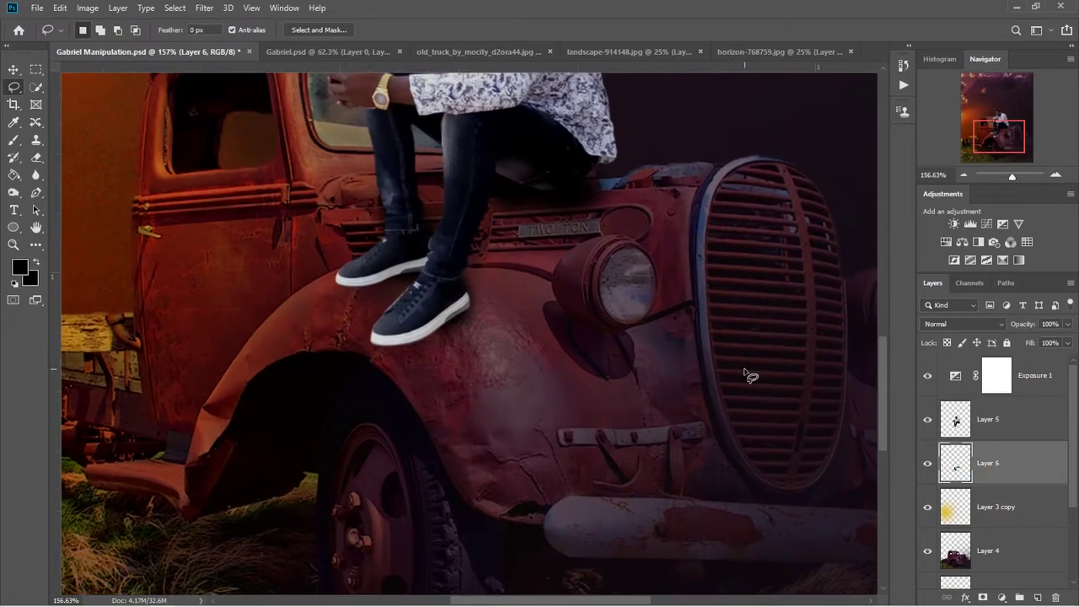
# Switch to the brush and frame the truck hood beneath the man.
pyautogui.press('b')
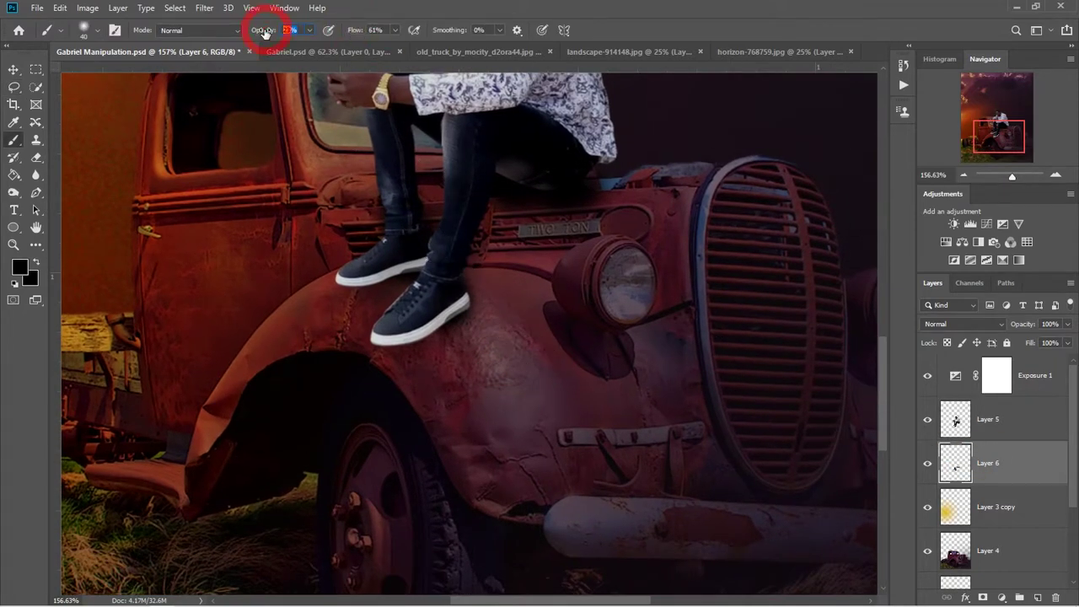
pyautogui.moveTo(381, 348); pyautogui.dragTo(446, 301)
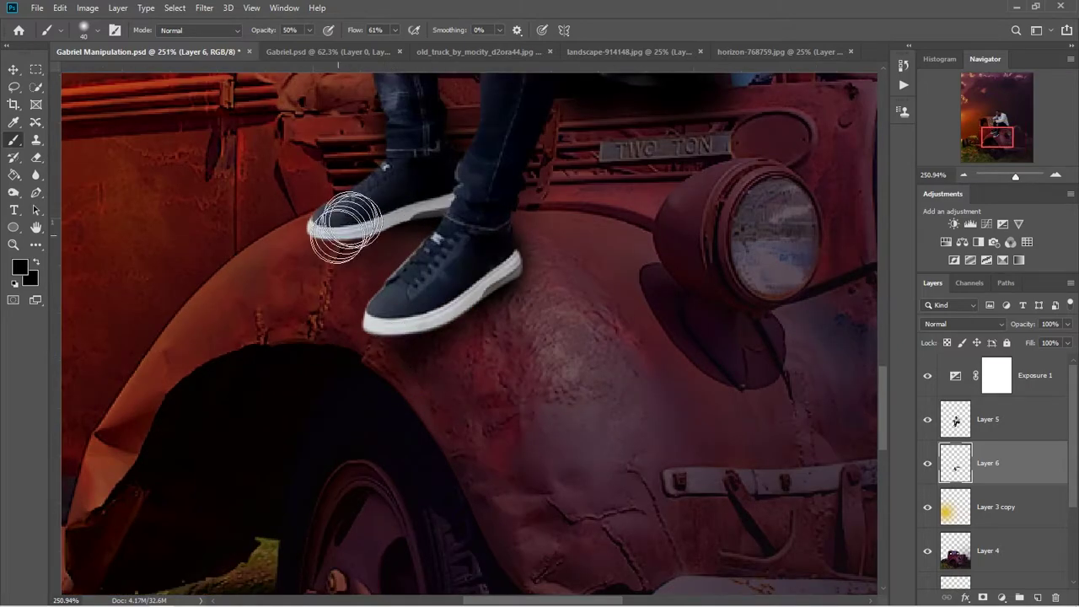
pyautogui.scroll(-5, 523, 324)
pyautogui.moveTo(495, 320); pyautogui.dragTo(458, 255)
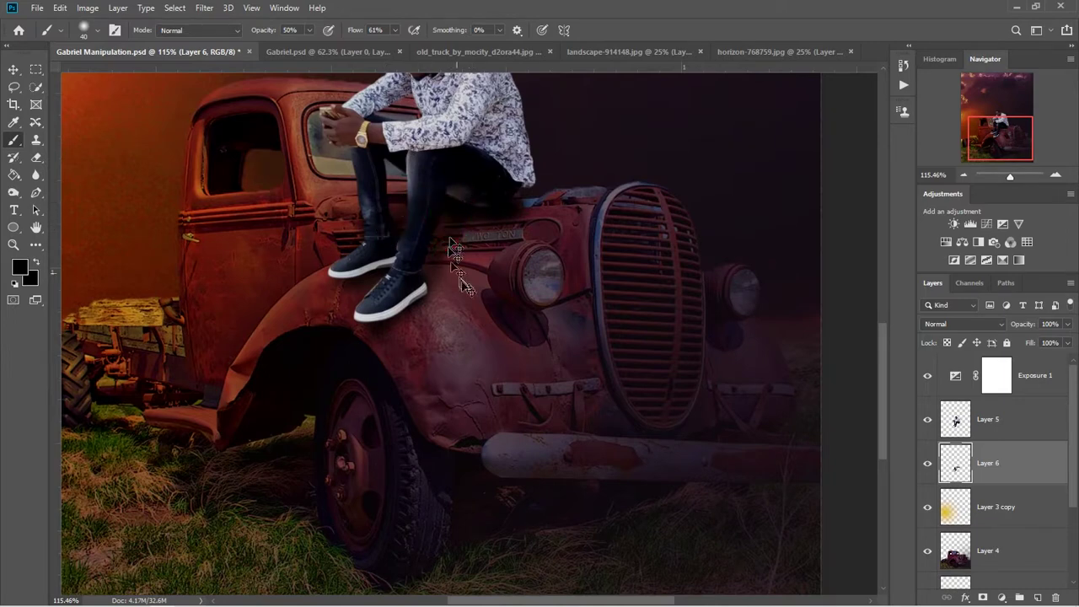
pyautogui.scroll(-2, 494, 326)
pyautogui.scroll(-1, 481, 321)
pyautogui.scroll(-2, 489, 338)
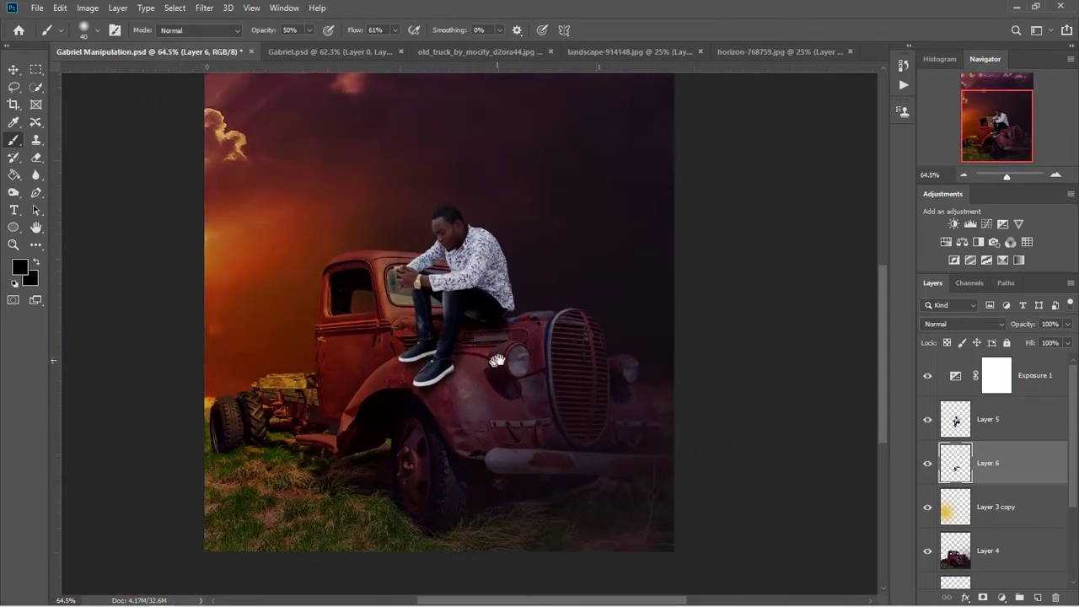
pyautogui.moveTo(498, 361); pyautogui.dragTo(493, 375)
# Size the soft brush to 111 px and paint broad shadow on the hood behind the man's hip.
pyautogui.keyDown('alt'); pyautogui.rightClick(456, 322); pyautogui.keyUp('alt')
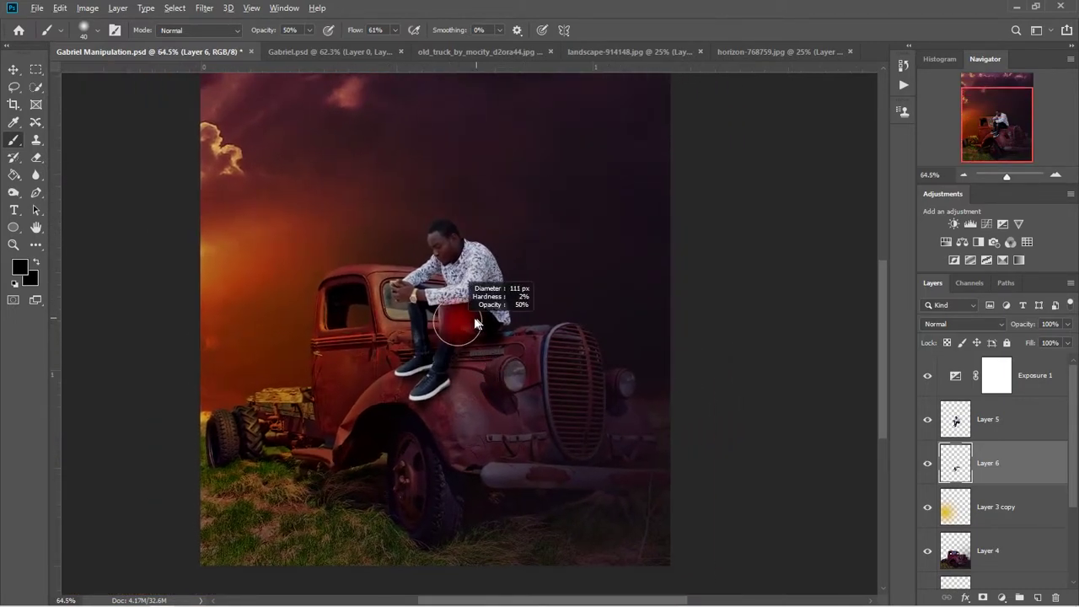
pyautogui.keyDown('alt'); pyautogui.rightClick(477, 278); pyautogui.keyUp('alt')
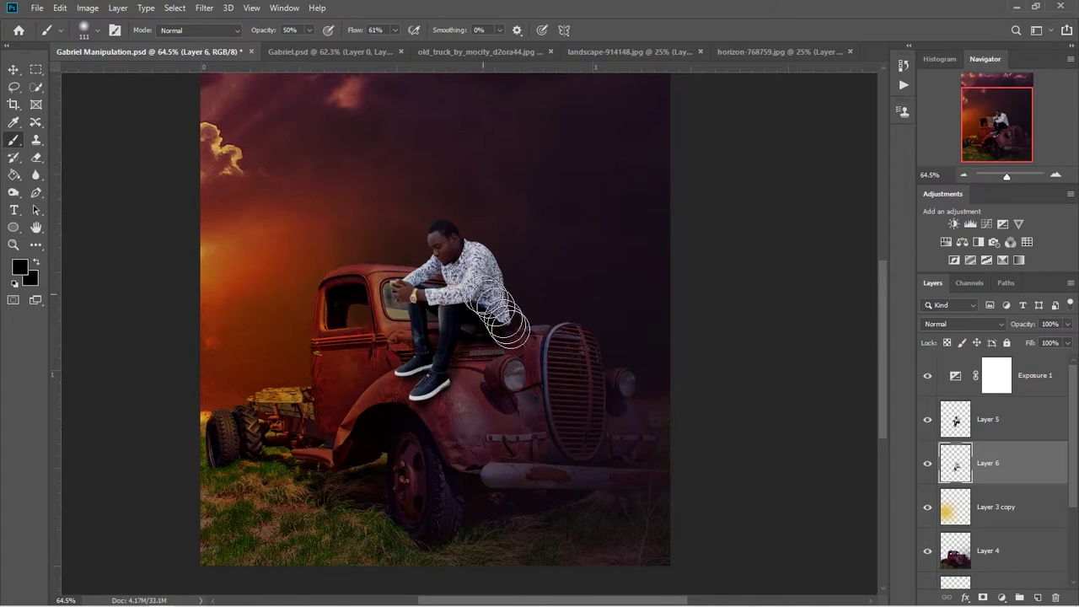
pyautogui.scroll(-2, 492, 401)
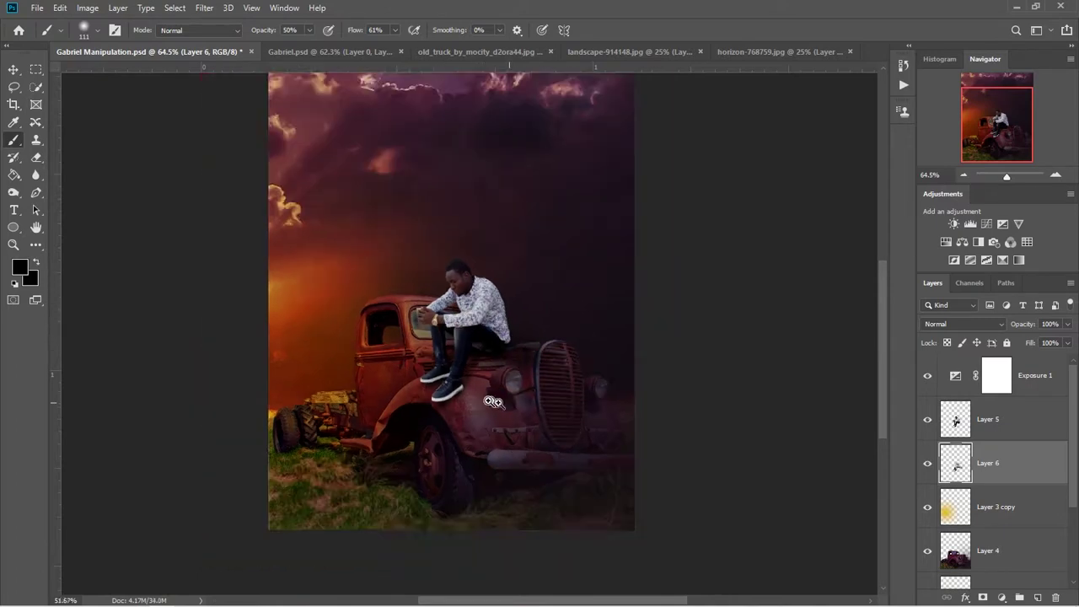
pyautogui.scroll(1, 493, 402)
pyautogui.scroll(2, 504, 406)
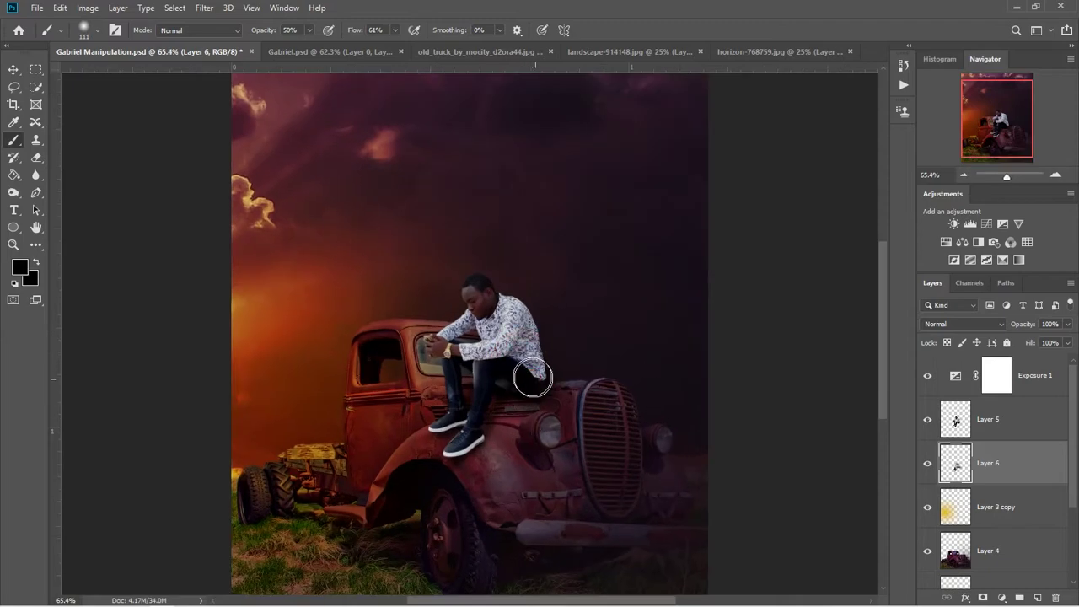
pyautogui.scroll(2, 502, 372)
pyautogui.scroll(1, 502, 372)
pyautogui.scroll(2, 497, 338)
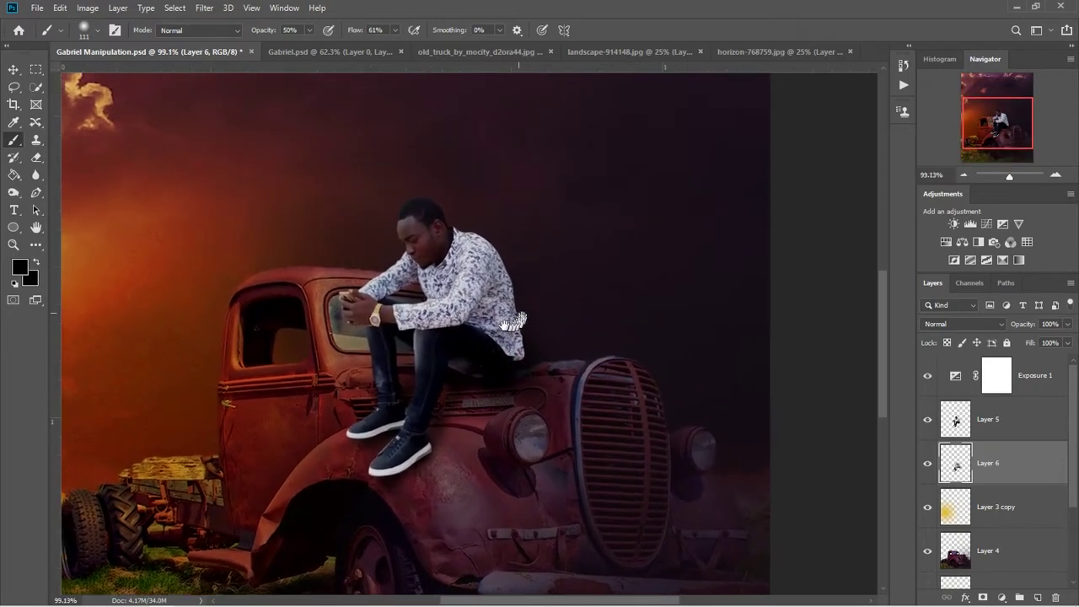
pyautogui.scroll(1, 506, 362)
pyautogui.scroll(-2, 494, 321)
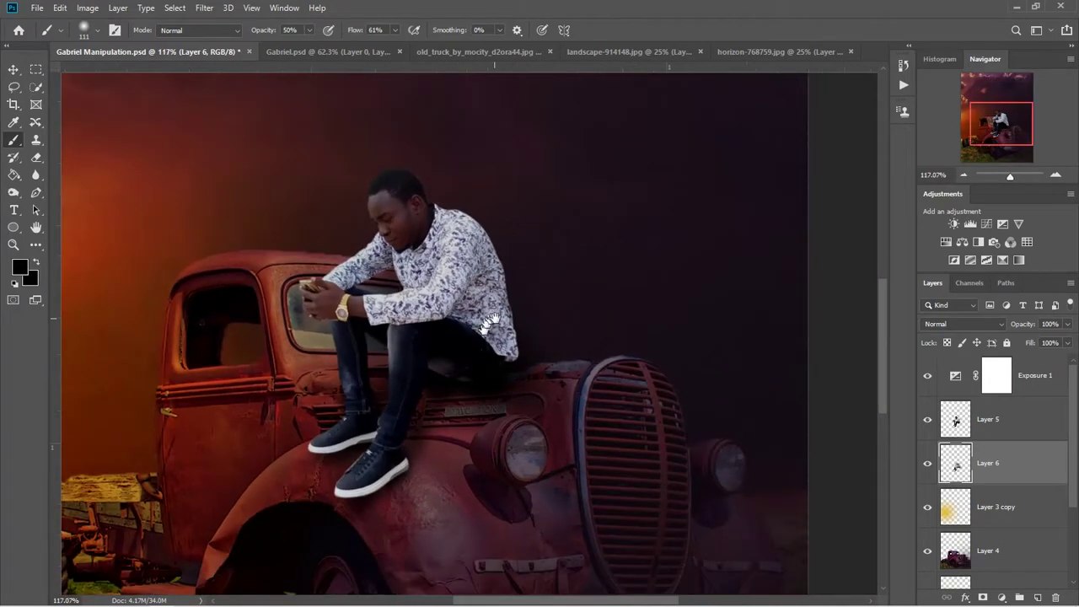
pyautogui.scroll(-2, 502, 353)
pyautogui.scroll(2, 500, 353)
pyautogui.scroll(-1, 497, 350)
pyautogui.scroll(-1, 494, 347)
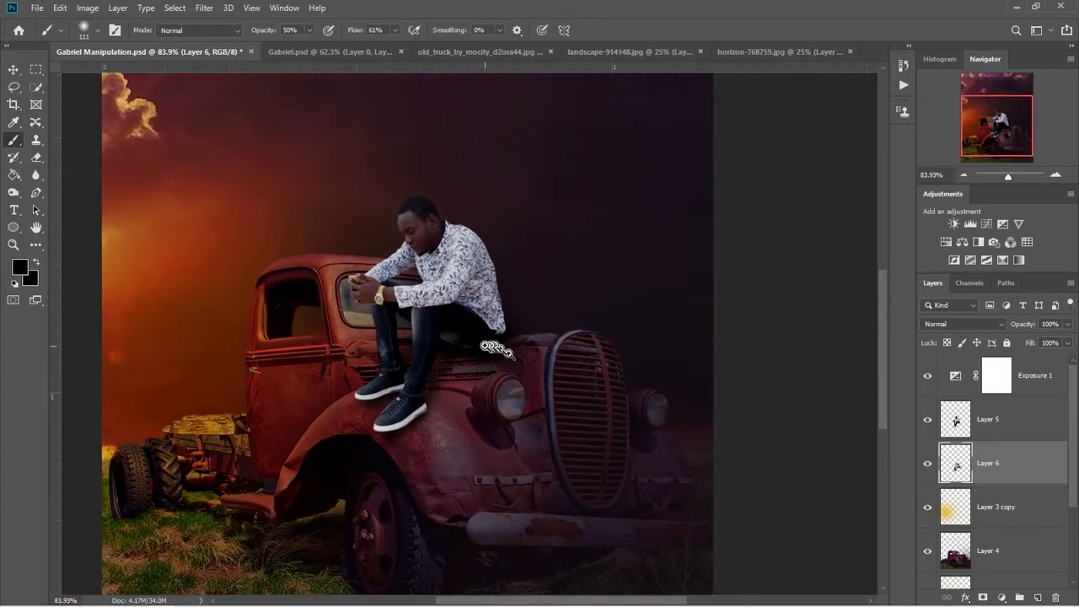
pyautogui.scroll(1, 491, 344)
pyautogui.scroll(1, 491, 345)
pyautogui.click(984, 424)
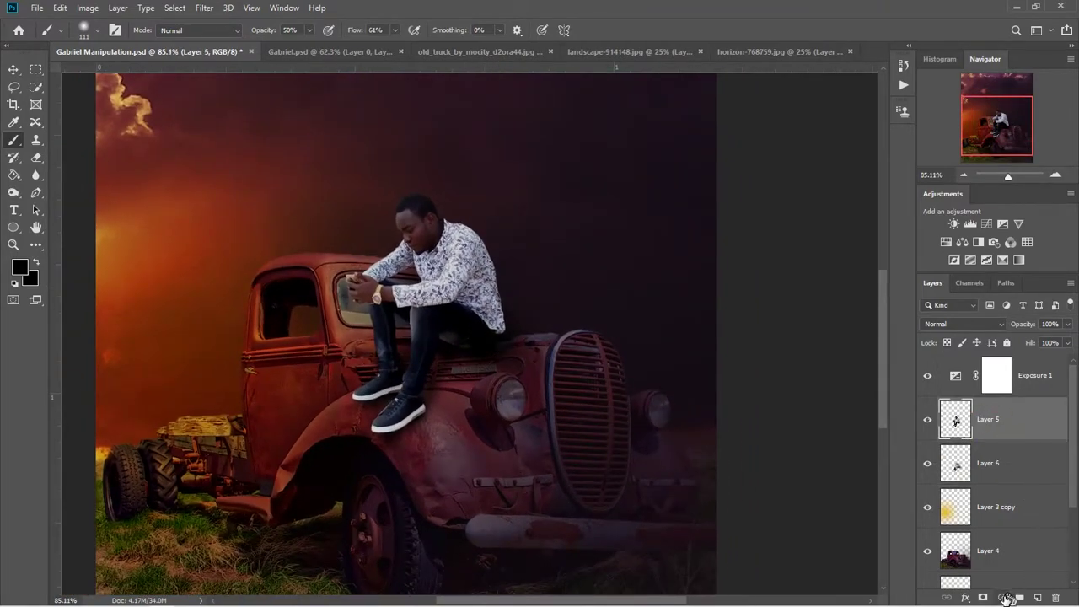
# Add a strongly darkening Curves layer, invert its mask, and name it Burn.
pyautogui.click(1003, 597)
pyautogui.click(995, 434)
pyautogui.moveTo(780, 240); pyautogui.dragTo(796, 255)
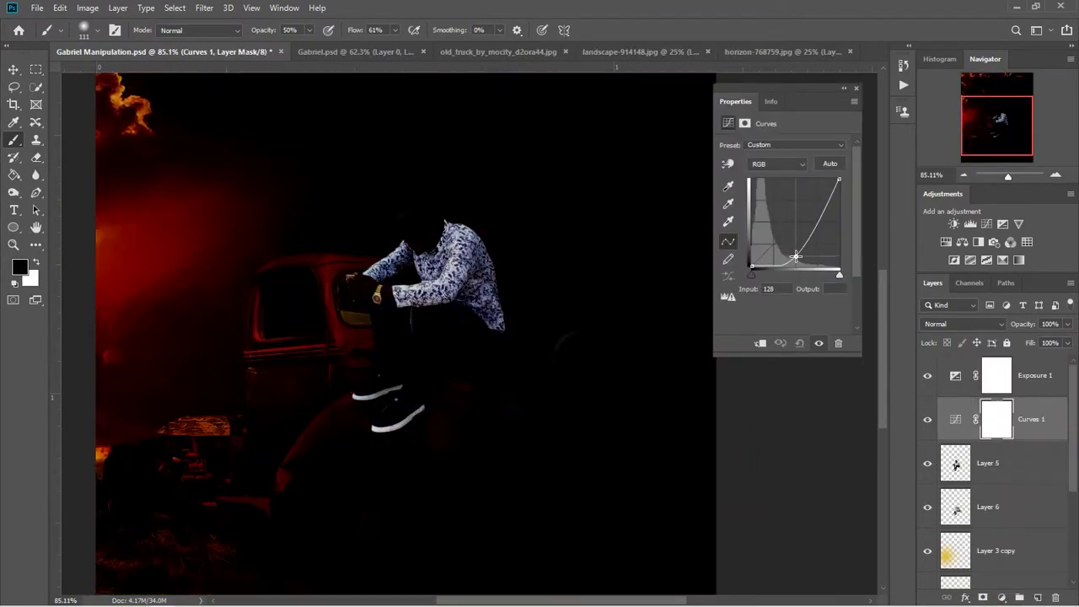
pyautogui.click(857, 88)
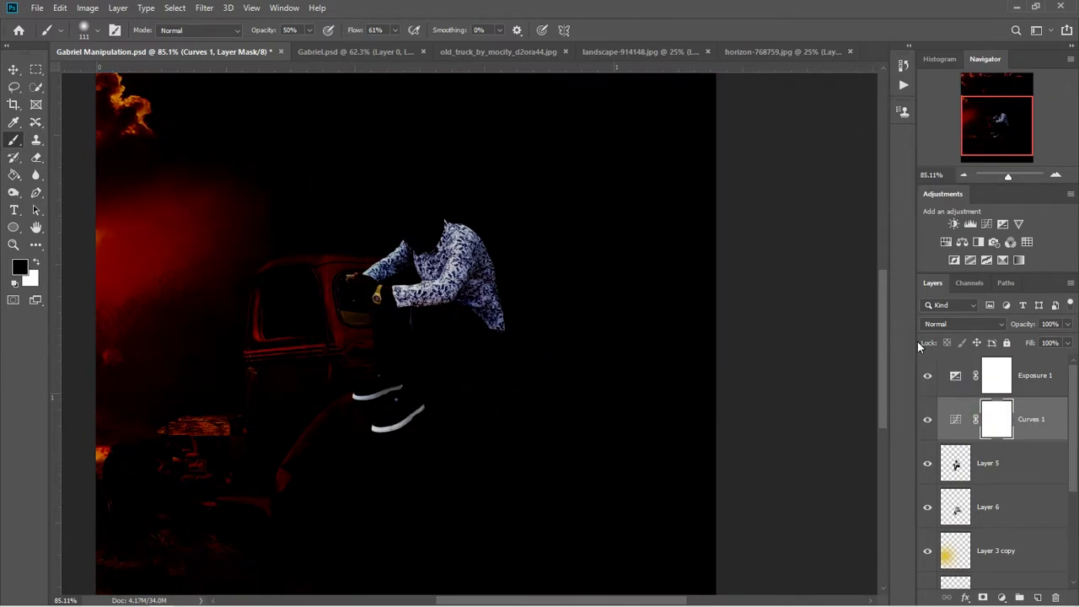
pyautogui.hotkey('ctrl', 'i')
pyautogui.doubleClick(1036, 425)
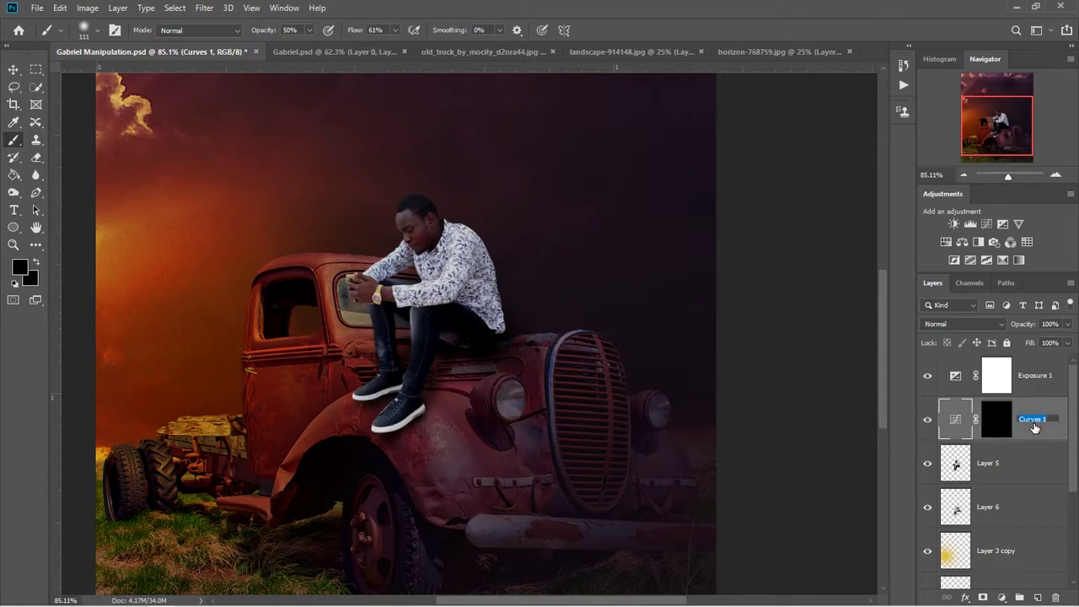
pyautogui.write('Burn')
pyautogui.press('Return')
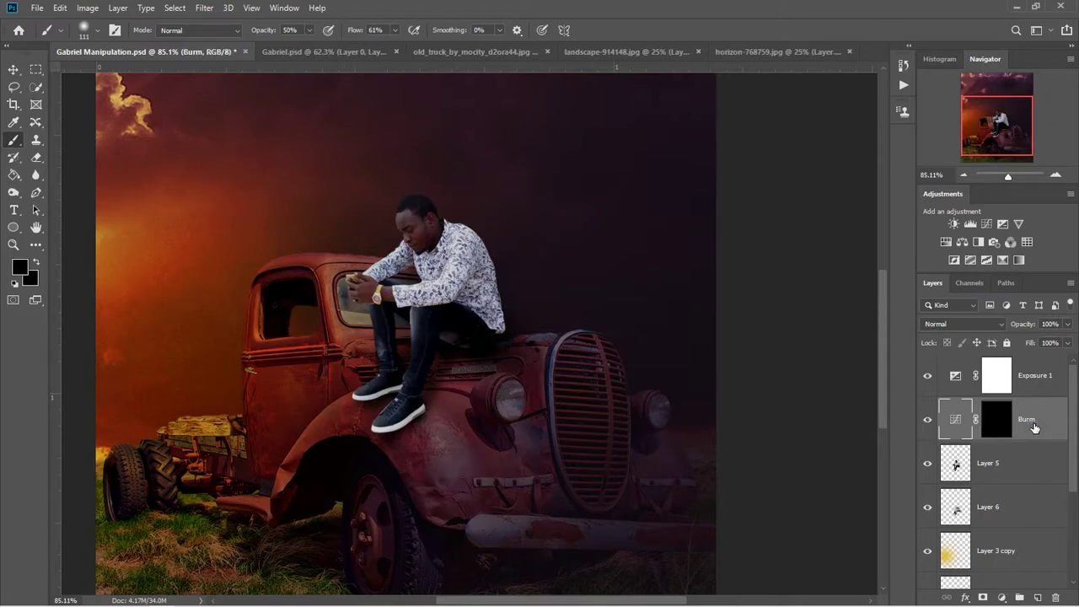
# Add a brightening Curves layer with an inverted mask and name it Dodge.
pyautogui.click(1001, 597)
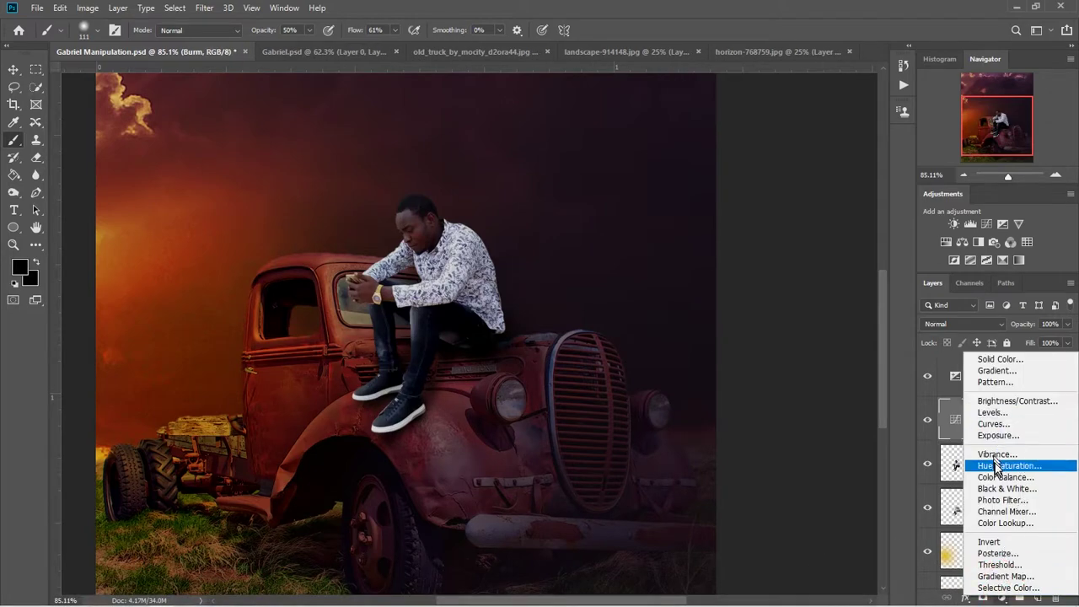
pyautogui.click(995, 424)
pyautogui.moveTo(777, 241); pyautogui.dragTo(774, 199)
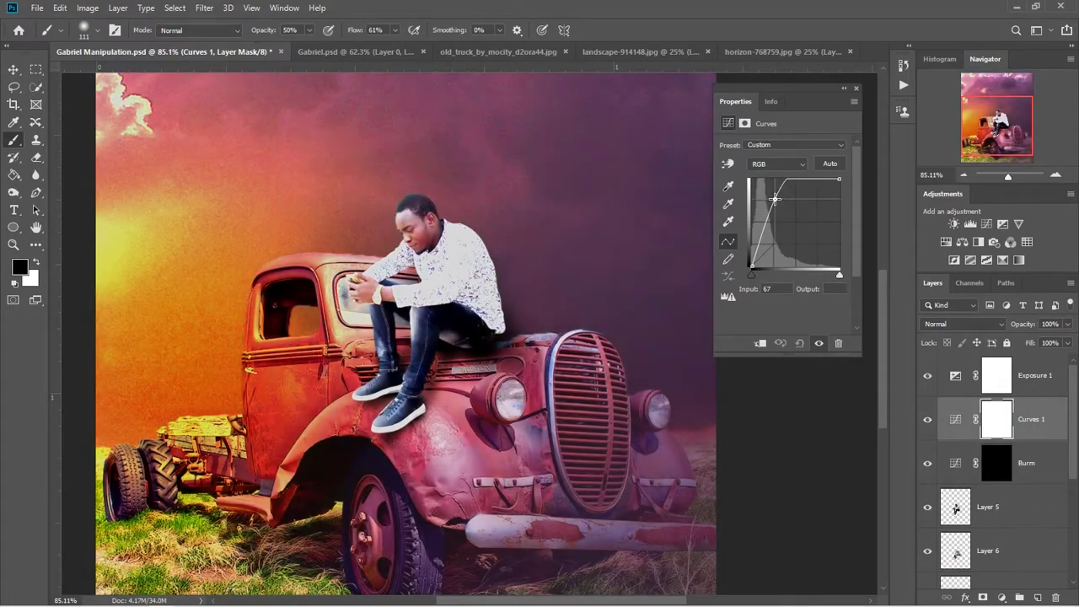
pyautogui.click(857, 88)
pyautogui.hotkey('ctrl', 'i')
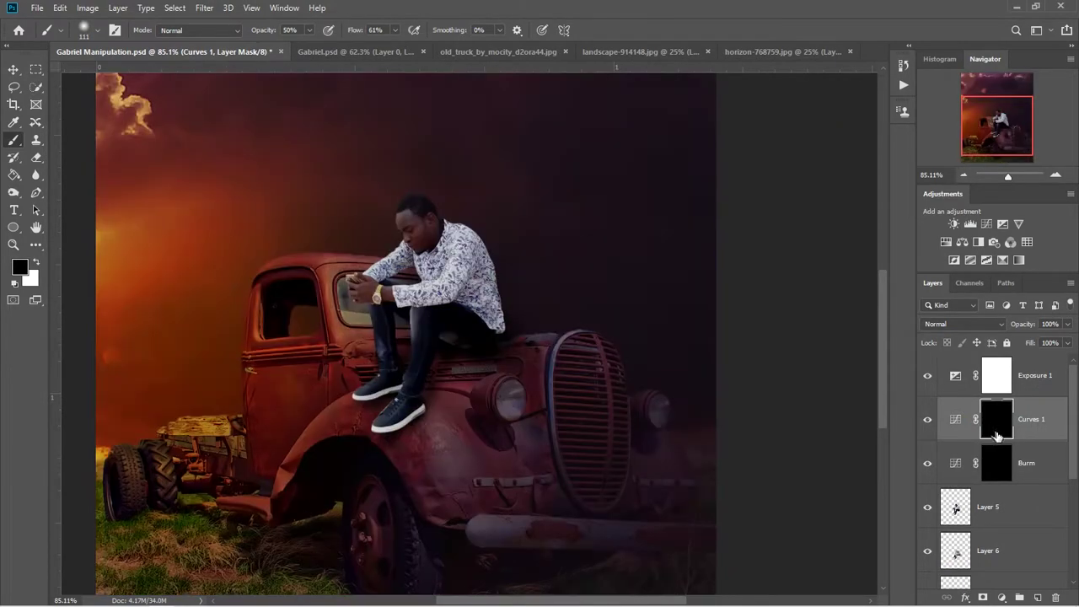
pyautogui.doubleClick(1034, 420)
pyautogui.write('Dodge')
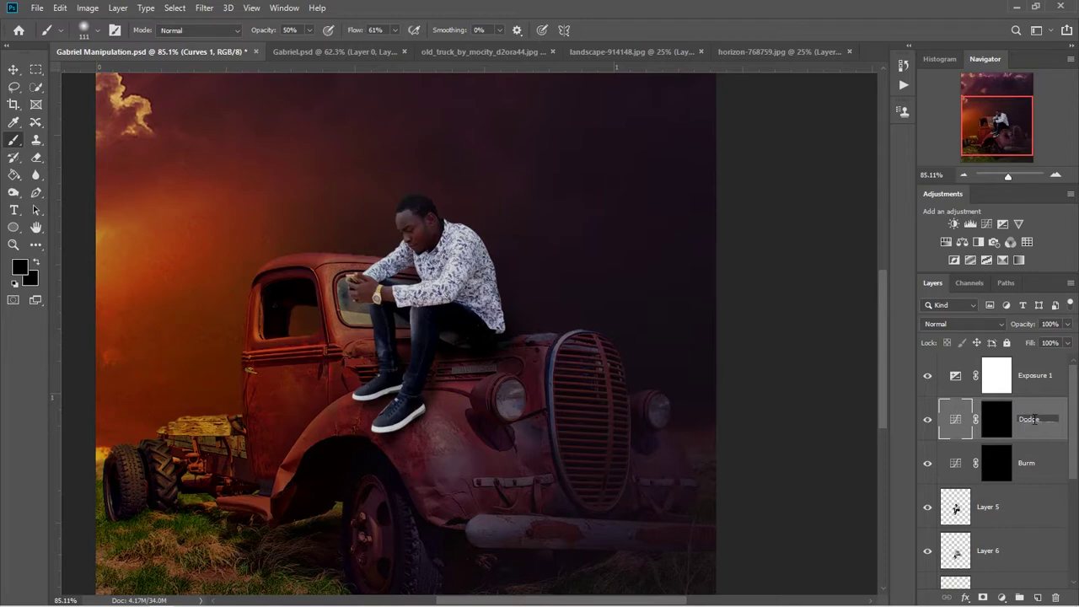
pyautogui.press('Return')
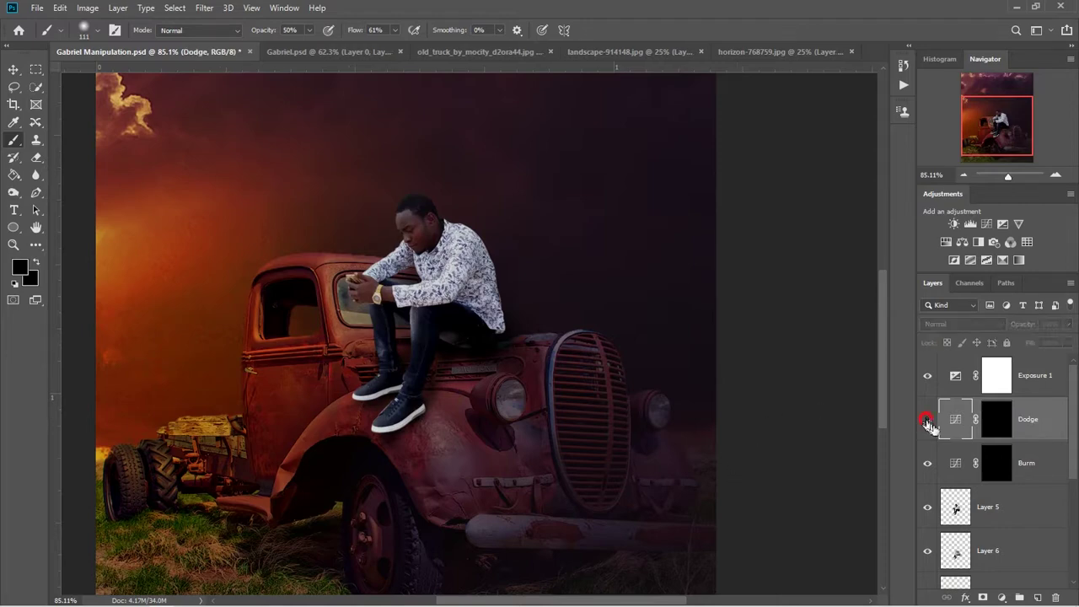
# Hide Dodge, select the Burn mask, and choose a fully soft round brush.
pyautogui.click(927, 419)
pyautogui.click(1020, 463)
pyautogui.scroll(-1, 485, 350)
pyautogui.rightClick(628, 257)
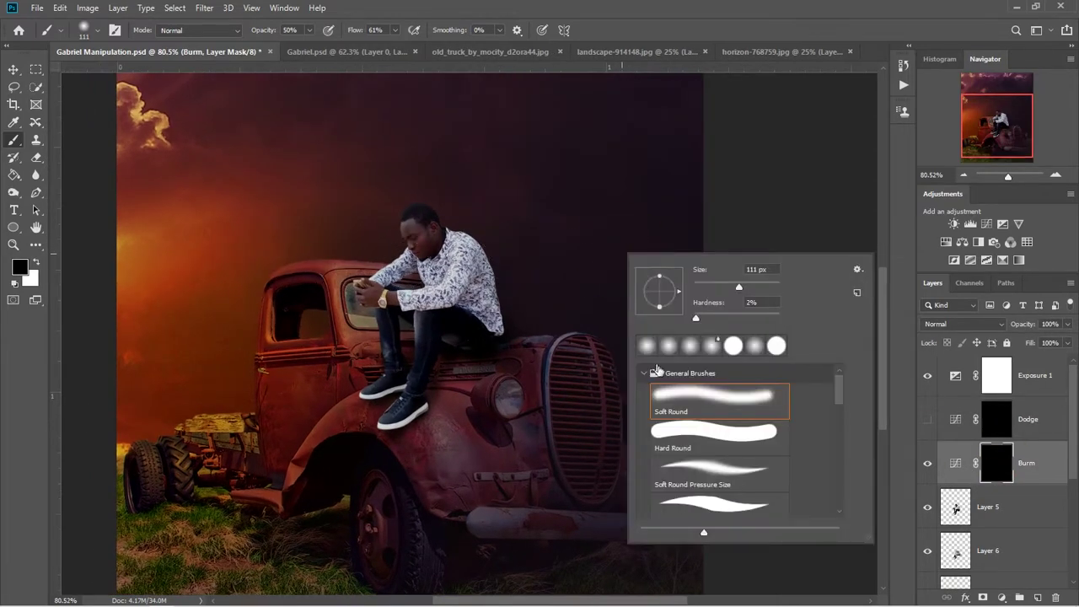
pyautogui.scroll(-3, 841, 411)
pyautogui.click(742, 430)
pyautogui.moveTo(839, 422); pyautogui.dragTo(839, 390)
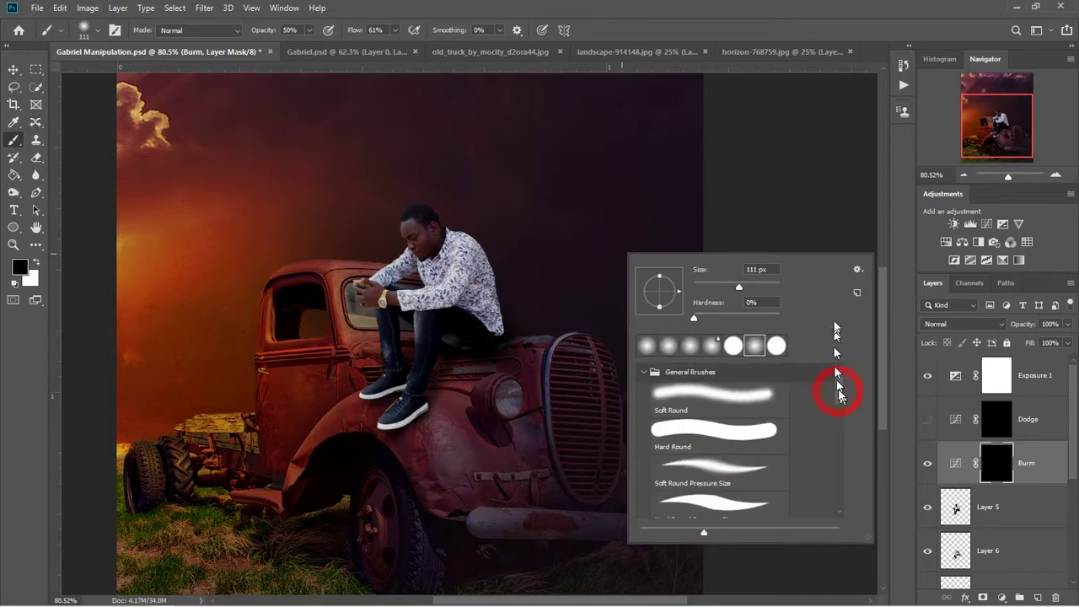
pyautogui.click(796, 177)
# Clip Burn and Dodge to the man's layer and paint white along the shirt's back edge.
pyautogui.scroll(5, 514, 294)
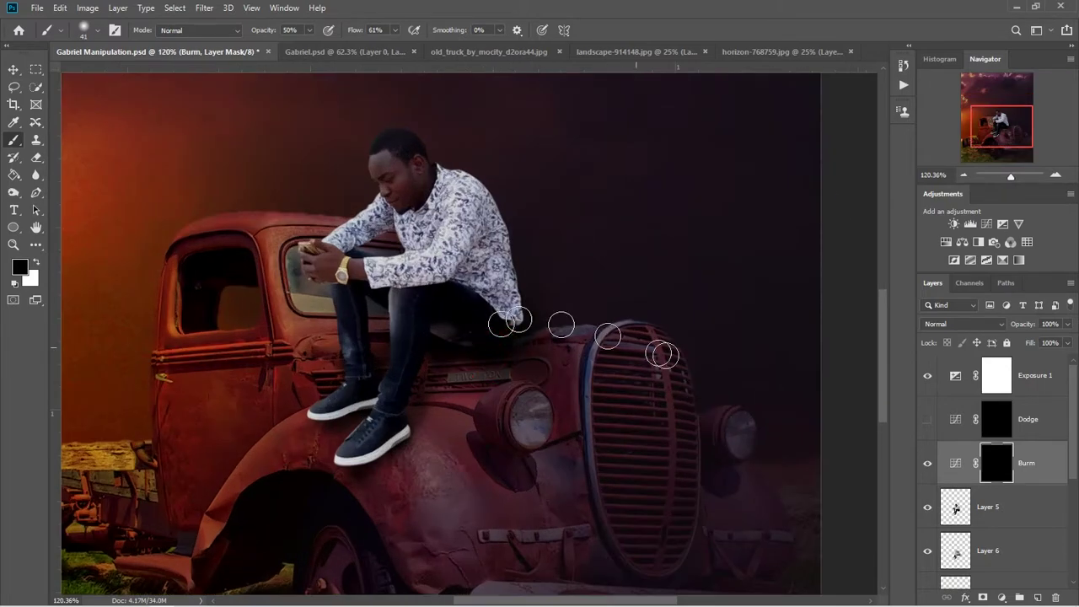
pyautogui.keyDown('alt'); pyautogui.click(1016, 483); pyautogui.keyUp('alt')
pyautogui.keyDown('alt'); pyautogui.click(1016, 441); pyautogui.keyUp('alt')
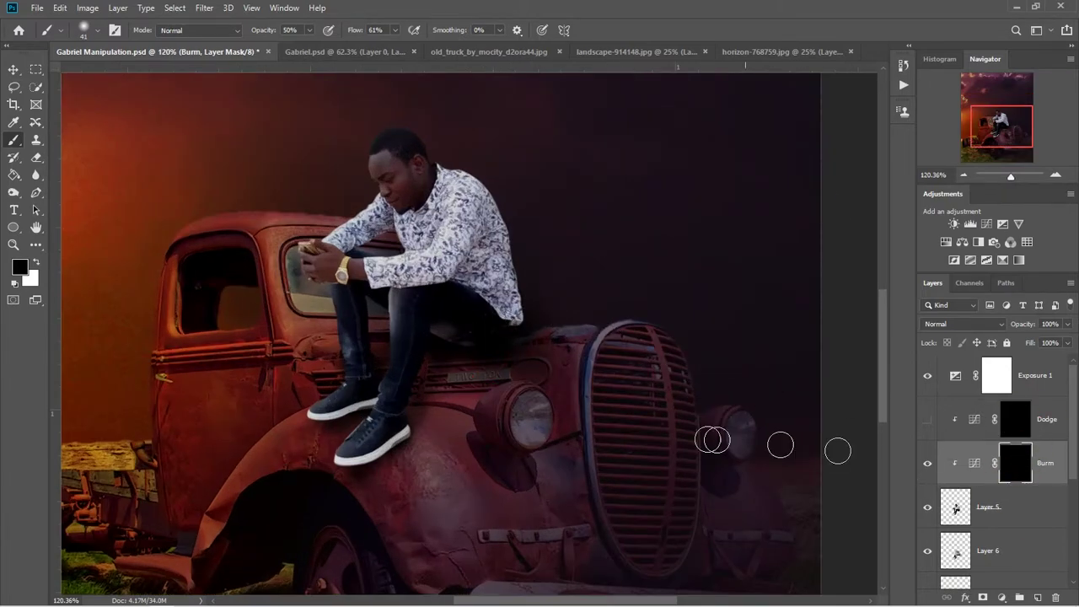
pyautogui.scroll(3, 430, 404)
pyautogui.scroll(2, 429, 336)
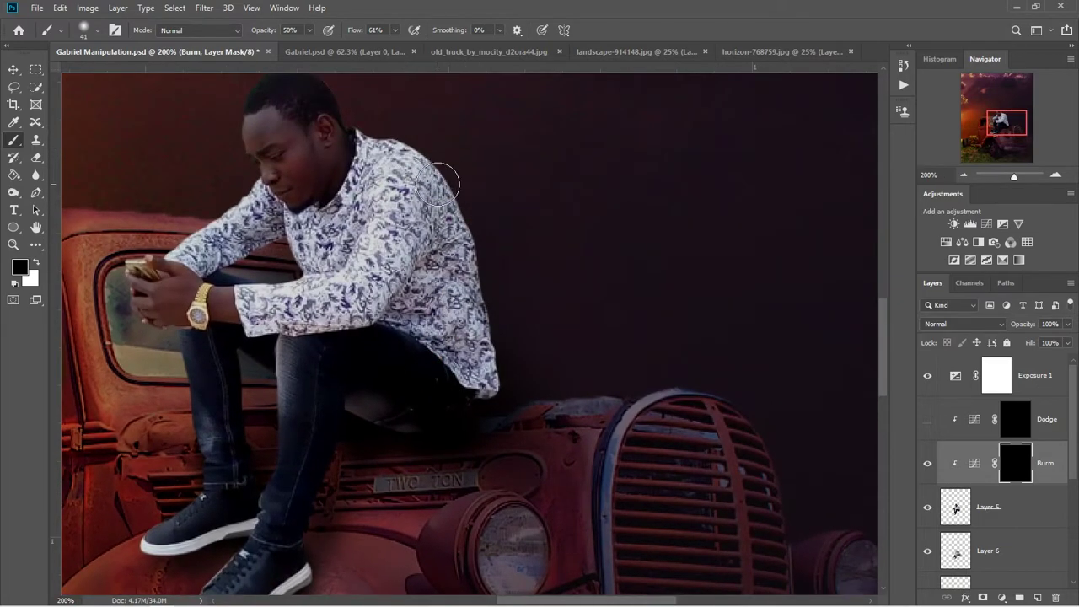
pyautogui.press('x')
pyautogui.moveTo(477, 212)
pyautogui.mouseDown()
pyautogui.moveTo(503, 359)
pyautogui.moveTo(494, 349)
pyautogui.mouseUp()
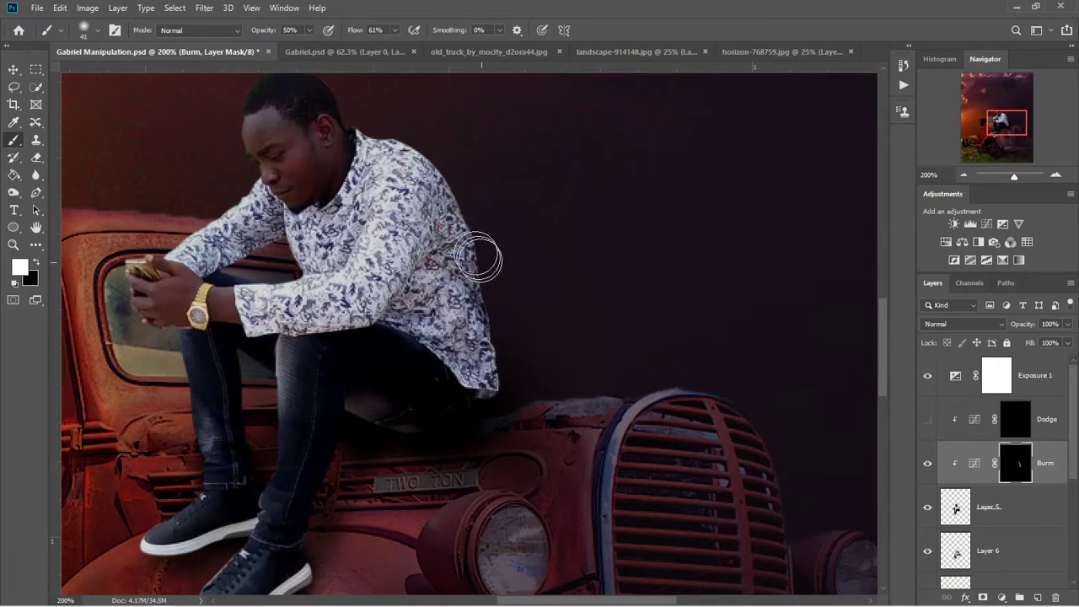
# Darken the back of the neck, the lower jeans, and the top of the front shoe.
pyautogui.moveTo(447, 163); pyautogui.dragTo(494, 205)
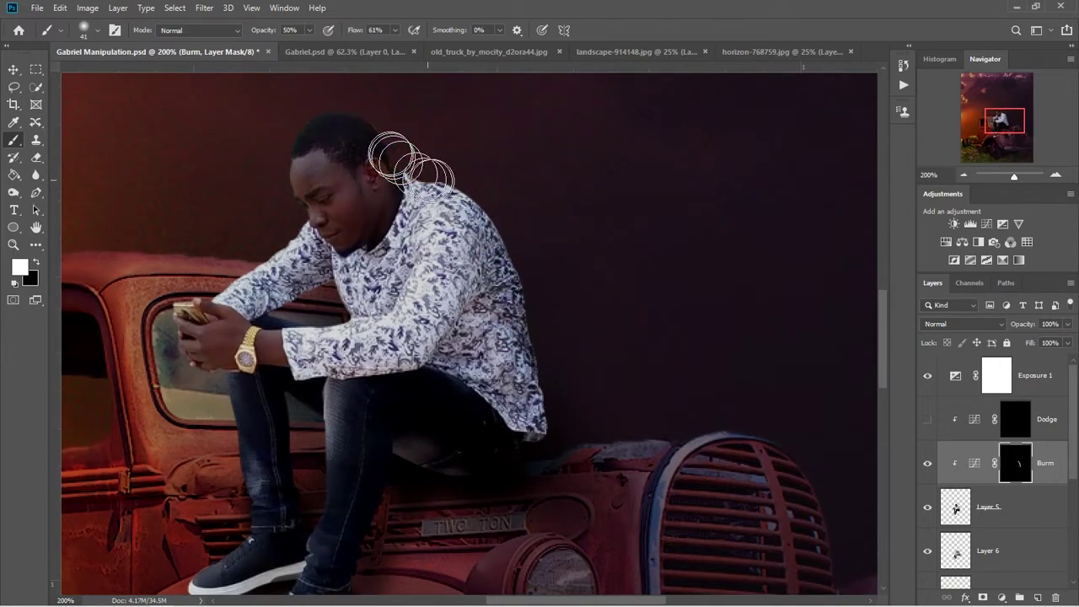
pyautogui.moveTo(413, 137); pyautogui.dragTo(451, 196)
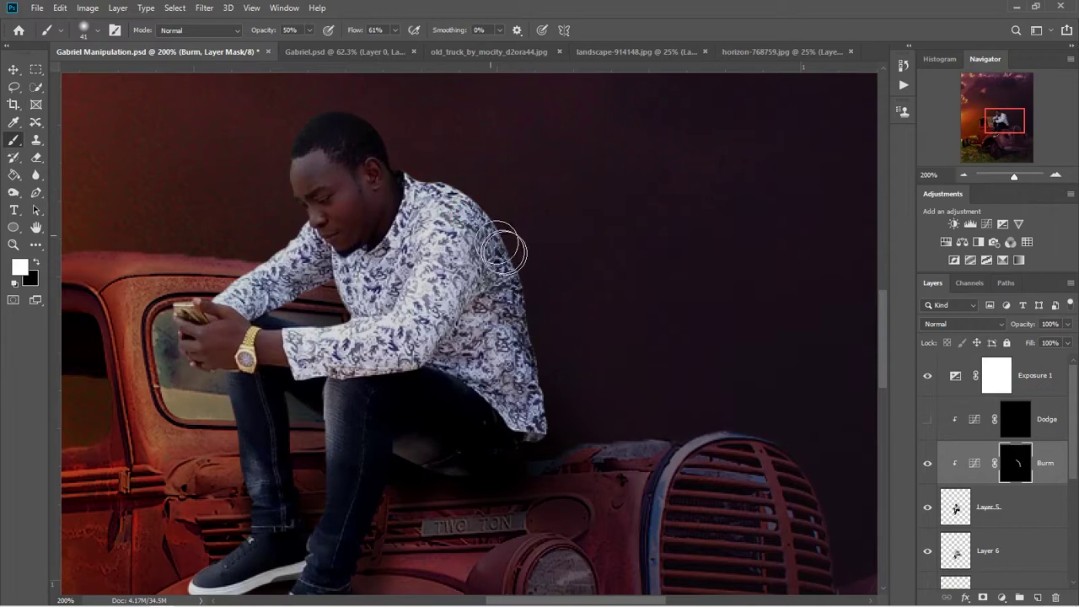
pyautogui.moveTo(501, 250); pyautogui.dragTo(535, 284)
pyautogui.moveTo(441, 385)
pyautogui.mouseDown()
pyautogui.moveTo(452, 325)
pyautogui.moveTo(433, 433)
pyautogui.mouseUp()
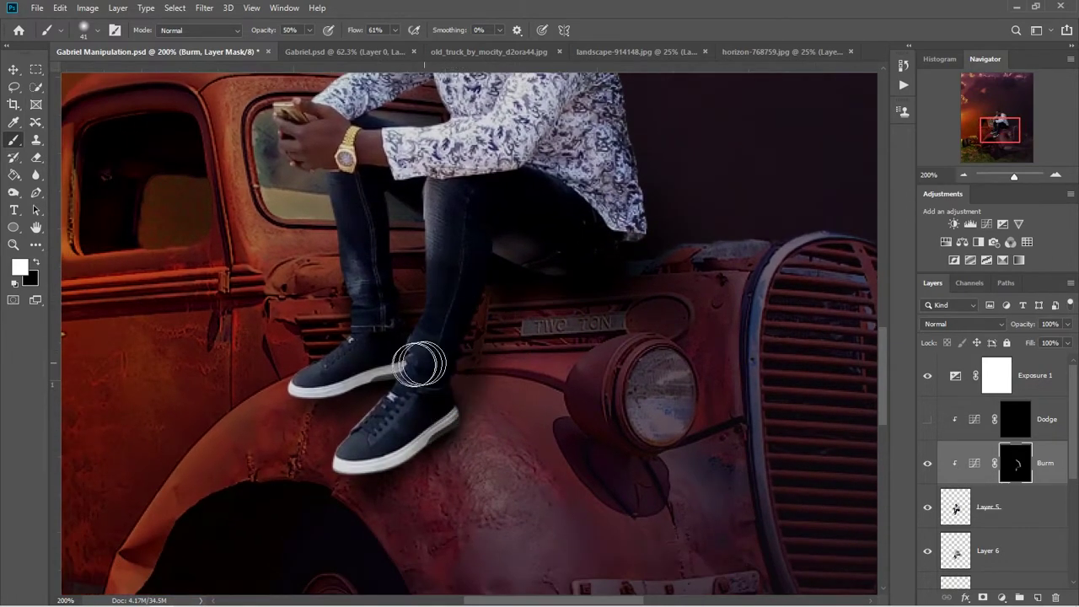
pyautogui.moveTo(419, 363); pyautogui.dragTo(386, 367)
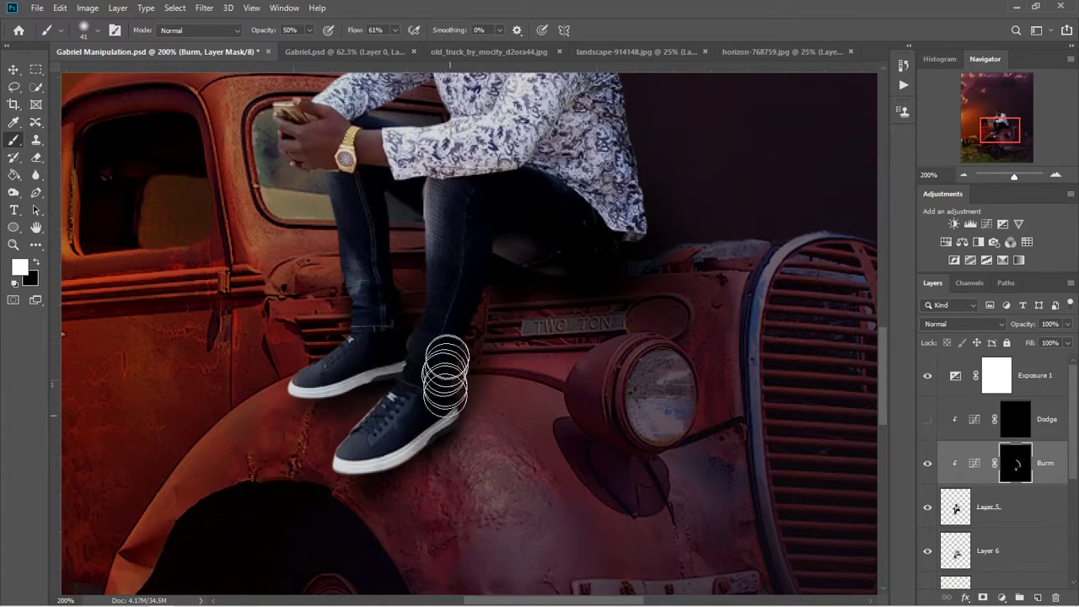
pyautogui.keyDown('alt'); pyautogui.rightClick(433, 335); pyautogui.keyUp('alt')
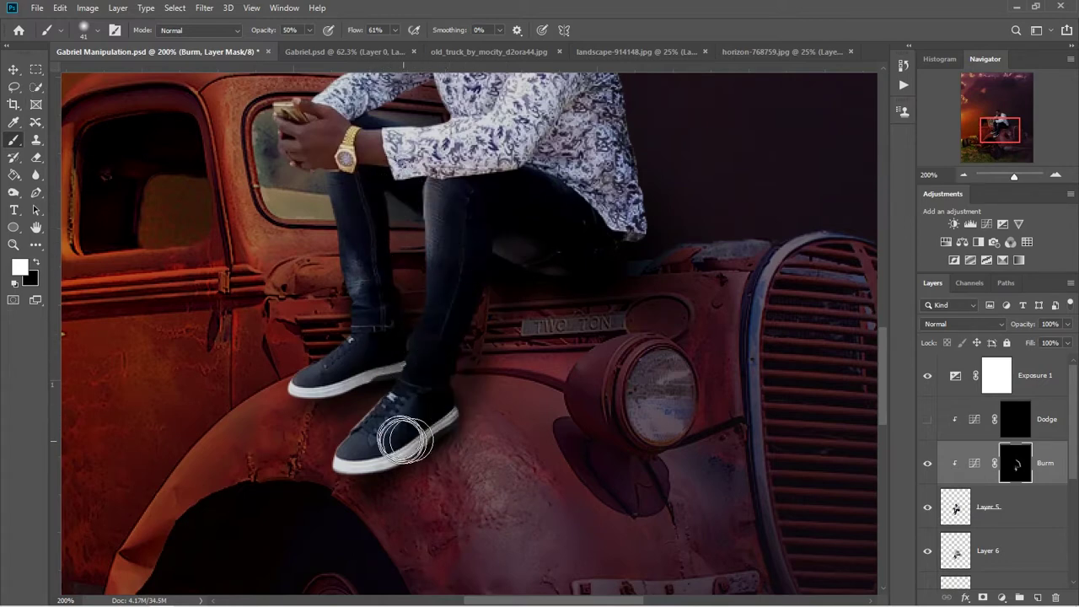
pyautogui.keyDown('alt'); pyautogui.rightClick(403, 381); pyautogui.keyUp('alt')
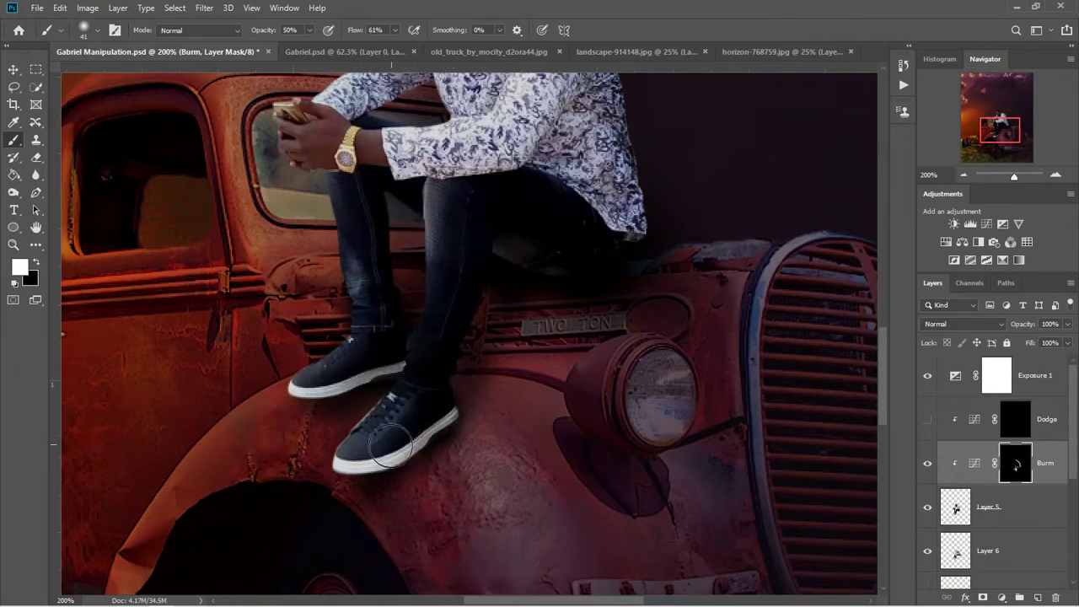
pyautogui.click(554, 264)
# Darken the shirt near the arm, then fit the view and toggle Burn to compare.
pyautogui.moveTo(553, 190); pyautogui.dragTo(536, 316)
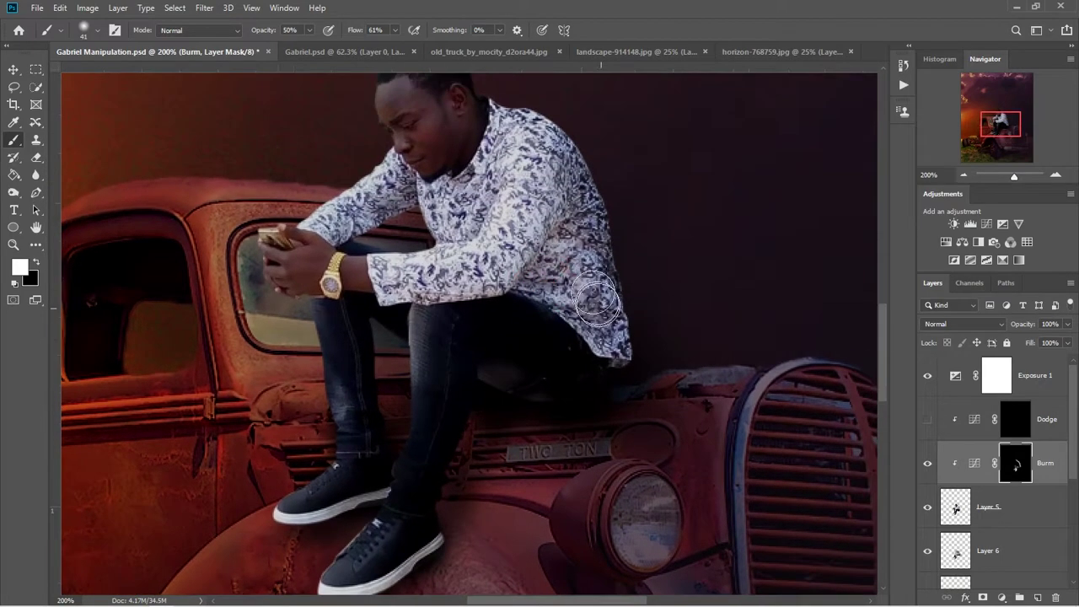
pyautogui.click(494, 217)
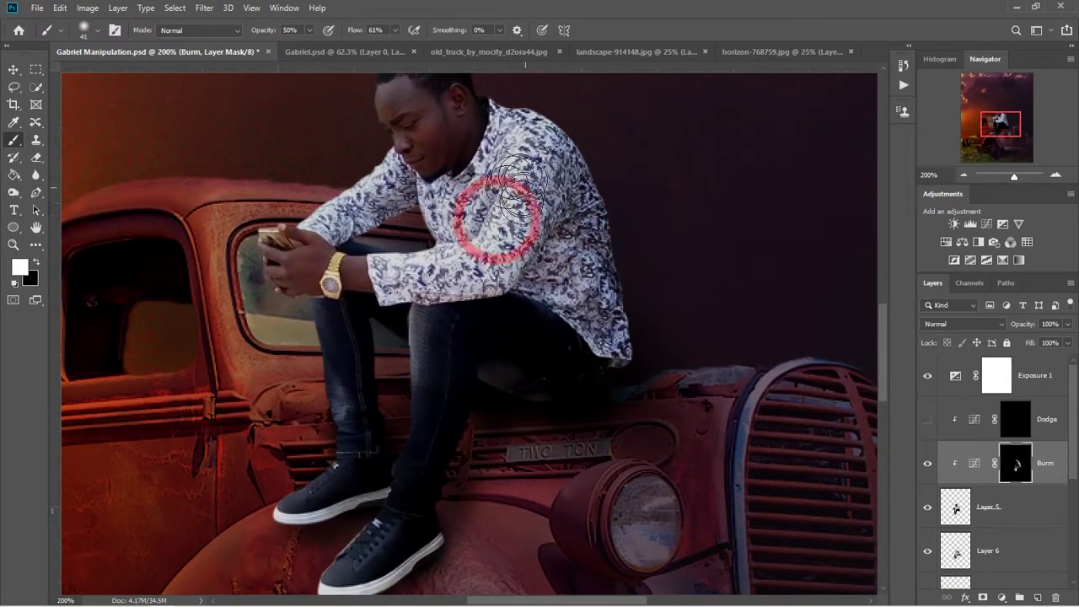
pyautogui.click(549, 193)
pyautogui.click(513, 276)
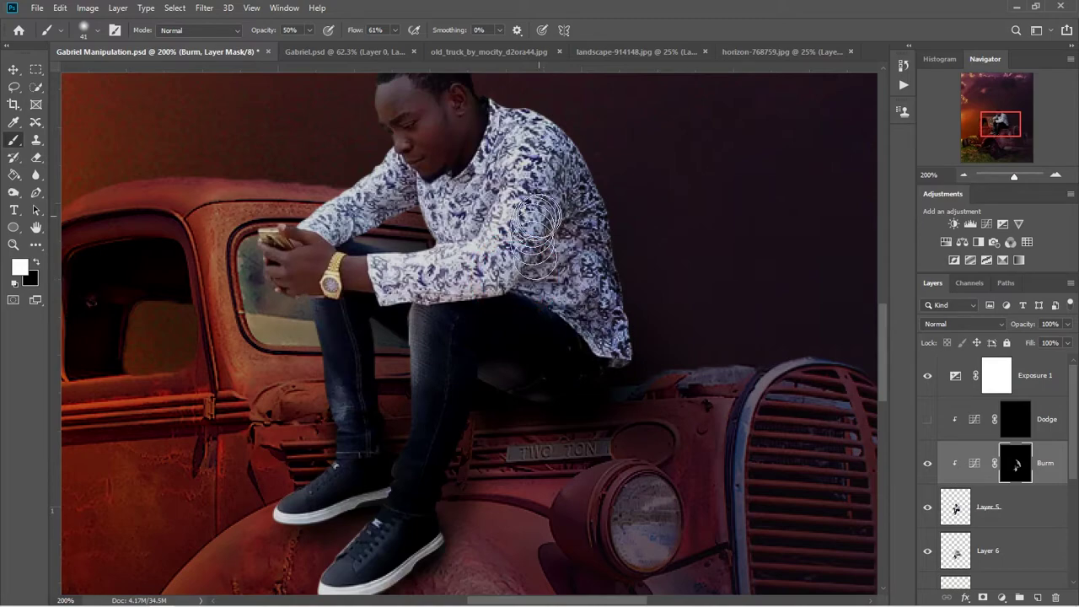
pyautogui.hotkey('ctrl', '0')
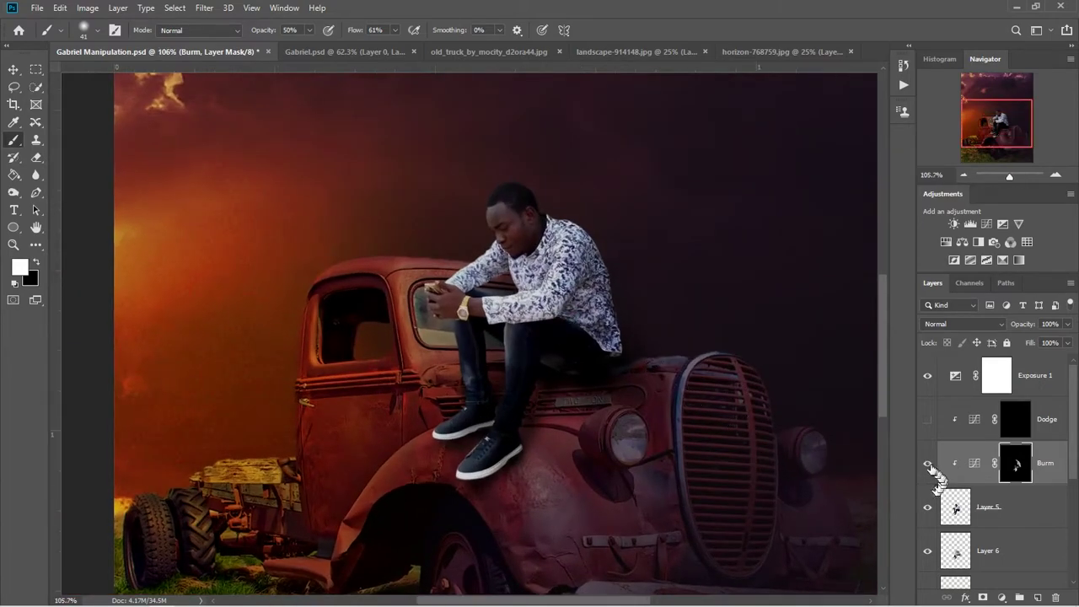
pyautogui.click(928, 463)
pyautogui.click(927, 462)
pyautogui.doubleClick(913, 472)
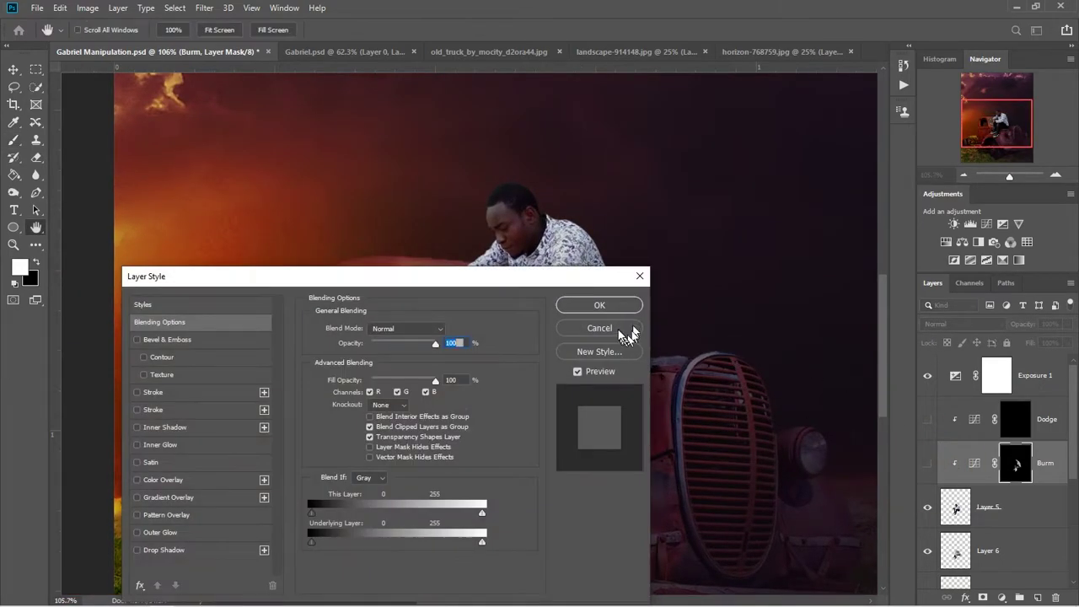
# Dismiss the Layer Style dialog, turn the Burn and Dodge layers back on, and select the Dodge mask.
pyautogui.click(619, 329)
pyautogui.click(927, 463)
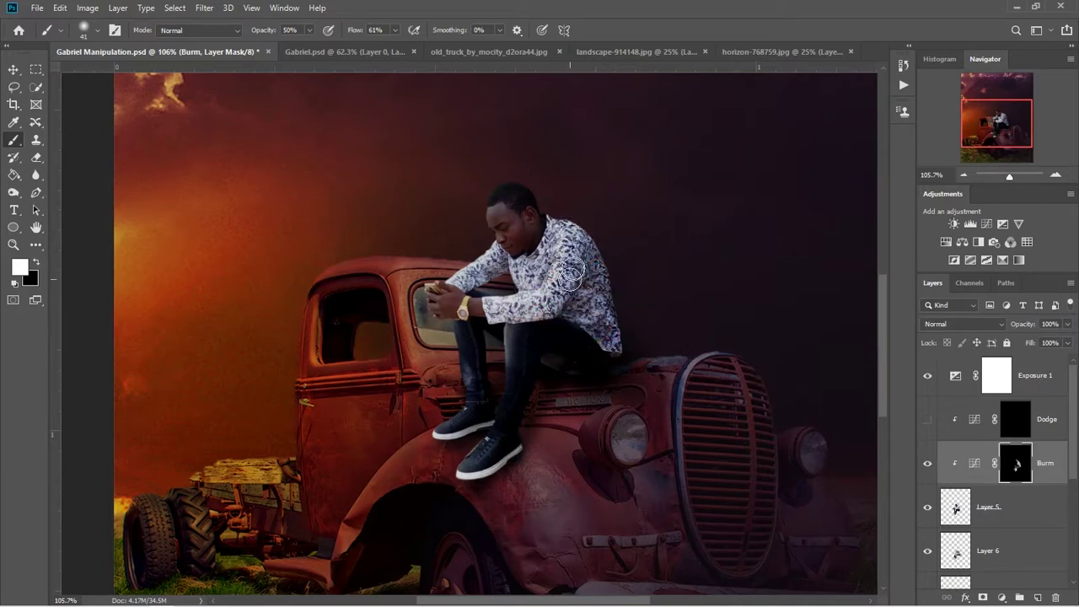
pyautogui.click(959, 419)
pyautogui.click(928, 419)
pyautogui.scroll(4, 483, 316)
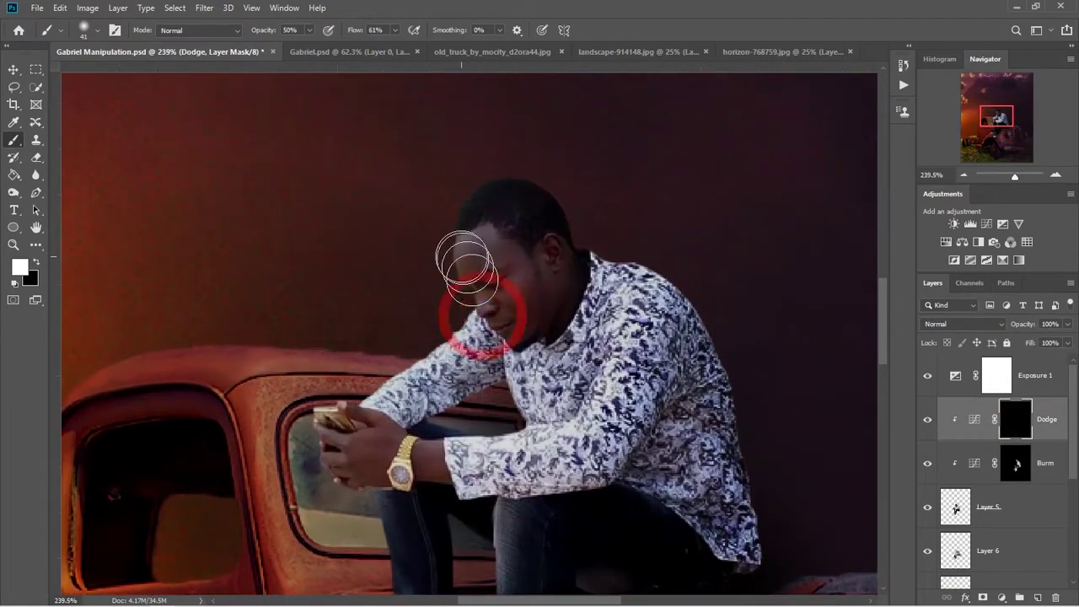
# Paint soft white highlights on the man's face, hands, jeans and shoes.
pyautogui.moveTo(482, 316)
pyautogui.mouseDown()
pyautogui.moveTo(462, 274)
pyautogui.moveTo(459, 350)
pyautogui.moveTo(349, 446)
pyautogui.mouseUp()
pyautogui.scroll(-3, 349, 446)
pyautogui.moveTo(468, 366); pyautogui.dragTo(456, 479)
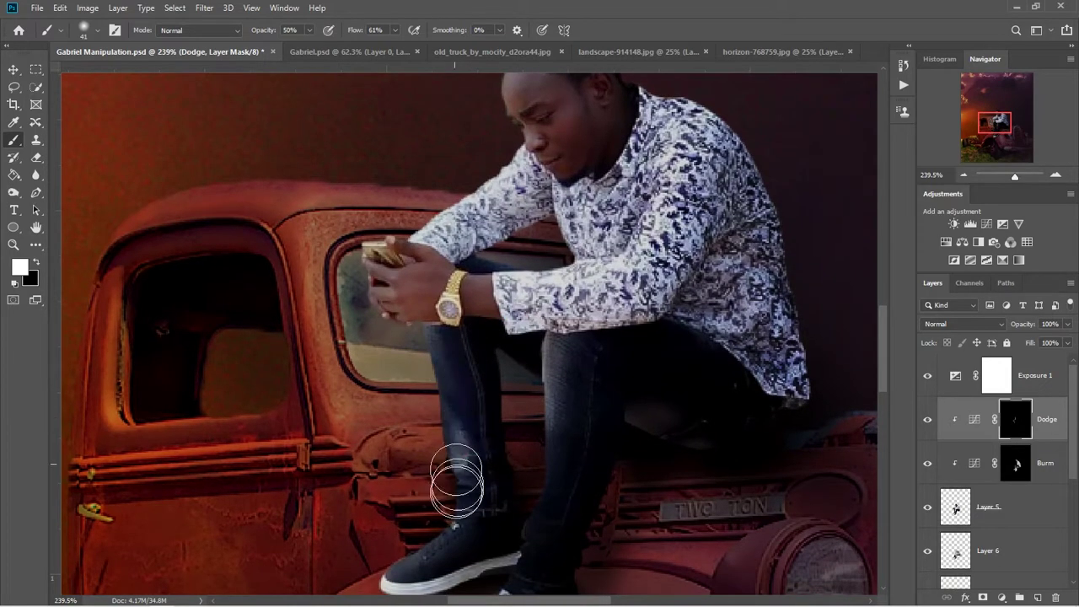
pyautogui.scroll(-3, 430, 379)
pyautogui.moveTo(428, 385)
pyautogui.mouseDown()
pyautogui.moveTo(390, 442)
pyautogui.moveTo(433, 373)
pyautogui.mouseUp()
pyautogui.scroll(-3, 434, 374)
pyautogui.moveTo(425, 422)
pyautogui.mouseDown()
pyautogui.moveTo(480, 363)
pyautogui.moveTo(446, 385)
pyautogui.mouseUp()
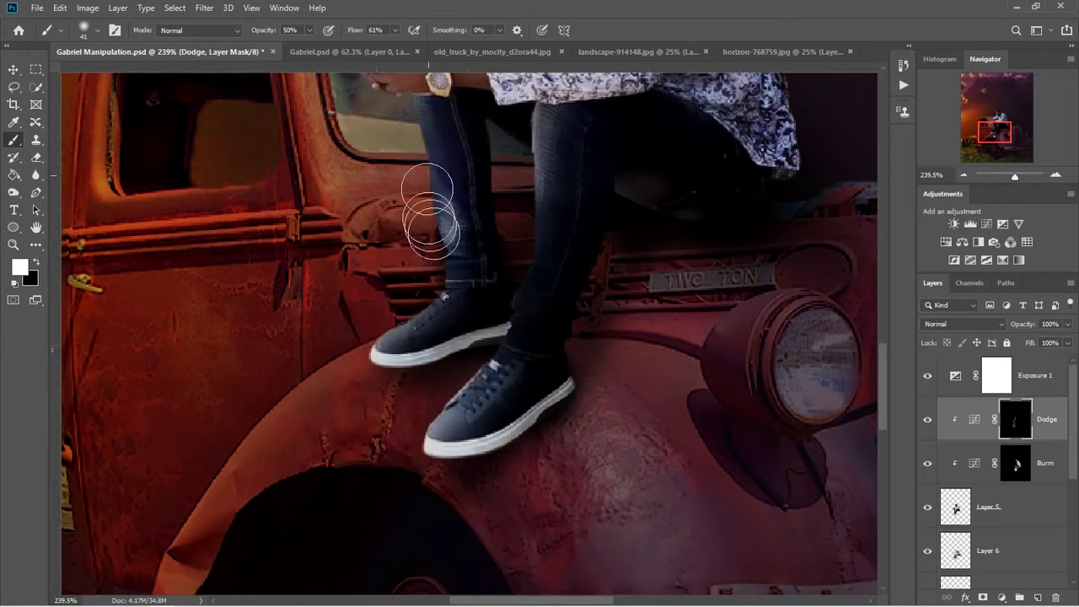
# Resize the brush smaller, then larger, and zoom out to see the whole man.
pyautogui.keyDown('alt'); pyautogui.rightClick(505, 188); pyautogui.keyUp('alt')
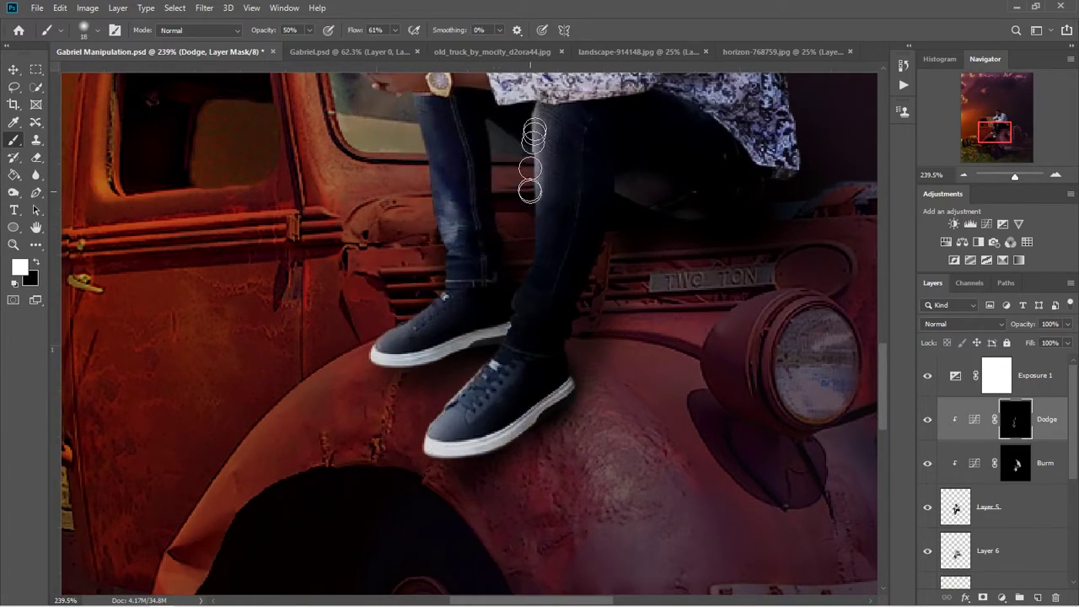
pyautogui.scroll(-2, 517, 251)
pyautogui.scroll(-2, 531, 303)
pyautogui.scroll(-1, 550, 363)
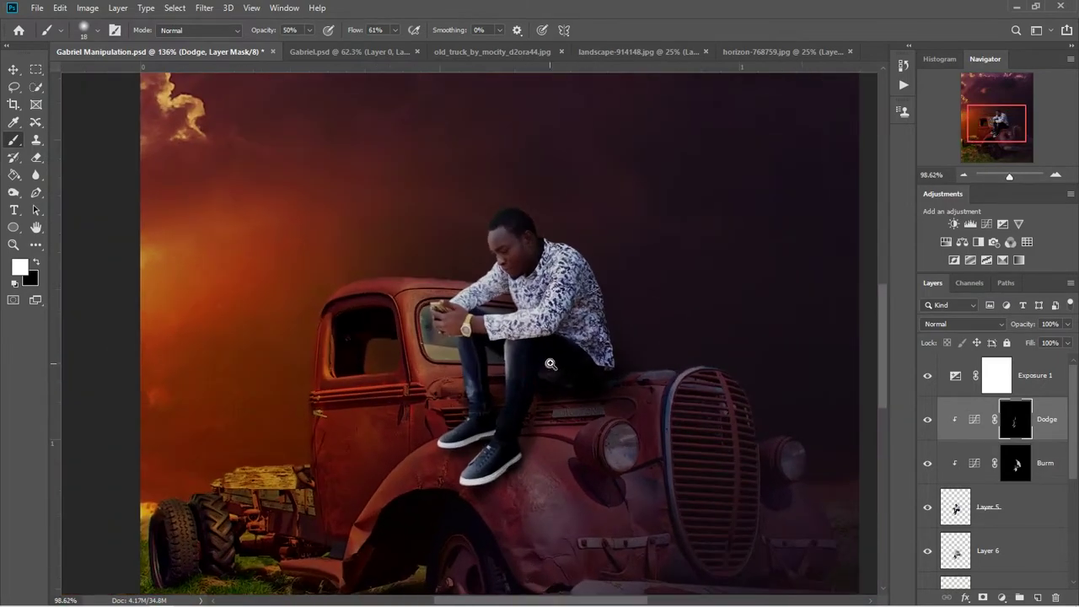
pyautogui.scroll(3, 557, 371)
pyautogui.keyDown('alt'); pyautogui.rightClick(486, 211); pyautogui.keyUp('alt')
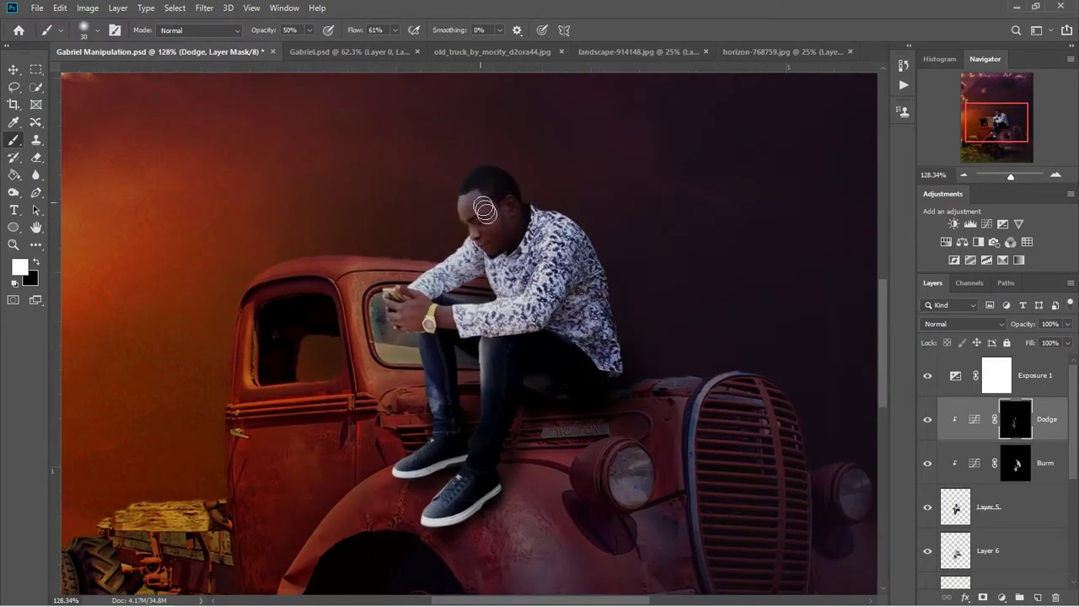
pyautogui.keyDown('alt'); pyautogui.click(573, 384); pyautogui.keyUp('alt')
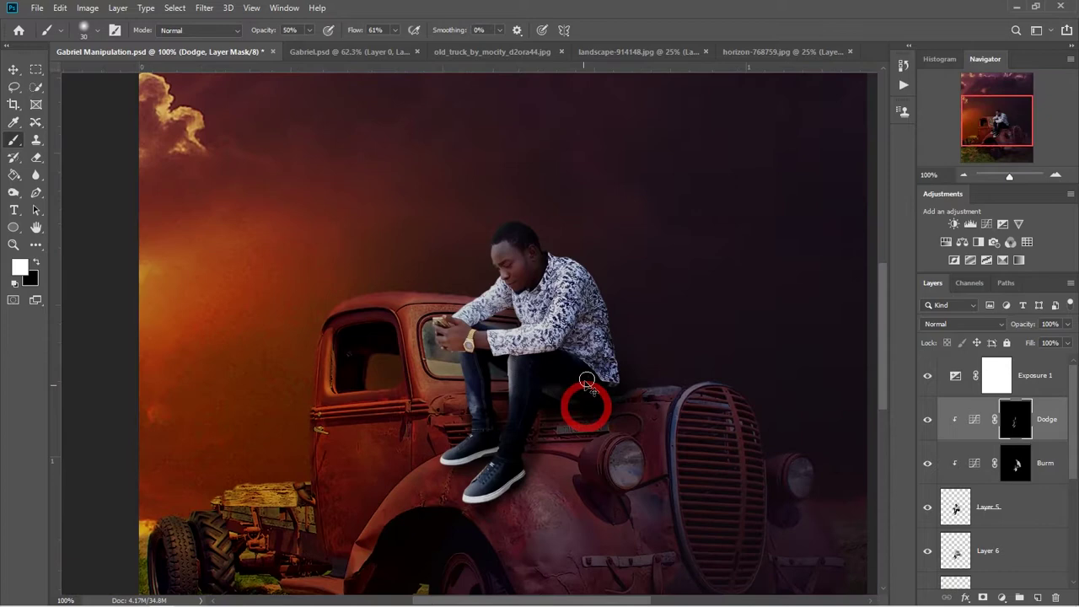
# Toggle the Dodge layer's visibility off and on twice to compare the highlights.
pyautogui.click(927, 420)
pyautogui.click(927, 420)
pyautogui.click(928, 419)
pyautogui.click(928, 420)
pyautogui.click(927, 420)
pyautogui.click(927, 420)
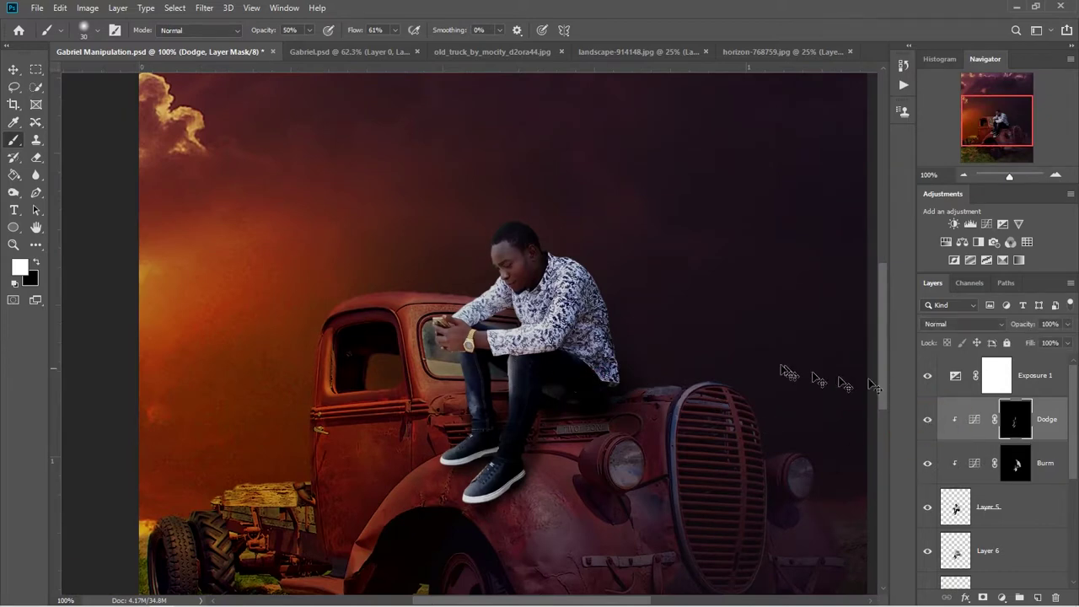
pyautogui.scroll(-2, 674, 400)
pyautogui.scroll(-2, 675, 400)
pyautogui.scroll(-1, 650, 373)
pyautogui.scroll(-1, 578, 414)
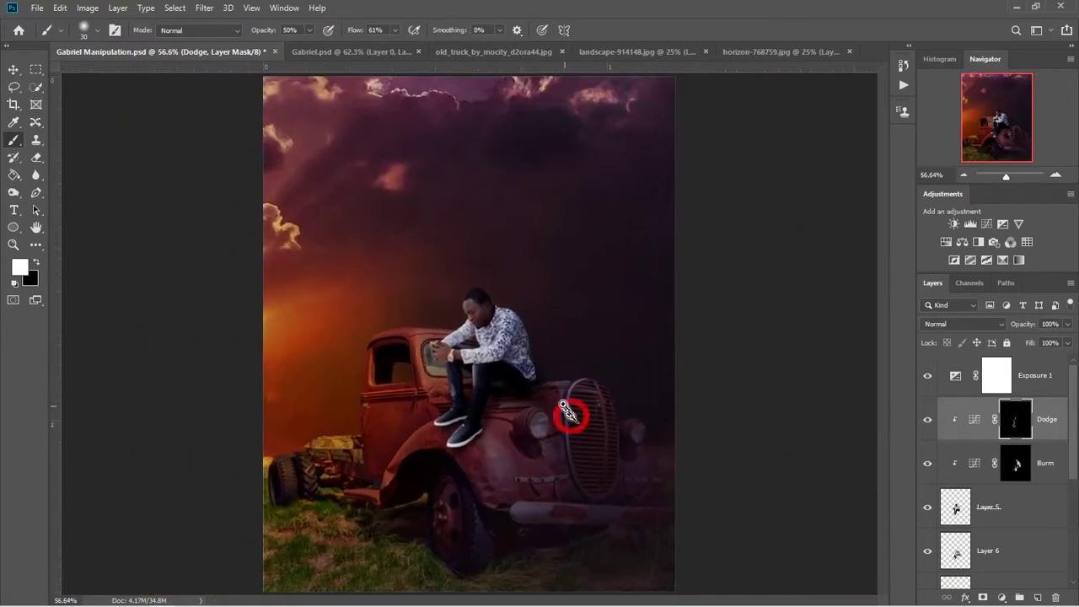
# Add a clipped Color Balance adjustment with midtones Red +15, Green −7, Blue +2.
pyautogui.click(1001, 597)
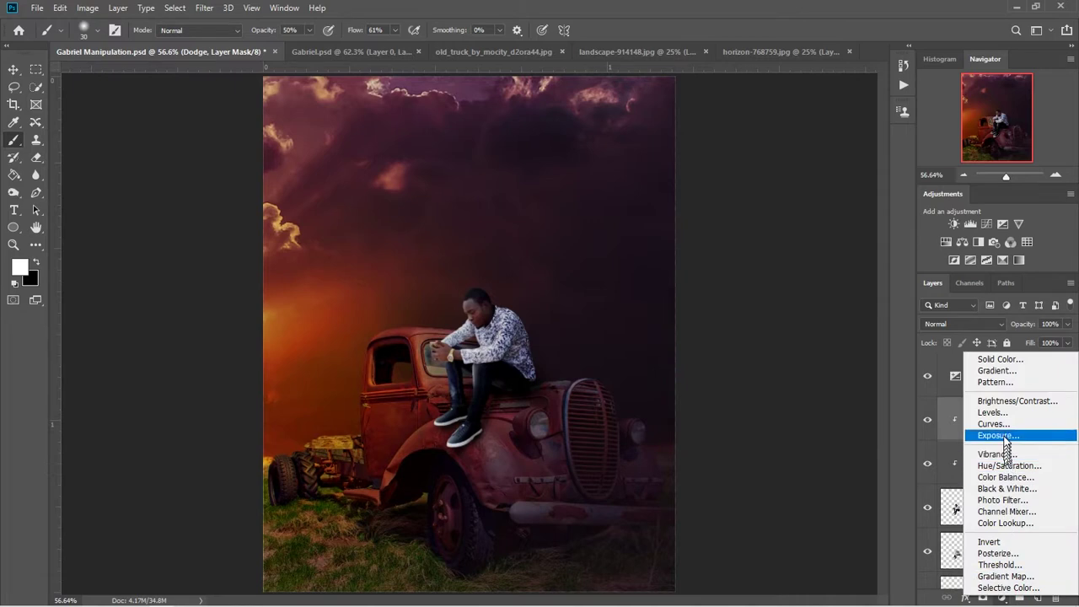
pyautogui.click(1004, 476)
pyautogui.moveTo(766, 197); pyautogui.dragTo(760, 198)
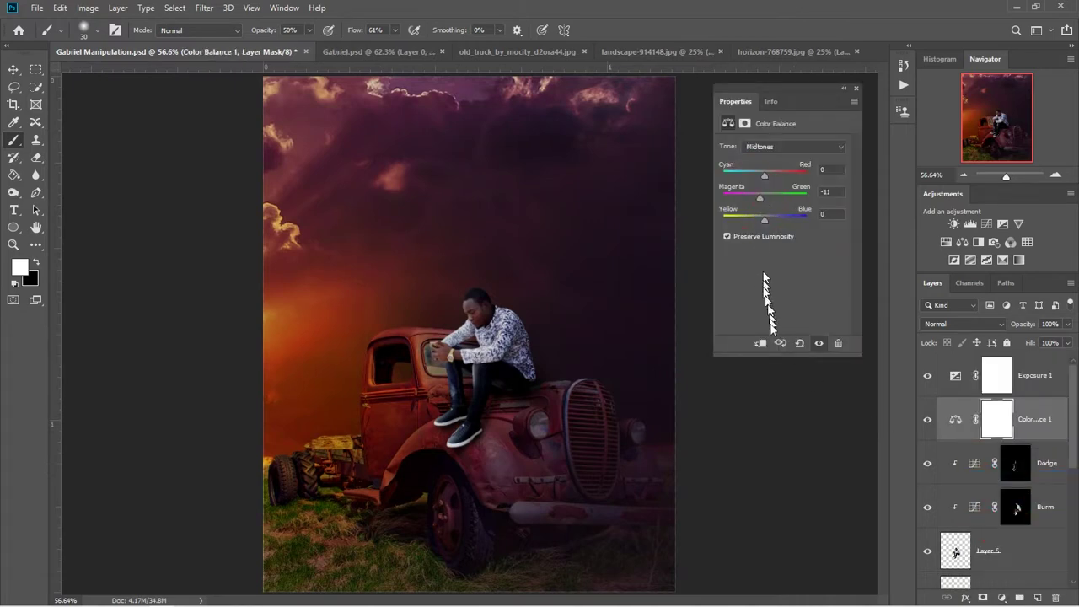
pyautogui.click(760, 343)
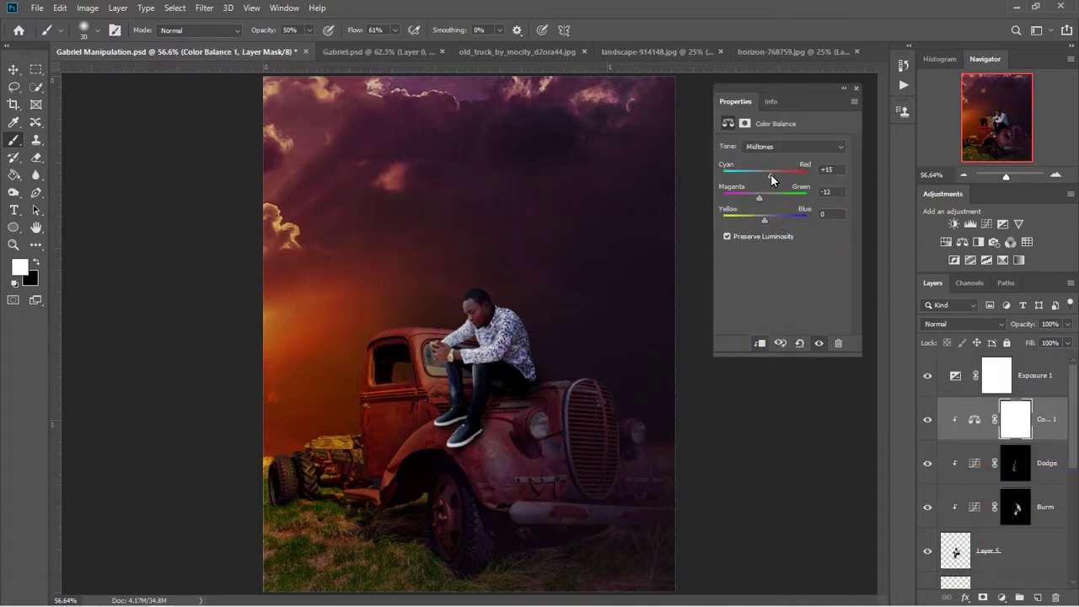
pyautogui.moveTo(771, 173); pyautogui.dragTo(767, 174)
pyautogui.moveTo(763, 219)
pyautogui.mouseDown()
pyautogui.moveTo(757, 196)
pyautogui.moveTo(771, 174)
pyautogui.mouseUp()
pyautogui.click(855, 87)
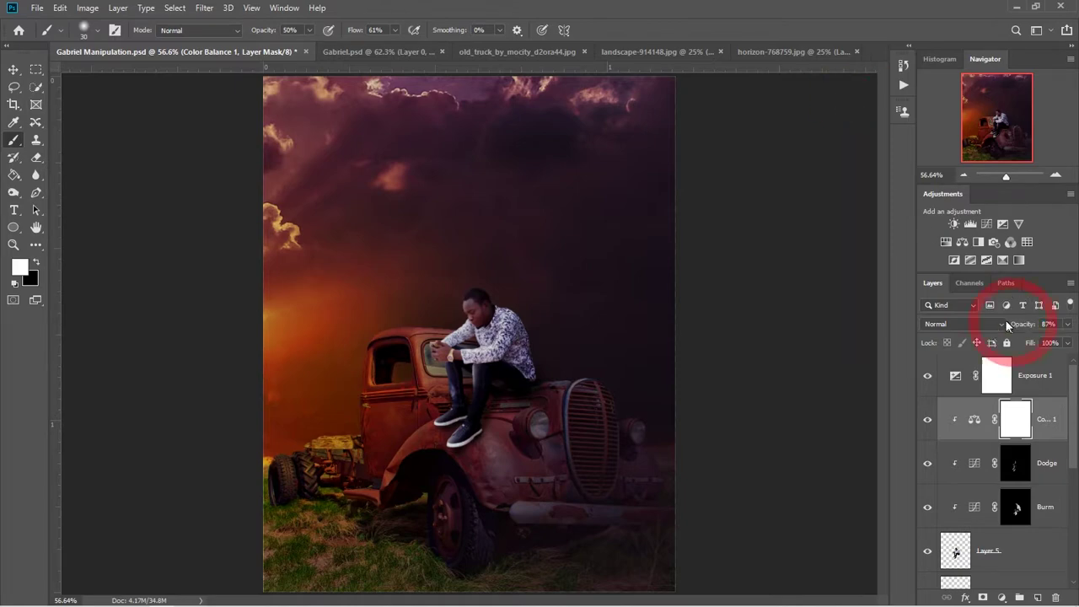
# Zoom and pan slightly to recentre the view on the man and truck.
pyautogui.scroll(-2, 524, 314)
pyautogui.scroll(4, 523, 354)
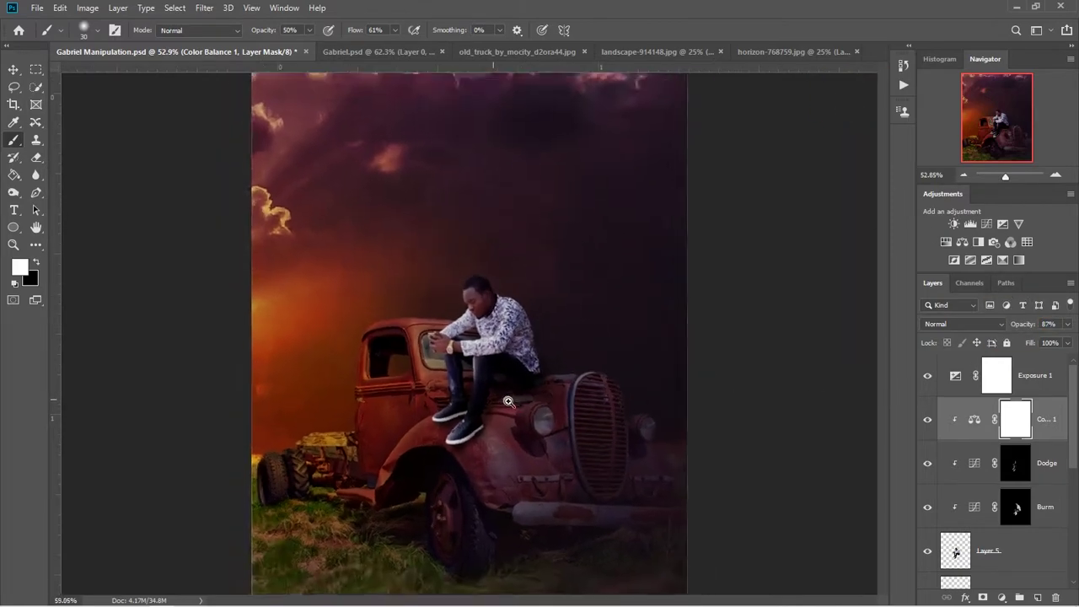
pyautogui.moveTo(521, 377); pyautogui.dragTo(523, 379)
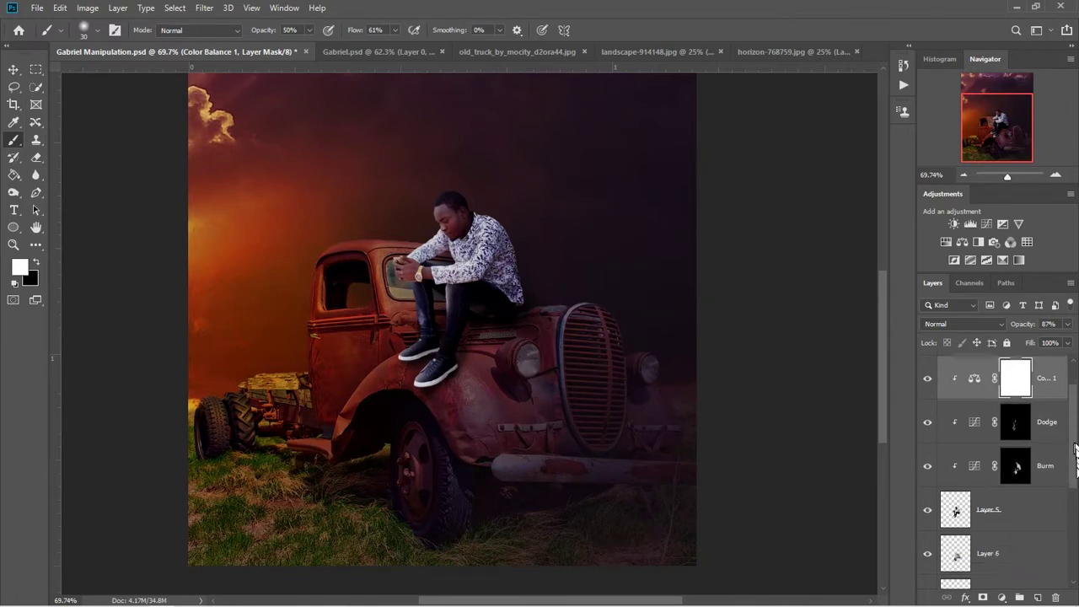
pyautogui.scroll(-5, 1046, 505)
# Select Layer 3, browse the Layers panel, then make Exposure 1 the working layer.
pyautogui.click(1046, 508)
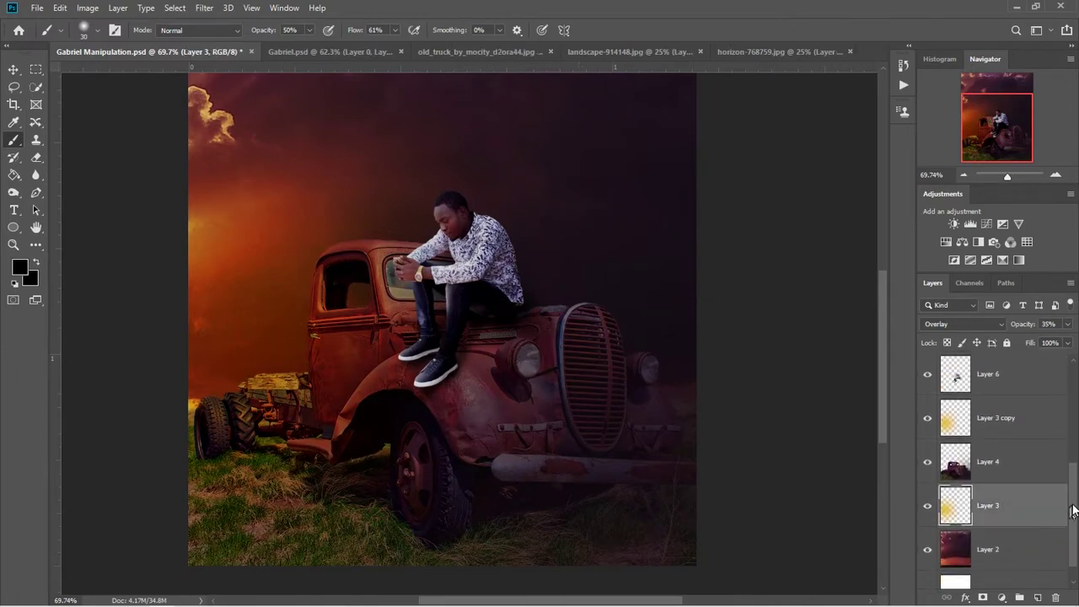
pyautogui.scroll(5, 1076, 422)
pyautogui.scroll(-5, 1045, 464)
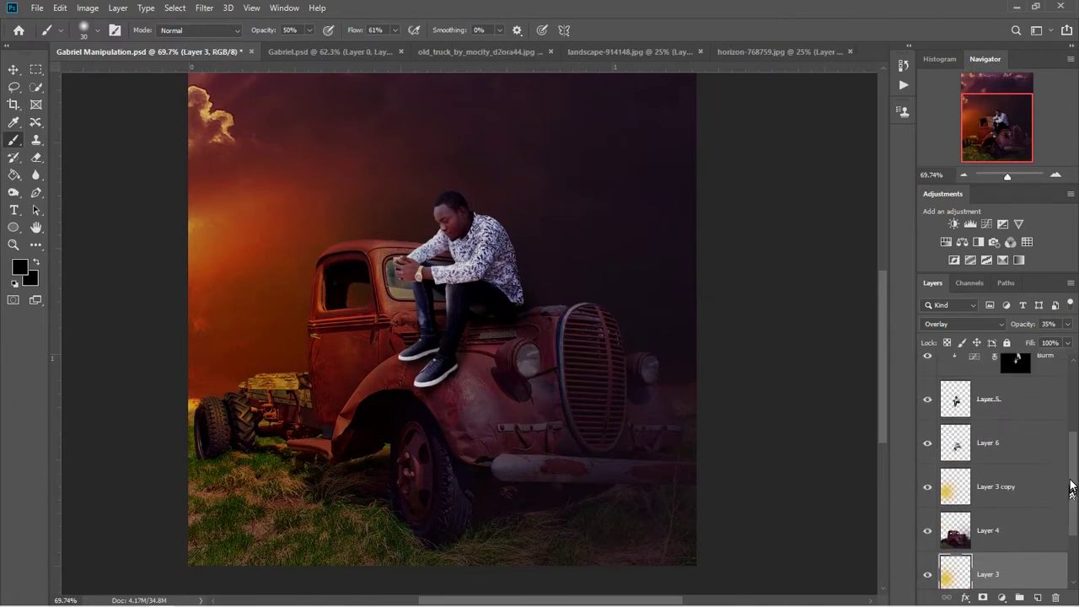
pyautogui.moveTo(1038, 506); pyautogui.dragTo(1024, 481)
pyautogui.scroll(2, 525, 429)
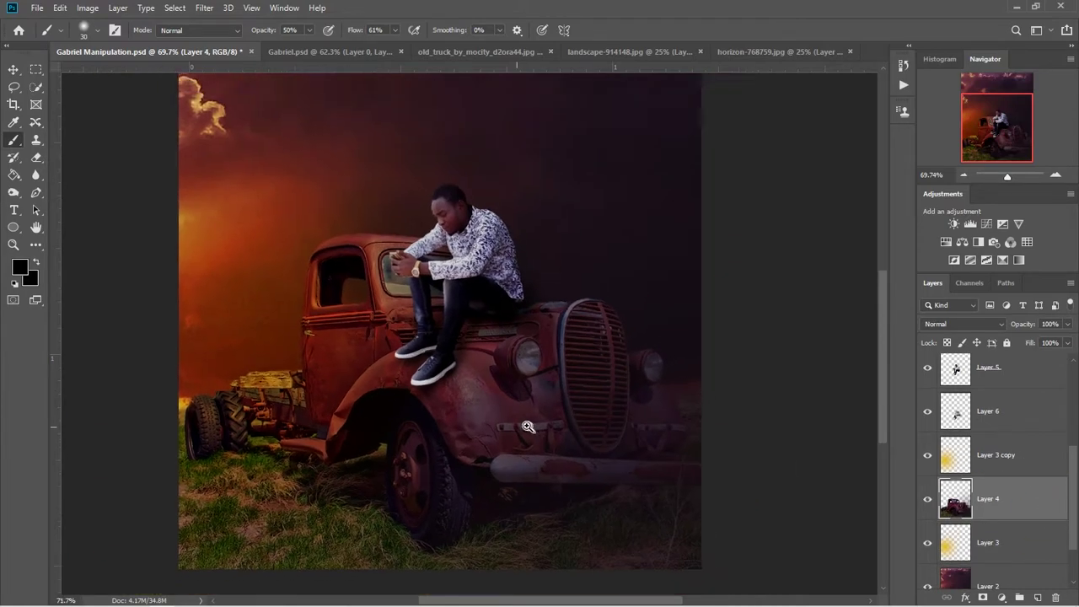
pyautogui.scroll(-3, 570, 405)
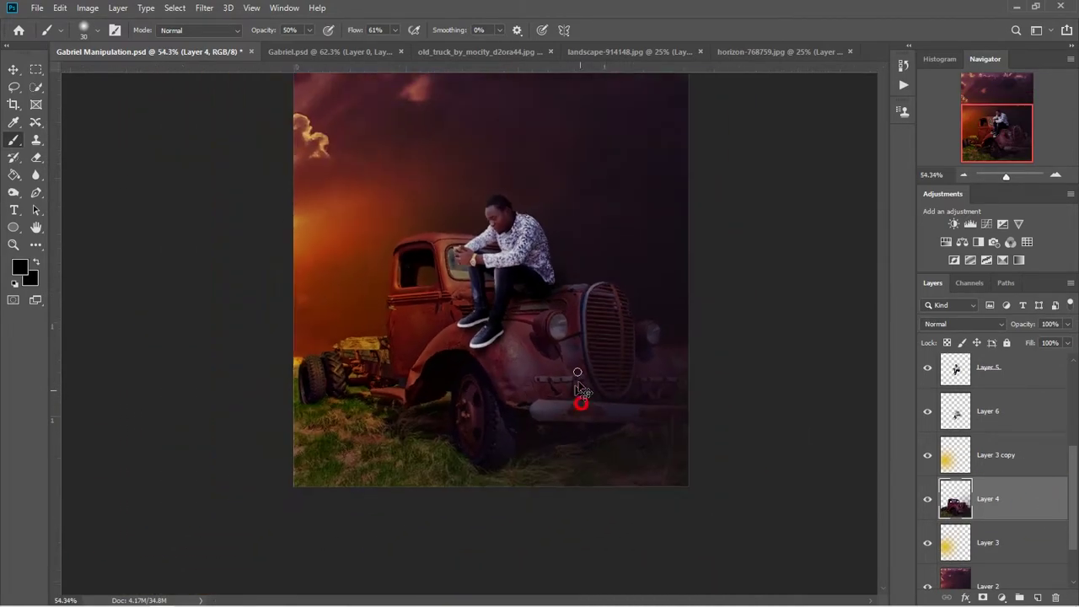
pyautogui.scroll(5, 1023, 445)
pyautogui.click(996, 375)
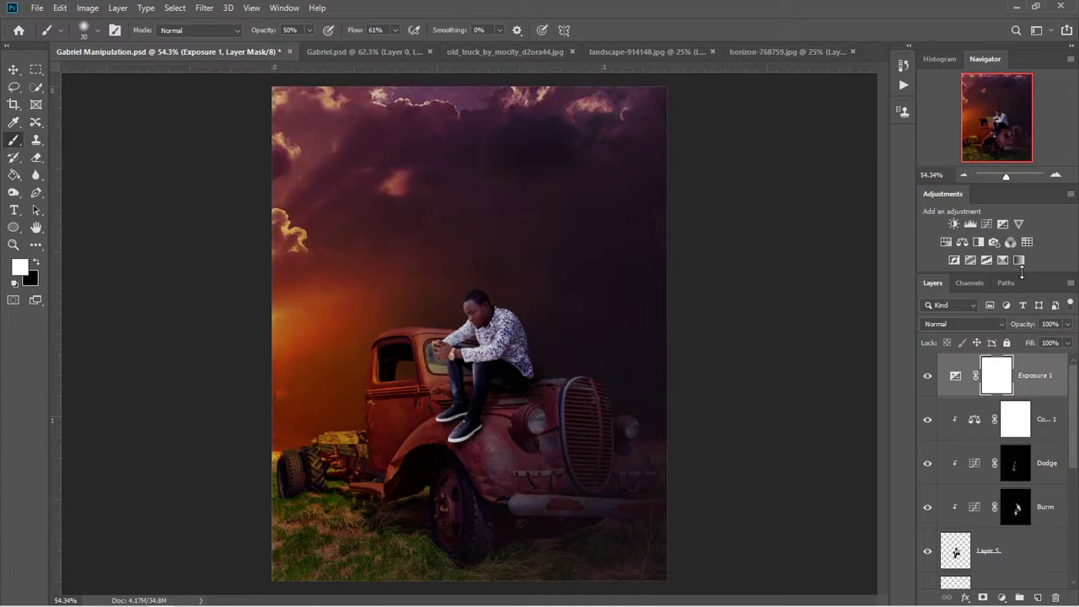
# Shrink the Navigator and dock the Layers panel into its own column beside it.
pyautogui.moveTo(1022, 271); pyautogui.dragTo(1026, 224)
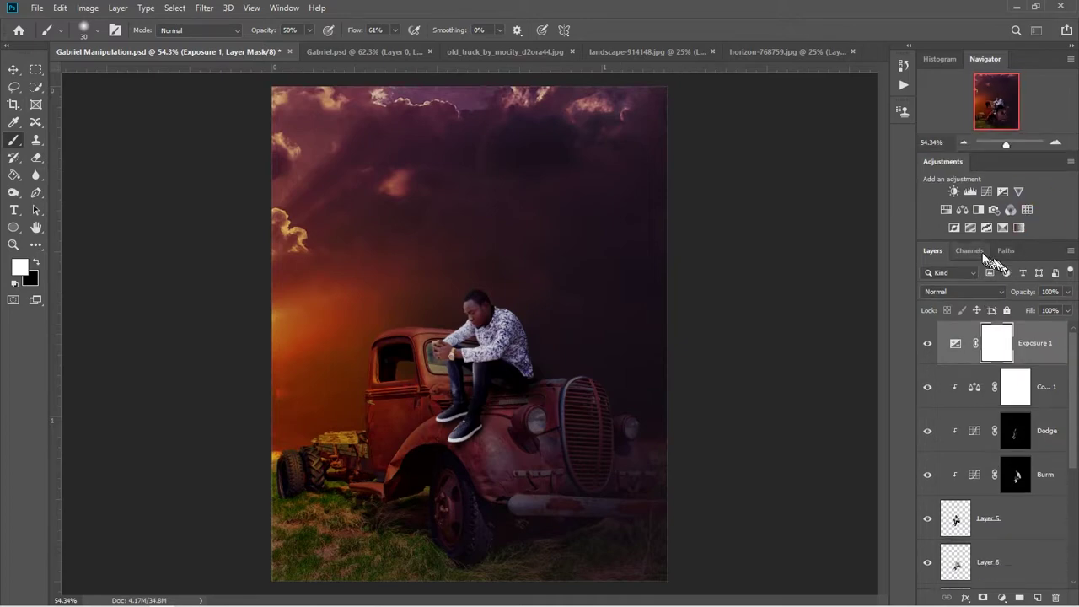
pyautogui.moveTo(993, 256); pyautogui.dragTo(914, 64)
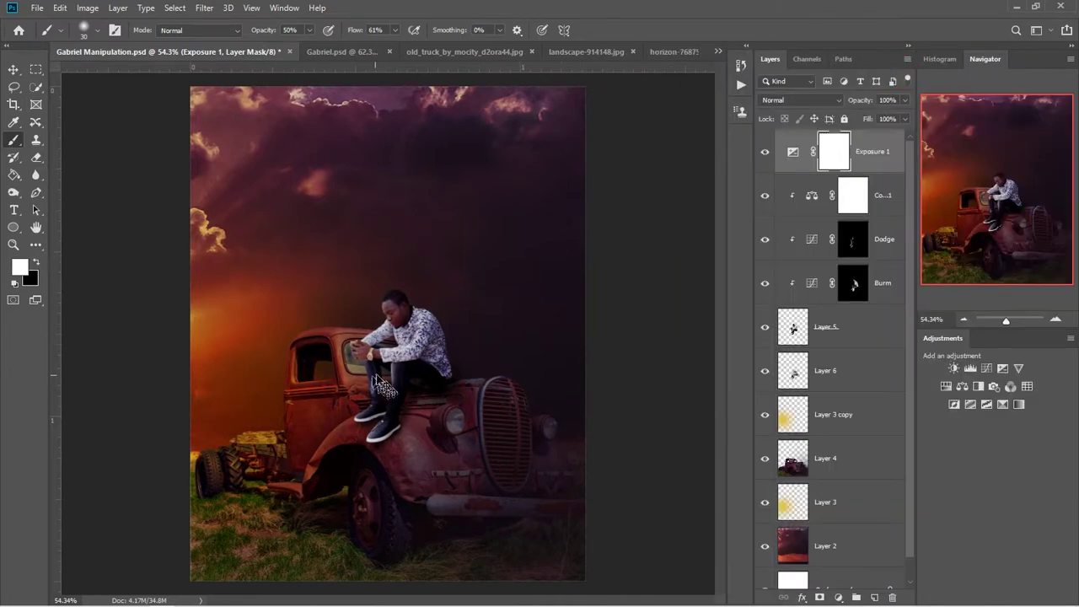
pyautogui.scroll(-1, 384, 388)
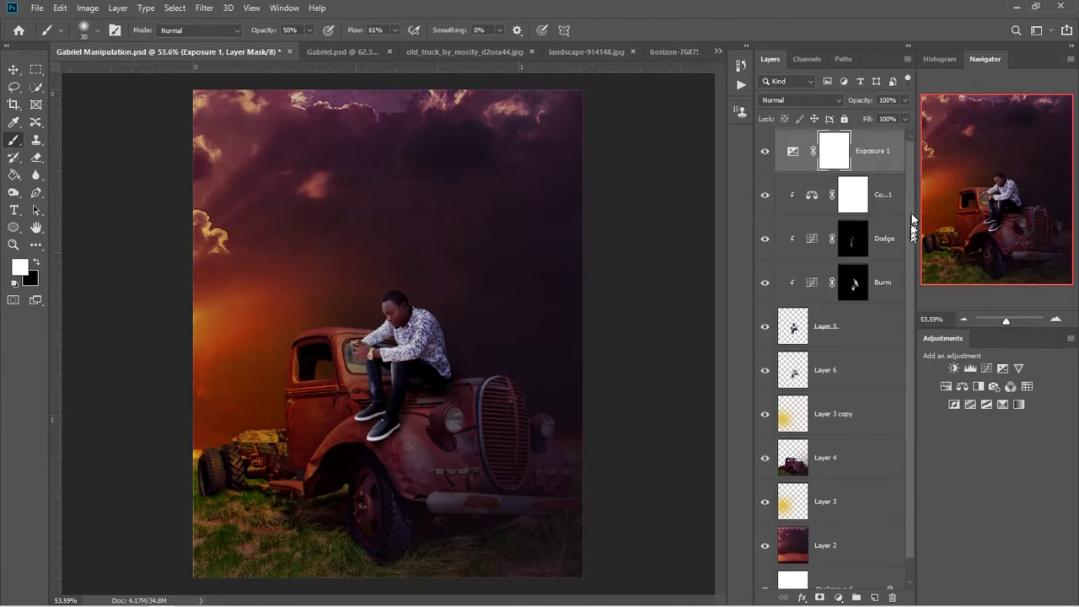
# Add a new Layer 7 above Exposure 1, keeping black as the foreground colour.
pyautogui.click(874, 597)
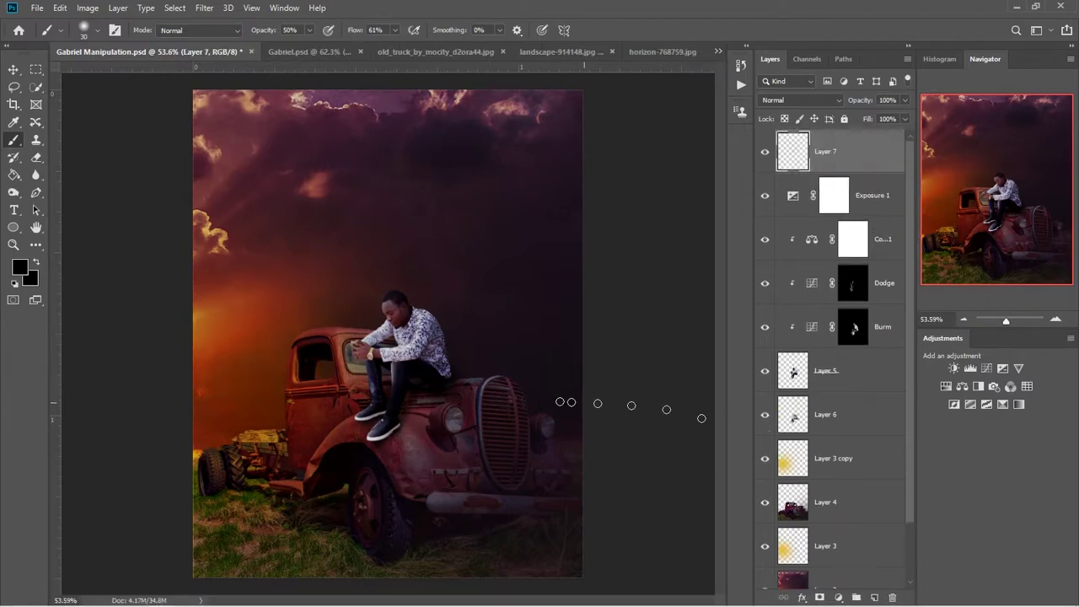
pyautogui.click(20, 268)
pyautogui.click(693, 281)
pyautogui.hotkey('alt', 'BackSpace')
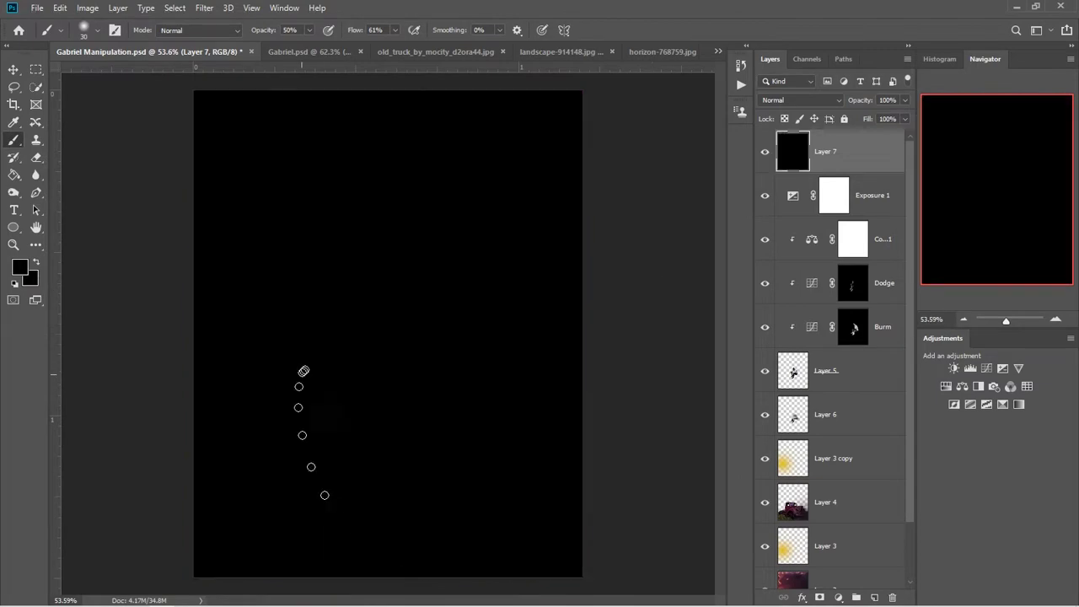
pyautogui.hotkey('ctrl', 'z')
# Draw a circular elliptical selection over the truck cab and fill it with black.
pyautogui.click(35, 70)
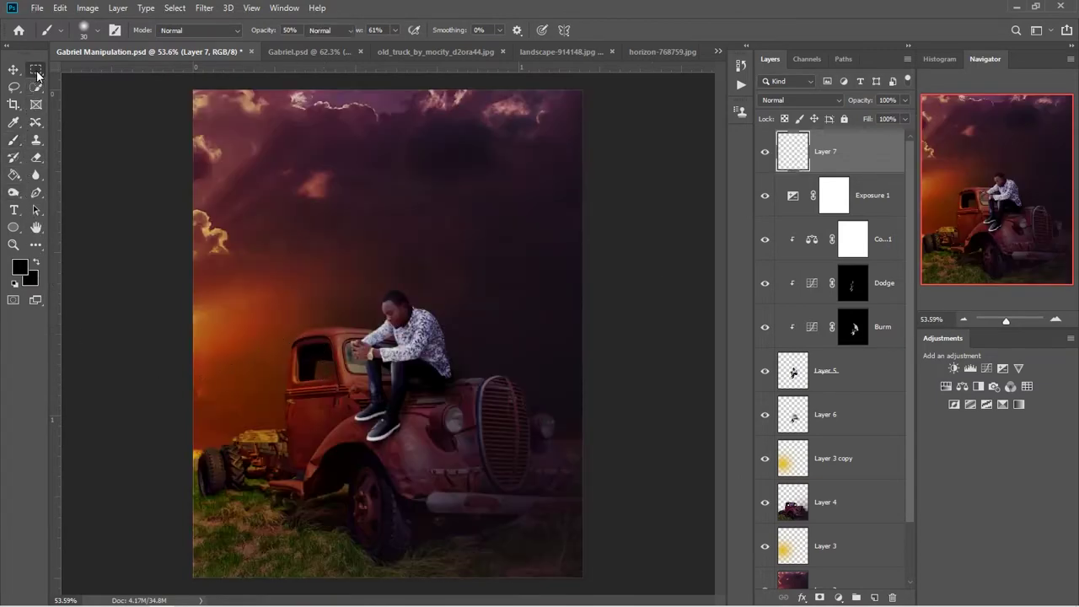
pyautogui.click(93, 82)
pyautogui.moveTo(243, 247)
pyautogui.mouseDown()
pyautogui.moveTo(419, 407)
pyautogui.moveTo(411, 416)
pyautogui.mouseUp()
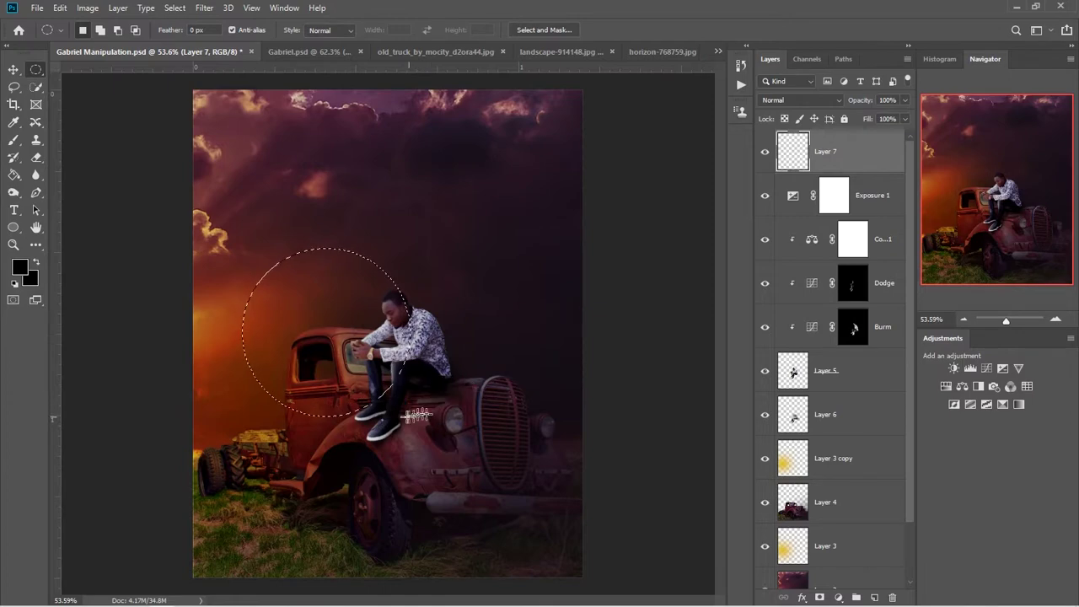
pyautogui.hotkey('alt', 'BackSpace')
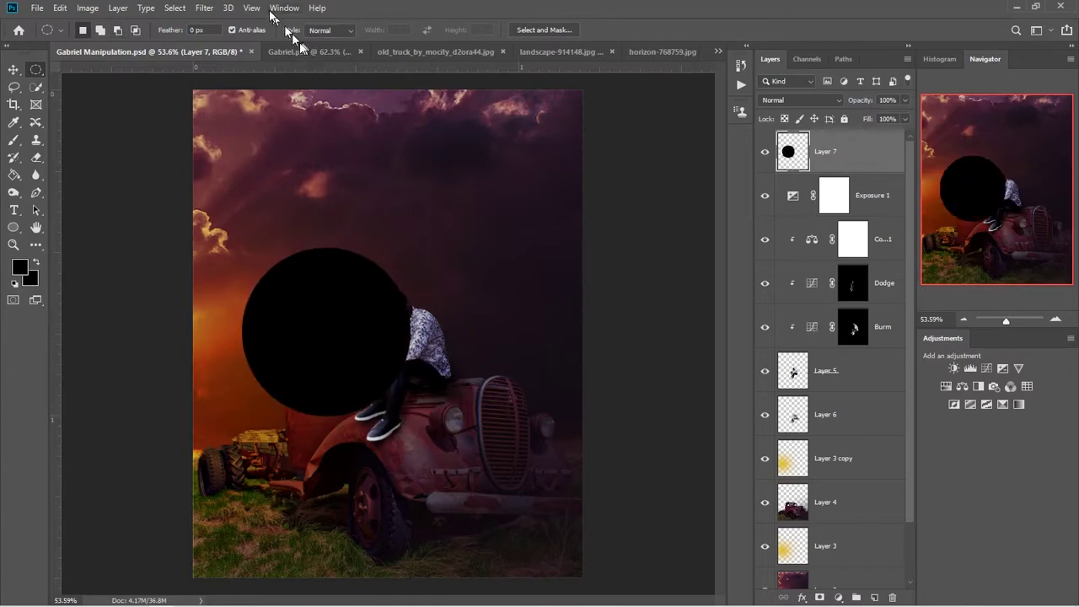
# Try a 105mm Prime Lens Flare on the circle, then cancel it.
pyautogui.click(204, 8)
pyautogui.click(406, 310)
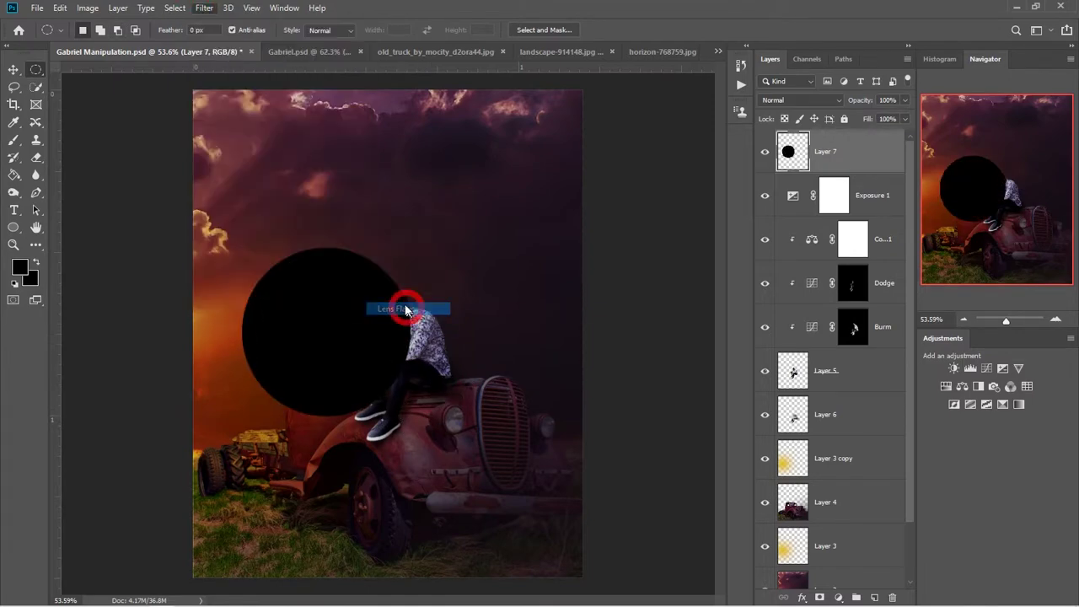
pyautogui.moveTo(511, 114); pyautogui.dragTo(683, 67)
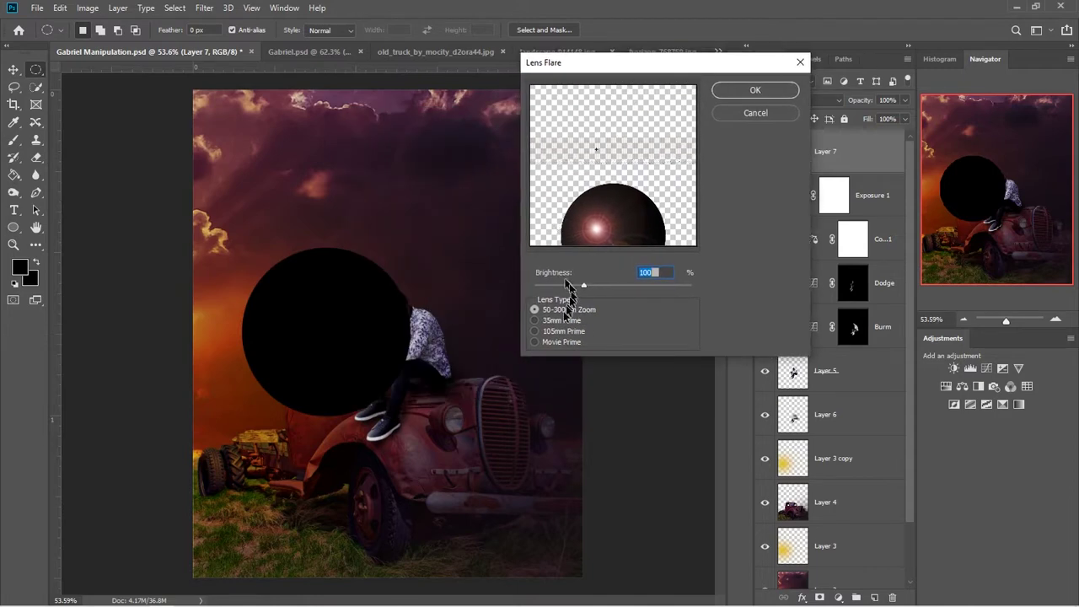
pyautogui.click(535, 331)
pyautogui.moveTo(614, 239); pyautogui.dragTo(630, 240)
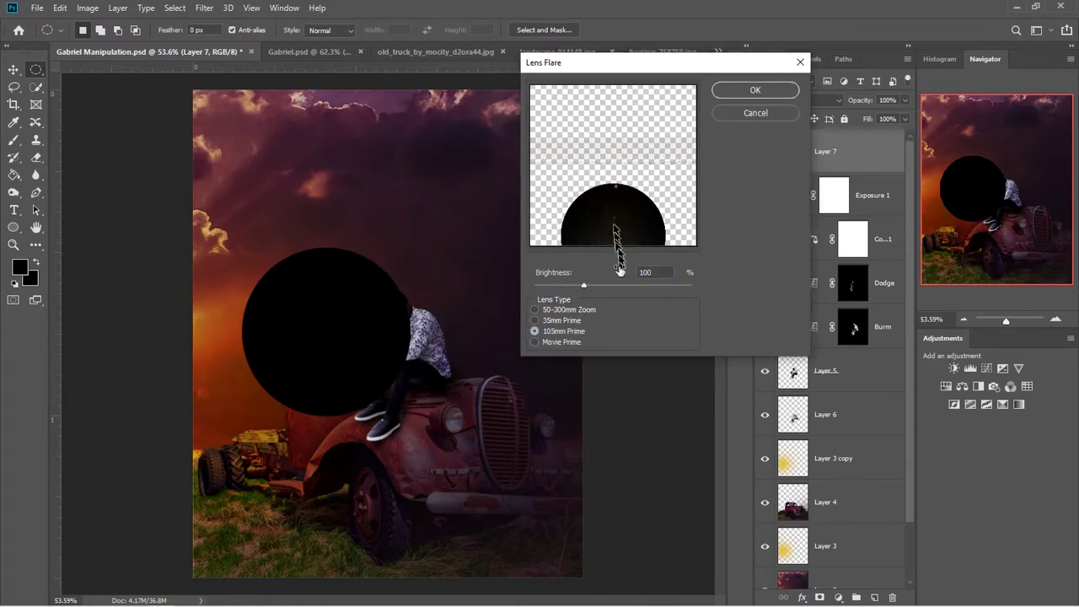
pyautogui.click(756, 115)
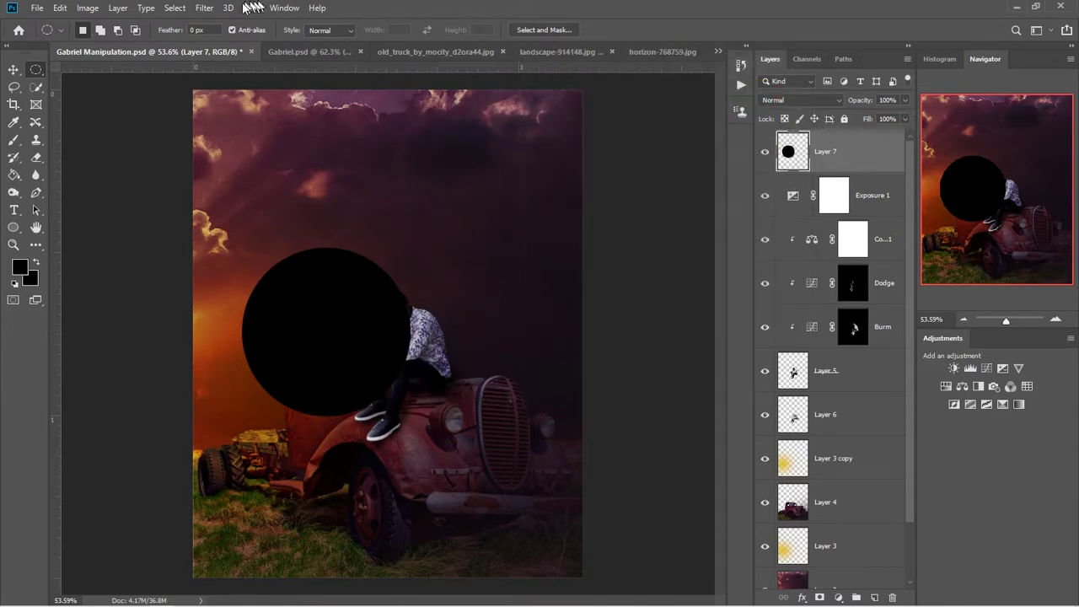
# Apply a 105mm Prime Lens Flare at 137% brightness to the black circle.
pyautogui.click(204, 7)
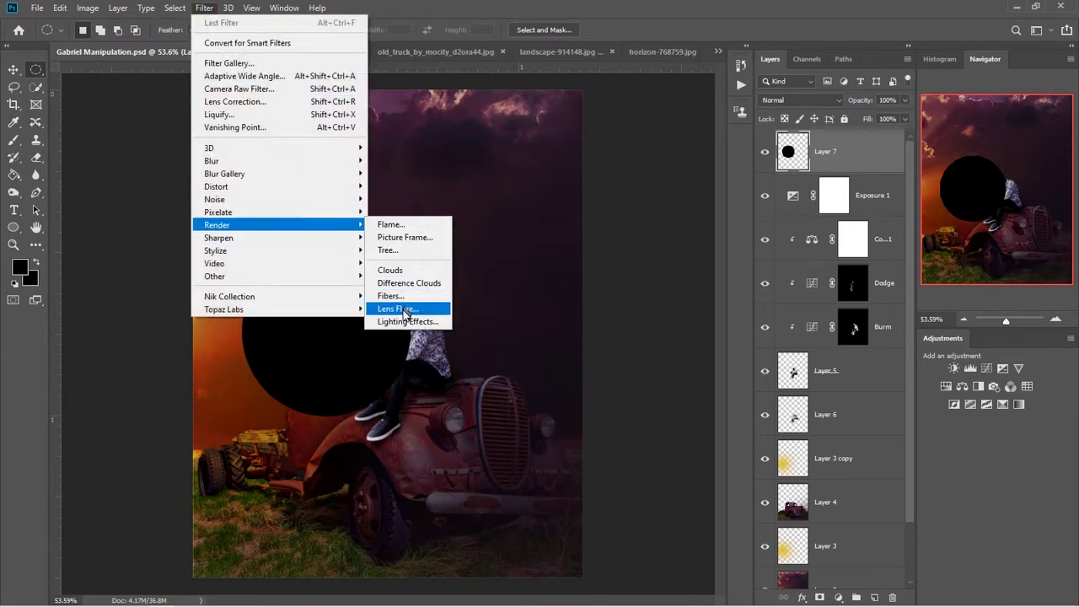
pyautogui.click(407, 308)
pyautogui.click(533, 342)
pyautogui.click(536, 321)
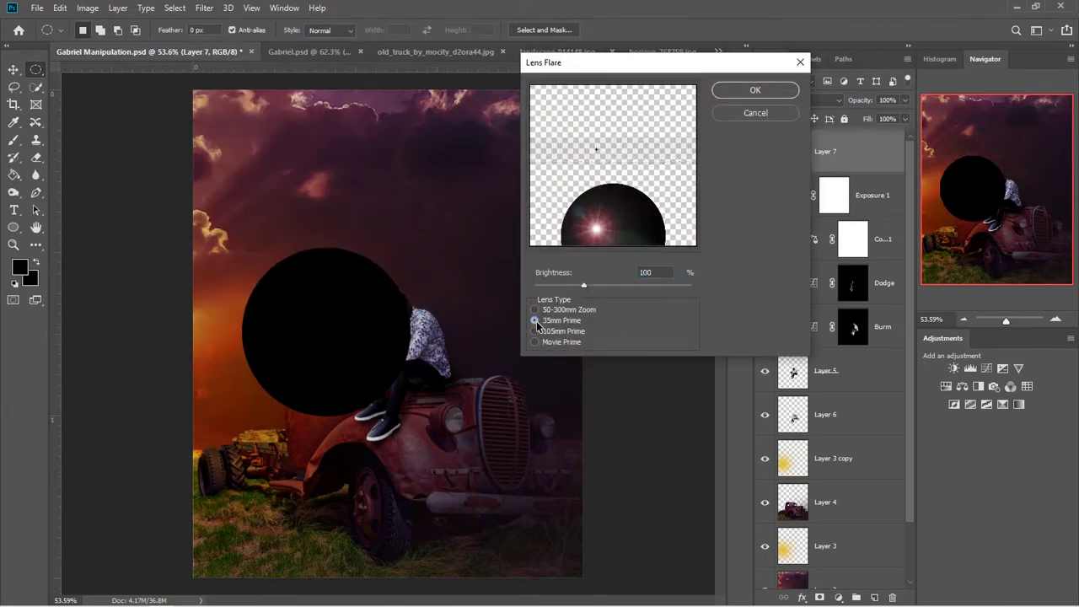
pyautogui.click(534, 342)
pyautogui.click(535, 331)
pyautogui.moveTo(596, 287); pyautogui.dragTo(602, 285)
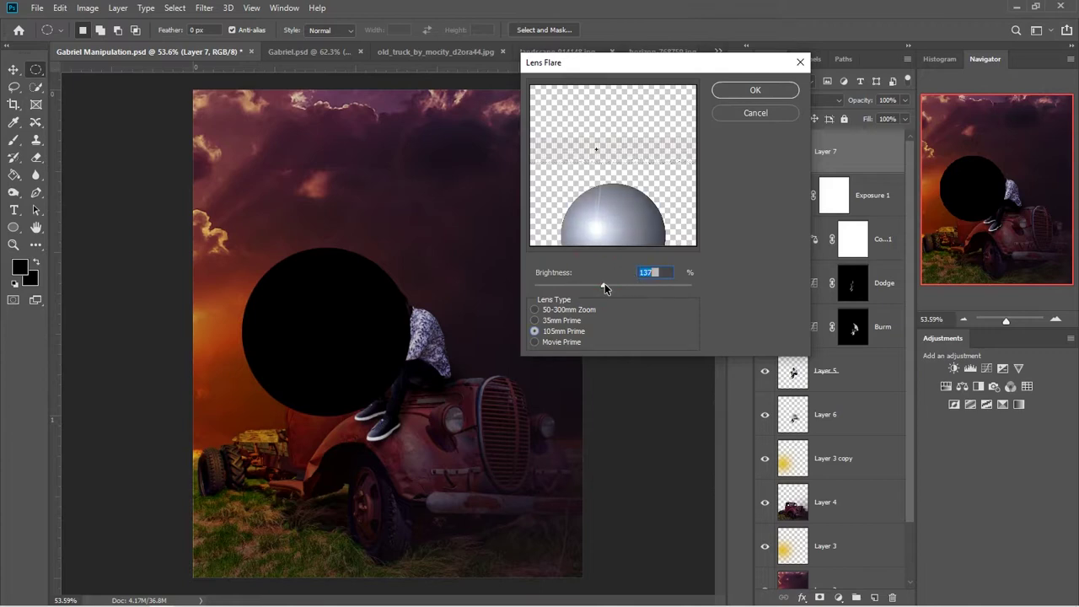
pyautogui.click(754, 91)
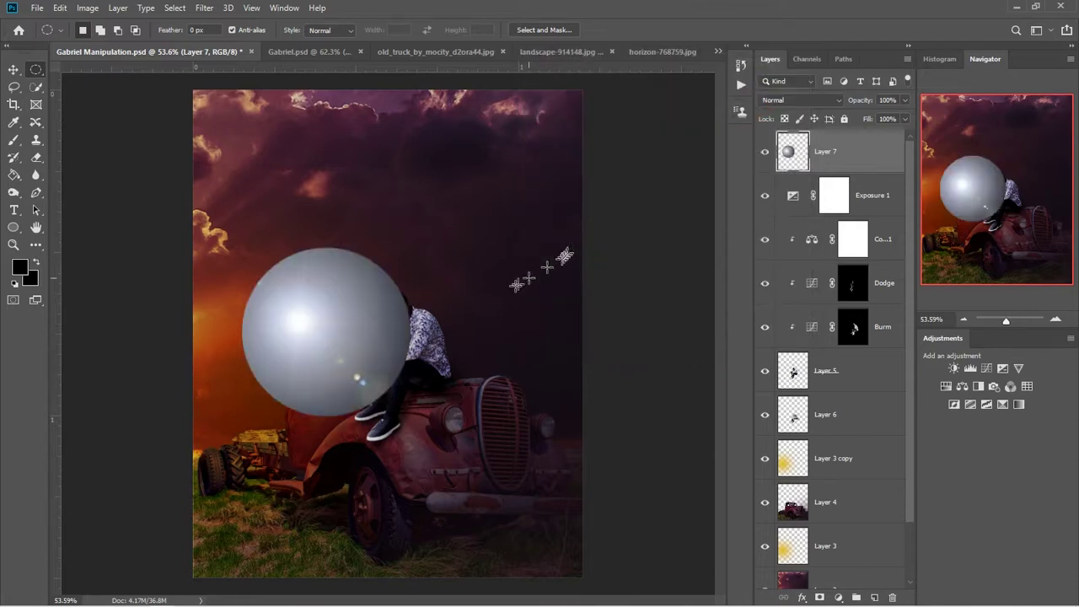
# Move the sphere down and right onto the truck's grille, then open the blend mode list.
pyautogui.press('v')
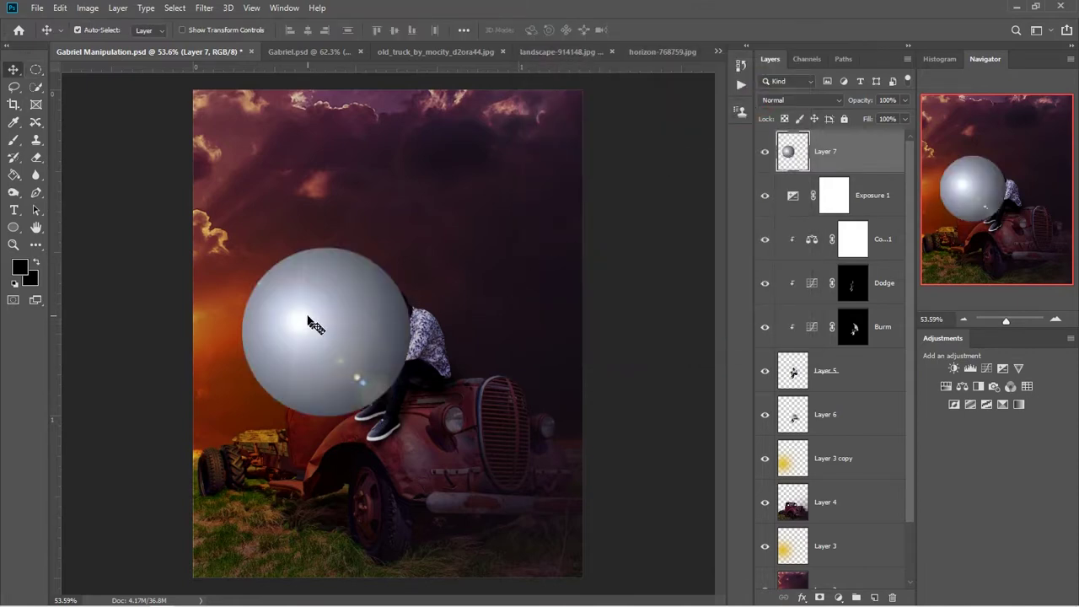
pyautogui.moveTo(308, 321); pyautogui.dragTo(465, 412)
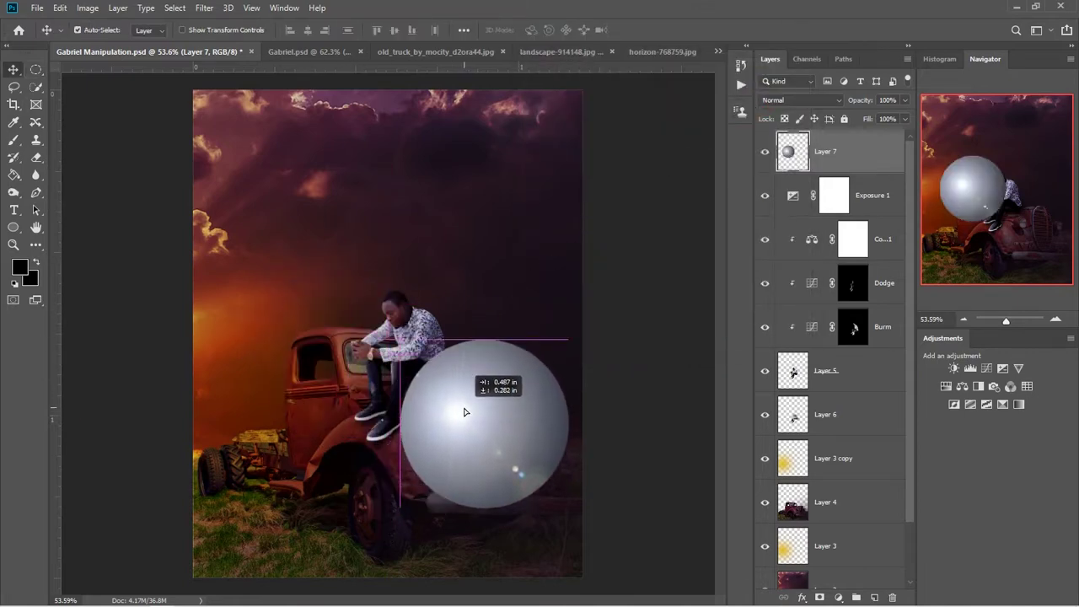
pyautogui.click(809, 99)
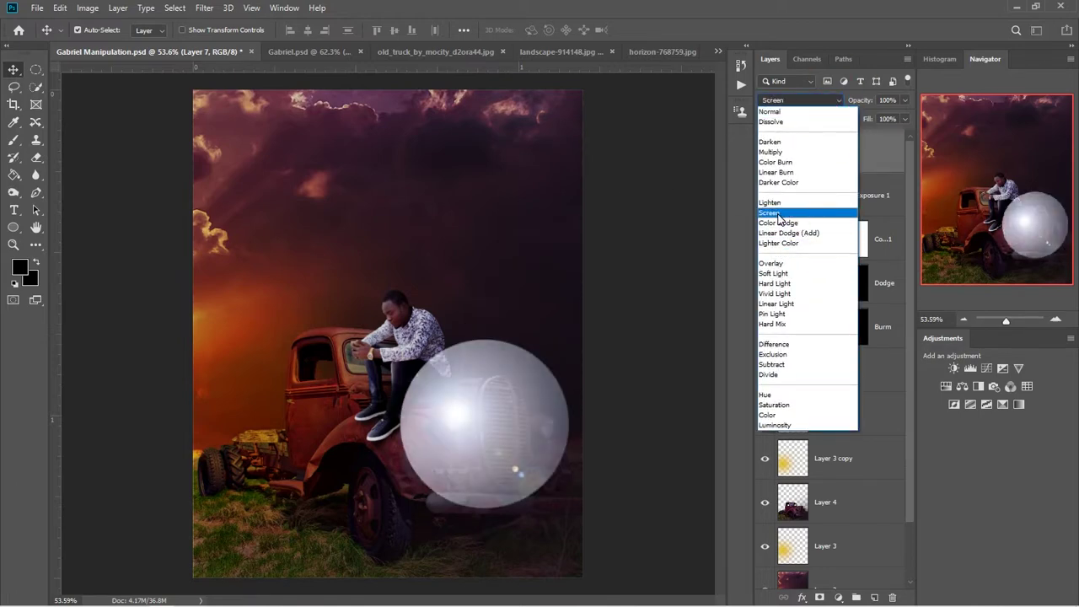
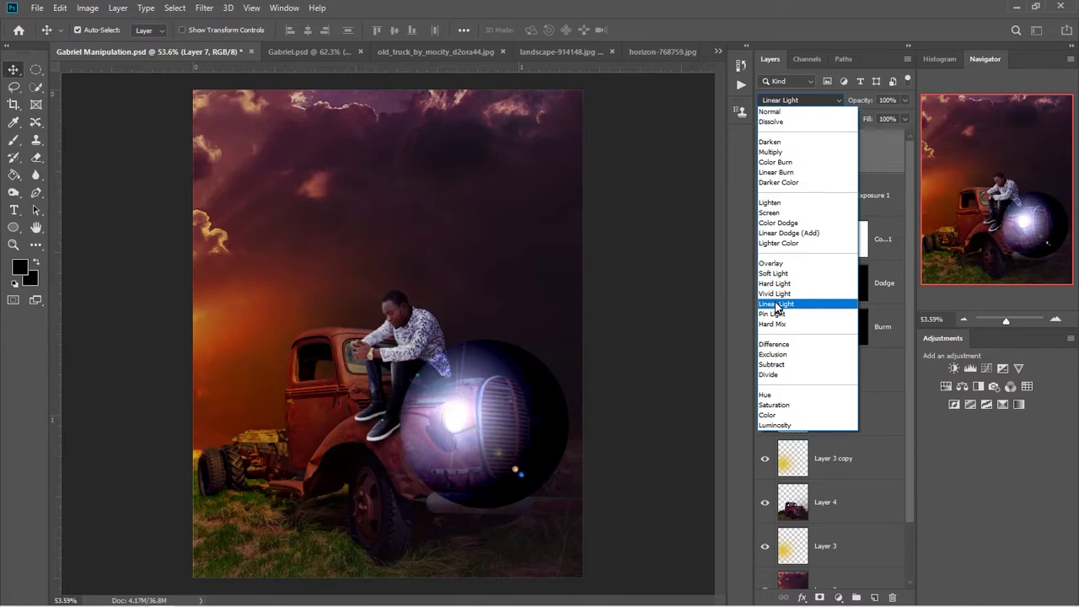
# Try Linear Light and Levels on the Layer 7 sphere, then discard them and clear the sphere.
pyautogui.click(778, 305)
pyautogui.hotkey('ctrl', 'l')
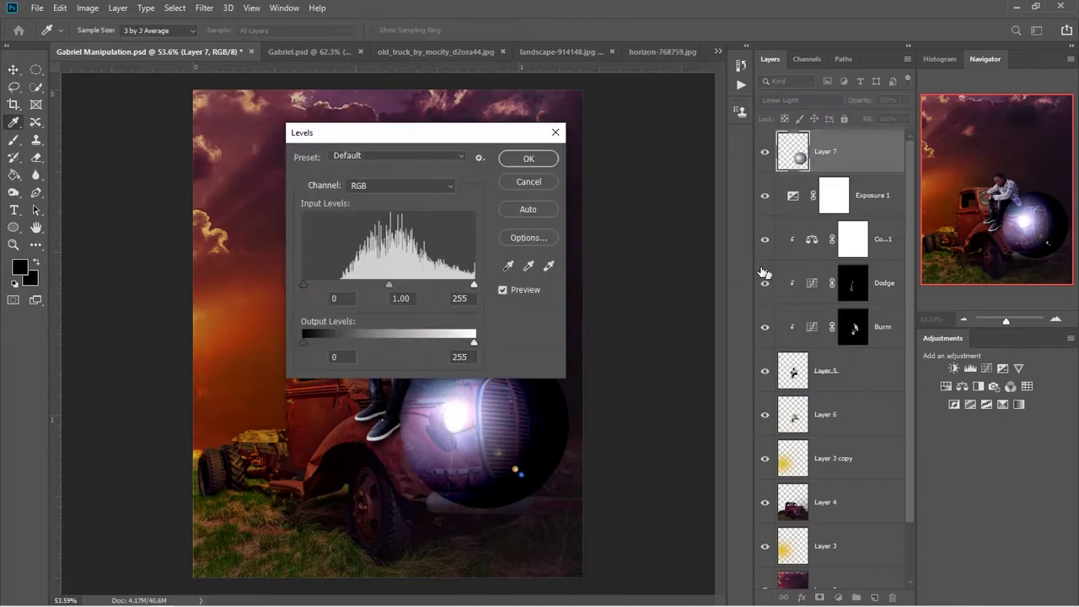
pyautogui.moveTo(399, 139); pyautogui.dragTo(641, 83)
pyautogui.moveTo(550, 235); pyautogui.dragTo(547, 237)
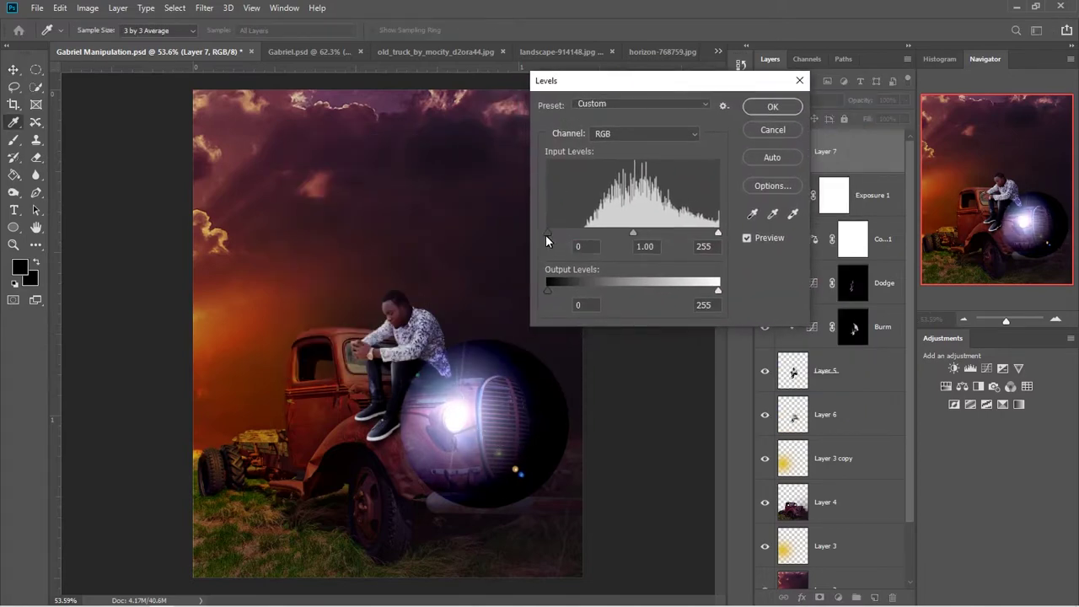
pyautogui.moveTo(719, 236); pyautogui.dragTo(708, 235)
pyautogui.moveTo(556, 296)
pyautogui.mouseDown()
pyautogui.moveTo(580, 301)
pyautogui.moveTo(562, 298)
pyautogui.mouseUp()
pyautogui.moveTo(717, 291)
pyautogui.mouseDown()
pyautogui.moveTo(697, 291)
pyautogui.moveTo(711, 295)
pyautogui.mouseUp()
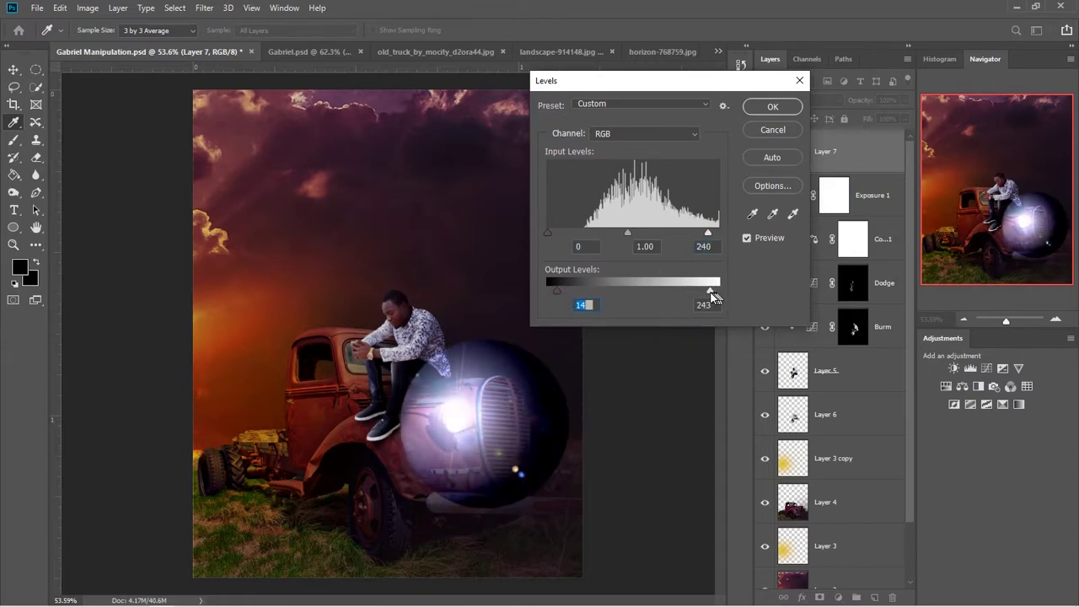
pyautogui.click(784, 131)
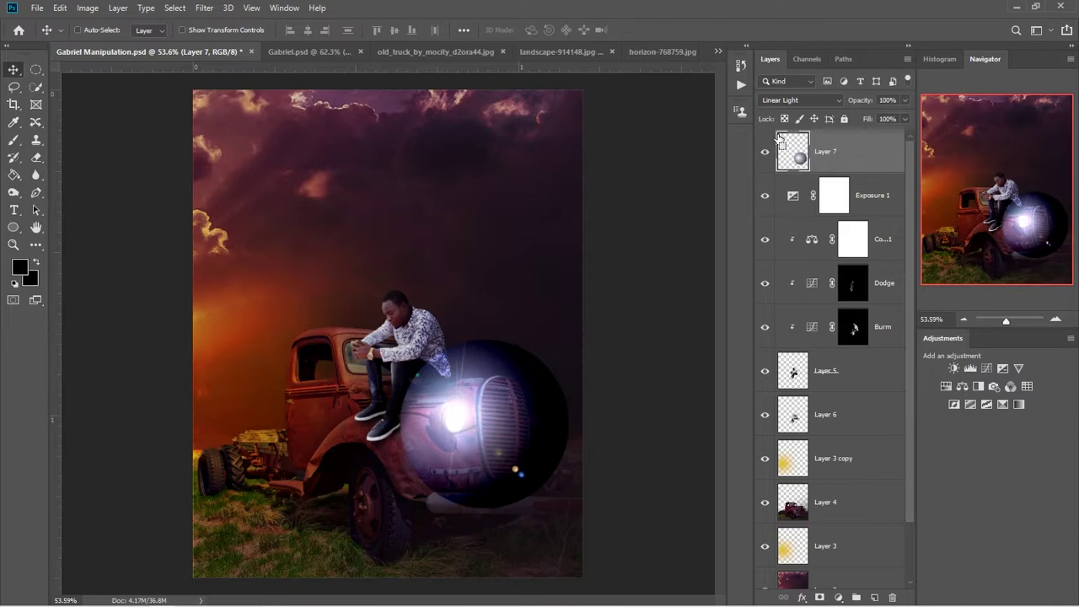
pyautogui.hotkey('ctrl', 'alt', 'z')
pyautogui.hotkey('ctrl', 'alt', 'z')
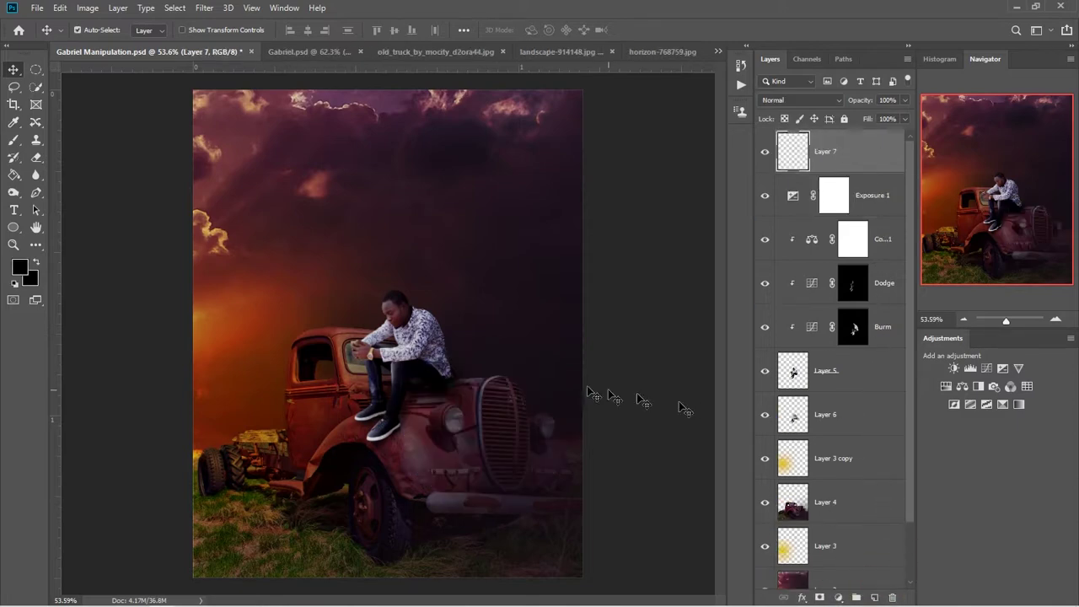
# Fill Layer 7 with black and render a centred Lens Flare at 129% brightness.
pyautogui.hotkey('alt', 'BackSpace')
pyautogui.click(204, 7)
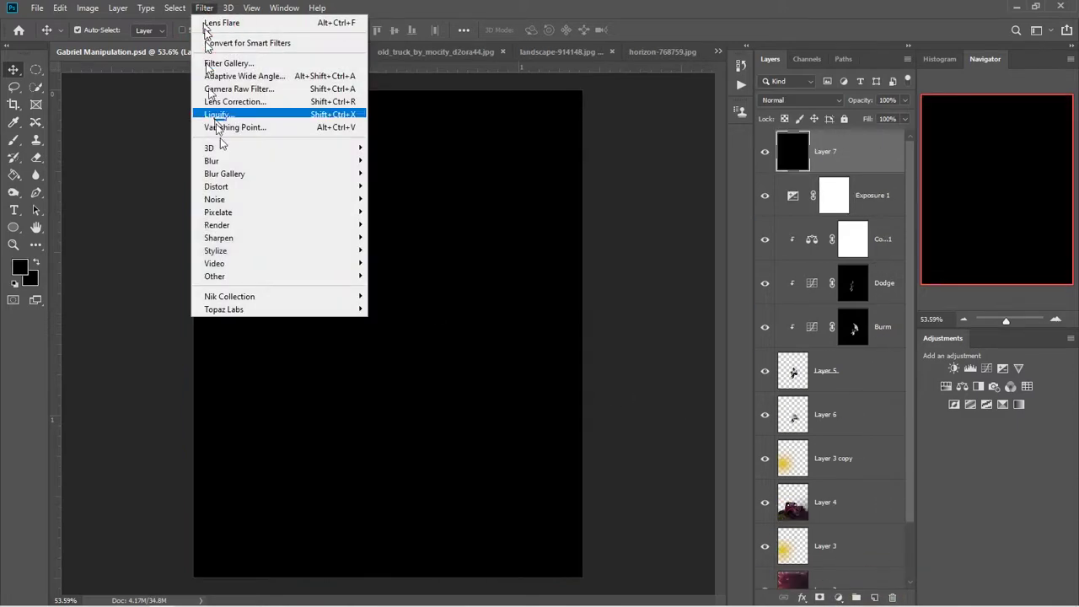
pyautogui.click(410, 306)
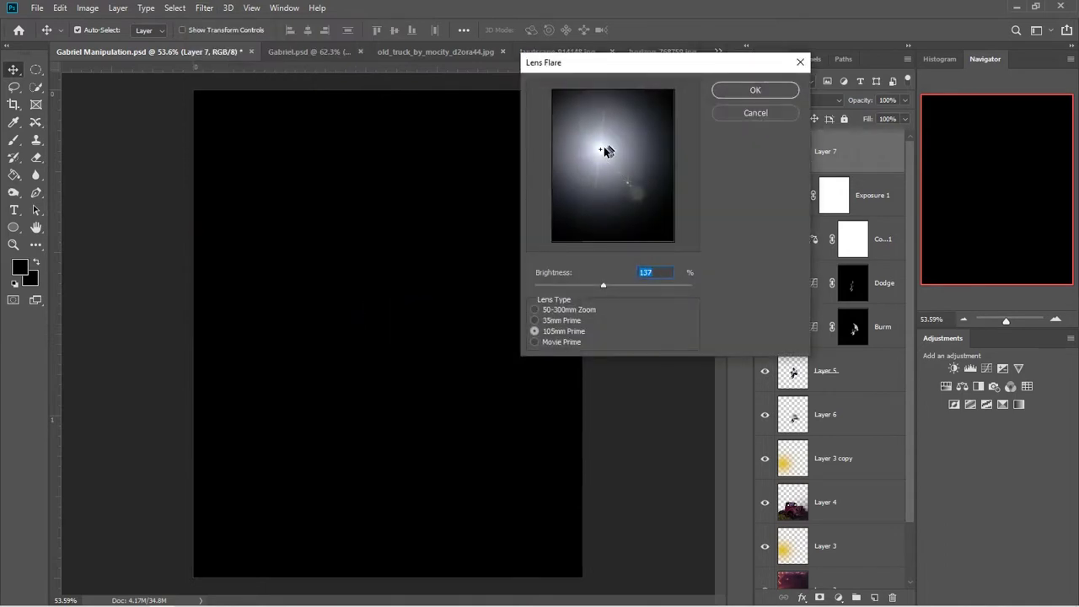
pyautogui.moveTo(604, 150); pyautogui.dragTo(612, 171)
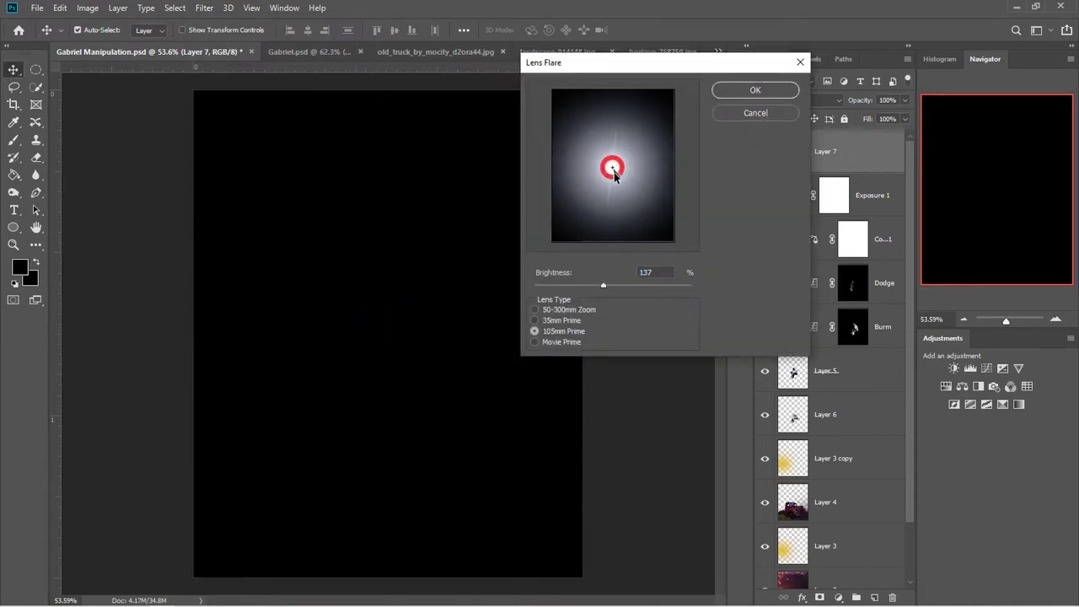
pyautogui.moveTo(604, 286); pyautogui.dragTo(598, 287)
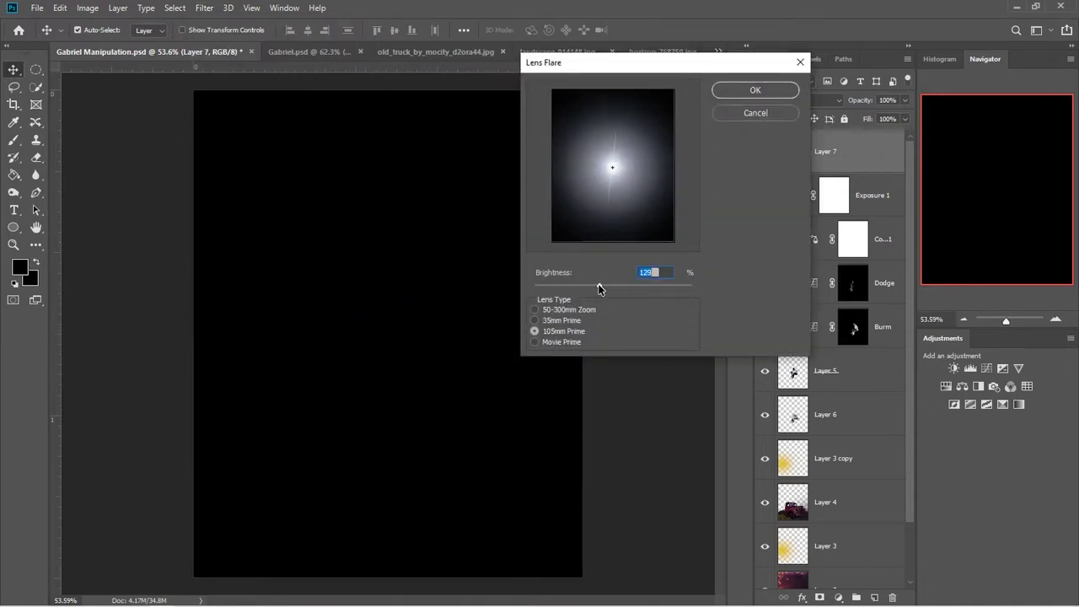
pyautogui.click(758, 89)
# Blend the flare layer in Screen mode and scale it to about 34% over the truck's headlight.
pyautogui.click(800, 100)
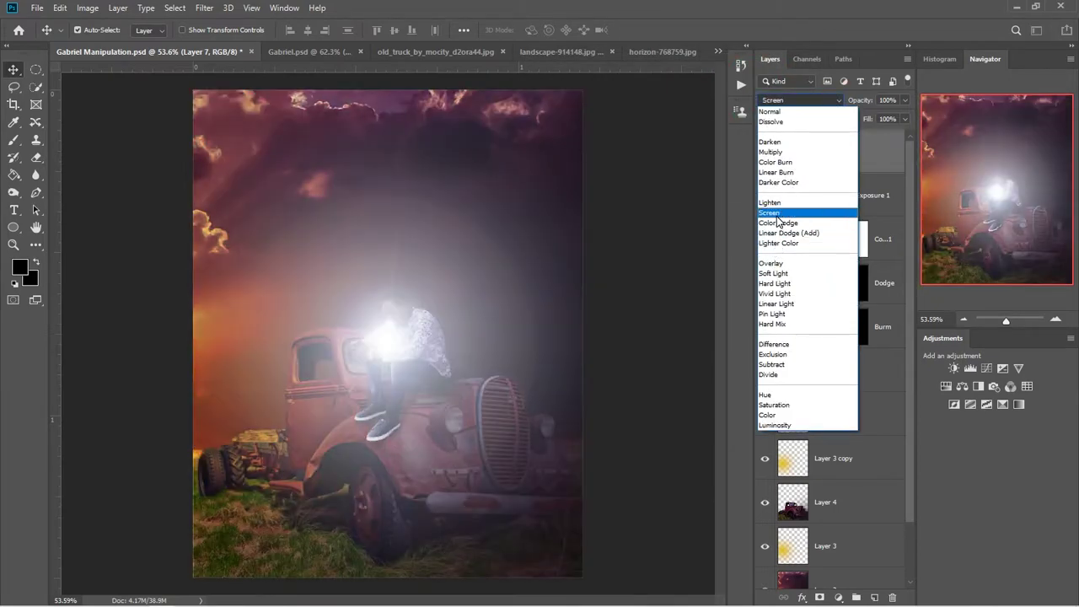
pyautogui.click(805, 209)
pyautogui.hotkey('ctrl', 't')
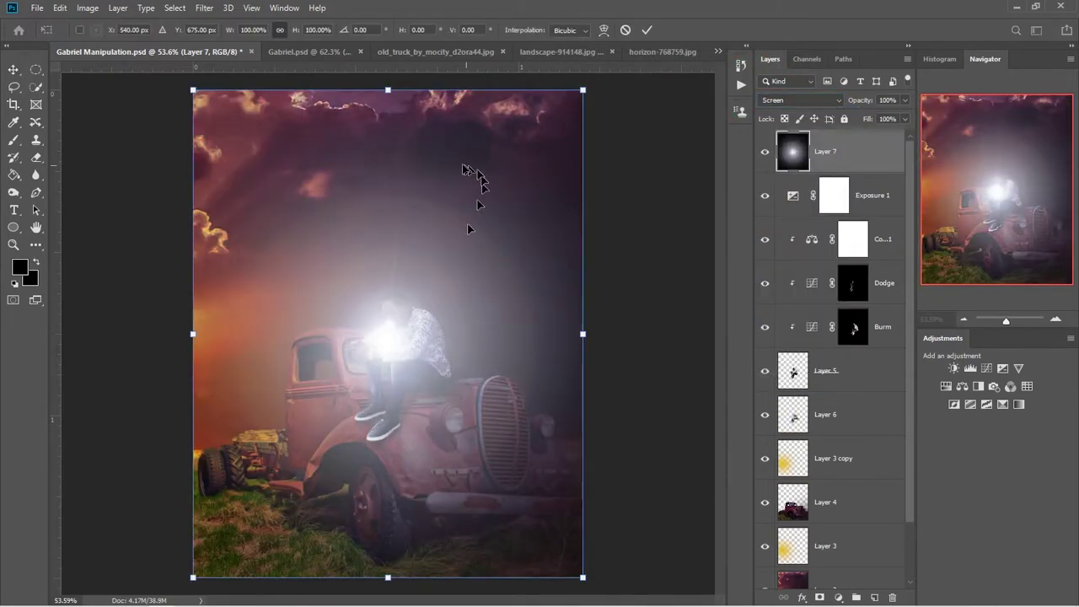
pyautogui.moveTo(439, 354)
pyautogui.mouseDown()
pyautogui.moveTo(390, 409)
pyautogui.moveTo(452, 375)
pyautogui.mouseUp()
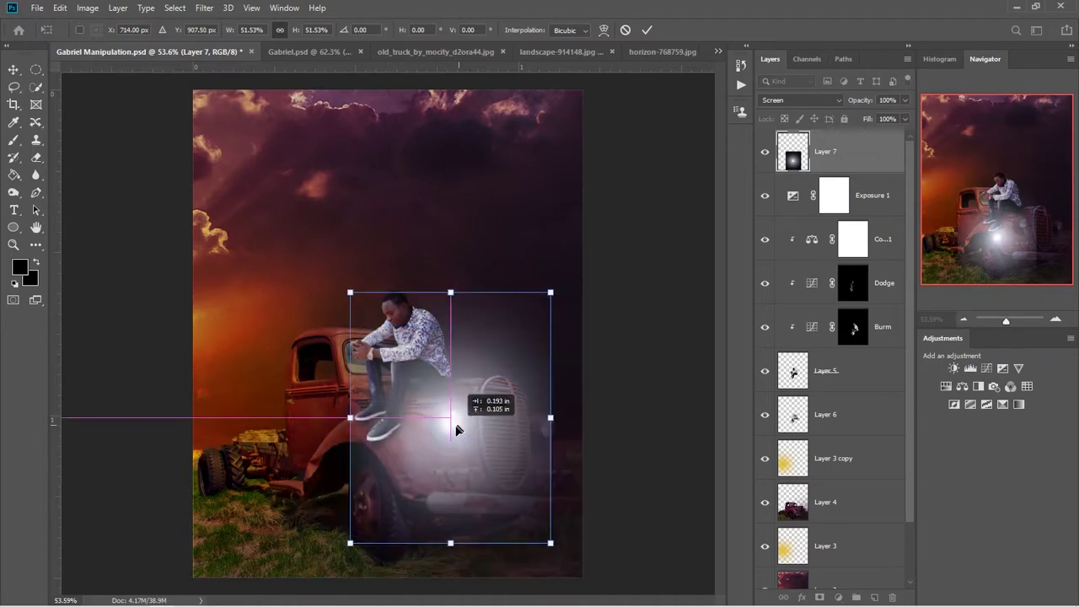
pyautogui.moveTo(453, 292); pyautogui.dragTo(454, 333)
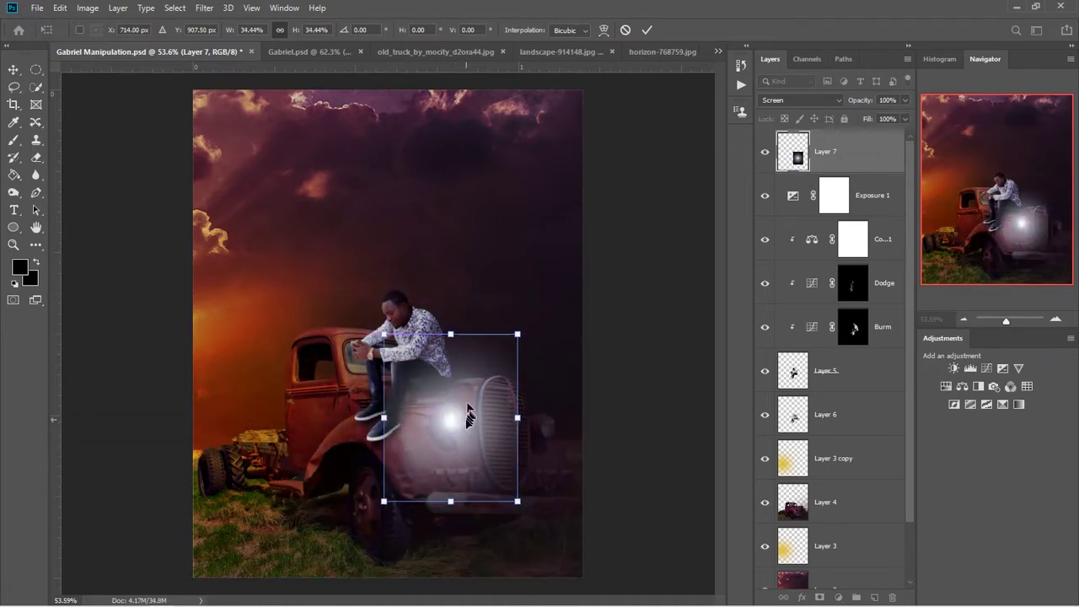
pyautogui.moveTo(459, 419); pyautogui.dragTo(455, 417)
pyautogui.press('Return')
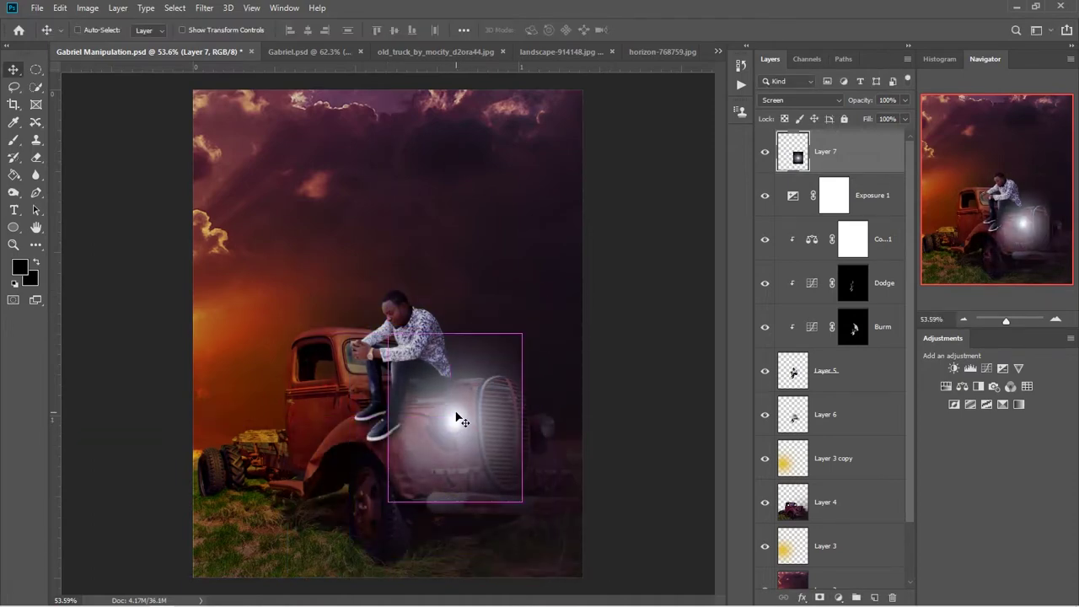
pyautogui.hotkey('ctrl', 'u')
# Colorize the flare blue with Hue 233 and Saturation +50.
pyautogui.moveTo(683, 211)
pyautogui.mouseDown()
pyautogui.moveTo(722, 217)
pyautogui.moveTo(621, 218)
pyautogui.mouseUp()
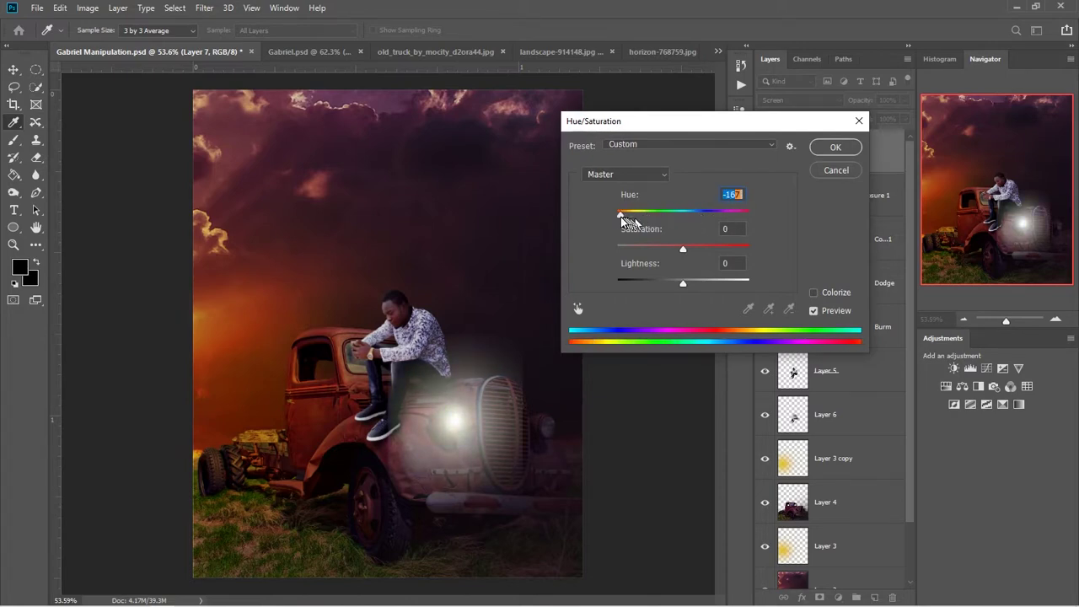
pyautogui.moveTo(681, 122); pyautogui.dragTo(709, 92)
pyautogui.moveTo(649, 183); pyautogui.dragTo(735, 198)
pyautogui.click(841, 264)
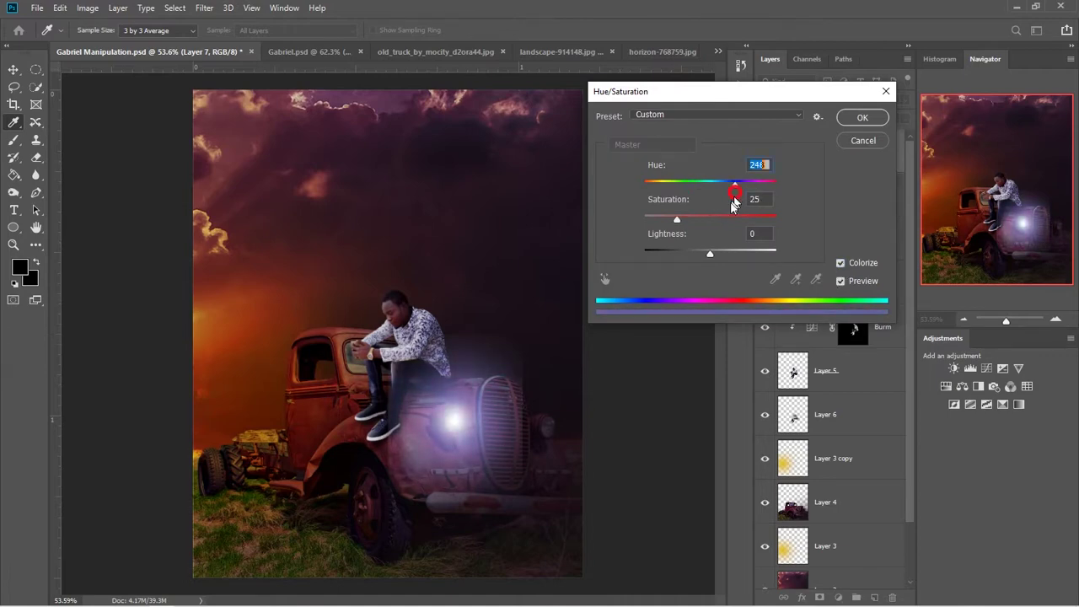
pyautogui.moveTo(677, 219); pyautogui.dragTo(702, 221)
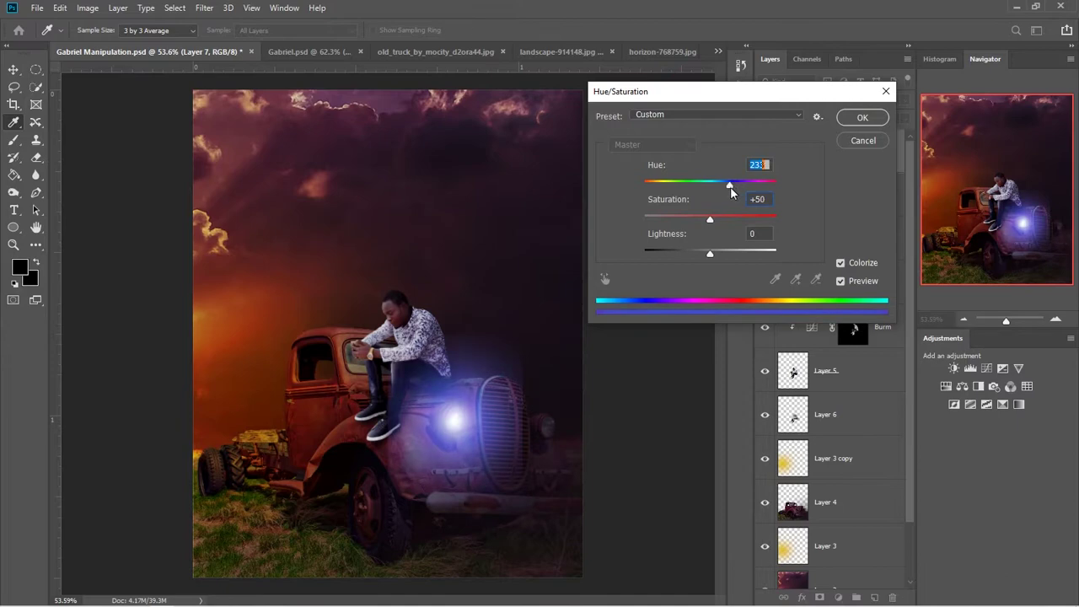
pyautogui.click(862, 119)
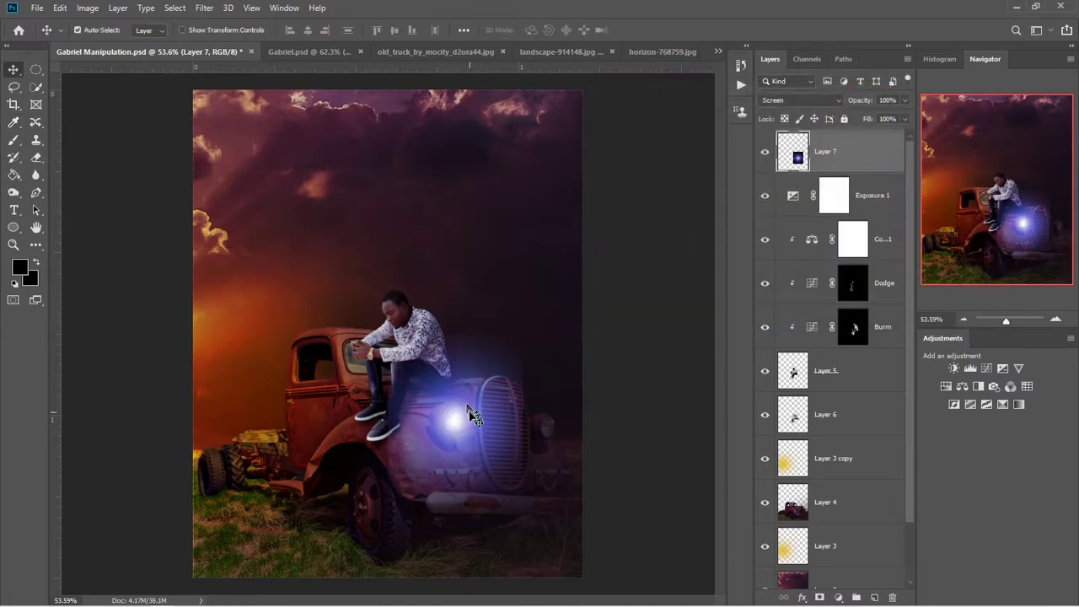
# Nudge the glow down on the headlight and dim it with Levels, lowering output white and midtones.
pyautogui.hotkey('ctrl', 't')
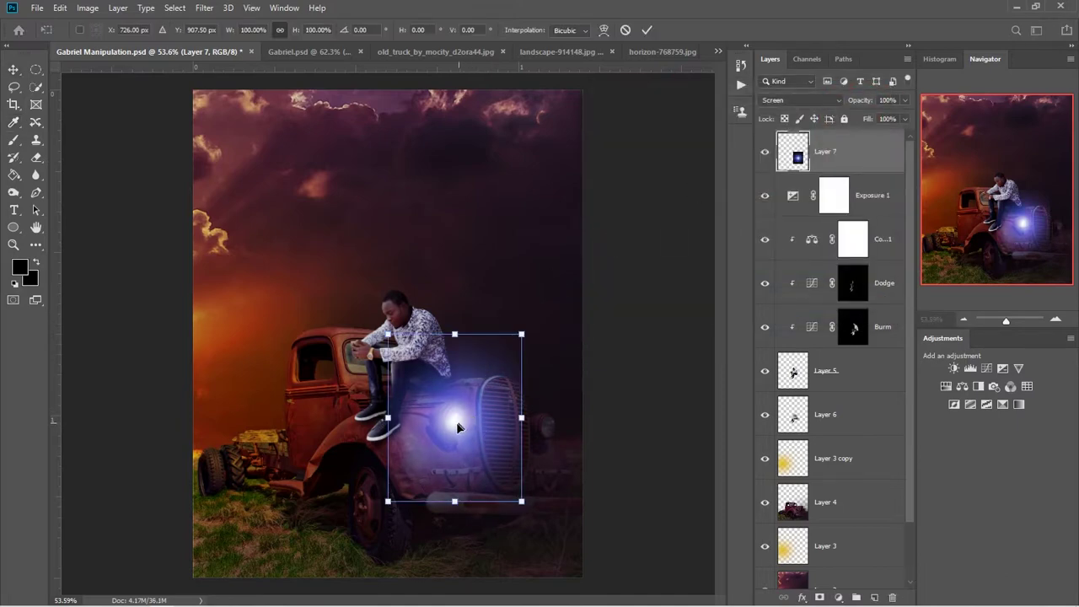
pyautogui.moveTo(453, 415); pyautogui.dragTo(459, 415)
pyautogui.press('Return')
pyautogui.hotkey('ctrl', 'l')
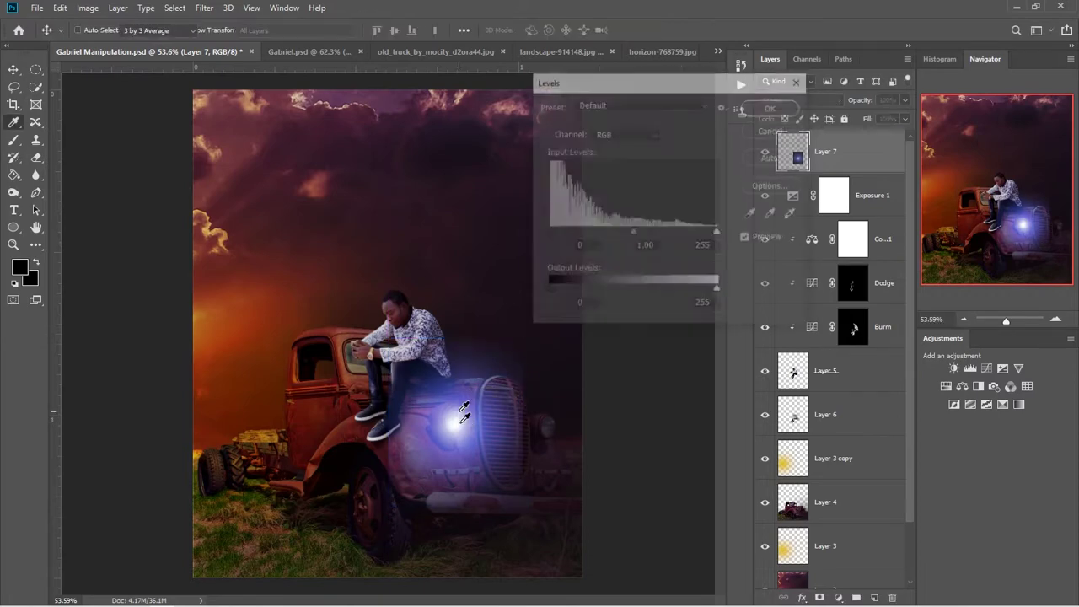
pyautogui.moveTo(547, 292); pyautogui.dragTo(547, 291)
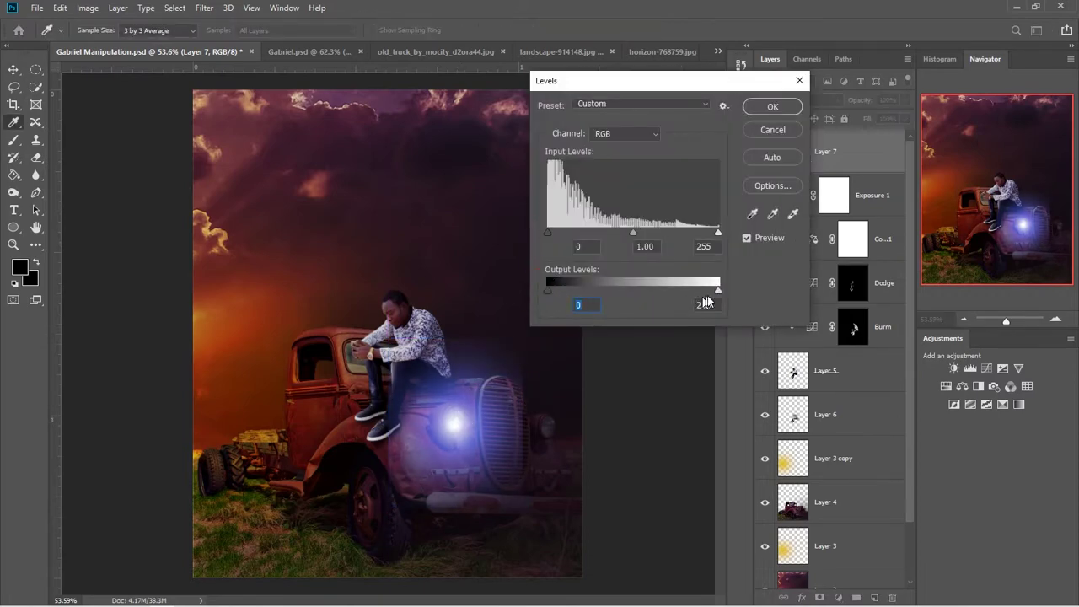
pyautogui.moveTo(717, 290); pyautogui.dragTo(698, 291)
pyautogui.moveTo(635, 234); pyautogui.dragTo(662, 236)
pyautogui.click(660, 234)
# Nudge the blue glow into place on the headlight with the Move tool.
pyautogui.click(772, 107)
pyautogui.press('v')
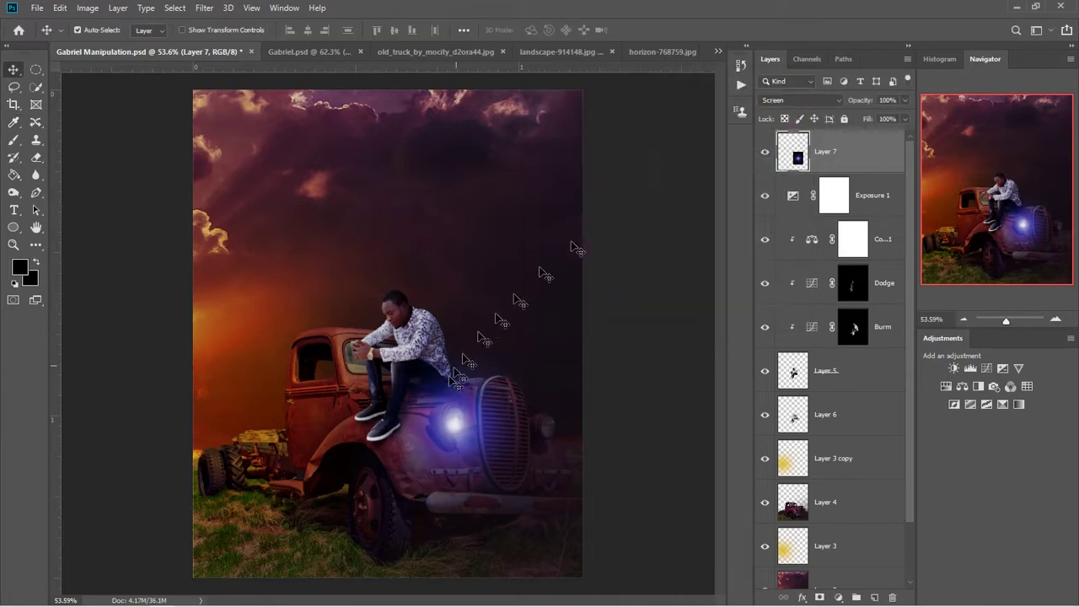
pyautogui.moveTo(456, 427); pyautogui.dragTo(456, 427)
pyautogui.click(456, 430)
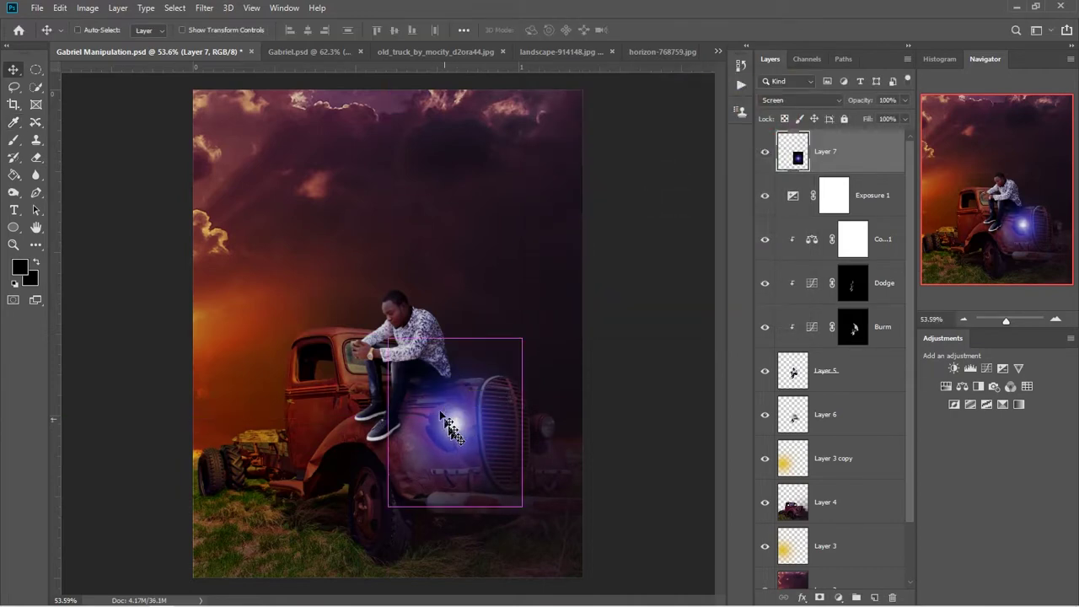
# Duplicate the glow layer and squash the copy flat over the left headlight.
pyautogui.hotkey('ctrl', 'j')
pyautogui.hotkey('ctrl', 't')
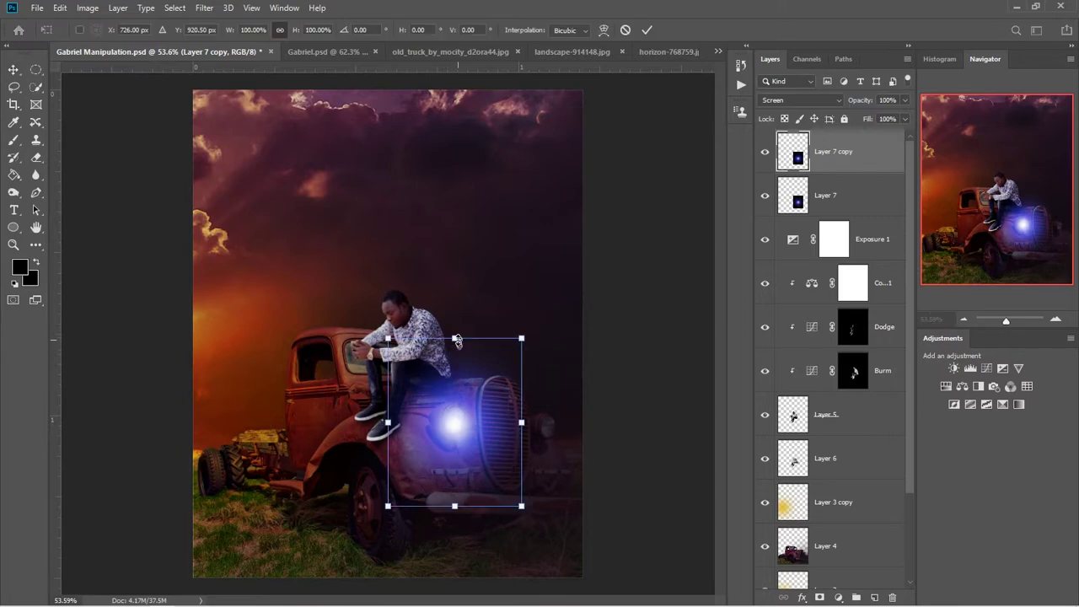
pyautogui.moveTo(455, 338); pyautogui.dragTo(459, 441)
pyautogui.moveTo(459, 486); pyautogui.dragTo(459, 430)
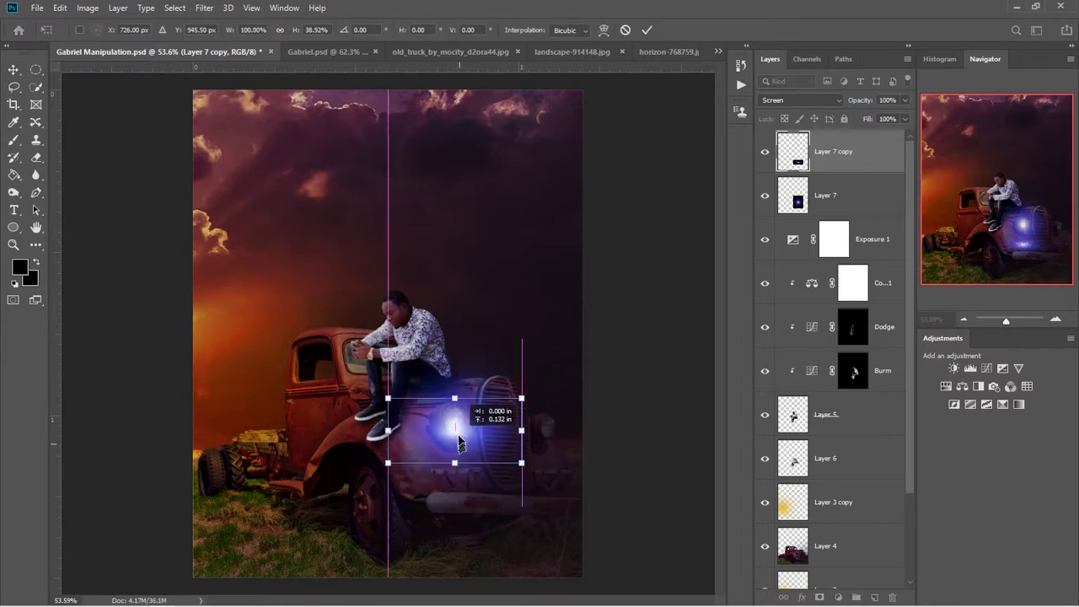
pyautogui.moveTo(455, 386); pyautogui.dragTo(455, 387)
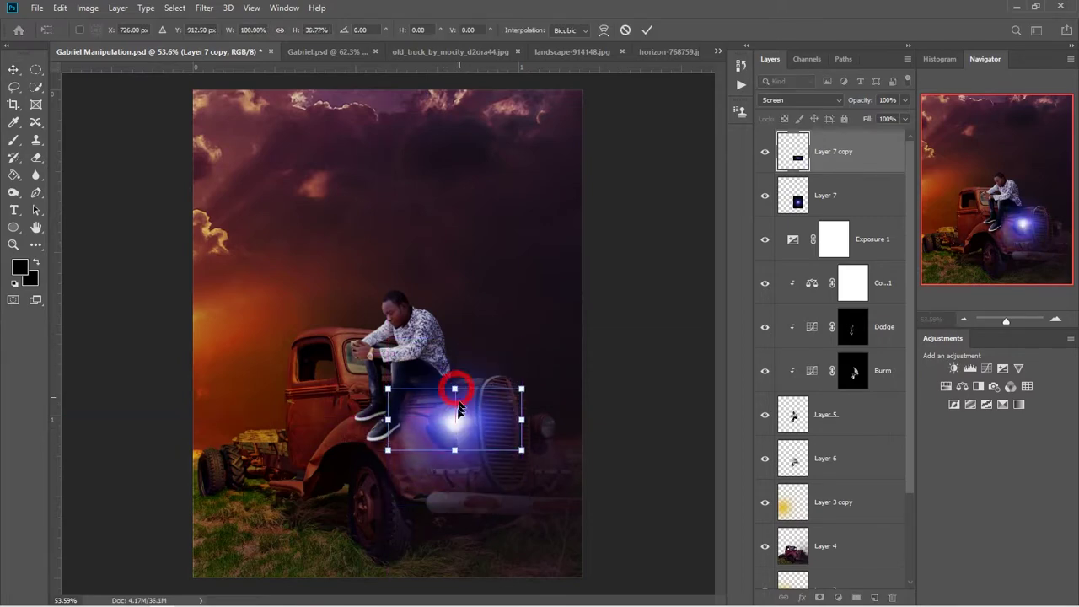
pyautogui.moveTo(462, 424); pyautogui.dragTo(463, 423)
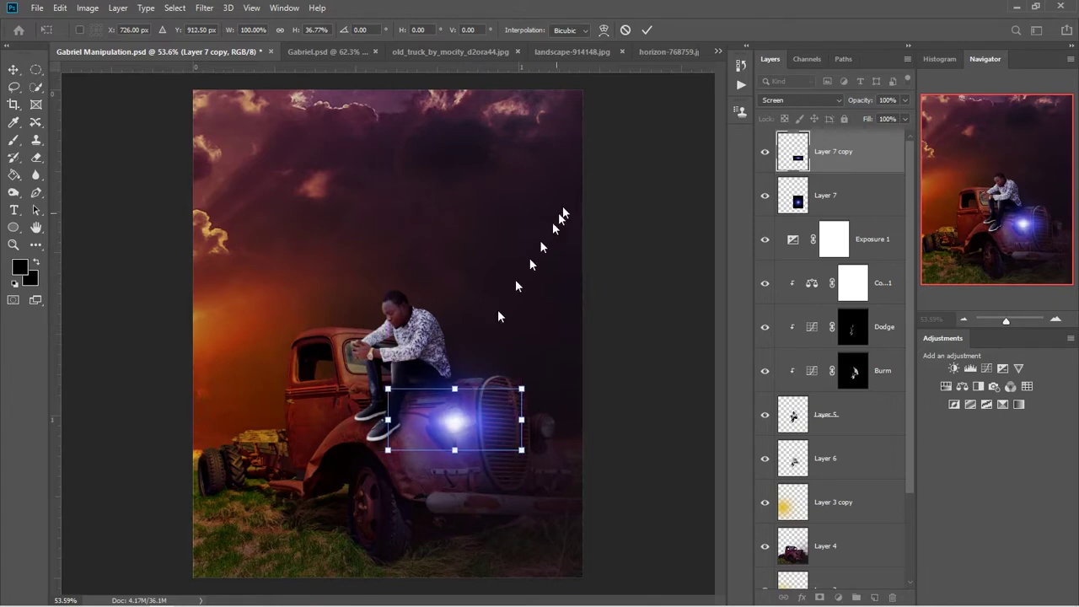
pyautogui.click(646, 30)
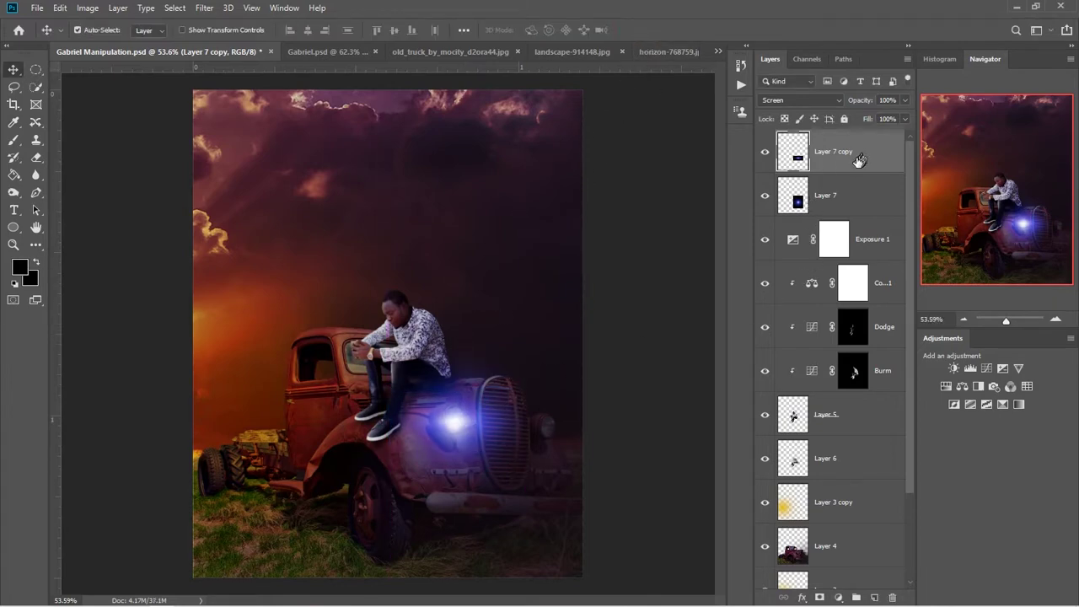
# Make another copy of the flattened glow and group the three glow layers together.
pyautogui.moveTo(859, 160); pyautogui.dragTo(856, 251)
pyautogui.keyDown('shift'); pyautogui.click(848, 200); pyautogui.keyUp('shift')
pyautogui.keyDown('shift'); pyautogui.click(853, 160); pyautogui.keyUp('shift')
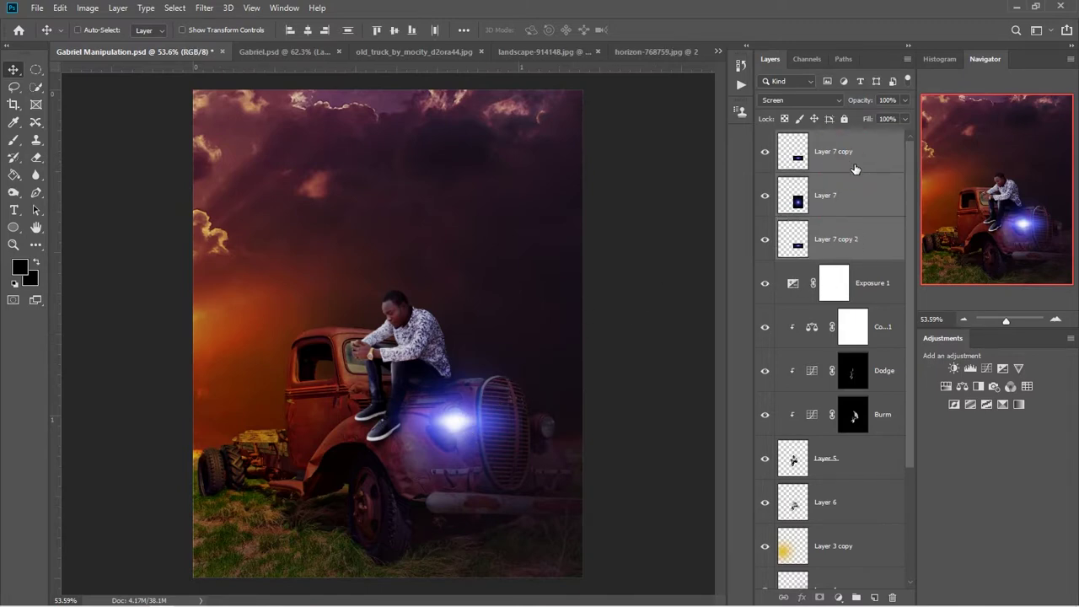
pyautogui.hotkey('ctrl', 'g')
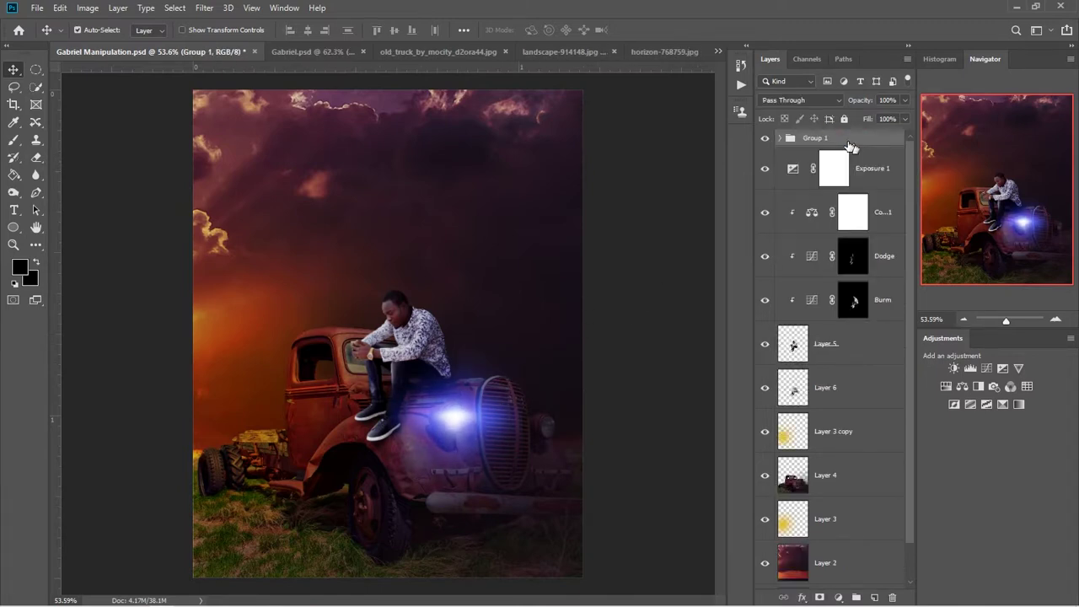
# Duplicate the glow group and move the copy onto the right headlight.
pyautogui.hotkey('ctrl', 'j')
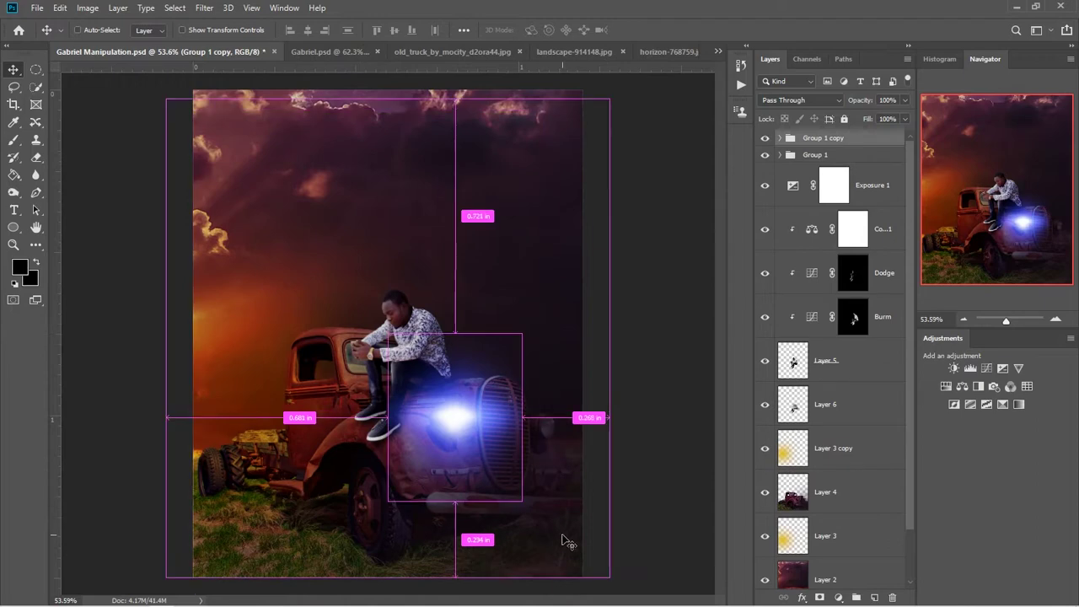
pyautogui.hotkey('ctrl', 't')
pyautogui.moveTo(456, 420); pyautogui.dragTo(557, 433)
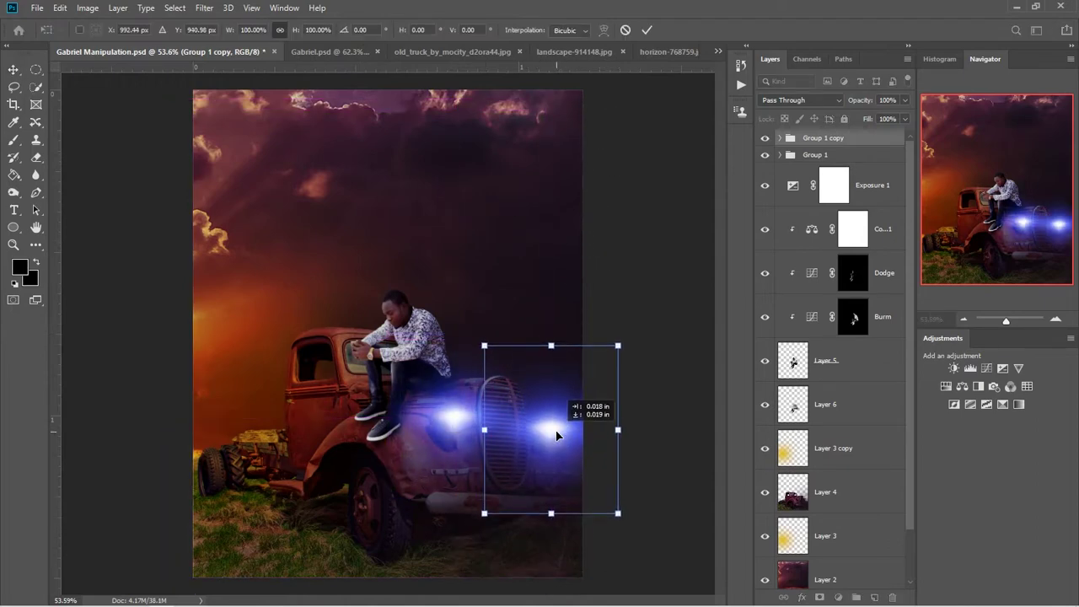
pyautogui.moveTo(631, 492); pyautogui.dragTo(621, 472)
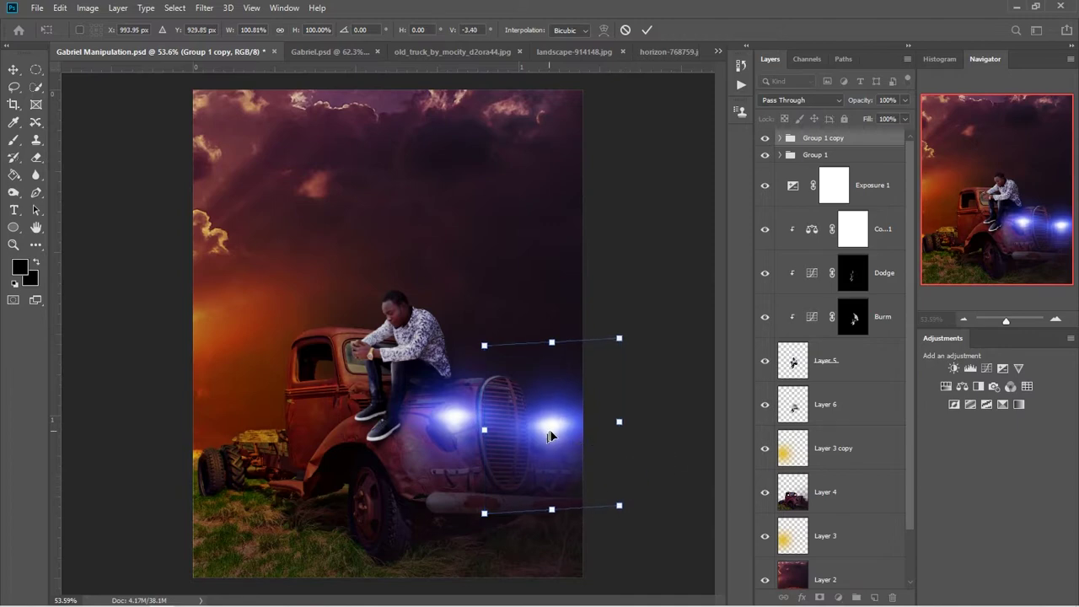
pyautogui.moveTo(548, 436); pyautogui.dragTo(550, 437)
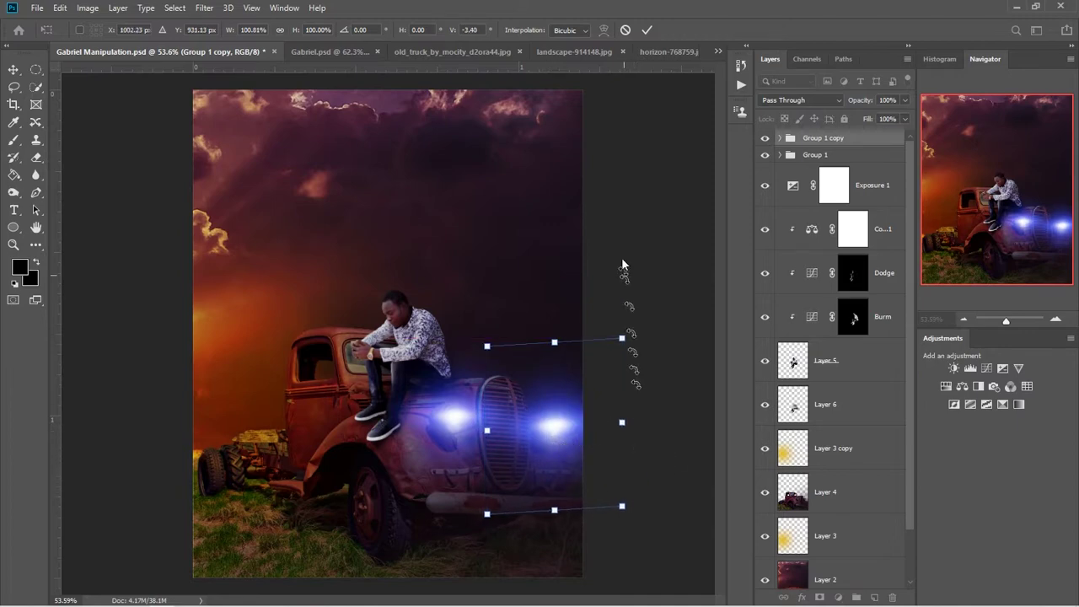
pyautogui.click(625, 29)
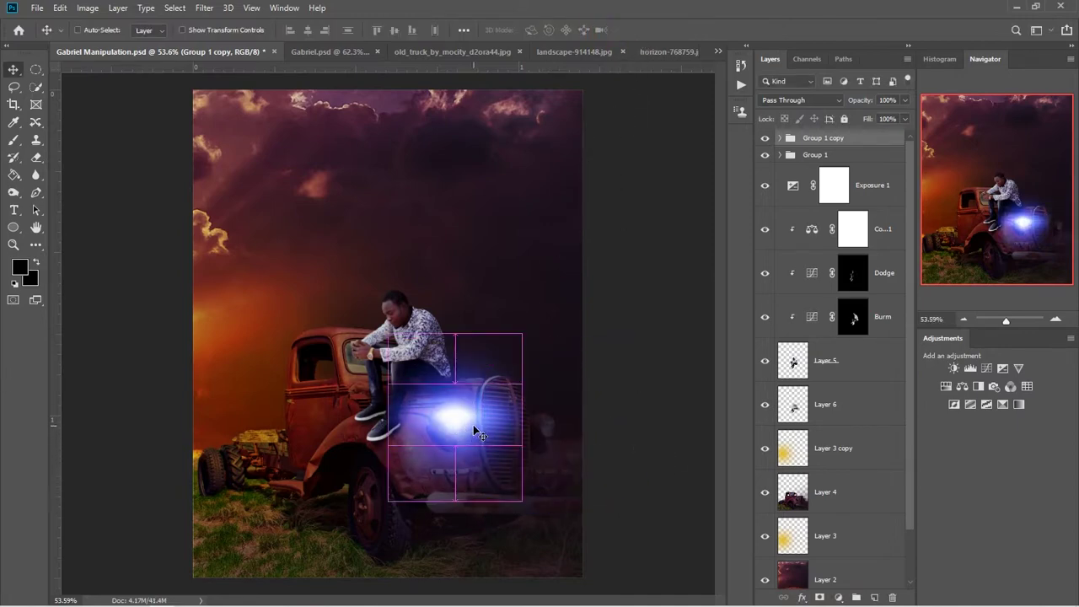
pyautogui.hotkey('ctrl', 't')
pyautogui.moveTo(475, 431); pyautogui.dragTo(547, 436)
# Commit the glow copy's position, lower its opacity, and add a new empty layer.
pyautogui.click(646, 30)
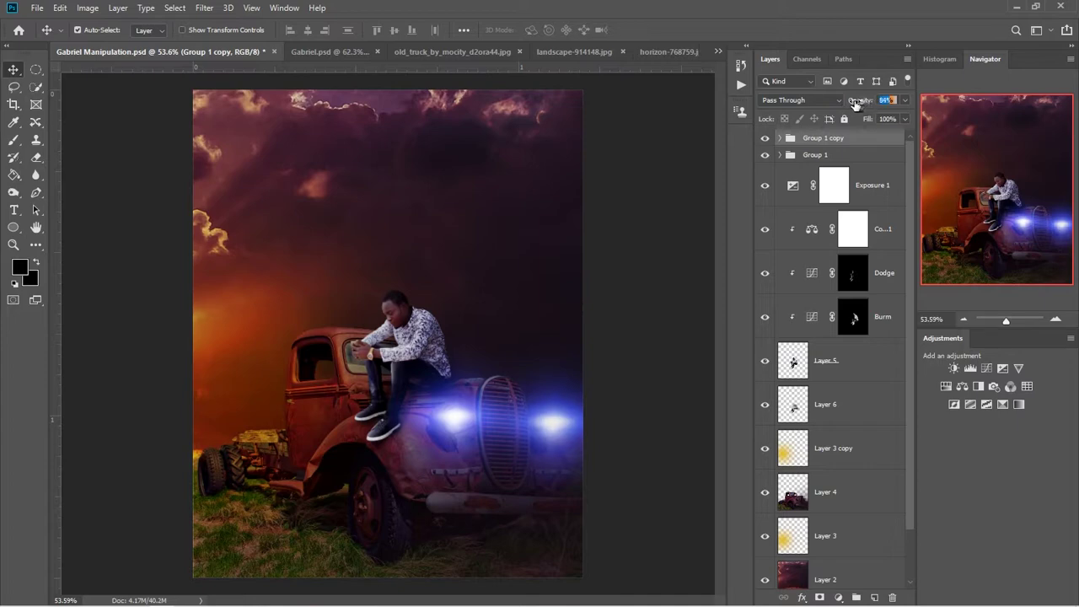
pyautogui.moveTo(856, 102); pyautogui.dragTo(841, 103)
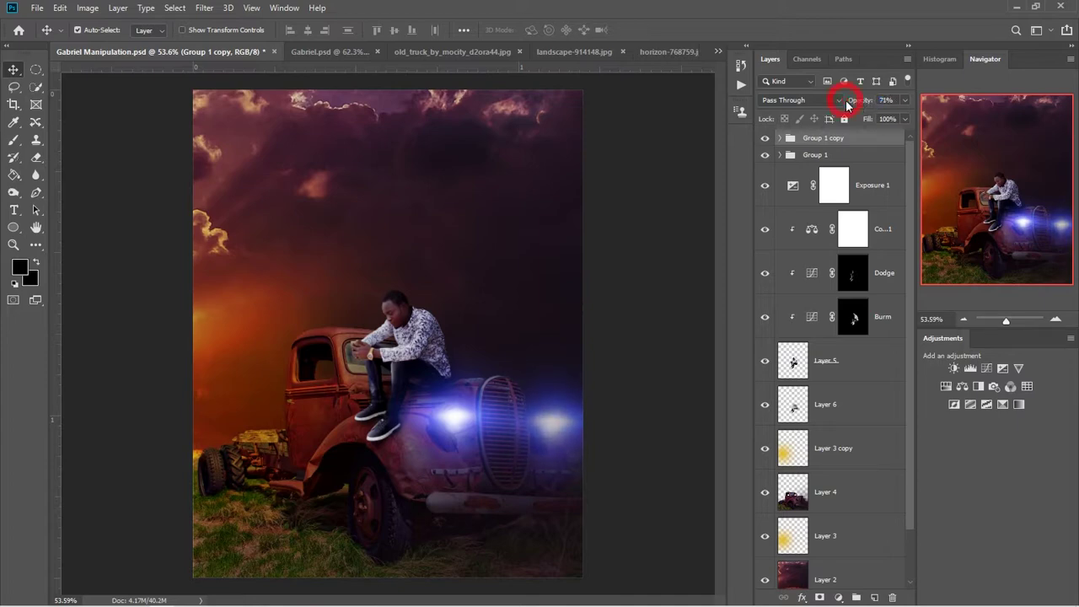
pyautogui.press('b')
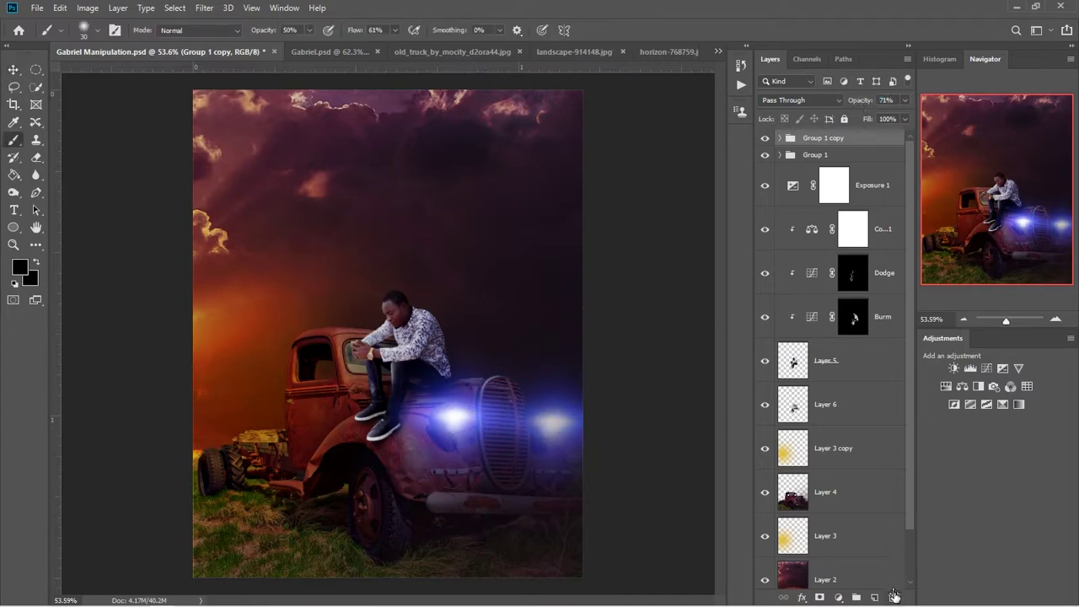
pyautogui.click(873, 596)
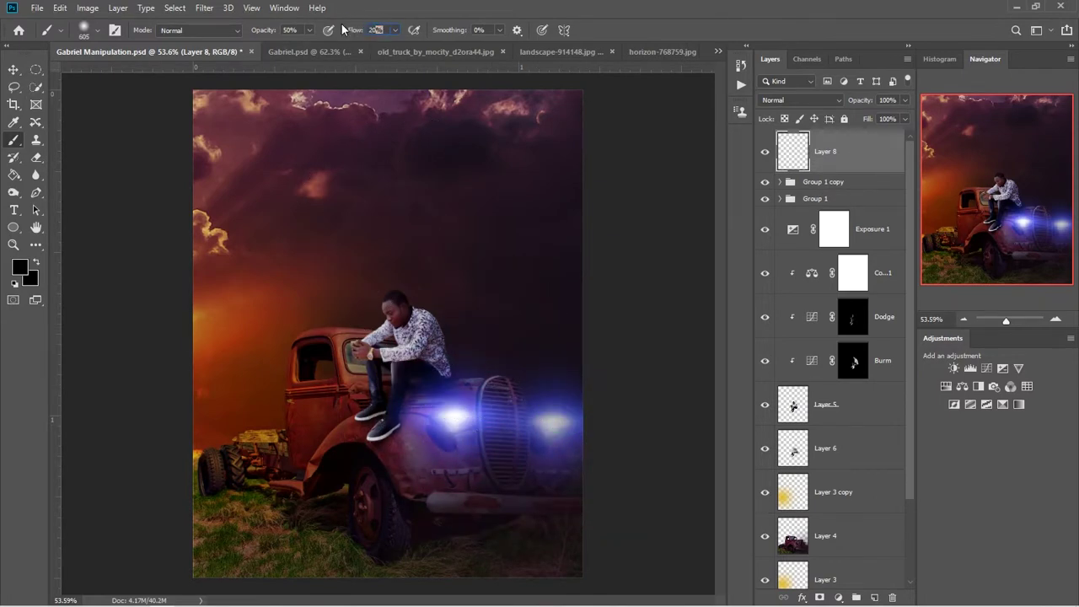
# Sample a pale lavender from the glow and paint a large soft haze over the truck's front.
pyautogui.scroll(-3, 446, 457)
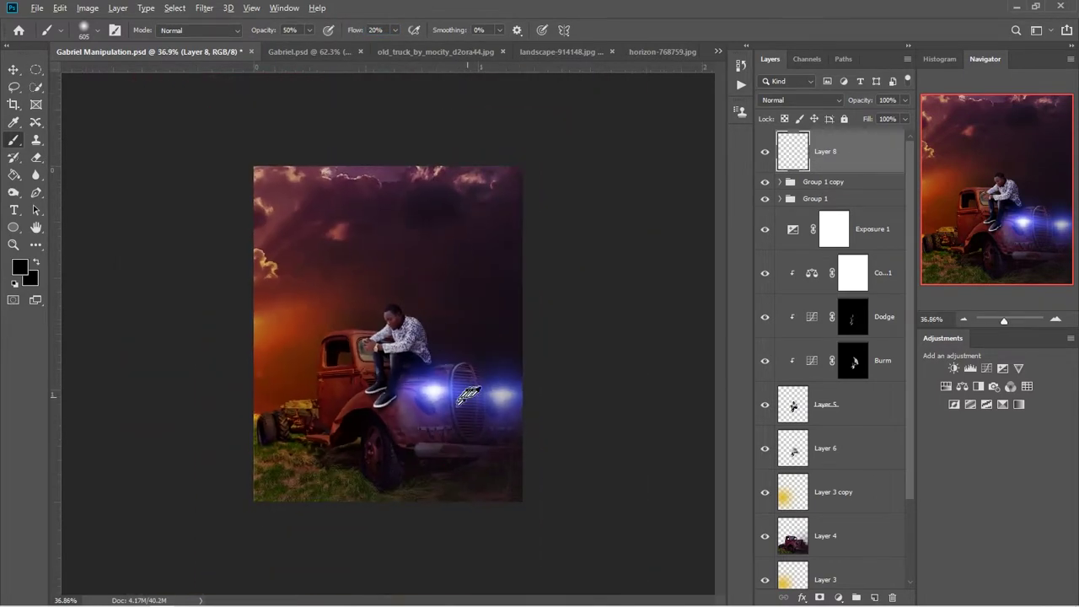
pyautogui.keyDown('alt'); pyautogui.click(439, 392); pyautogui.keyUp('alt')
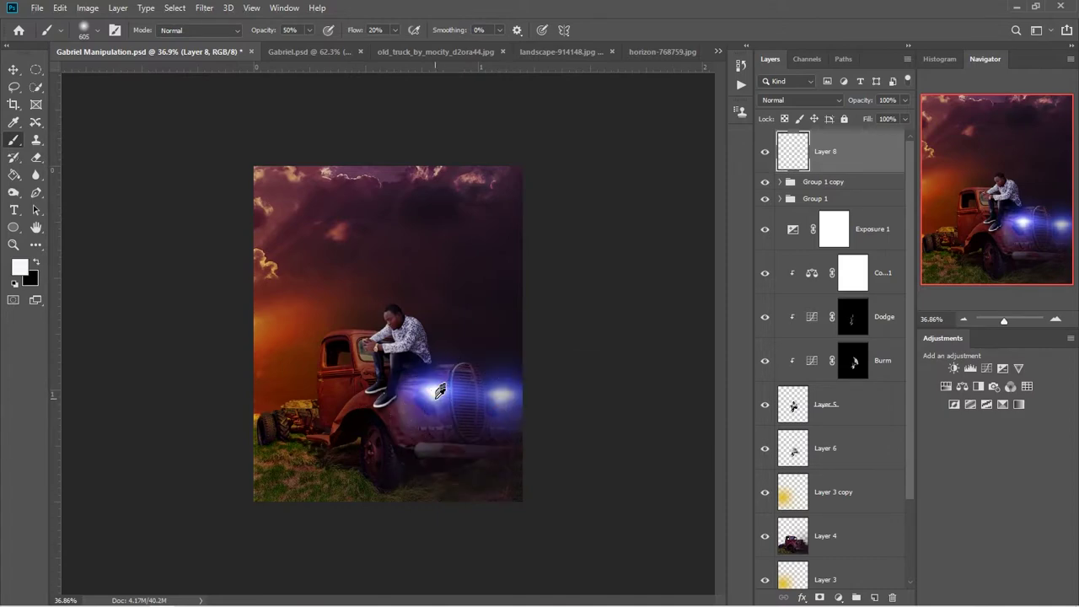
pyautogui.moveTo(447, 404); pyautogui.dragTo(517, 421)
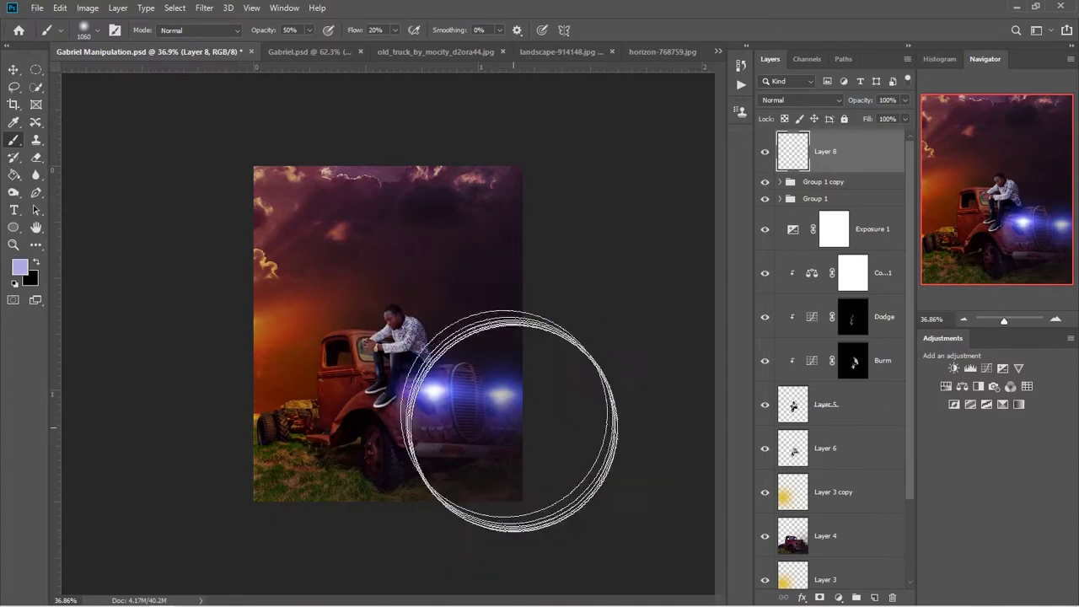
pyautogui.moveTo(514, 478); pyautogui.dragTo(434, 502)
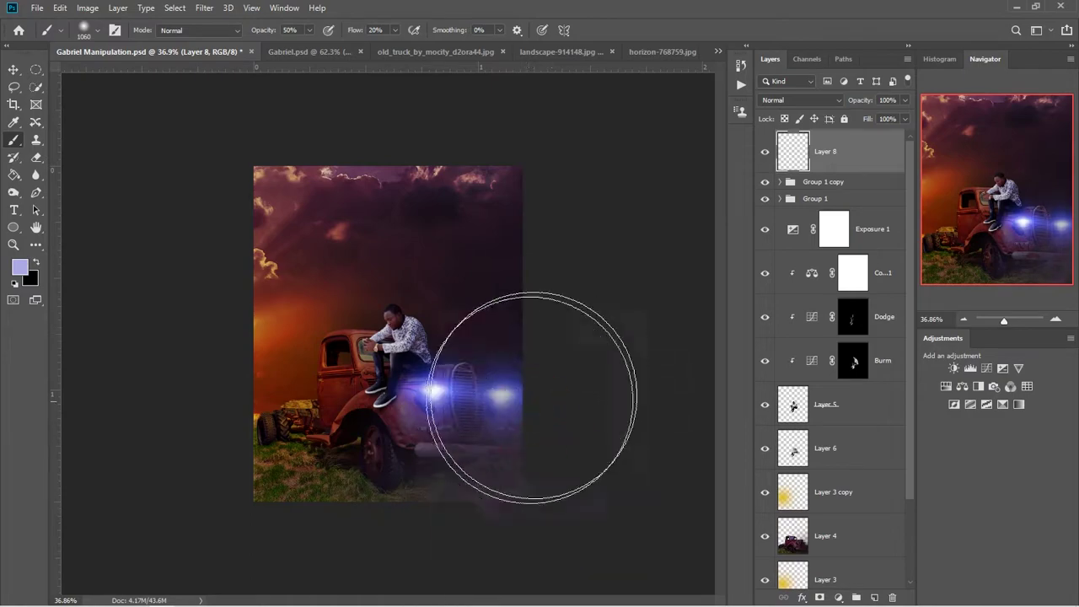
# Zoom in on the headlight and shrink the brush to a small size.
pyautogui.moveTo(561, 458)
pyautogui.mouseDown()
pyautogui.moveTo(497, 459)
pyautogui.moveTo(428, 429)
pyautogui.mouseUp()
pyautogui.rightClick(475, 318)
pyautogui.press('Escape')
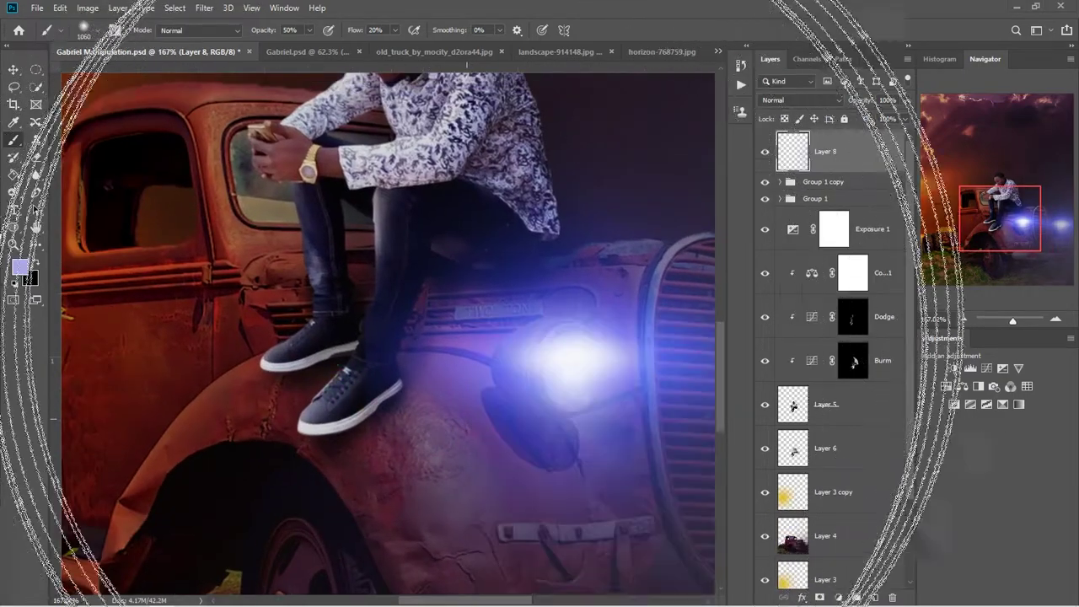
pyautogui.moveTo(516, 320); pyautogui.dragTo(388, 361)
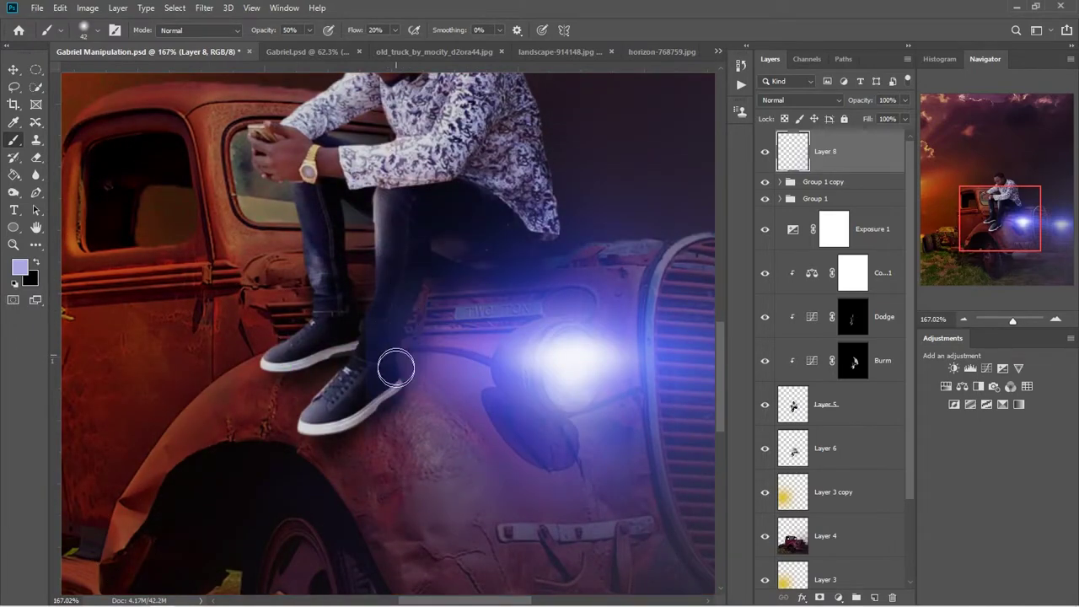
pyautogui.scroll(3, 428, 253)
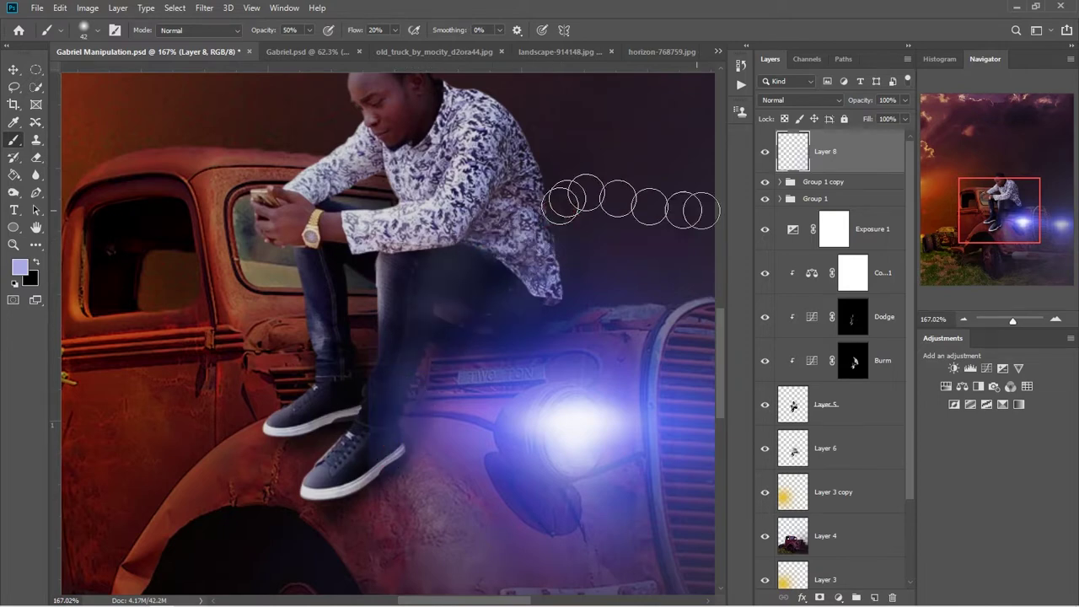
pyautogui.click(813, 200)
# Add a layer mask to Group 1 and paint black to trim the glow spilling below the left headlight.
pyautogui.click(819, 597)
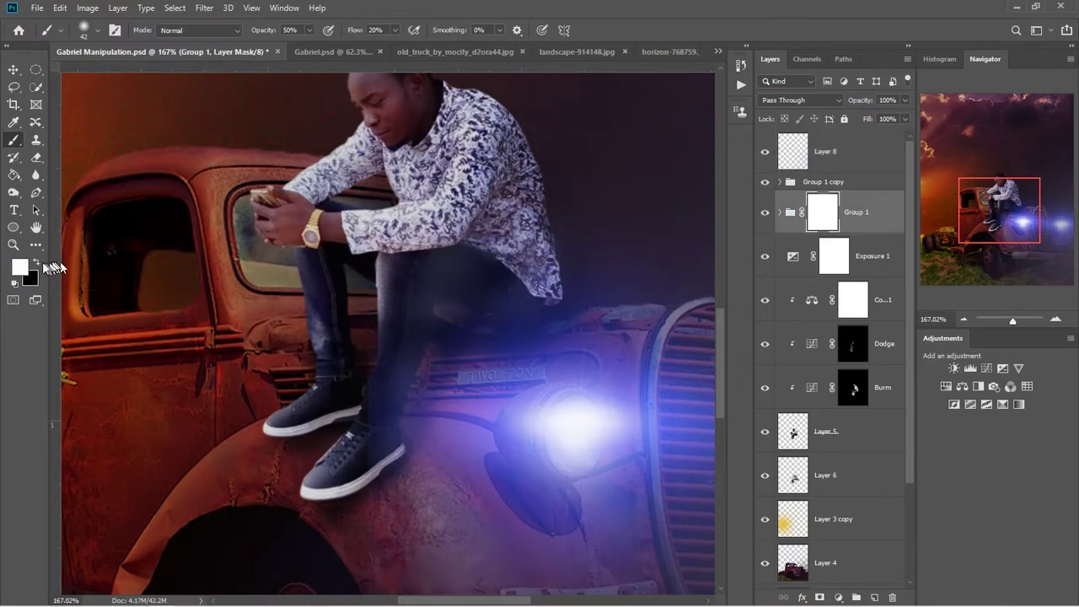
pyautogui.click(36, 263)
pyautogui.scroll(-5, 430, 417)
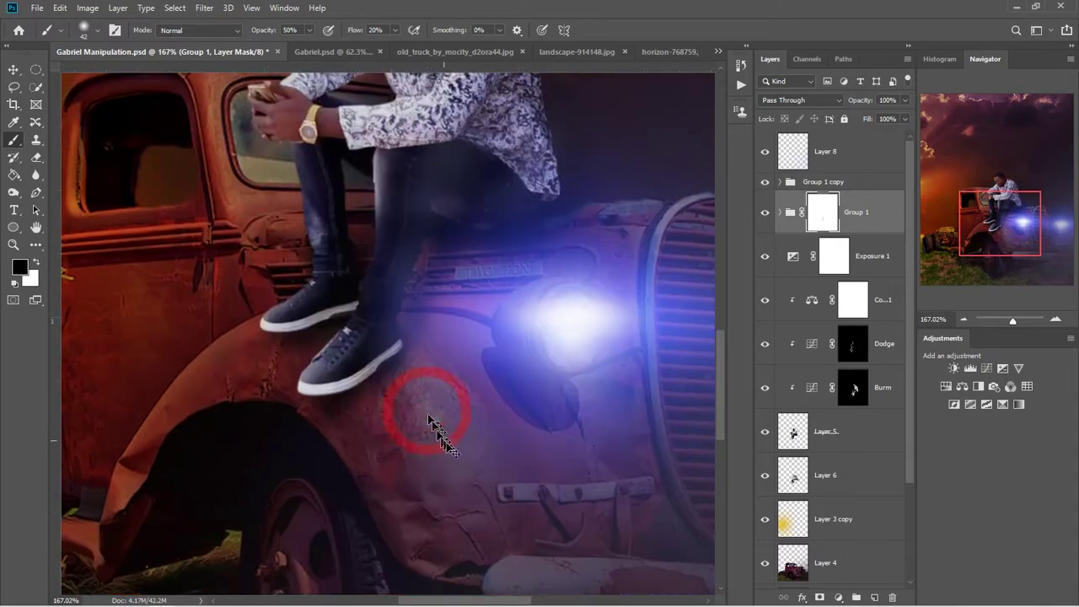
pyautogui.scroll(-3, 430, 418)
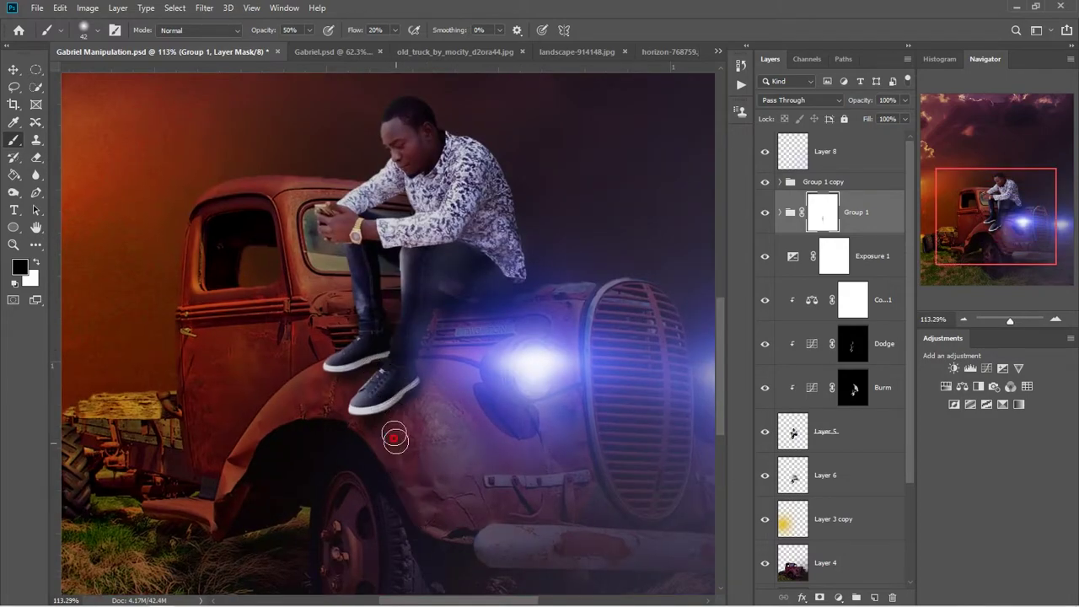
pyautogui.scroll(-3, 373, 313)
pyautogui.scroll(4, 374, 312)
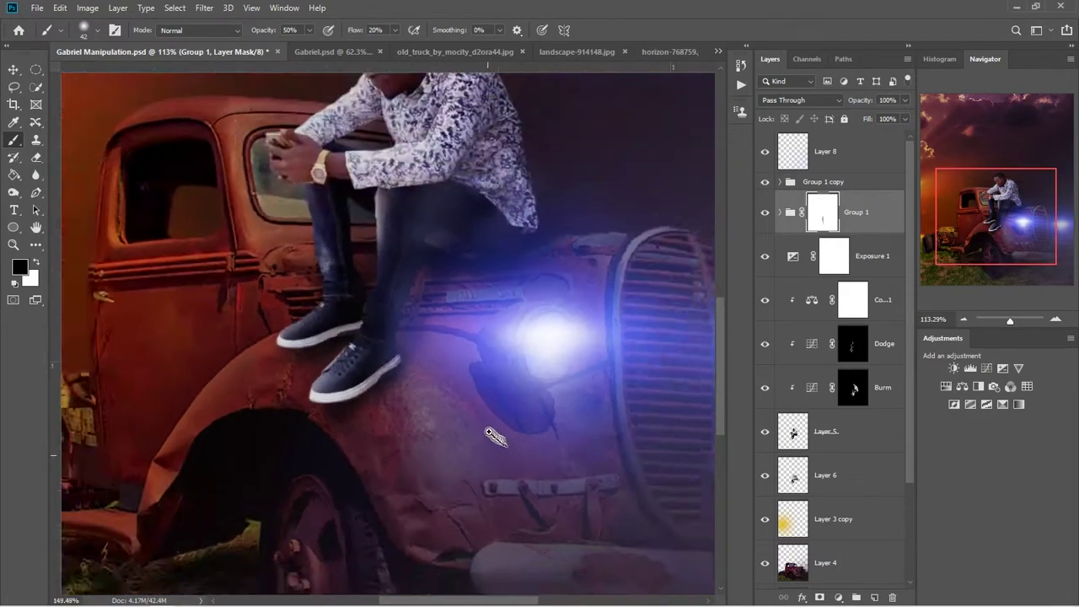
pyautogui.scroll(-1, 422, 385)
pyautogui.scroll(-3, 439, 396)
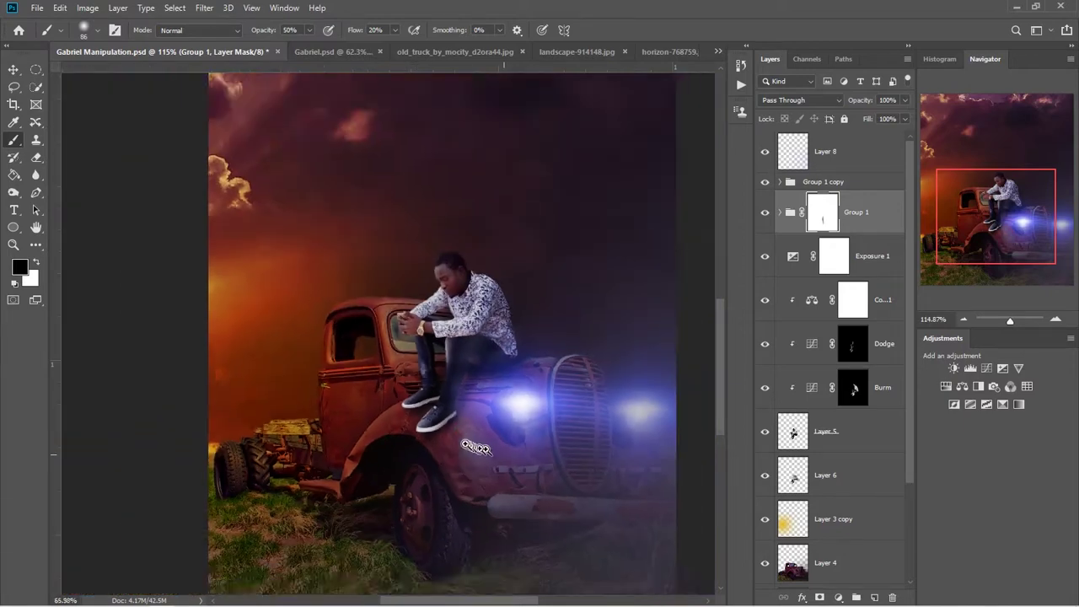
pyautogui.scroll(-1, 470, 413)
pyautogui.scroll(-1, 430, 434)
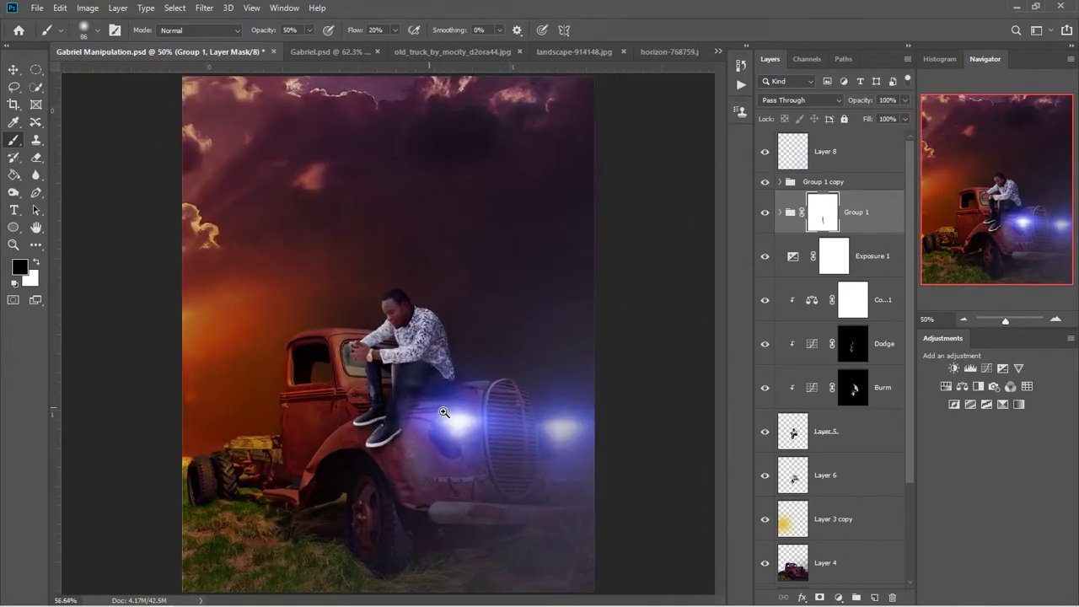
pyautogui.scroll(1, 424, 443)
pyautogui.scroll(-2, 438, 430)
pyautogui.scroll(1, 458, 421)
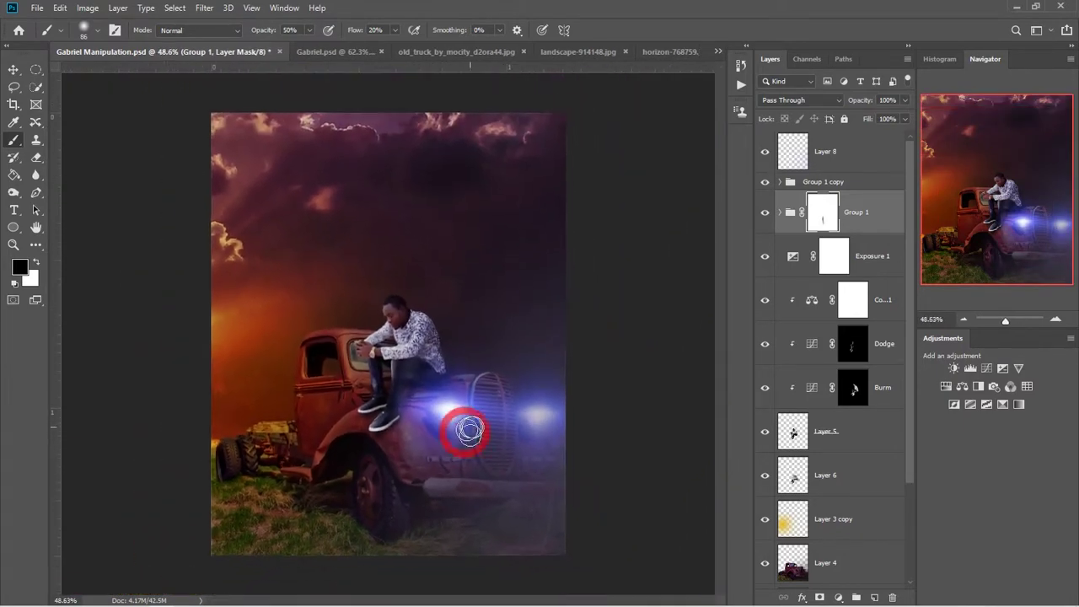
pyautogui.scroll(-1, 447, 439)
pyautogui.scroll(1, 447, 440)
pyautogui.scroll(-1, 451, 435)
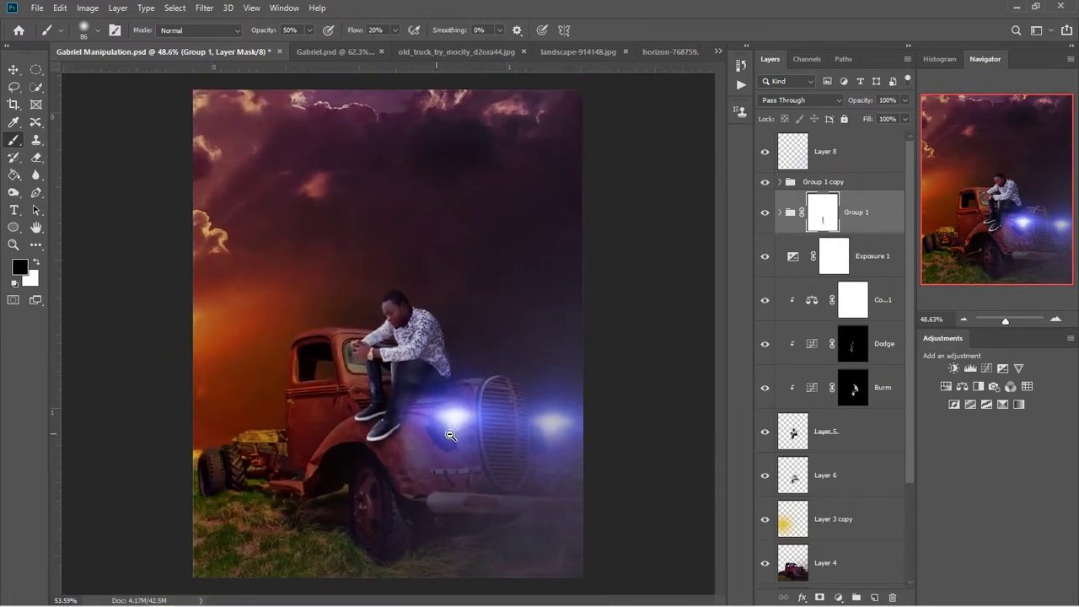
pyautogui.scroll(3, 468, 447)
pyautogui.scroll(-1, 455, 443)
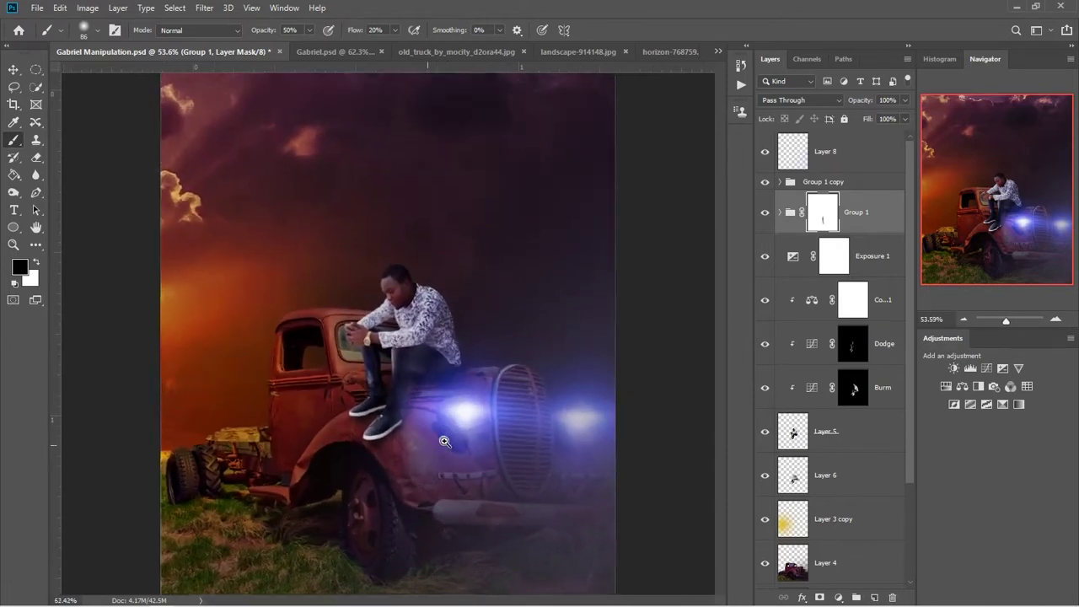
pyautogui.scroll(1, 445, 438)
pyautogui.scroll(2, 467, 352)
pyautogui.scroll(-2, 462, 371)
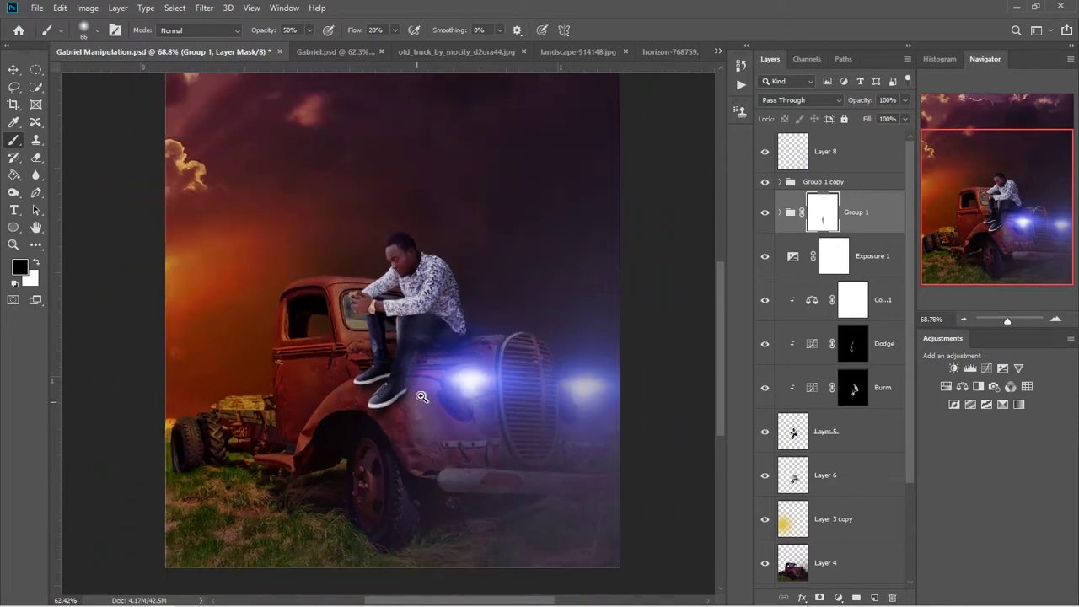
pyautogui.scroll(1, 458, 383)
pyautogui.scroll(1, 454, 395)
pyautogui.scroll(-3, 454, 395)
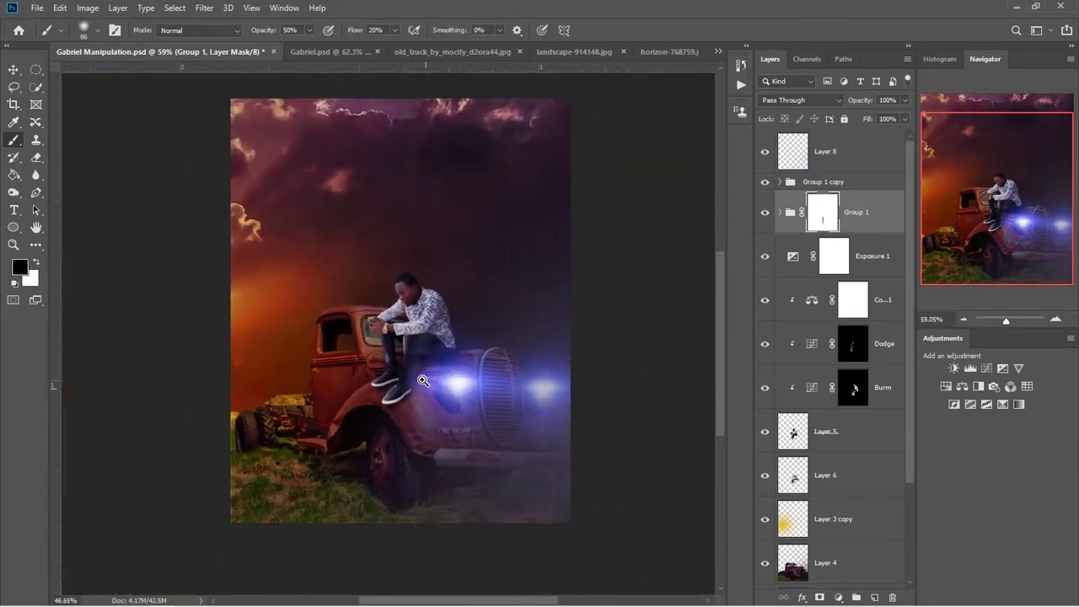
# Set the Layer 8 lavender haze to 81% opacity, then open the fill/adjustment layer menu.
pyautogui.click(856, 156)
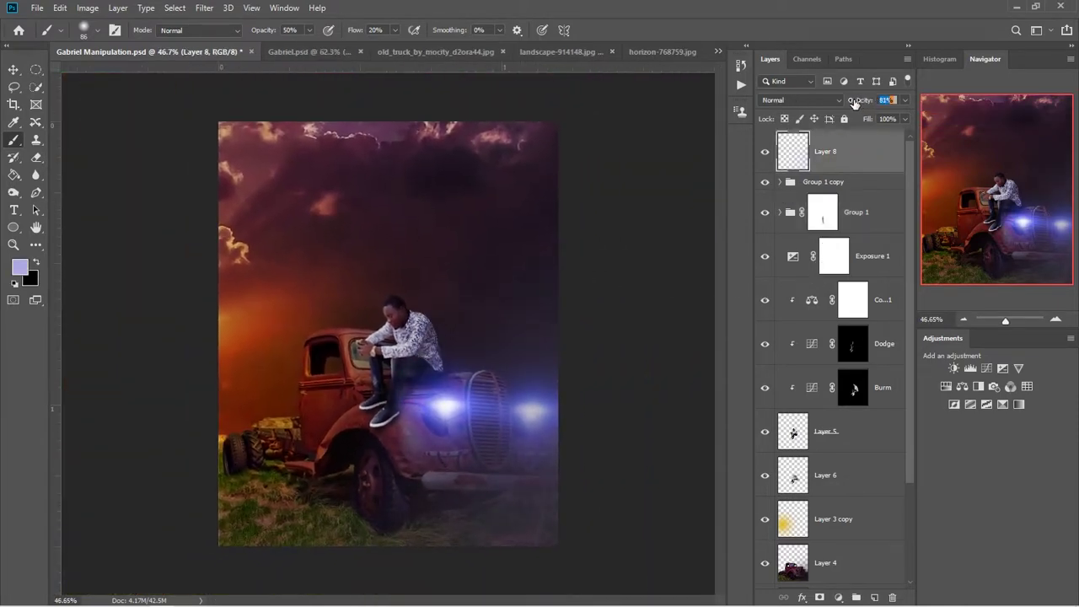
pyautogui.scroll(2, 442, 280)
pyautogui.scroll(-2, 445, 337)
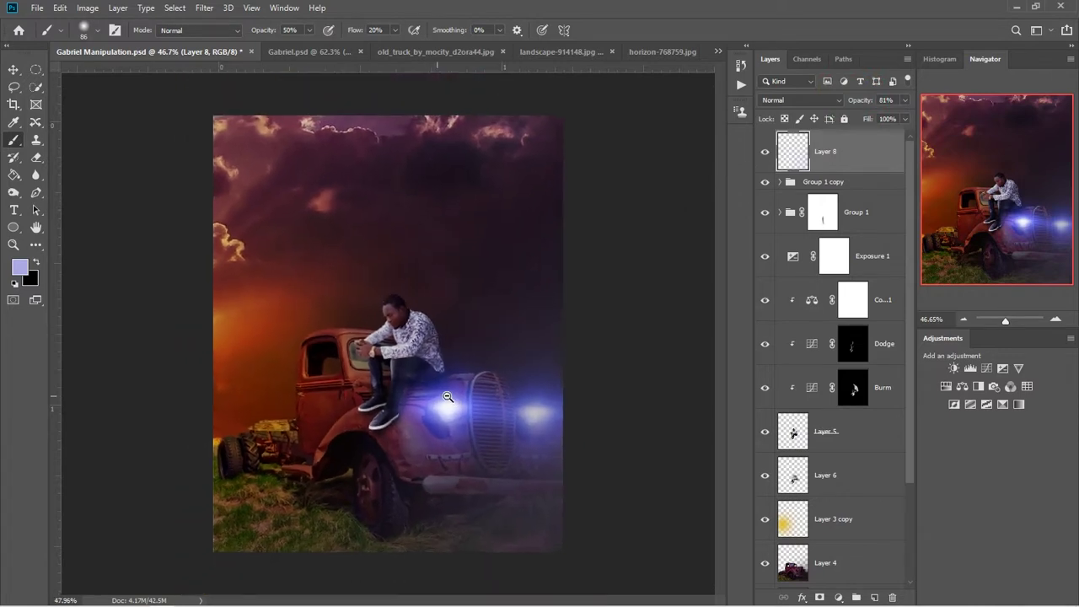
pyautogui.scroll(-1, 448, 379)
pyautogui.scroll(1, 451, 408)
pyautogui.scroll(1, 451, 409)
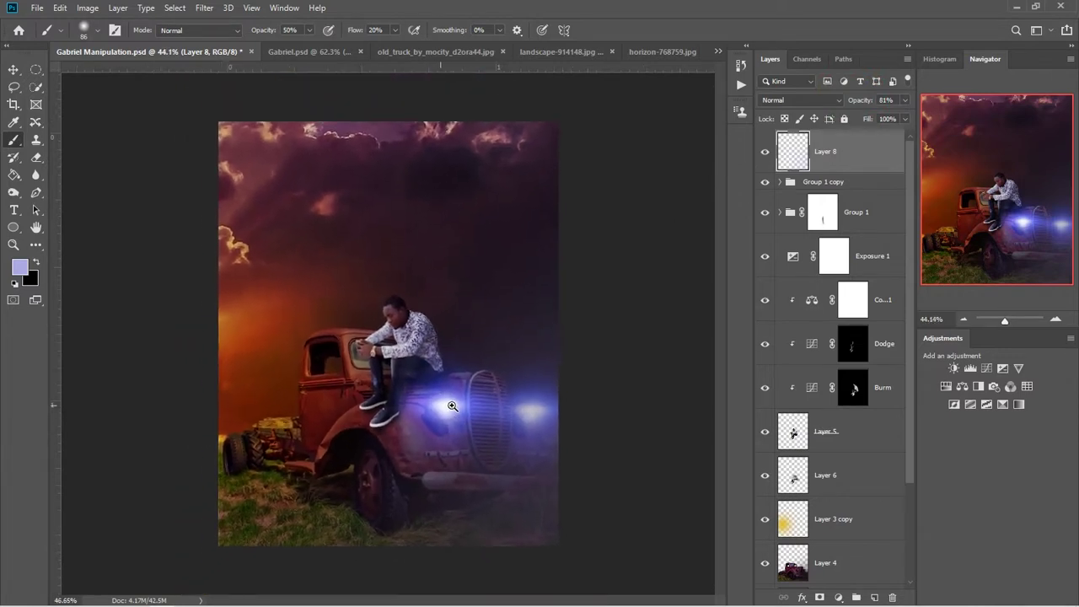
pyautogui.scroll(1, 451, 403)
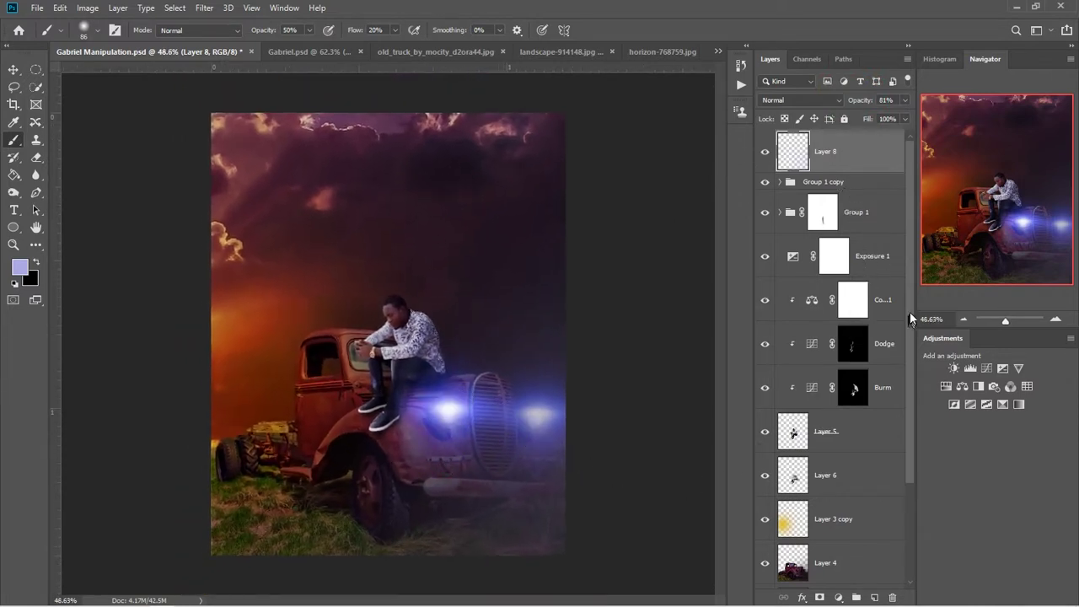
pyautogui.scroll(-5, 910, 311)
pyautogui.scroll(5, 915, 302)
pyautogui.scroll(-1, 912, 430)
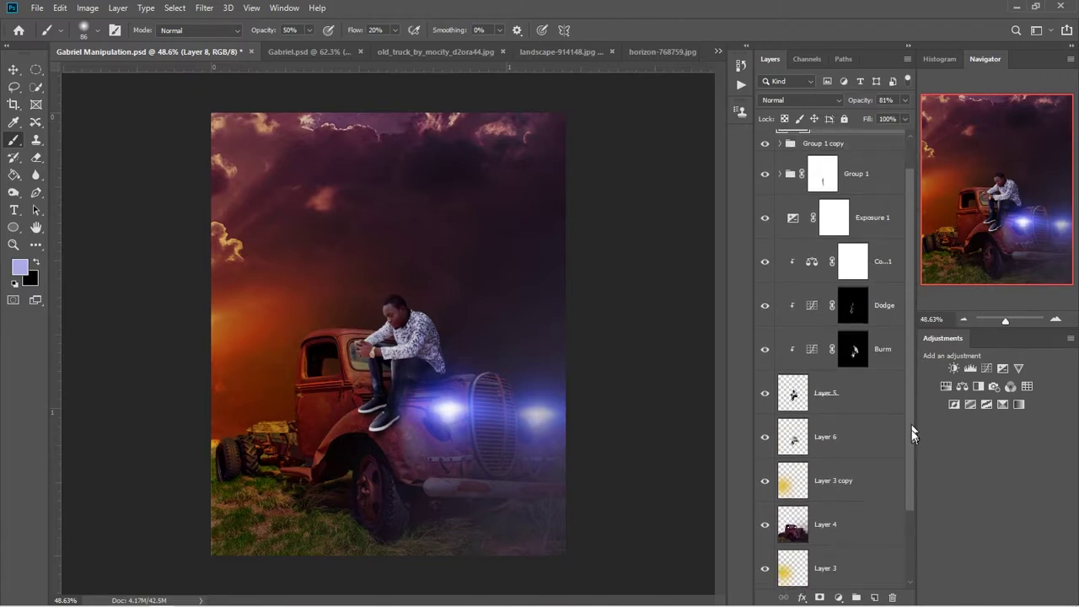
pyautogui.scroll(1, 911, 430)
pyautogui.click(839, 596)
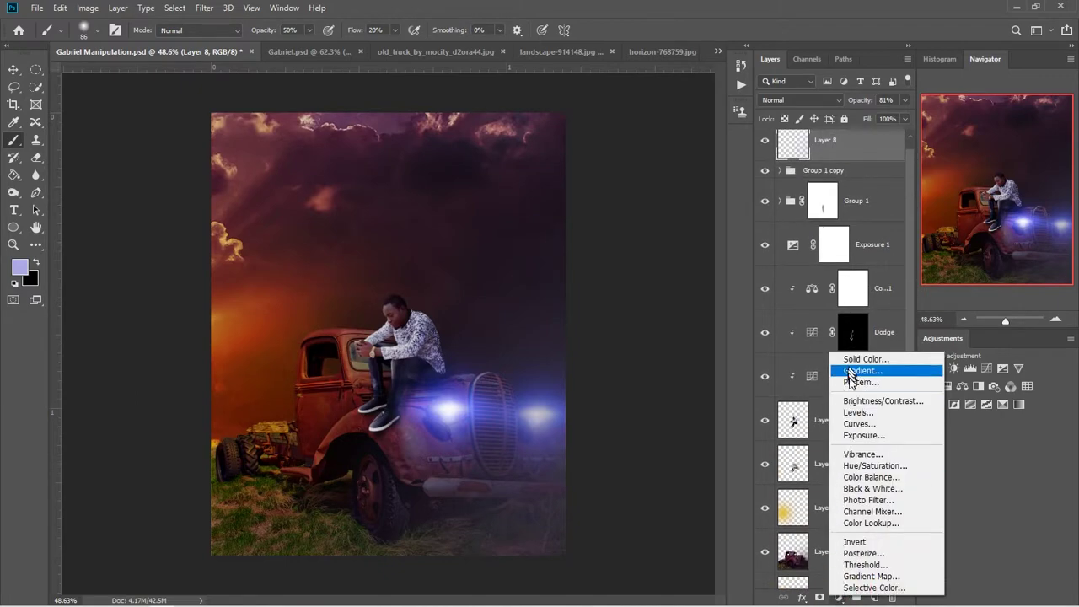
# Add a radial Violet, Orange gradient fill layer with Reverse enabled.
pyautogui.click(852, 371)
pyautogui.moveTo(387, 200)
pyautogui.mouseDown()
pyautogui.moveTo(427, 209)
pyautogui.moveTo(744, 168)
pyautogui.mouseUp()
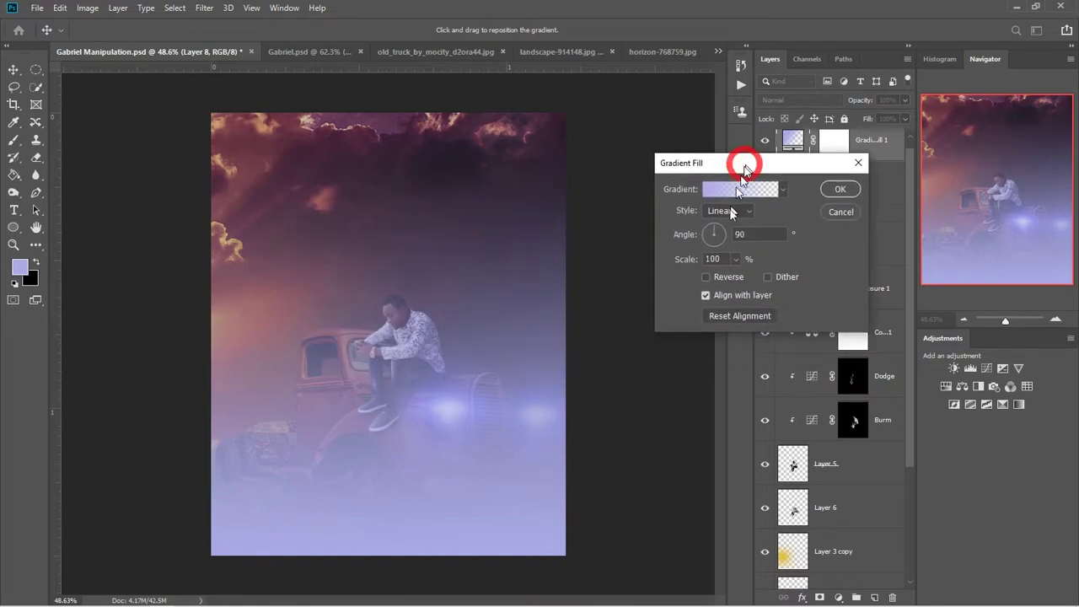
pyautogui.click(733, 212)
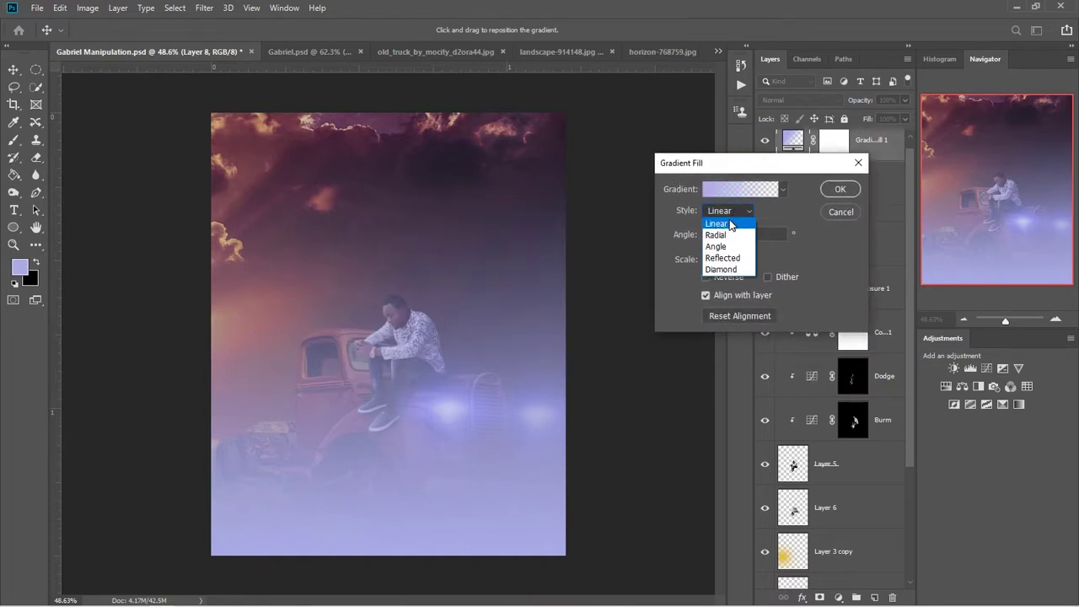
pyautogui.click(724, 235)
pyautogui.click(736, 190)
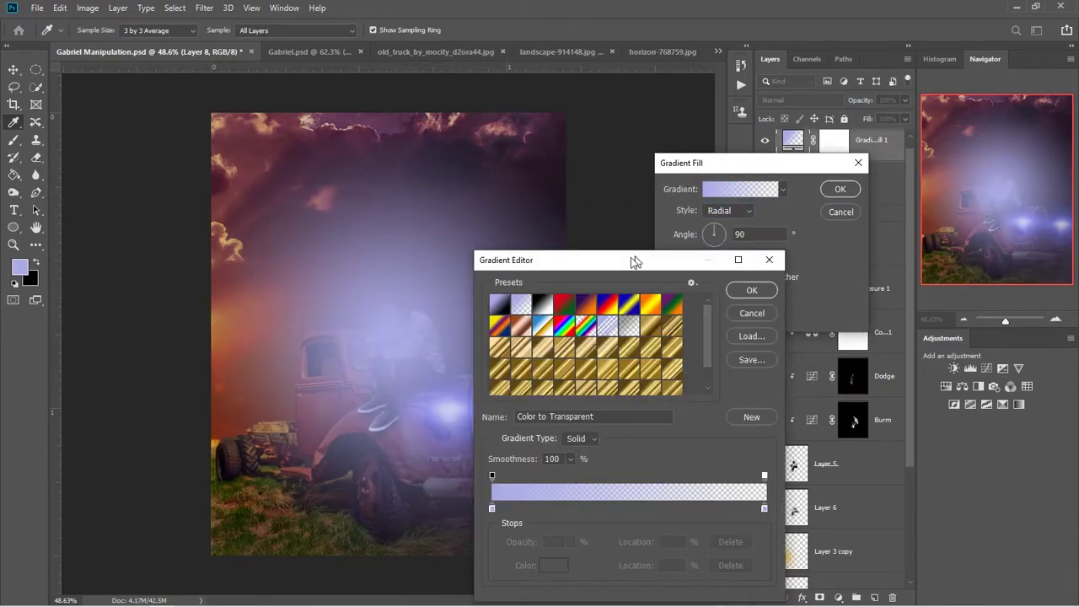
pyautogui.click(586, 302)
pyautogui.click(750, 292)
pyautogui.click(706, 276)
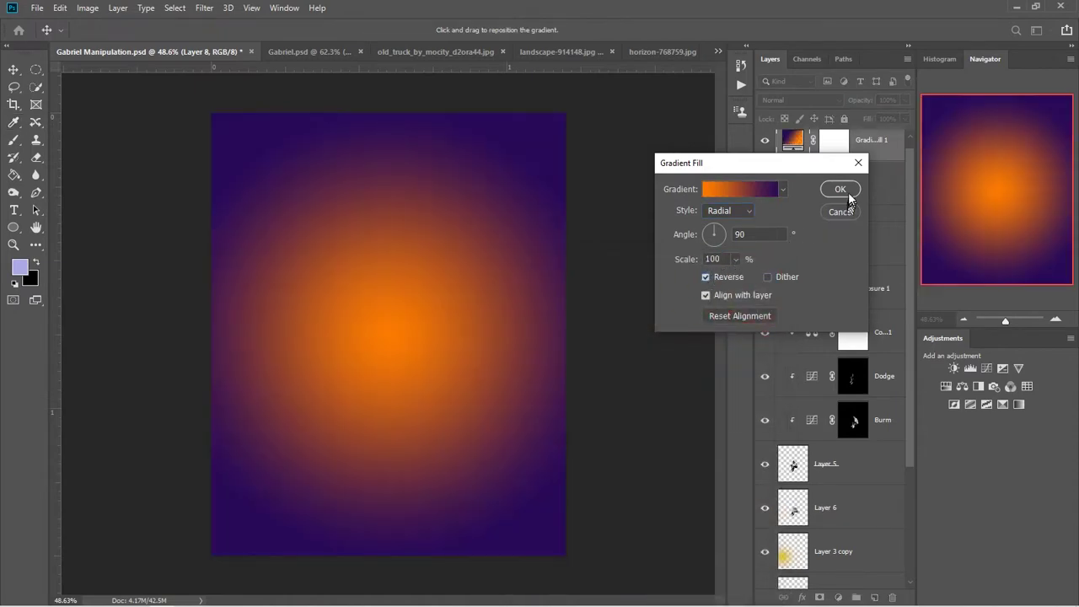
pyautogui.click(837, 190)
# Set the gradient fill layer to Soft Light blending at 84% opacity.
pyautogui.click(799, 99)
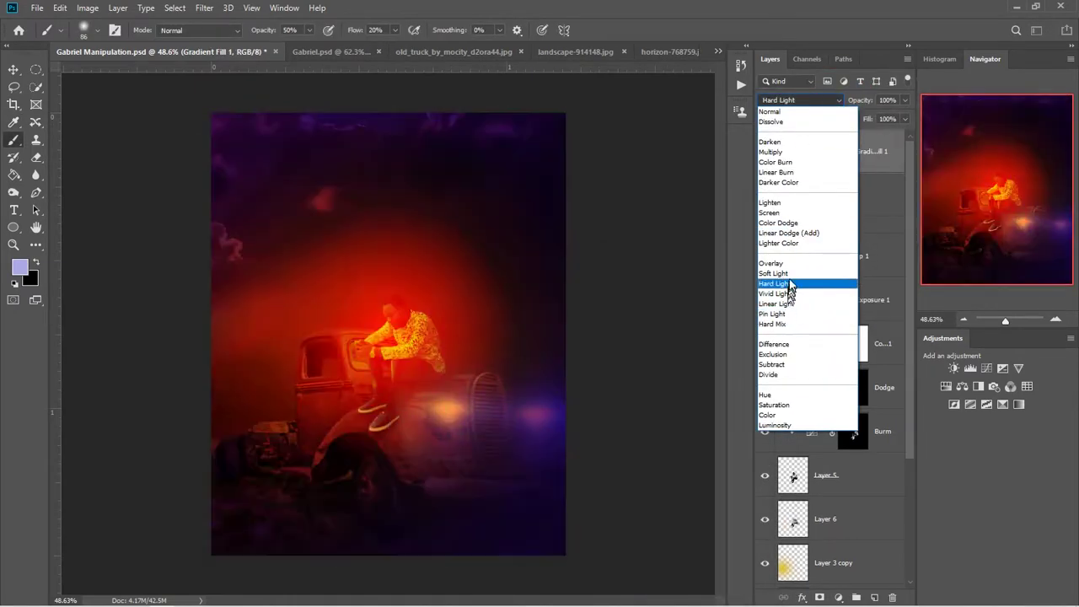
pyautogui.click(788, 275)
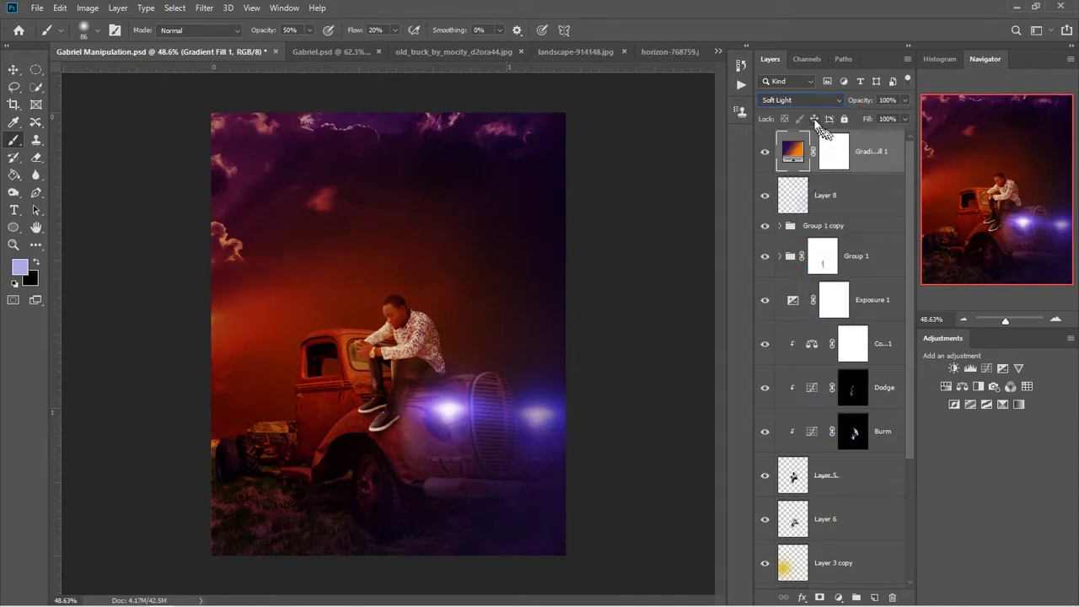
pyautogui.moveTo(863, 103); pyautogui.dragTo(847, 100)
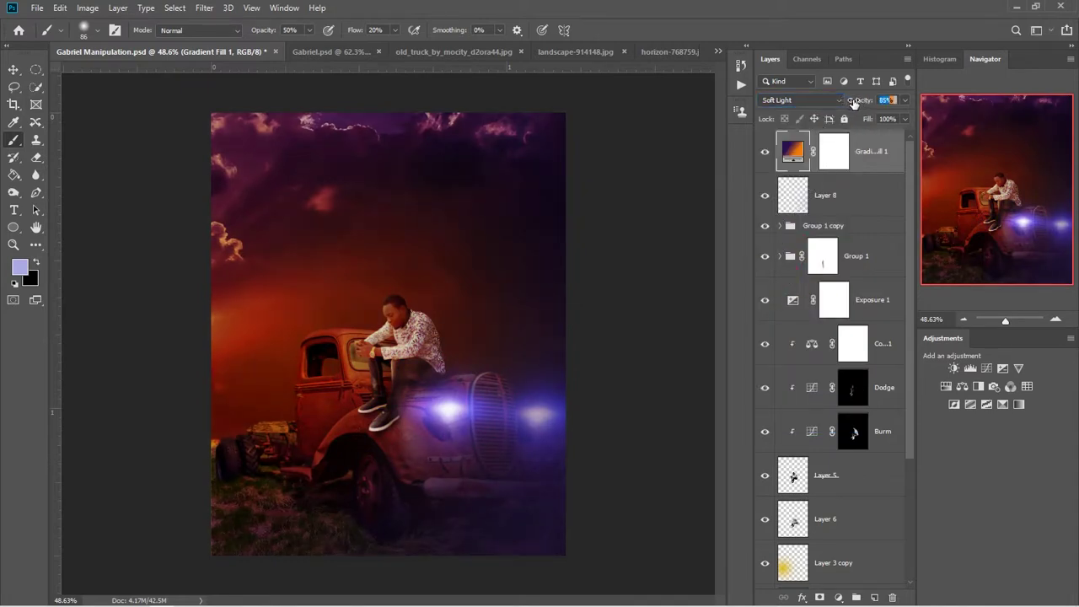
pyautogui.click(835, 152)
# Paint black with a roughly 1078 px brush on the gradient mask over the man and truck.
pyautogui.press('d')
pyautogui.moveTo(371, 329)
pyautogui.mouseDown()
pyautogui.moveTo(384, 336)
pyautogui.moveTo(377, 327)
pyautogui.moveTo(377, 376)
pyautogui.moveTo(433, 356)
pyautogui.mouseUp()
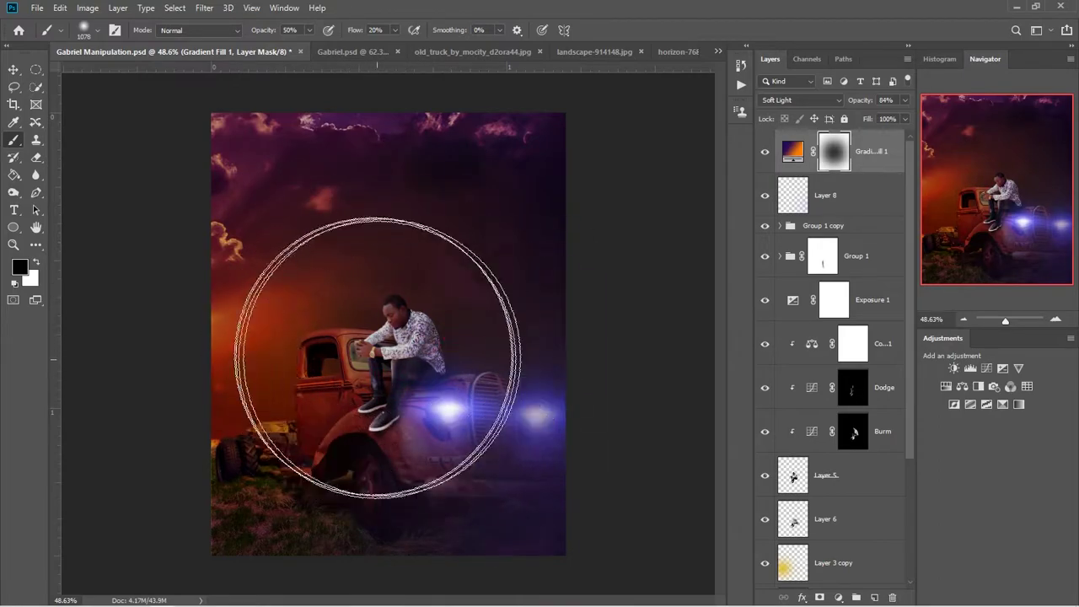
pyautogui.moveTo(432, 356); pyautogui.dragTo(353, 368)
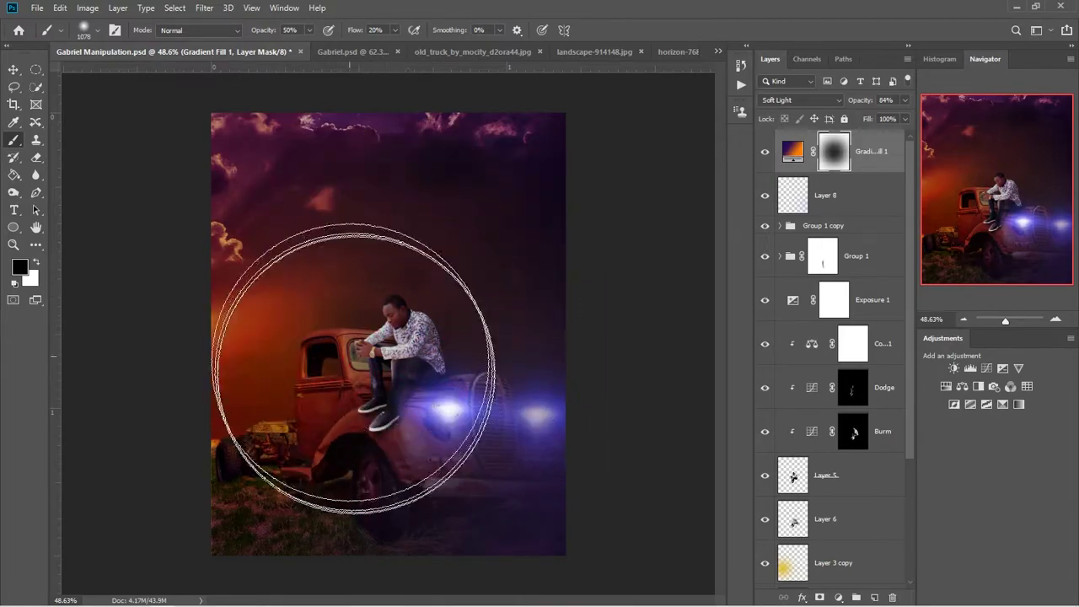
# Zoom in and lower the Gradient Fill 1 layer's opacity to 73%.
pyautogui.keyDown('ctrl'); pyautogui.click(492, 315); pyautogui.keyUp('ctrl')
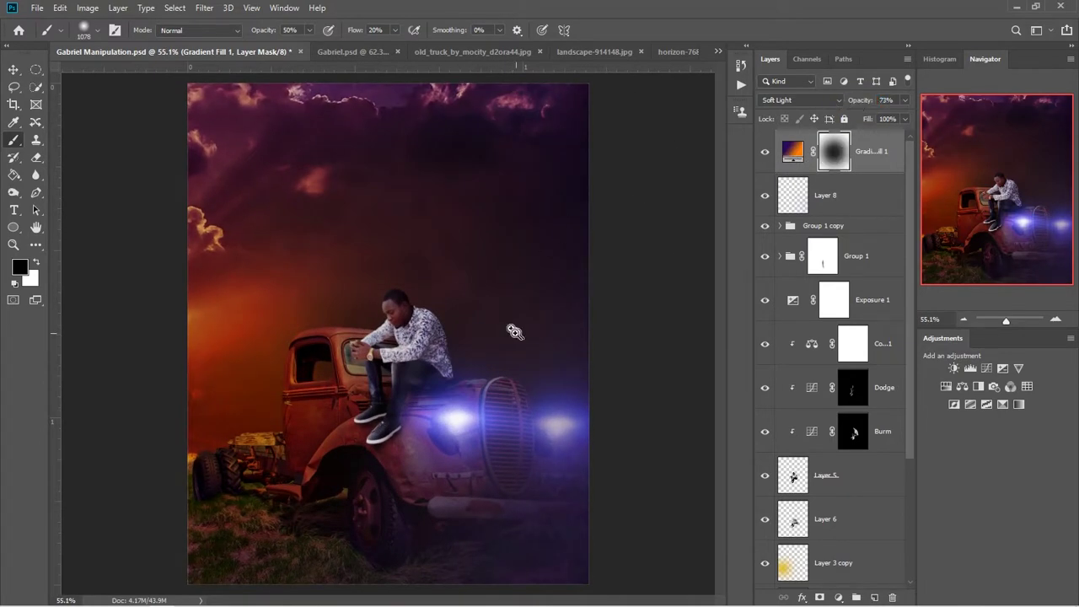
pyautogui.scroll(-2, 515, 331)
pyautogui.press('v')
pyautogui.scroll(1, 478, 381)
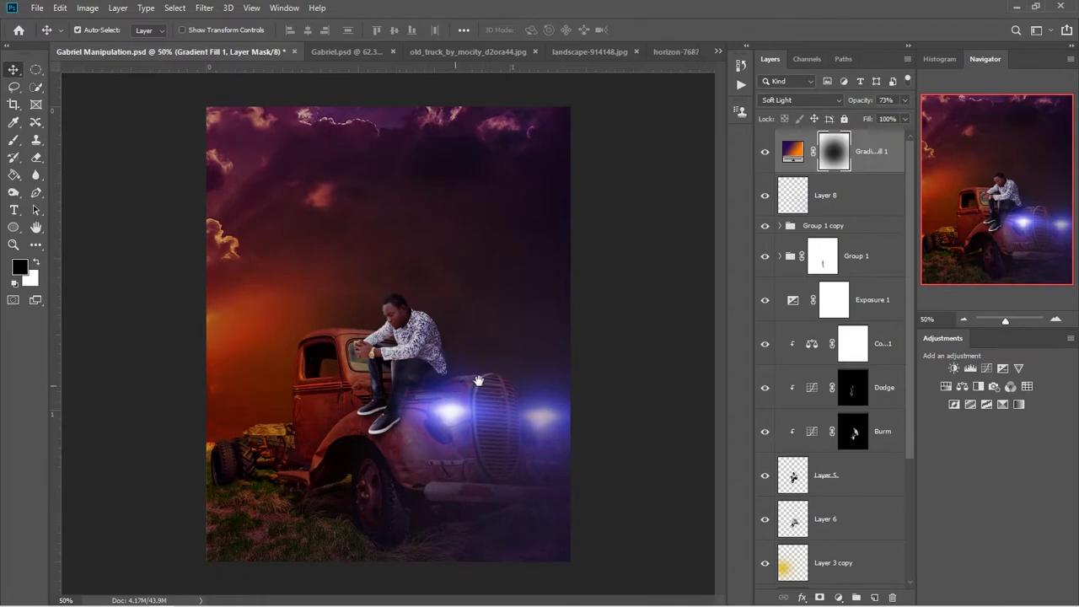
pyautogui.scroll(-1, 478, 381)
pyautogui.scroll(1, 480, 387)
pyautogui.scroll(-1, 484, 396)
pyautogui.scroll(1, 488, 405)
pyautogui.scroll(-1, 488, 406)
pyautogui.scroll(-4, 906, 414)
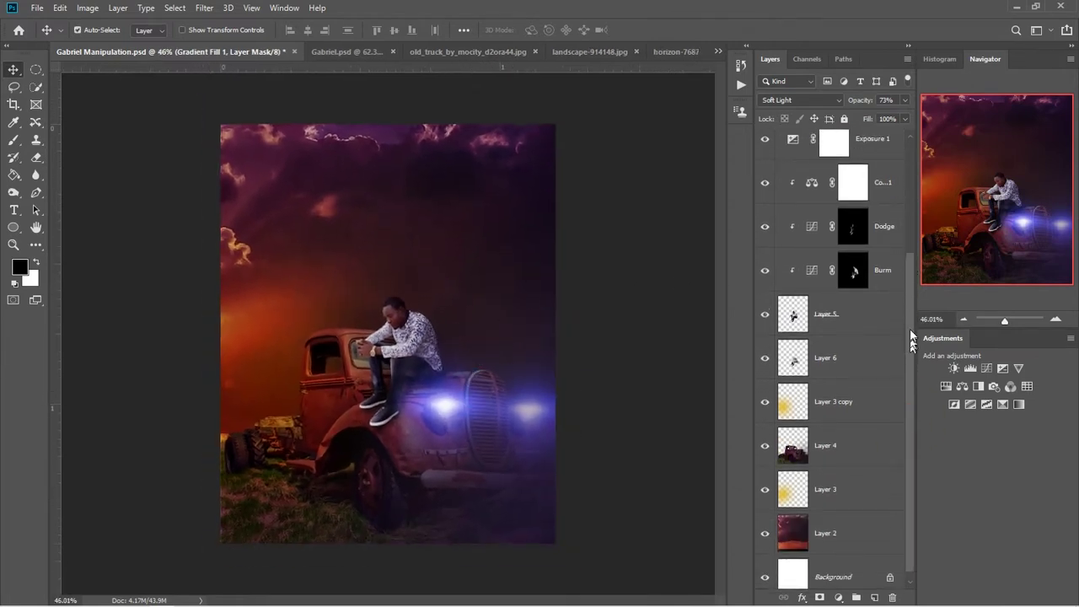
pyautogui.scroll(1, 909, 337)
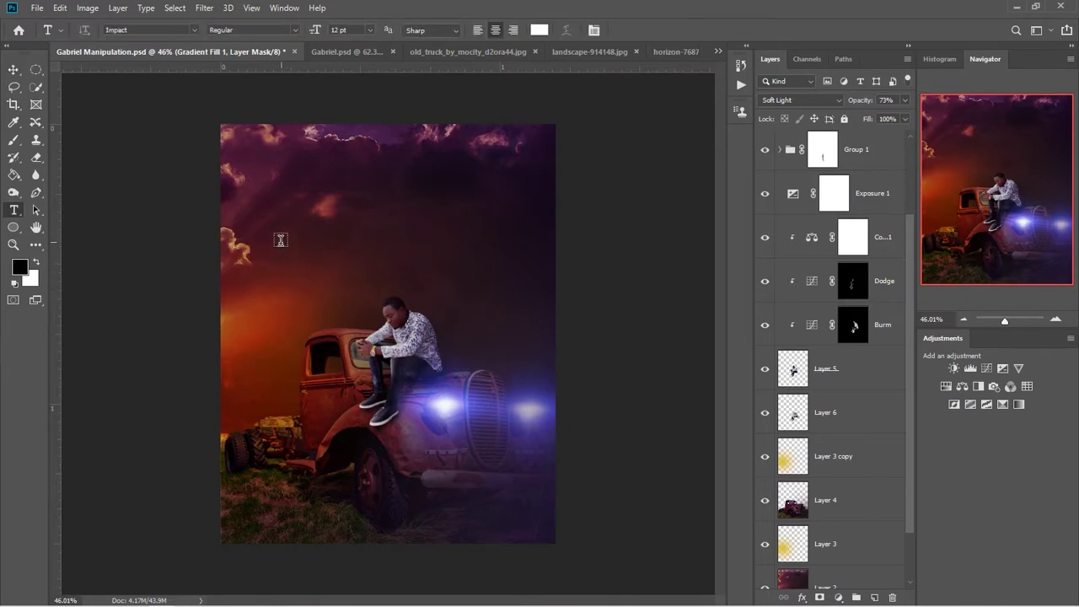
# Type the white title 'July' in the upper-left sky, fixing the typo.
pyautogui.click(283, 249)
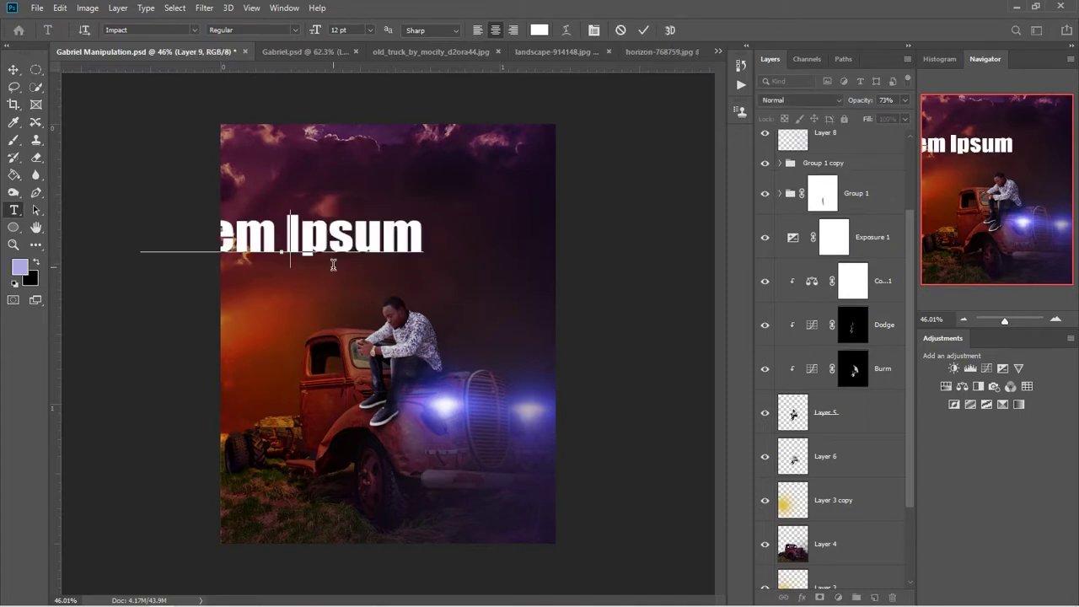
pyautogui.write('Juli')
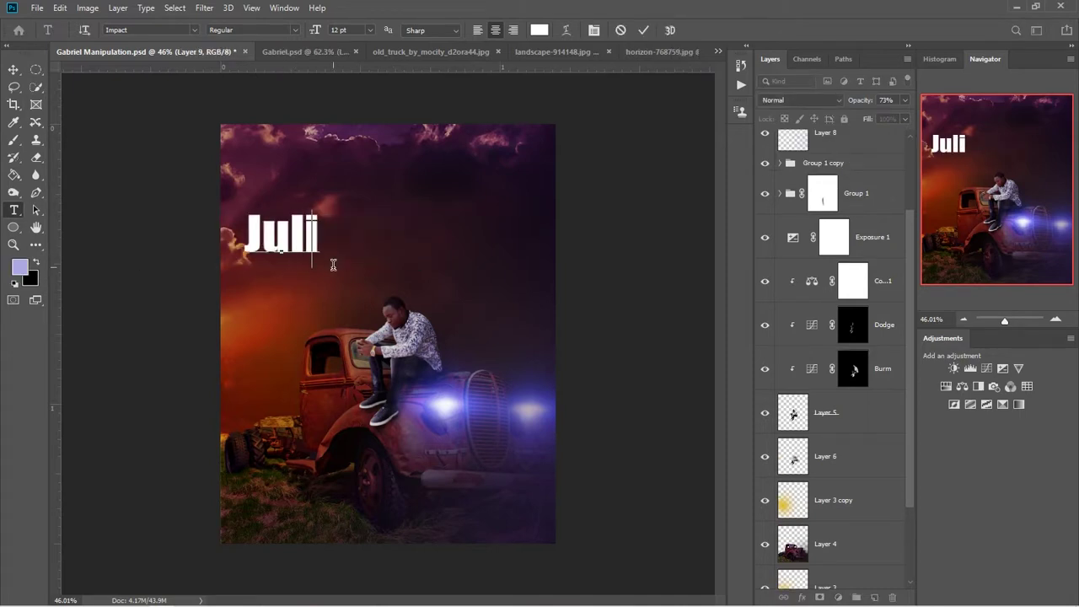
pyautogui.press('BackSpace')
pyautogui.write('y')
pyautogui.click(643, 29)
# Move July to the lower left and put its layer beneath Layer 4 (the truck).
pyautogui.scroll(1, 464, 168)
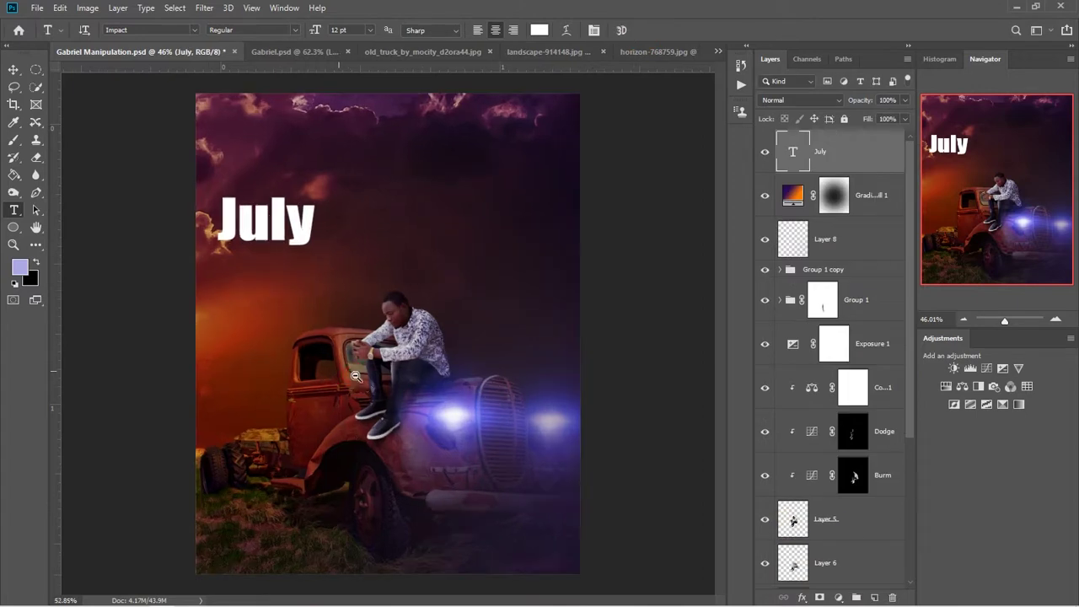
pyautogui.press('v')
pyautogui.moveTo(277, 228)
pyautogui.mouseDown()
pyautogui.moveTo(280, 516)
pyautogui.moveTo(265, 349)
pyautogui.mouseUp()
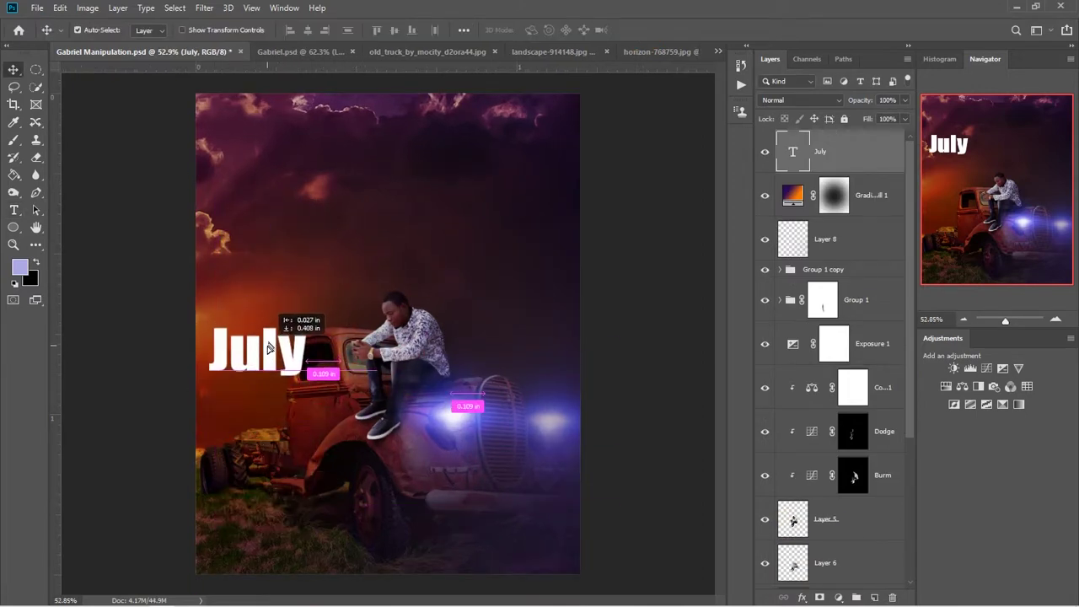
pyautogui.moveTo(822, 154)
pyautogui.mouseDown()
pyautogui.moveTo(837, 584)
pyautogui.moveTo(766, 459)
pyautogui.moveTo(792, 493)
pyautogui.mouseUp()
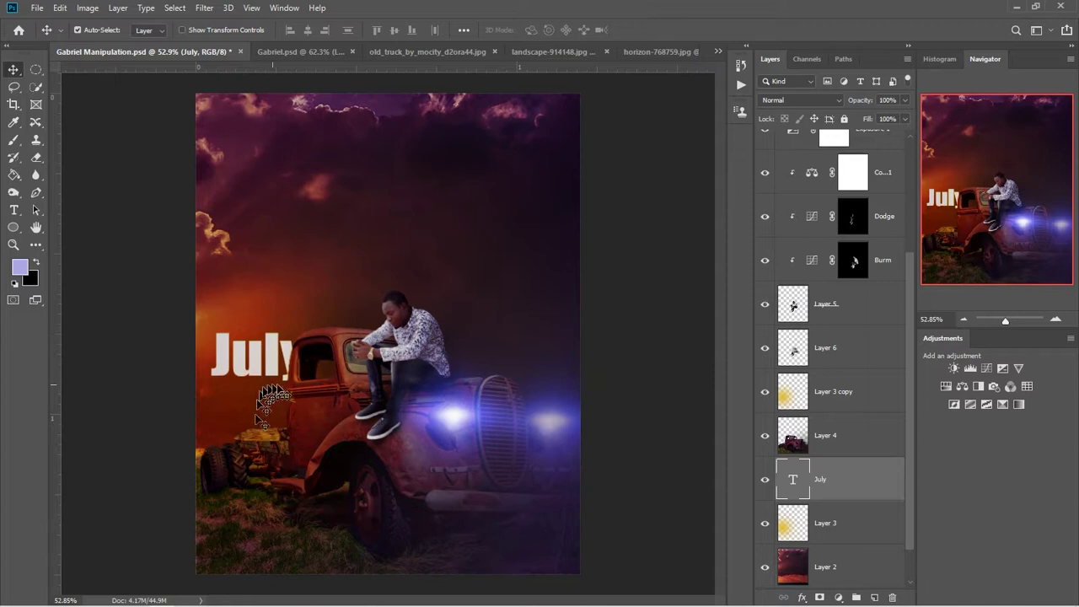
# Add a new text layer reading '09' on the left of the poster.
pyautogui.press('t')
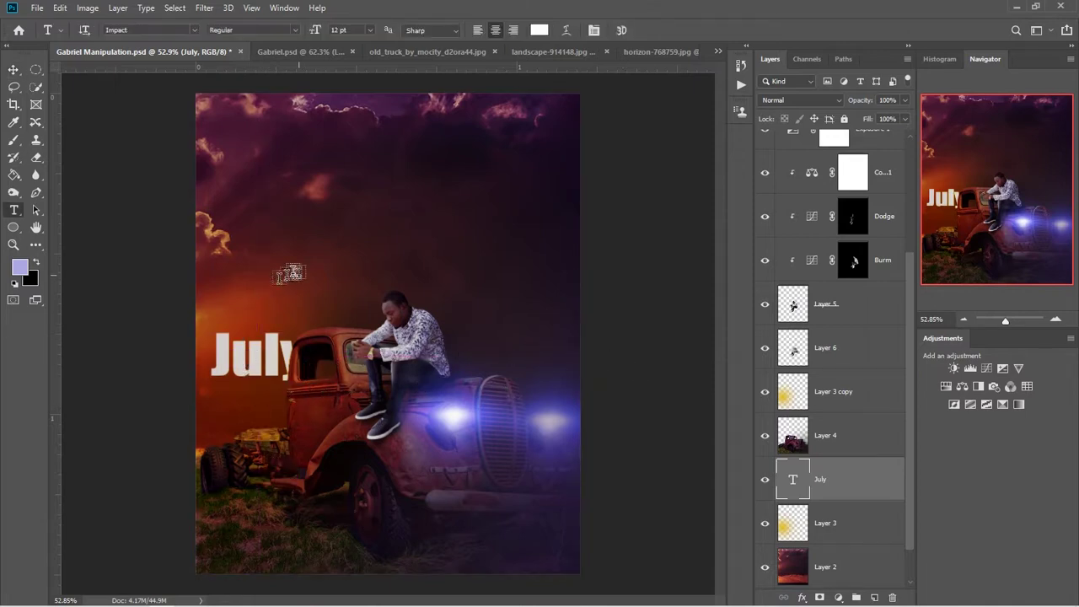
pyautogui.click(297, 267)
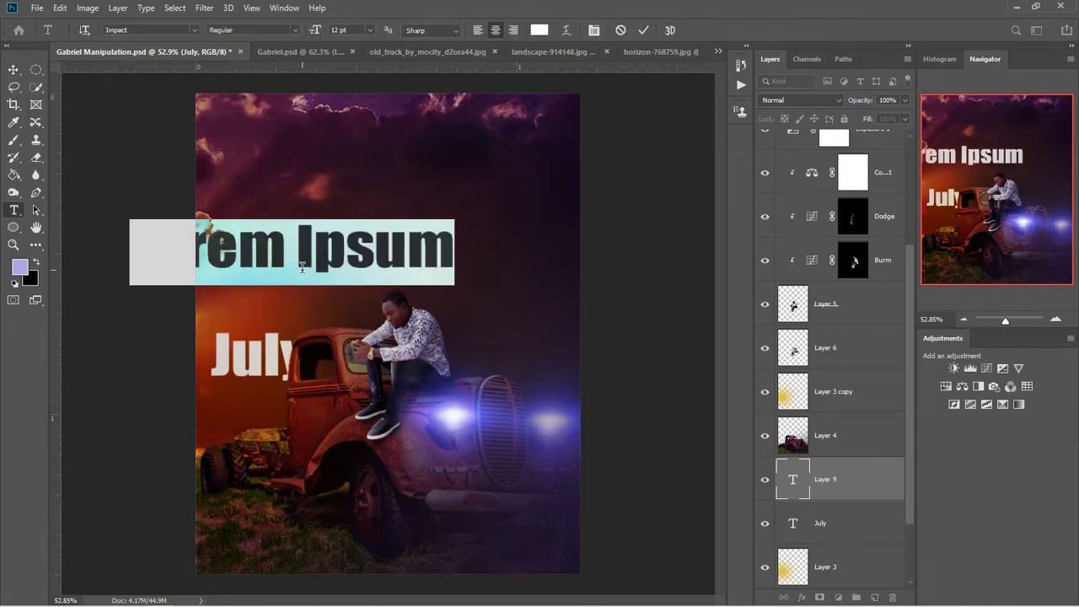
pyautogui.write('09')
pyautogui.click(643, 30)
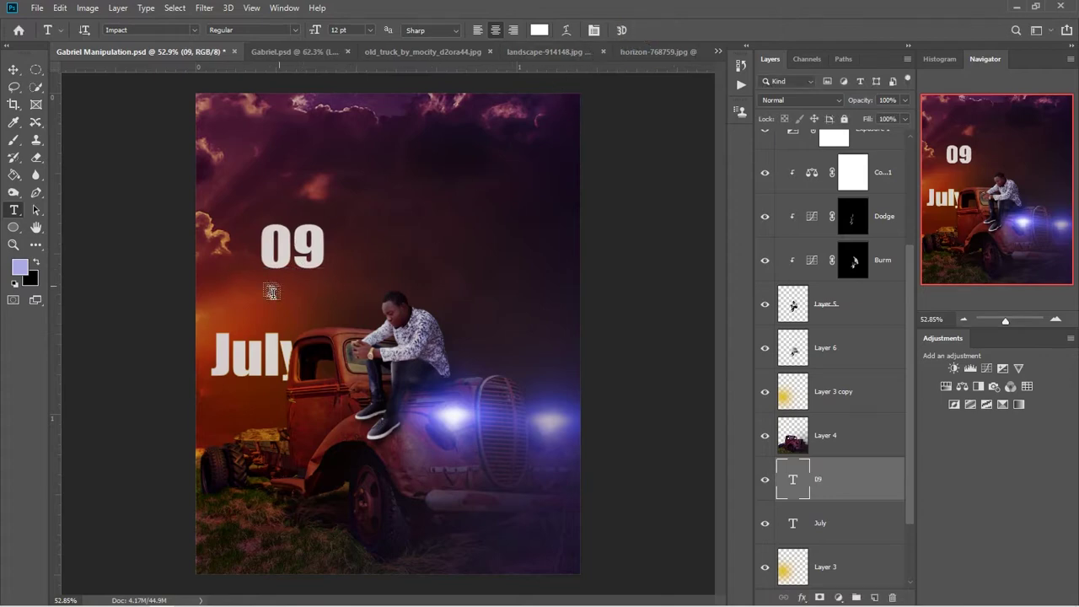
# Transform-move '09' directly beneath July to form a stacked date.
pyautogui.hotkey('ctrl', 't')
pyautogui.moveTo(311, 242); pyautogui.dragTo(272, 399)
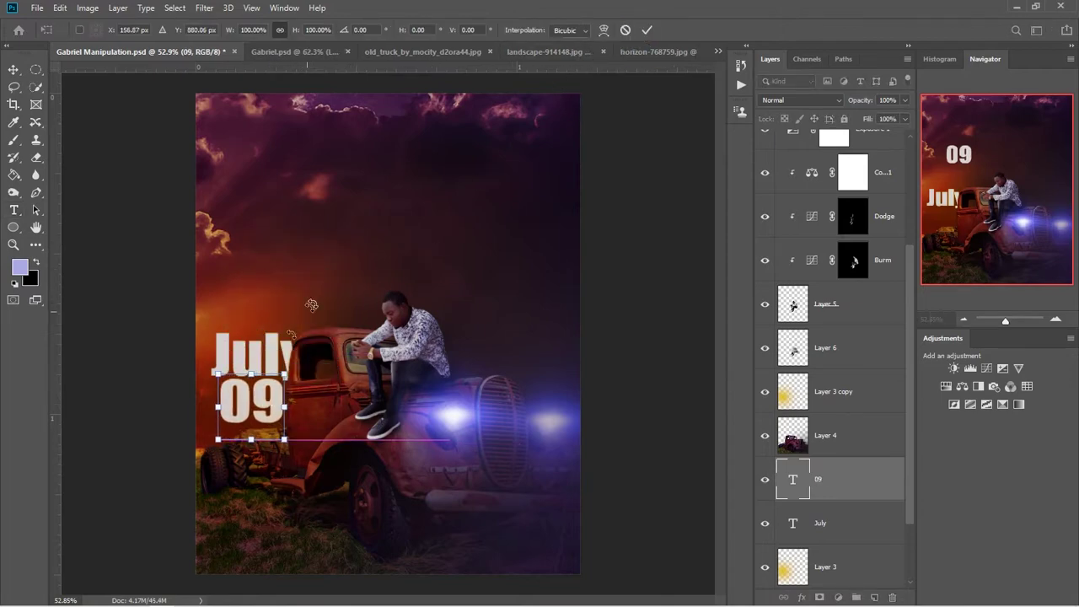
pyautogui.click(647, 29)
pyautogui.scroll(-2, 410, 413)
pyautogui.scroll(2, 411, 413)
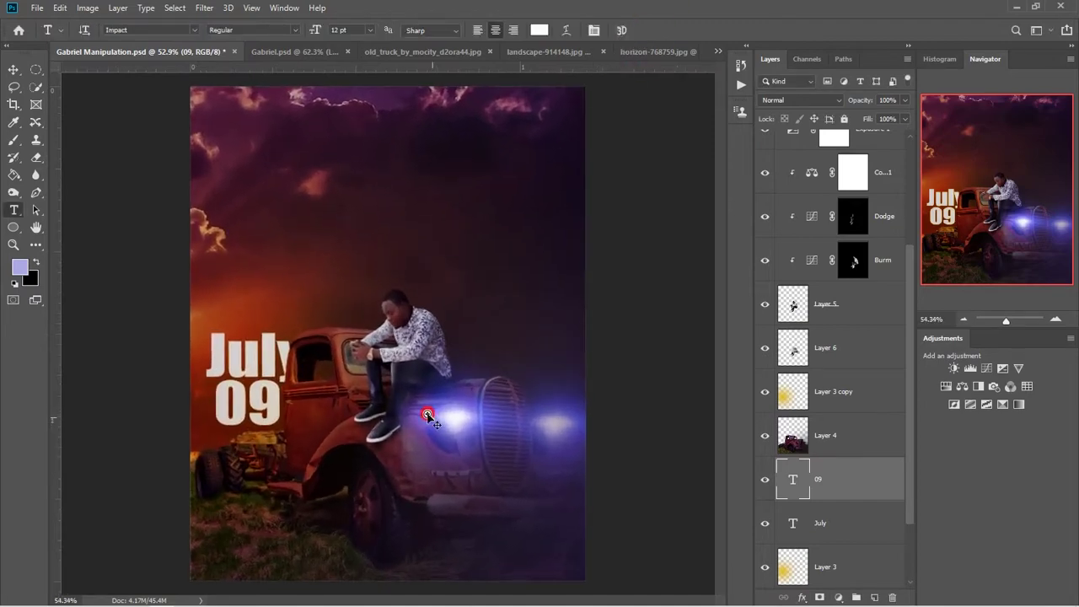
pyautogui.scroll(-1, 425, 390)
pyautogui.scroll(-1, 425, 405)
pyautogui.scroll(1, 427, 421)
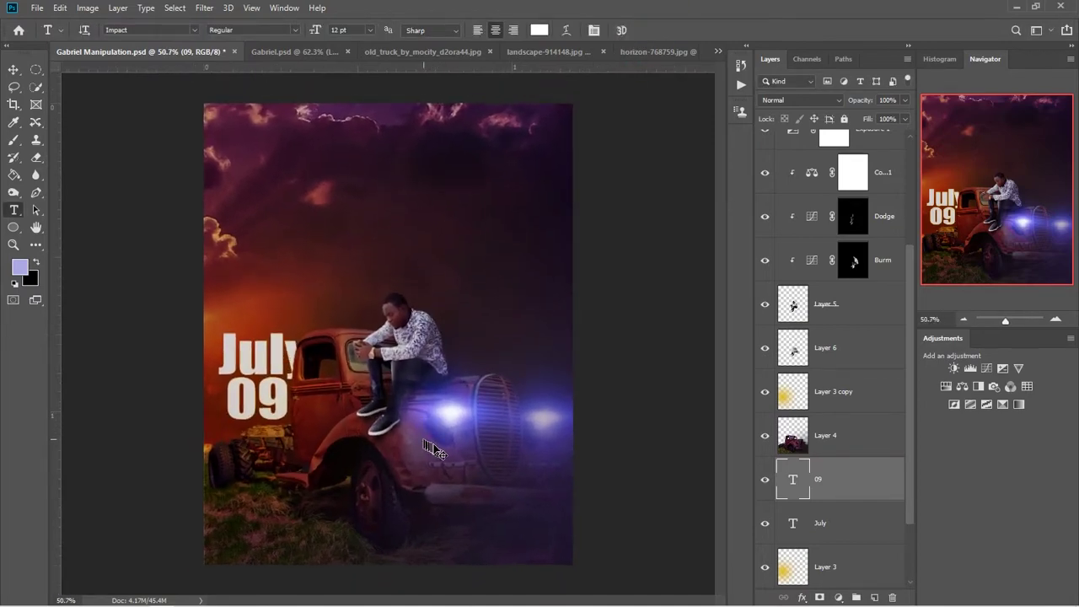
pyautogui.scroll(1, 428, 444)
pyautogui.scroll(-1, 426, 441)
pyautogui.scroll(2, 423, 435)
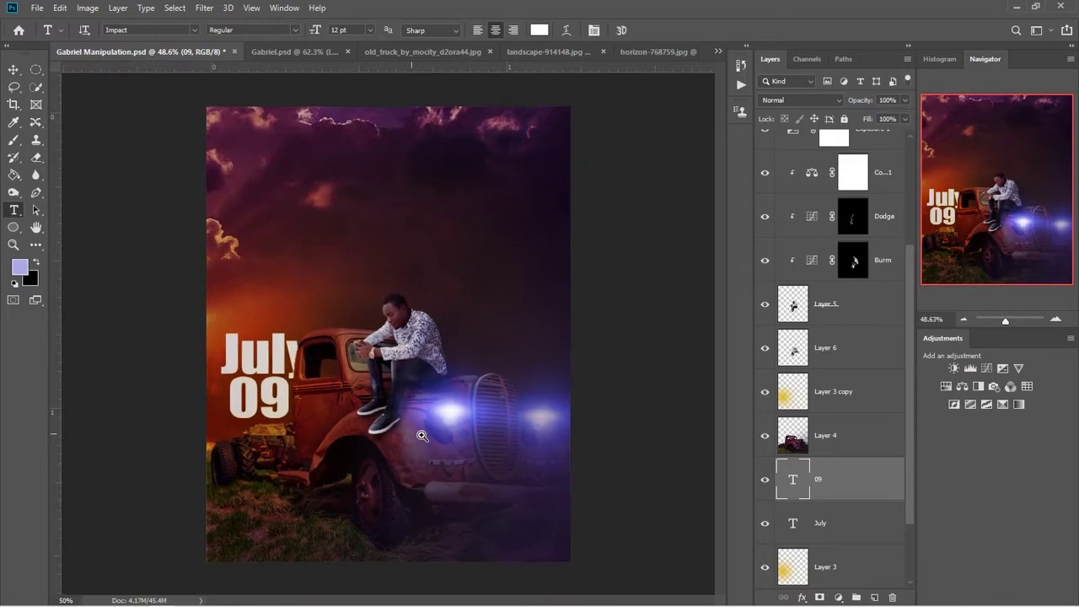
pyautogui.scroll(-1, 404, 422)
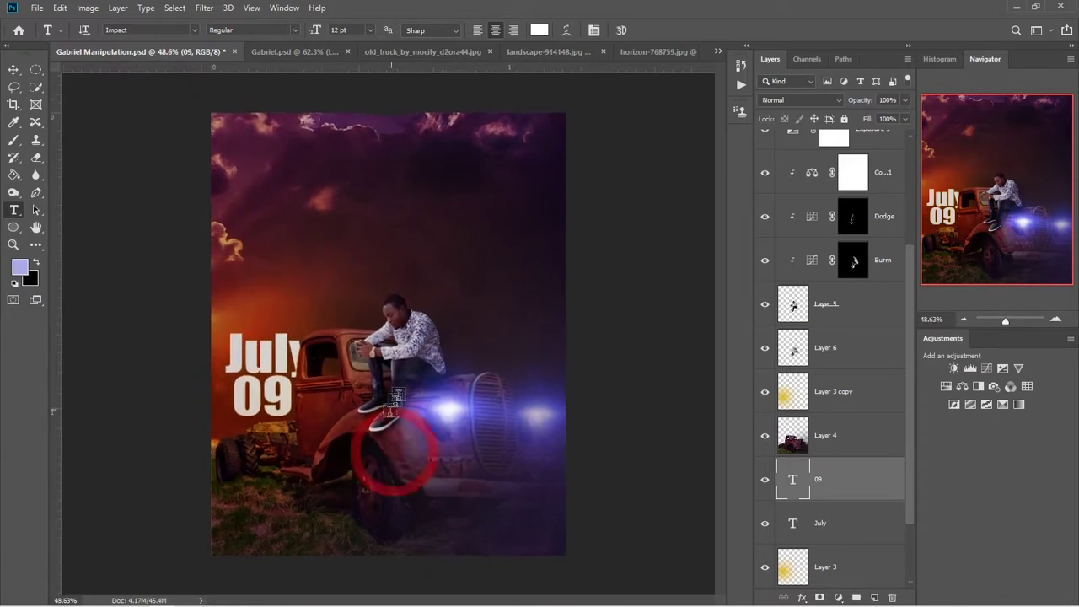
pyautogui.moveTo(910, 321); pyautogui.dragTo(918, 215)
# Add a second gradient fill above Gradient Fill 1 with a black starting stop.
pyautogui.click(879, 151)
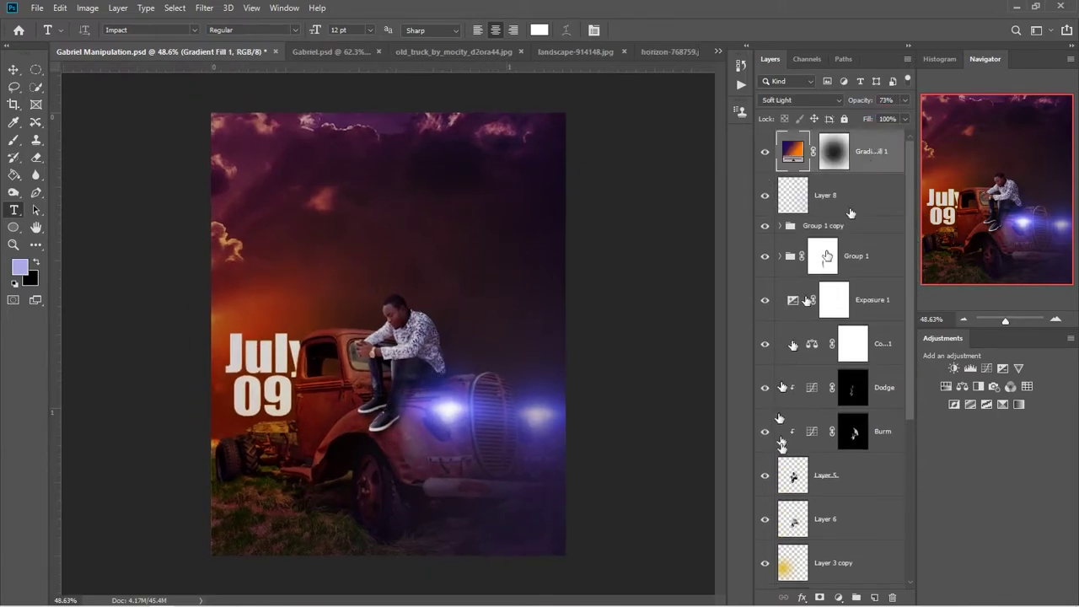
pyautogui.click(839, 597)
pyautogui.click(856, 368)
pyautogui.click(747, 192)
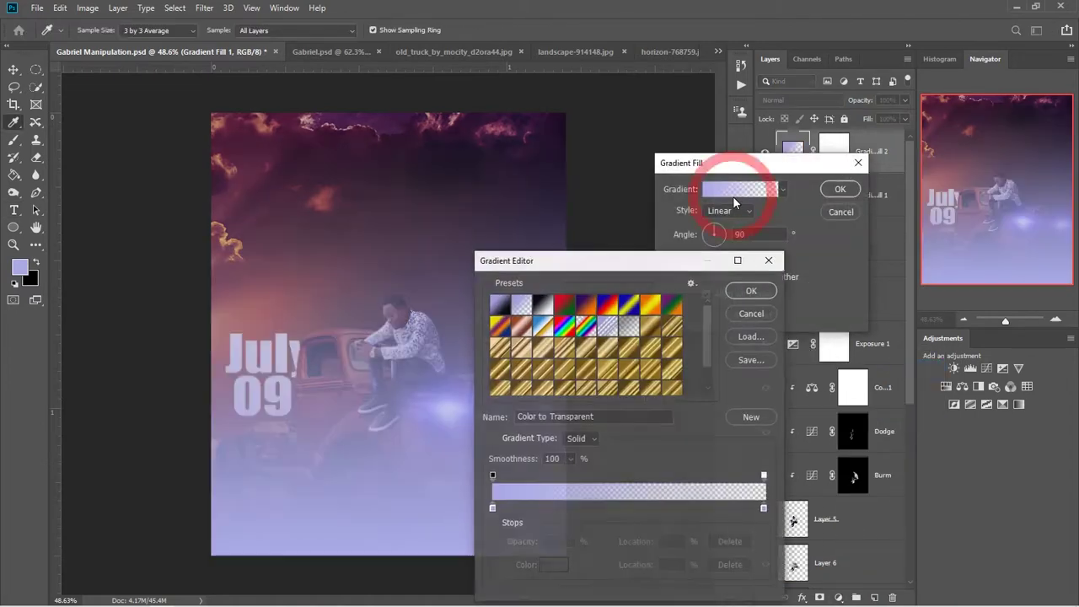
pyautogui.click(492, 508)
pyautogui.click(552, 565)
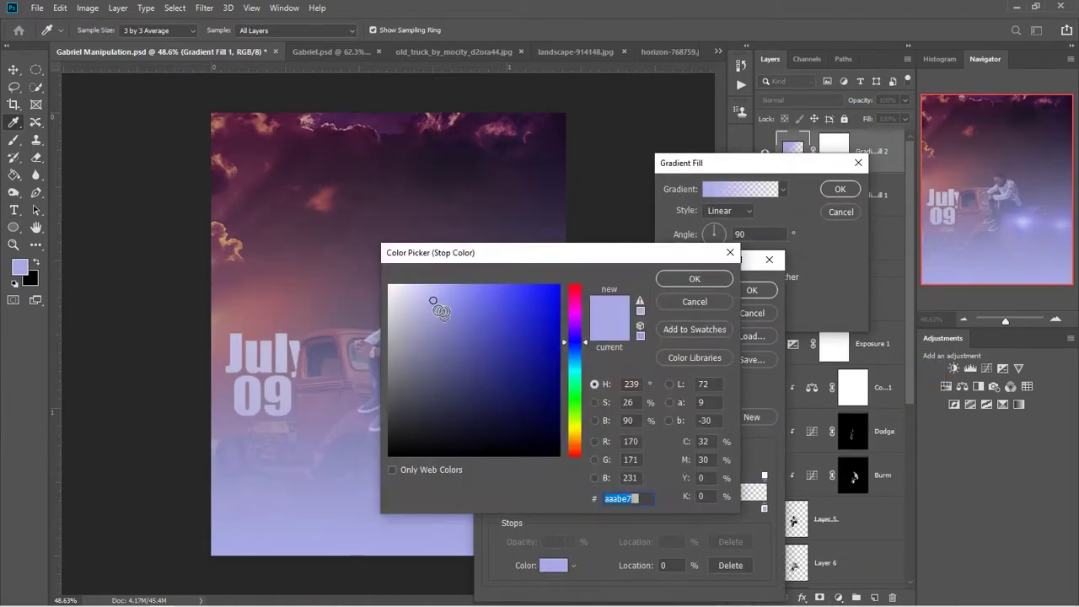
pyautogui.moveTo(434, 301); pyautogui.dragTo(390, 455)
pyautogui.click(695, 283)
pyautogui.click(754, 290)
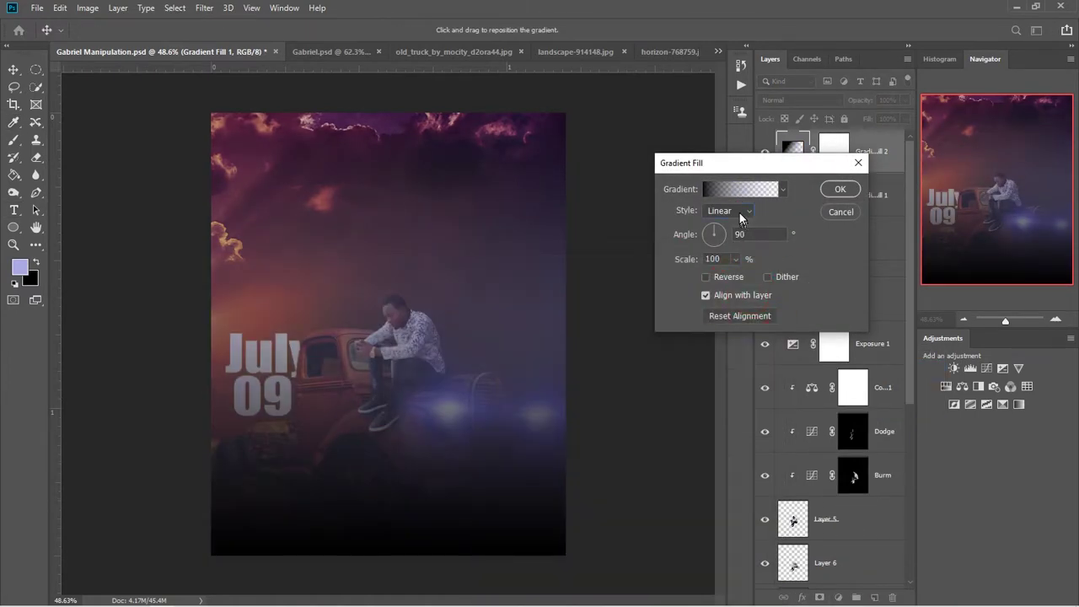
# Make the gradient radial and reversed, and delete its right-hand colour stop.
pyautogui.click(730, 210)
pyautogui.click(727, 229)
pyautogui.click(706, 278)
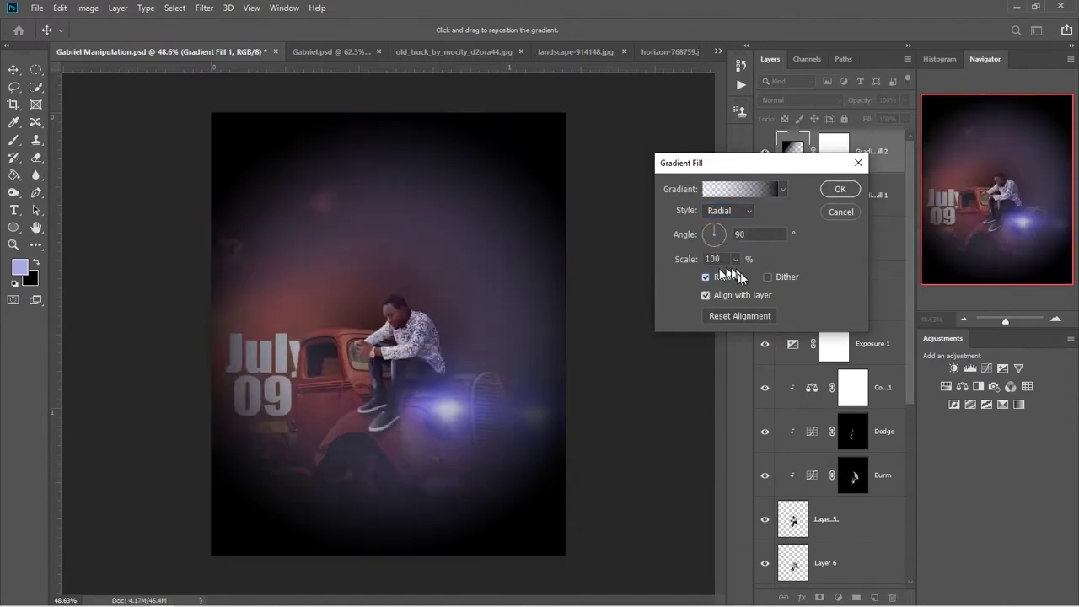
pyautogui.click(754, 192)
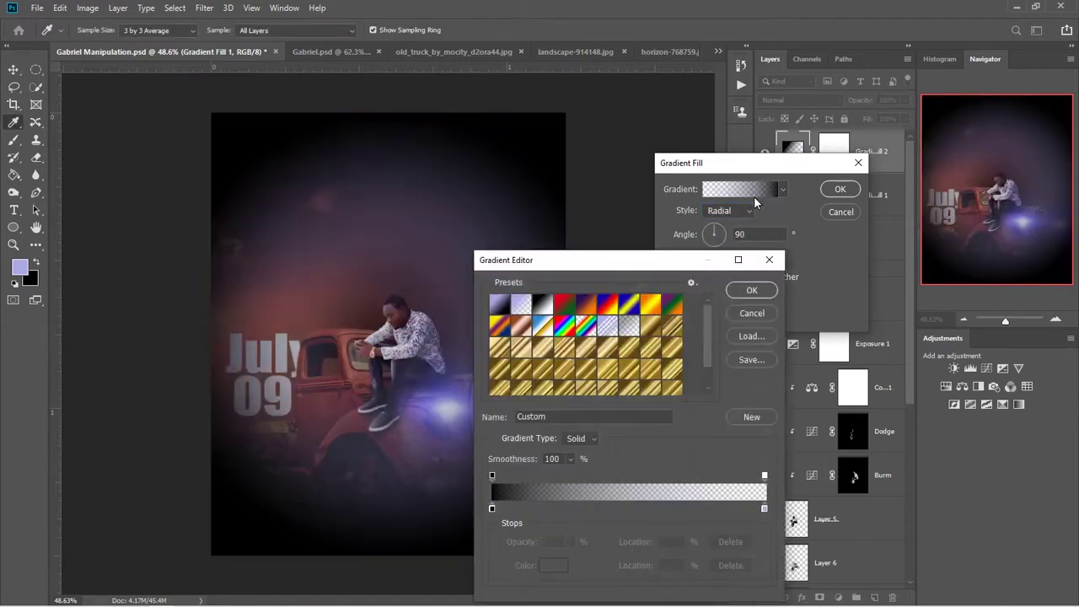
pyautogui.click(764, 510)
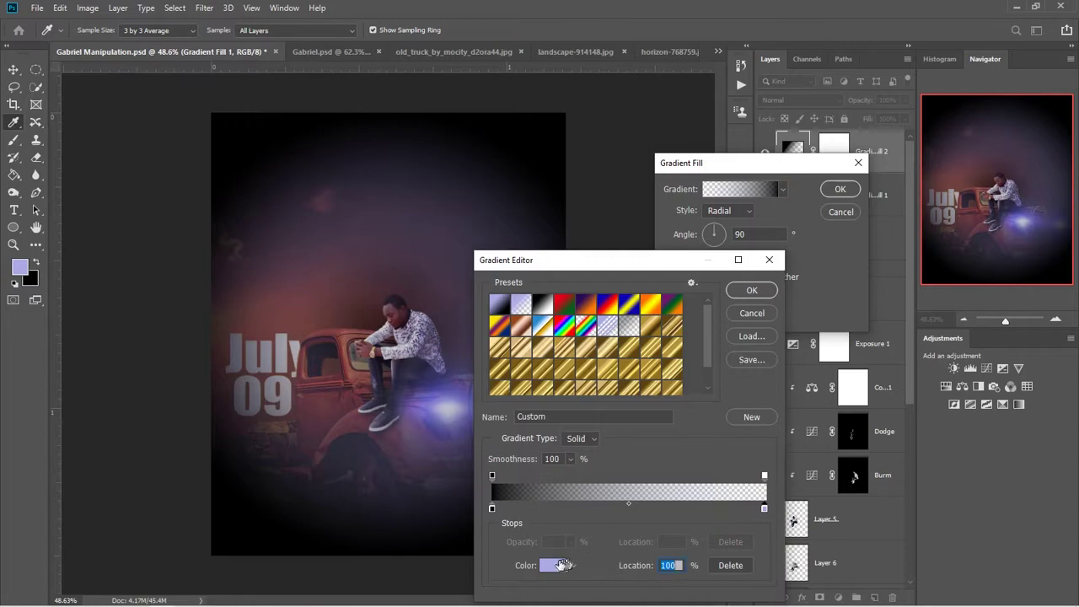
pyautogui.click(732, 566)
pyautogui.click(752, 291)
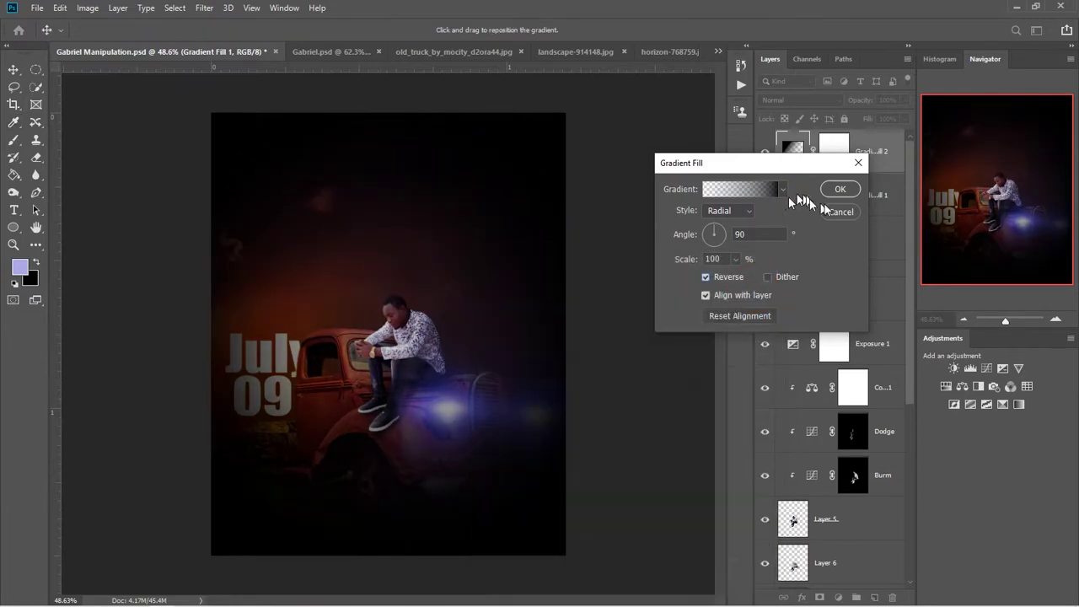
# Reposition the vignette, raise its scale to about 649%, and confirm the fill.
pyautogui.moveTo(386, 323); pyautogui.dragTo(422, 309)
pyautogui.click(735, 259)
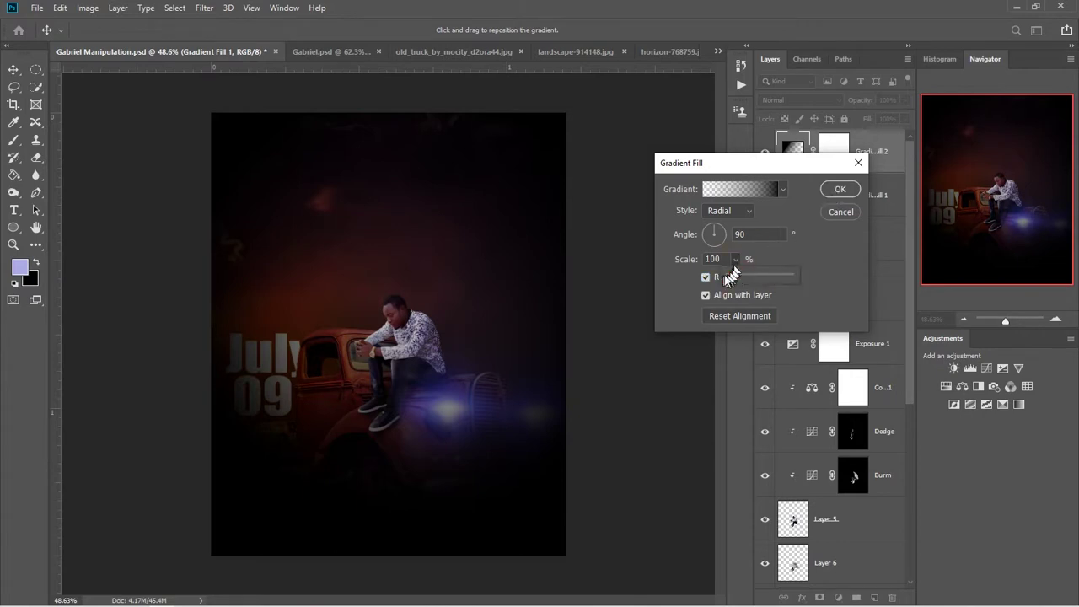
pyautogui.moveTo(724, 275); pyautogui.dragTo(771, 281)
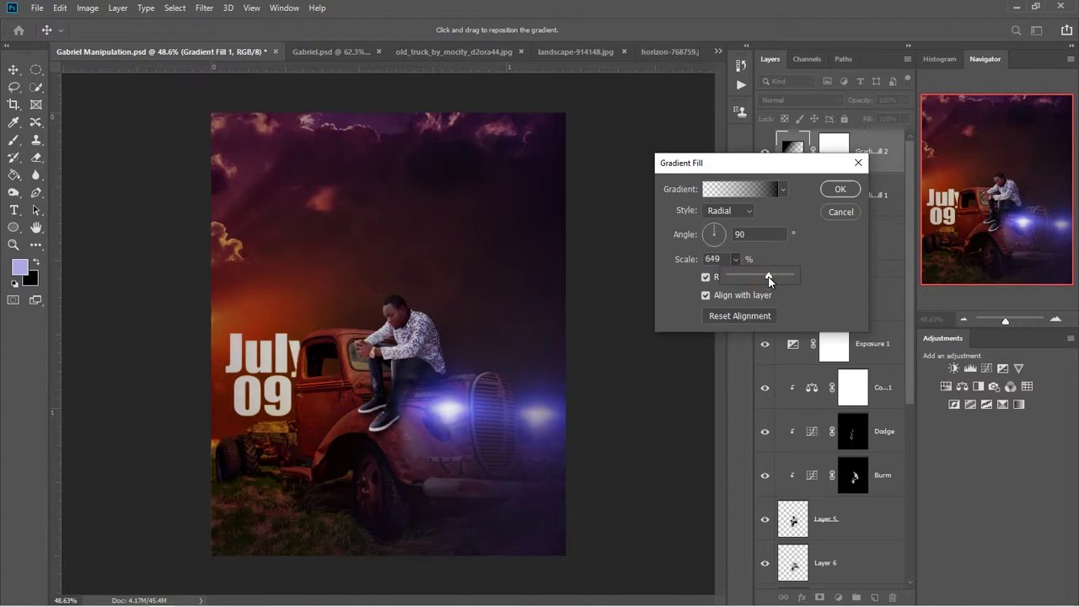
pyautogui.click(840, 189)
pyautogui.press('t')
pyautogui.scroll(-2, 495, 334)
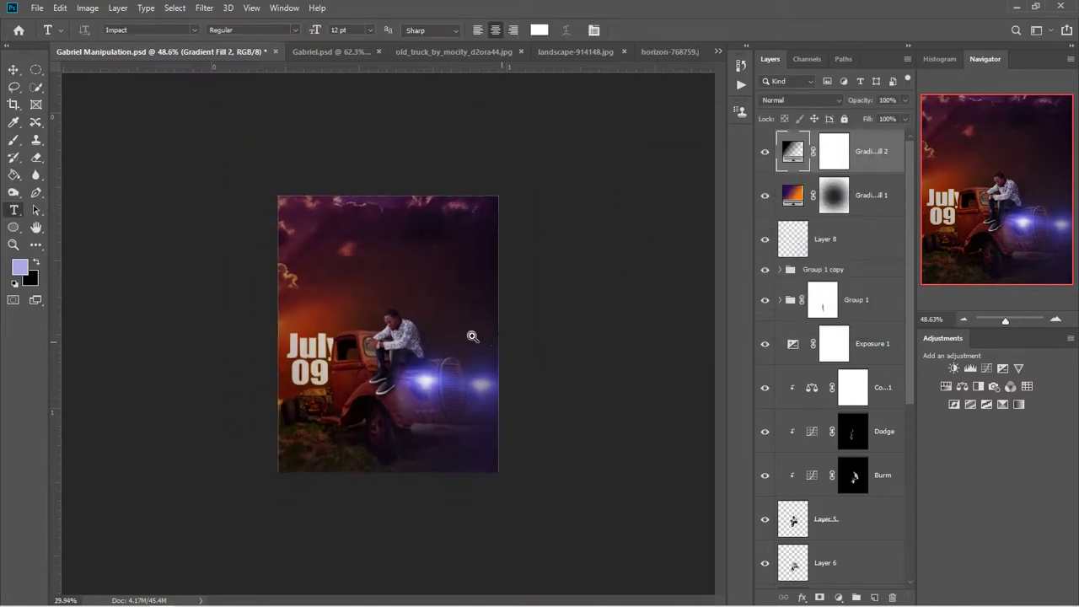
pyautogui.scroll(1, 469, 340)
pyautogui.scroll(-2, 495, 333)
pyautogui.scroll(1, 481, 338)
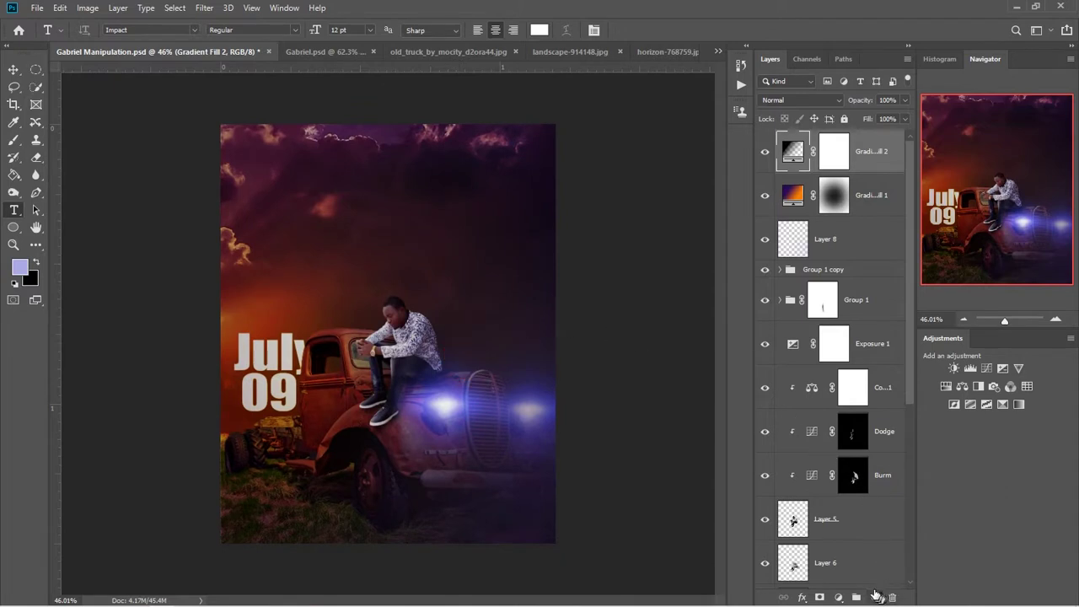
# Create a Brightness/Contrast 1 layer on top with brightness 22 and contrast 15.
pyautogui.click(838, 597)
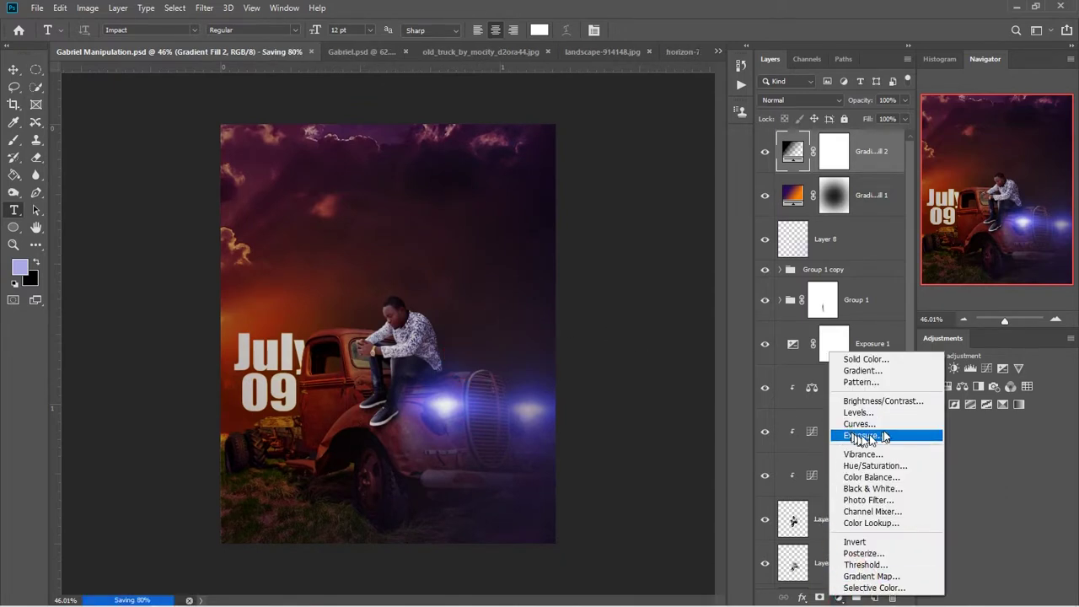
pyautogui.click(877, 401)
pyautogui.moveTo(782, 183); pyautogui.dragTo(797, 183)
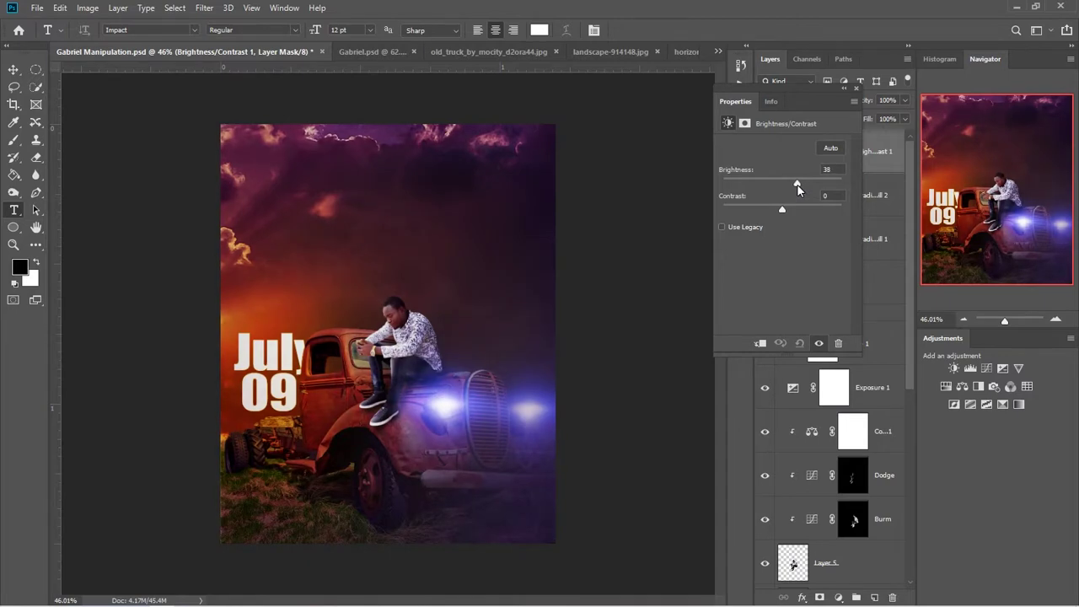
pyautogui.moveTo(797, 184)
pyautogui.mouseDown()
pyautogui.moveTo(789, 213)
pyautogui.moveTo(802, 186)
pyautogui.moveTo(790, 182)
pyautogui.mouseUp()
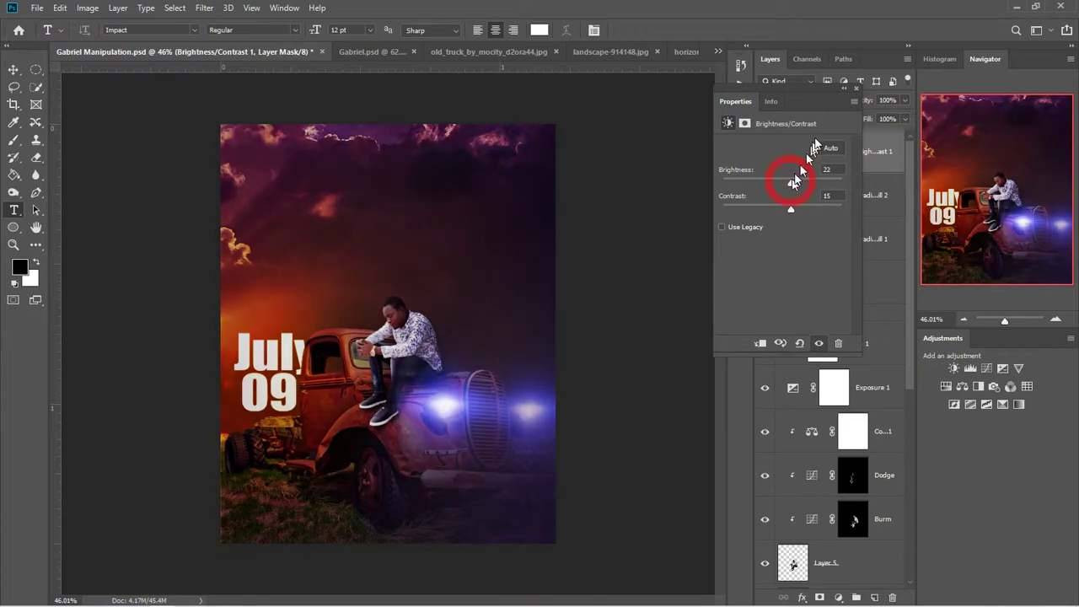
pyautogui.click(856, 88)
pyautogui.hotkey('ctrl', '+')
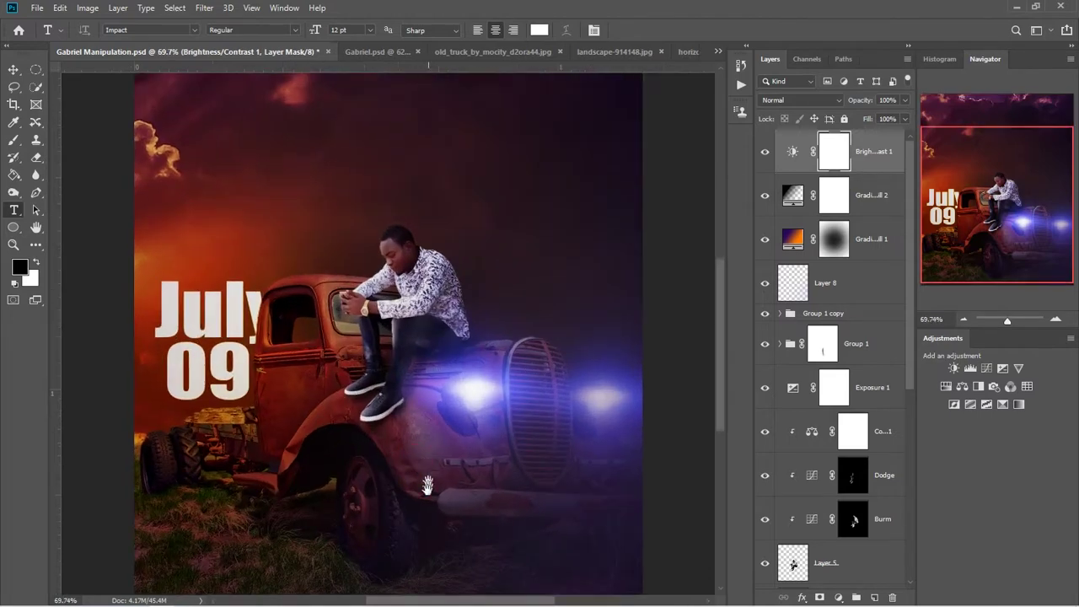
pyautogui.moveTo(421, 438)
pyautogui.mouseDown()
pyautogui.moveTo(449, 473)
pyautogui.moveTo(417, 441)
pyautogui.moveTo(433, 450)
pyautogui.moveTo(300, 403)
pyautogui.mouseUp()
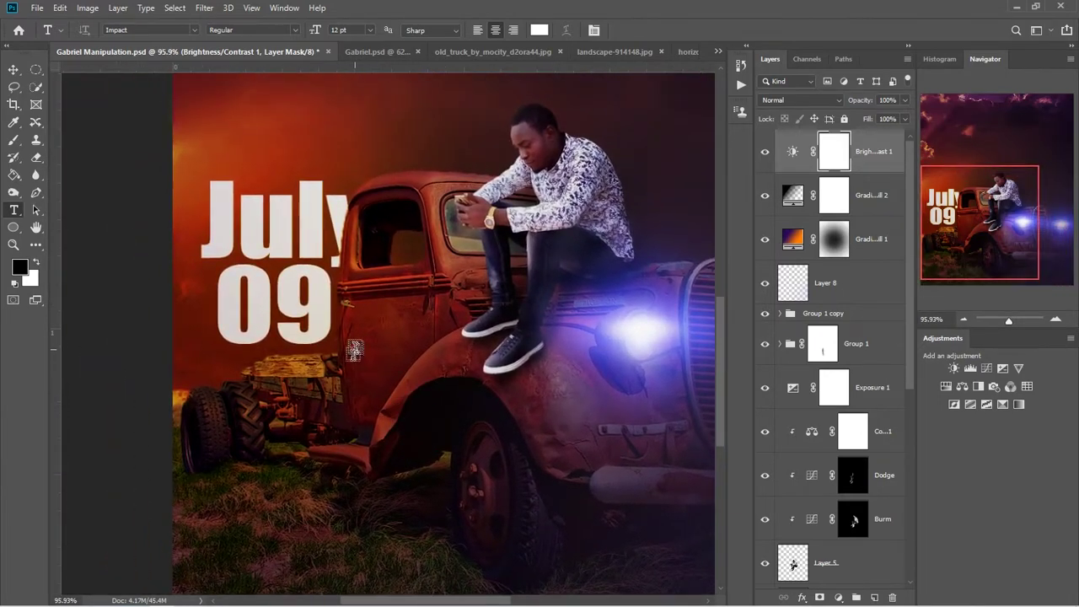
# Type the subject's full name as a new text layer on the poster.
pyautogui.click(356, 347)
pyautogui.write('Mich')
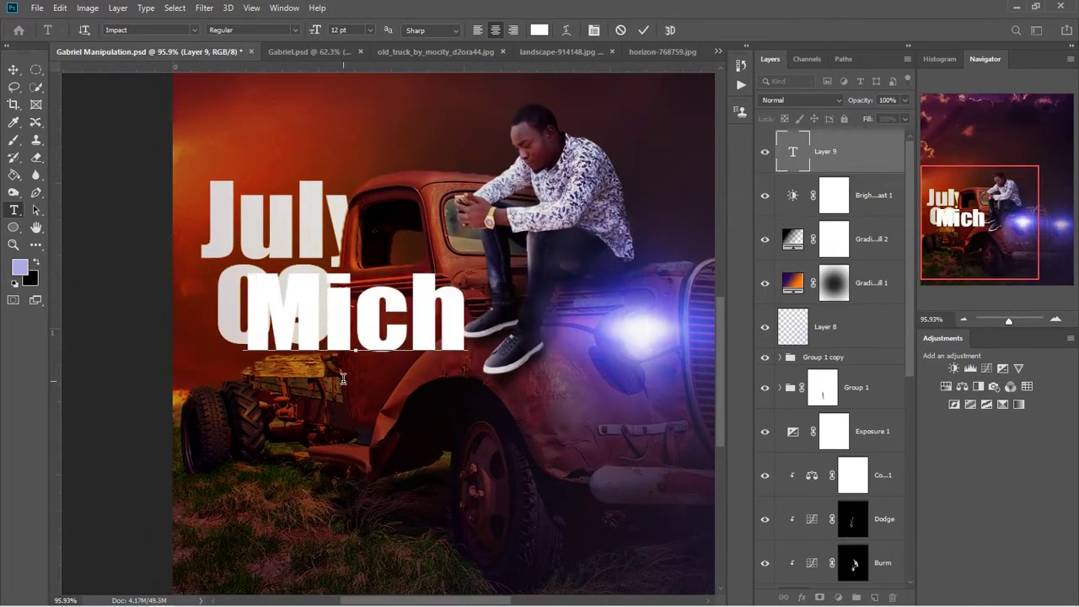
pyautogui.write('ael Do')
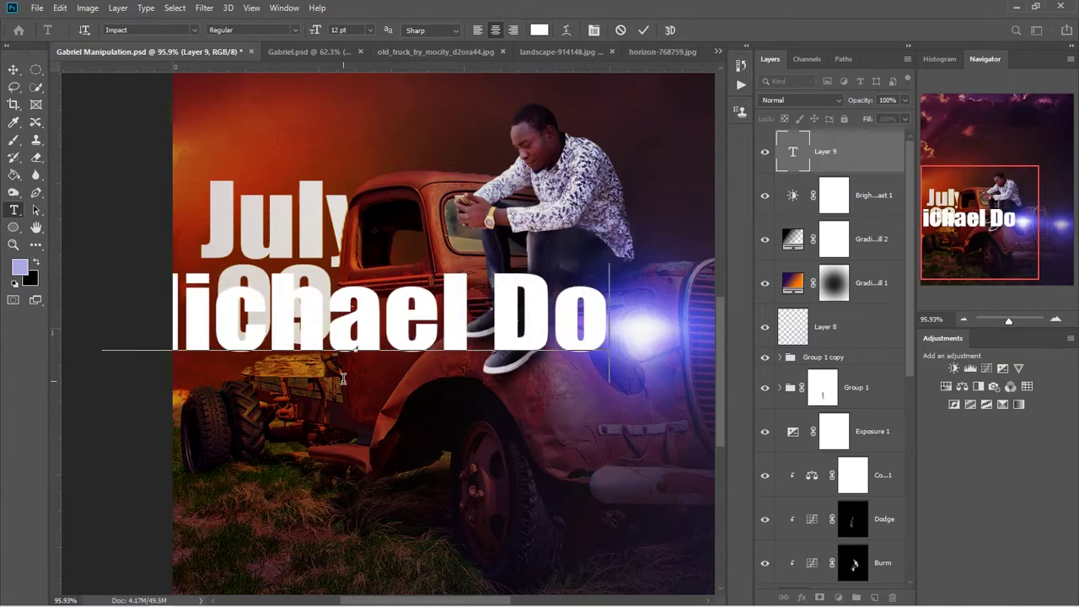
pyautogui.write('n Gabriel')
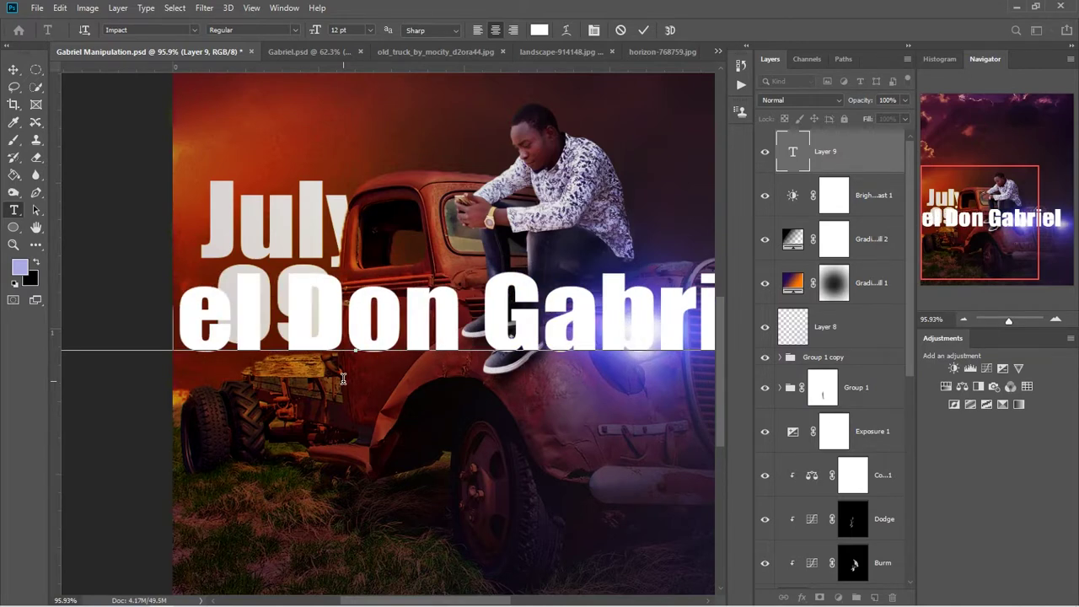
pyautogui.click(644, 32)
pyautogui.hotkey('ctrl', '0')
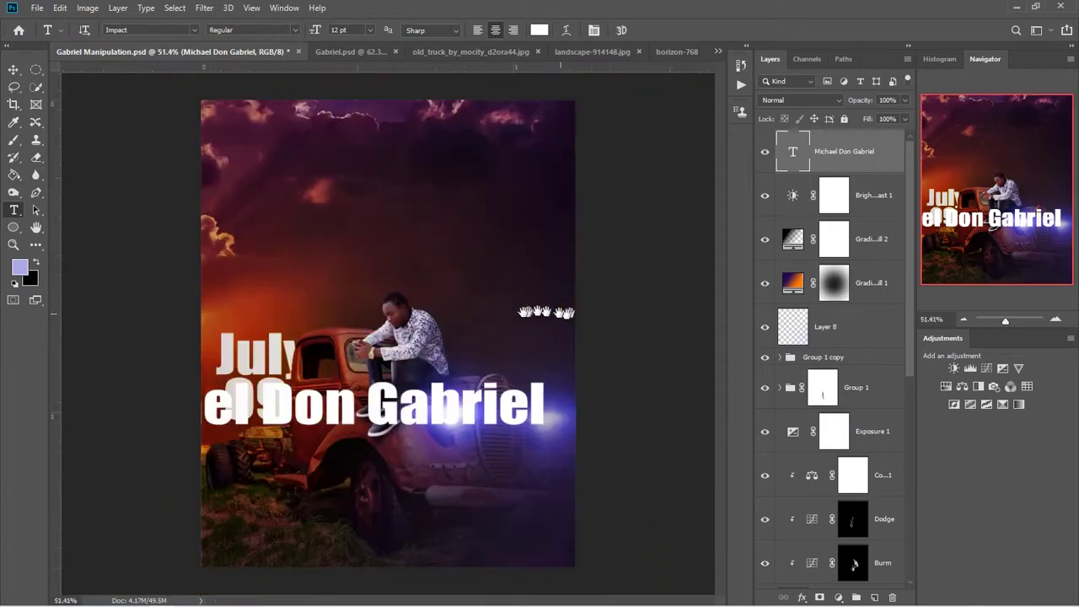
# Scale, move, tilt and skew the name text around the truck area, then apply it.
pyautogui.hotkey('ctrl', 't')
pyautogui.moveTo(544, 379); pyautogui.dragTo(372, 398)
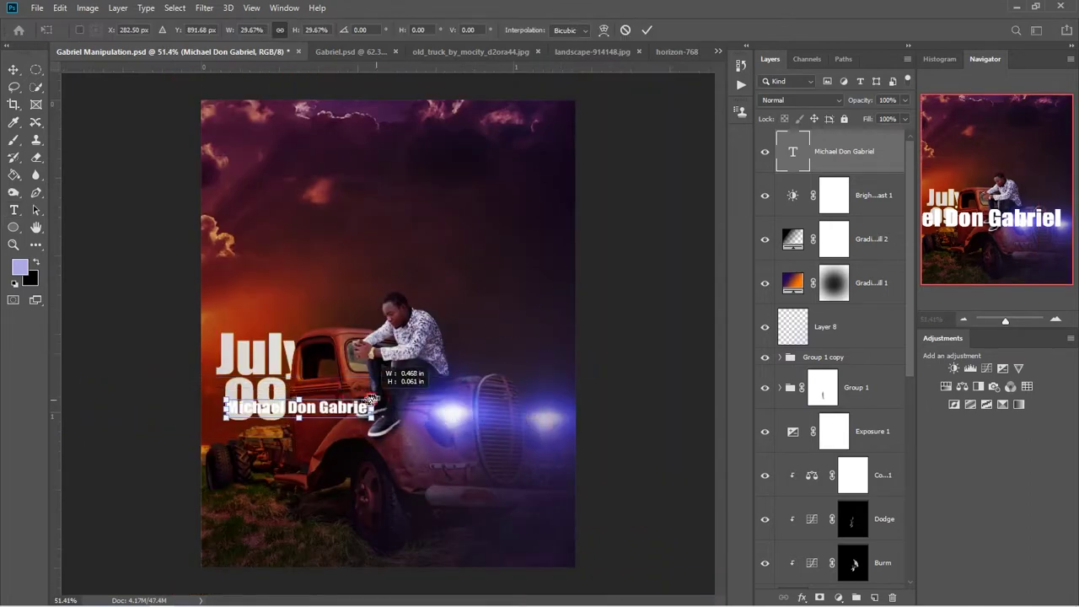
pyautogui.scroll(1, 401, 474)
pyautogui.moveTo(295, 399)
pyautogui.mouseDown()
pyautogui.moveTo(287, 395)
pyautogui.moveTo(398, 425)
pyautogui.mouseUp()
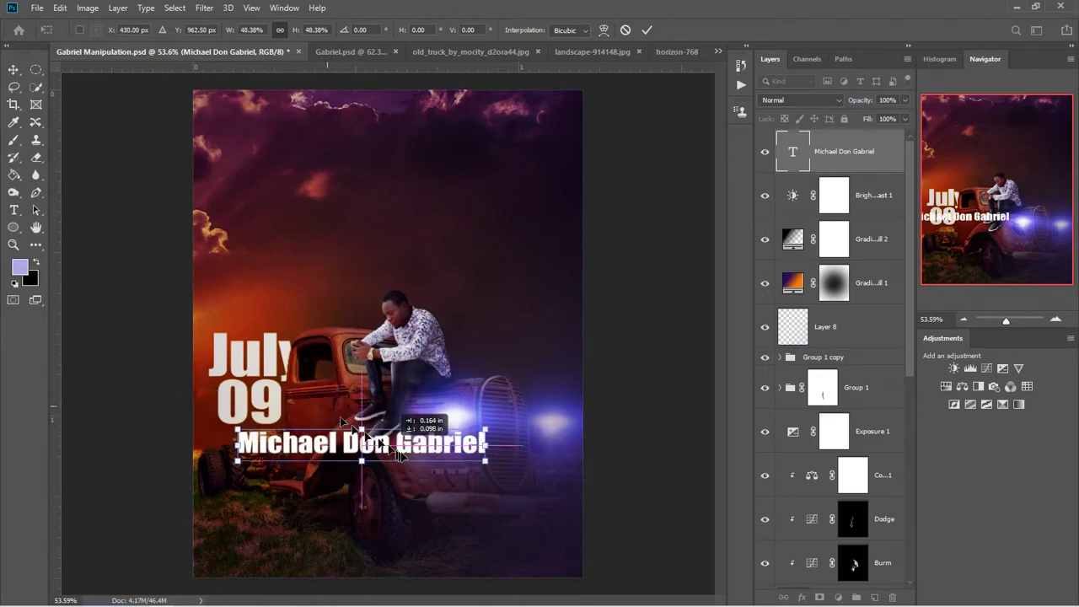
pyautogui.moveTo(496, 412)
pyautogui.mouseDown()
pyautogui.moveTo(536, 408)
pyautogui.moveTo(317, 426)
pyautogui.mouseUp()
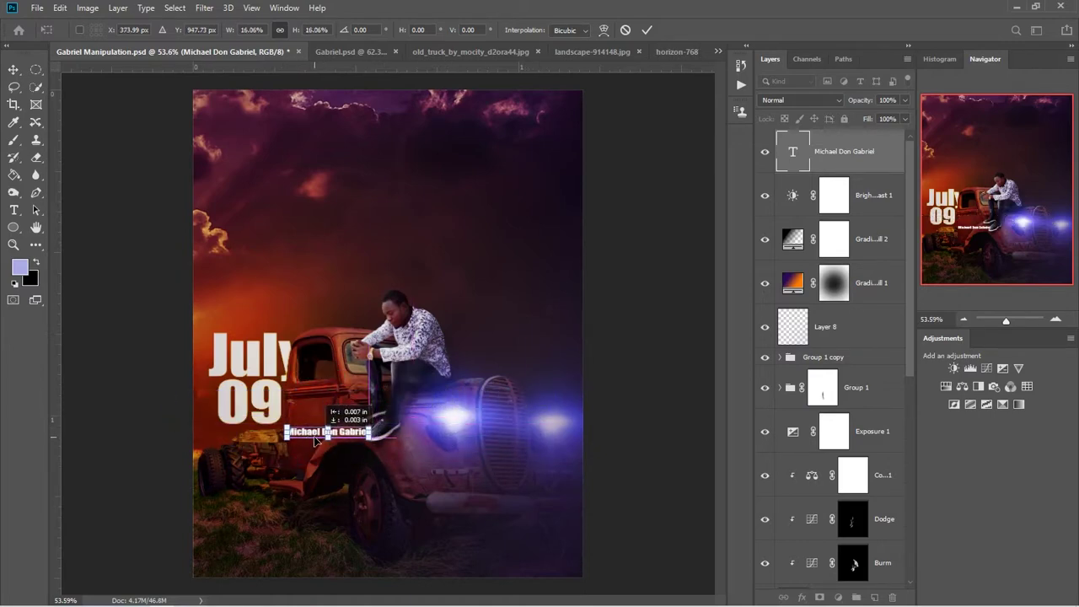
pyautogui.moveTo(316, 425); pyautogui.dragTo(460, 507)
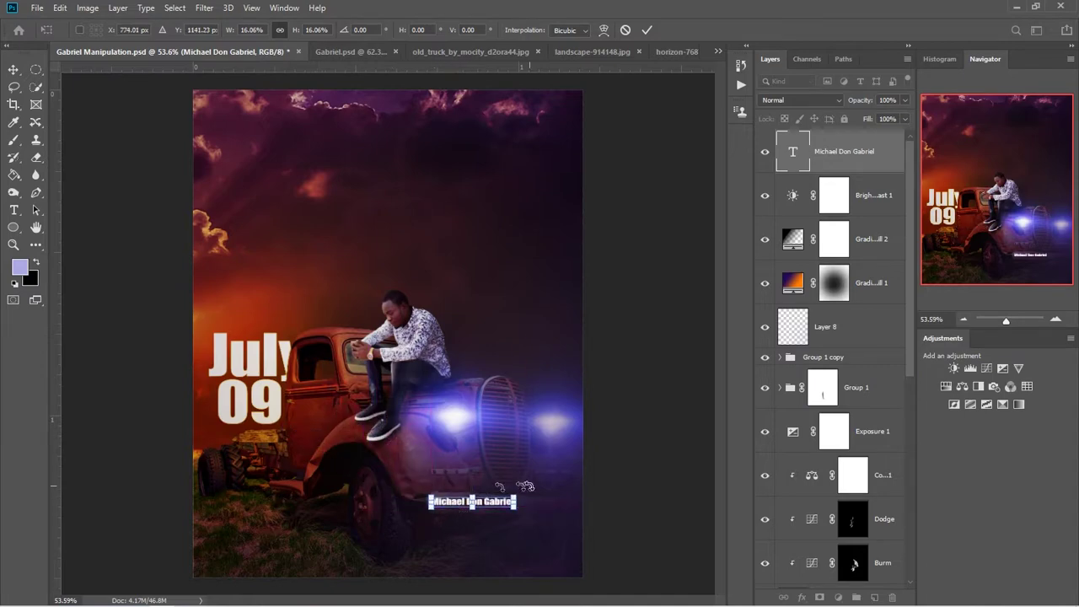
pyautogui.scroll(3, 461, 506)
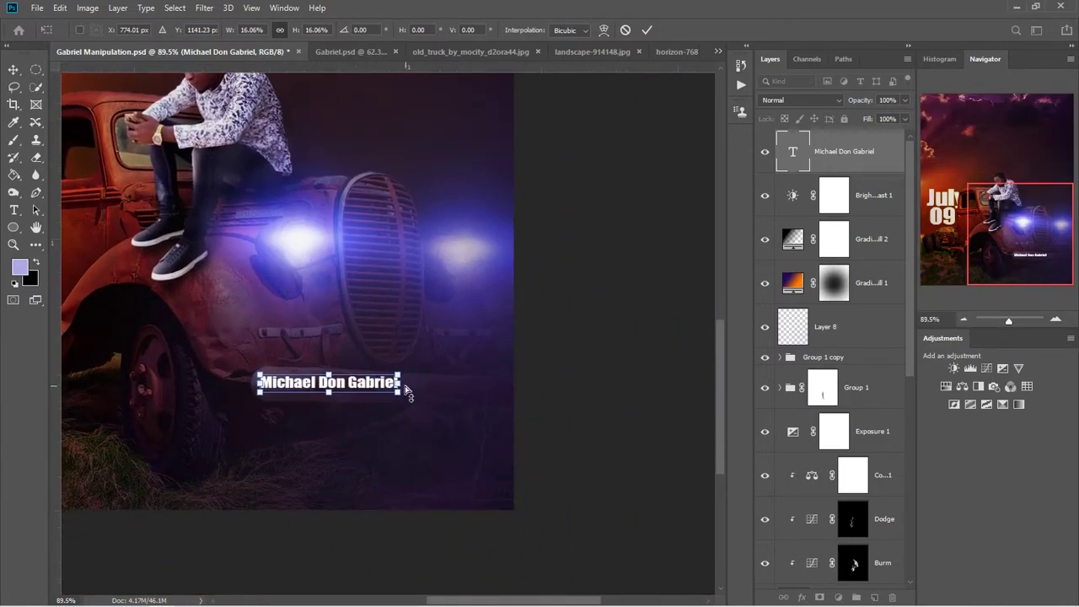
pyautogui.moveTo(405, 385)
pyautogui.mouseDown()
pyautogui.moveTo(459, 399)
pyautogui.moveTo(462, 383)
pyautogui.moveTo(475, 390)
pyautogui.moveTo(462, 409)
pyautogui.moveTo(458, 384)
pyautogui.mouseUp()
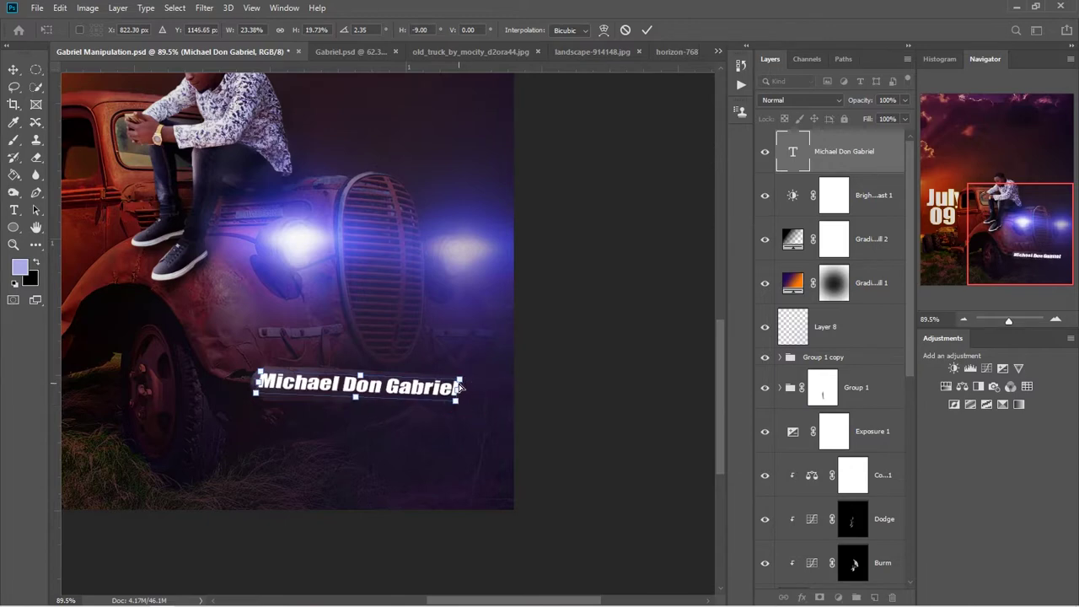
pyautogui.moveTo(260, 379); pyautogui.dragTo(262, 402)
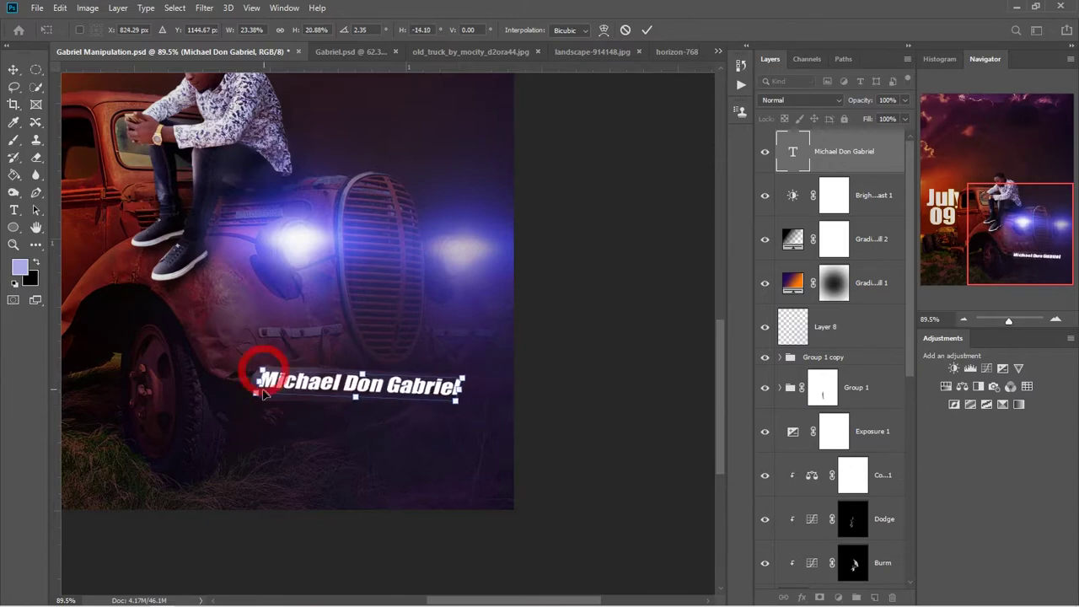
pyautogui.moveTo(462, 385)
pyautogui.mouseDown()
pyautogui.moveTo(461, 405)
pyautogui.moveTo(459, 386)
pyautogui.mouseUp()
pyautogui.hotkey('ctrl', '0')
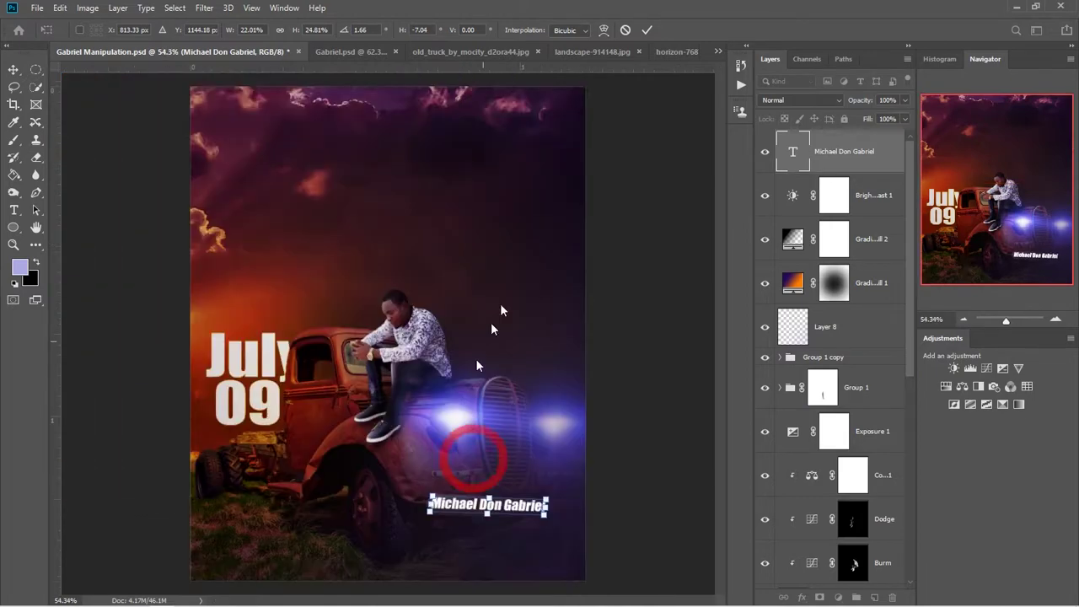
pyautogui.click(650, 34)
pyautogui.keyDown('alt'); pyautogui.click(472, 453); pyautogui.keyUp('alt')
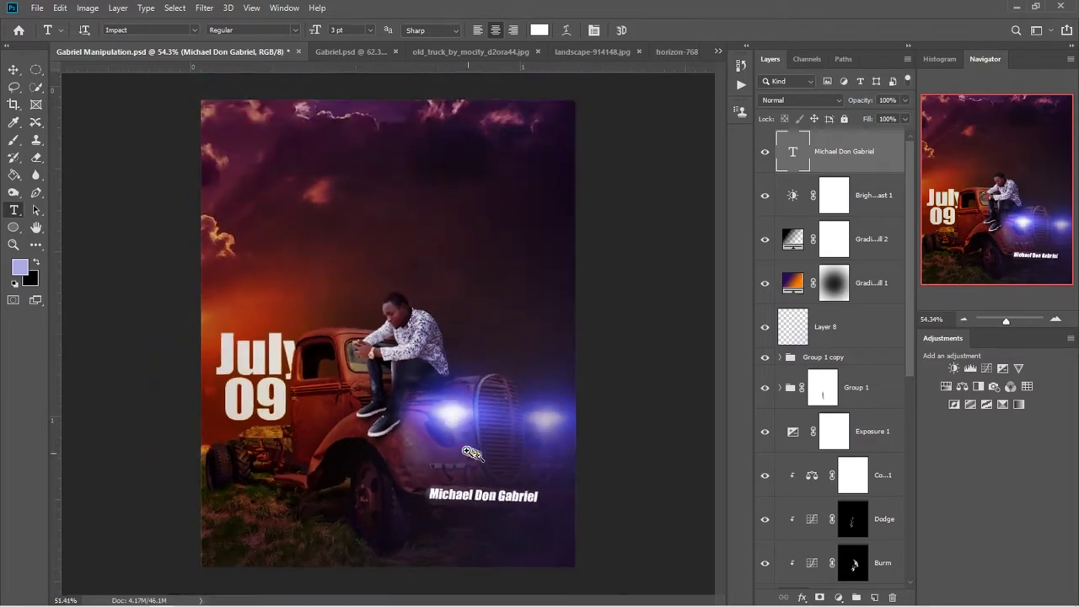
# Undo that transform and instead enlarge the name across the sky near the top.
pyautogui.hotkey('ctrl', 'z')
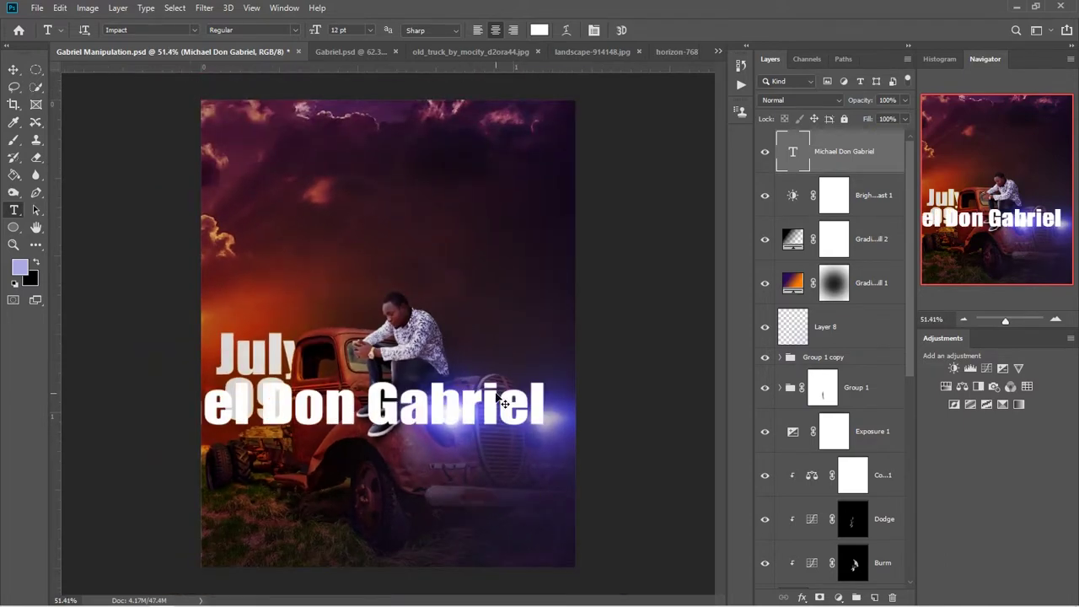
pyautogui.hotkey('ctrl', 't')
pyautogui.moveTo(545, 379); pyautogui.dragTo(392, 400)
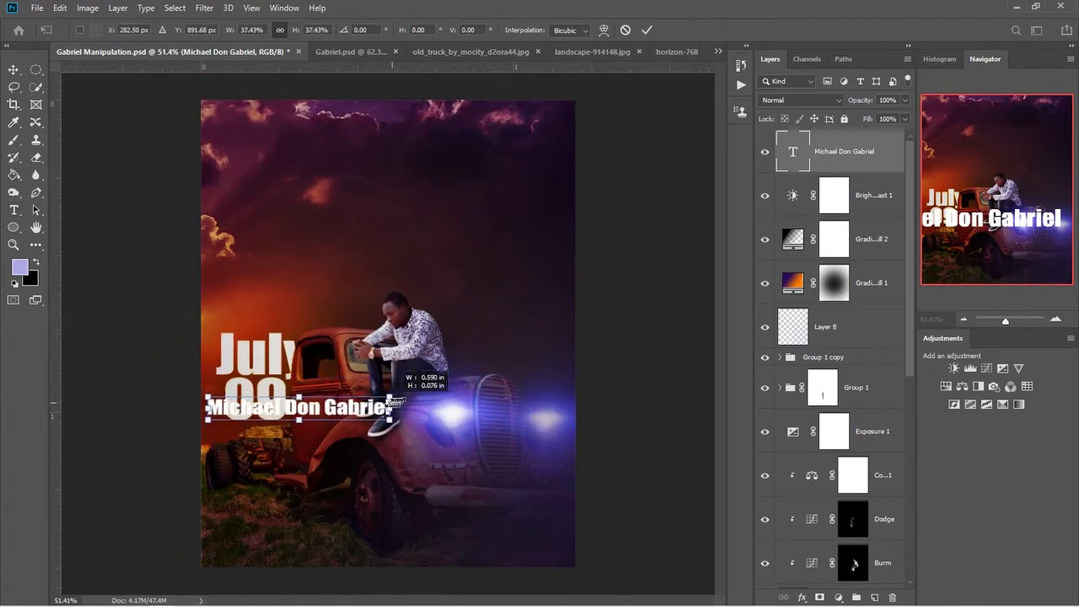
pyautogui.moveTo(314, 424); pyautogui.dragTo(405, 443)
pyautogui.moveTo(484, 438)
pyautogui.mouseDown()
pyautogui.moveTo(470, 433)
pyautogui.moveTo(386, 498)
pyautogui.moveTo(326, 204)
pyautogui.moveTo(526, 228)
pyautogui.mouseUp()
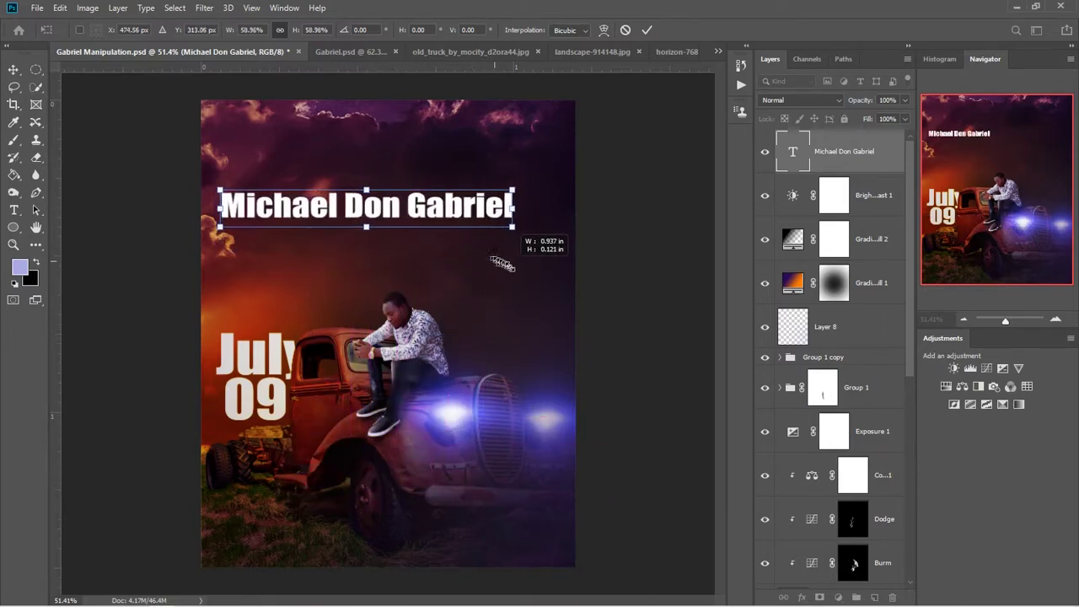
pyautogui.moveTo(462, 213); pyautogui.dragTo(449, 185)
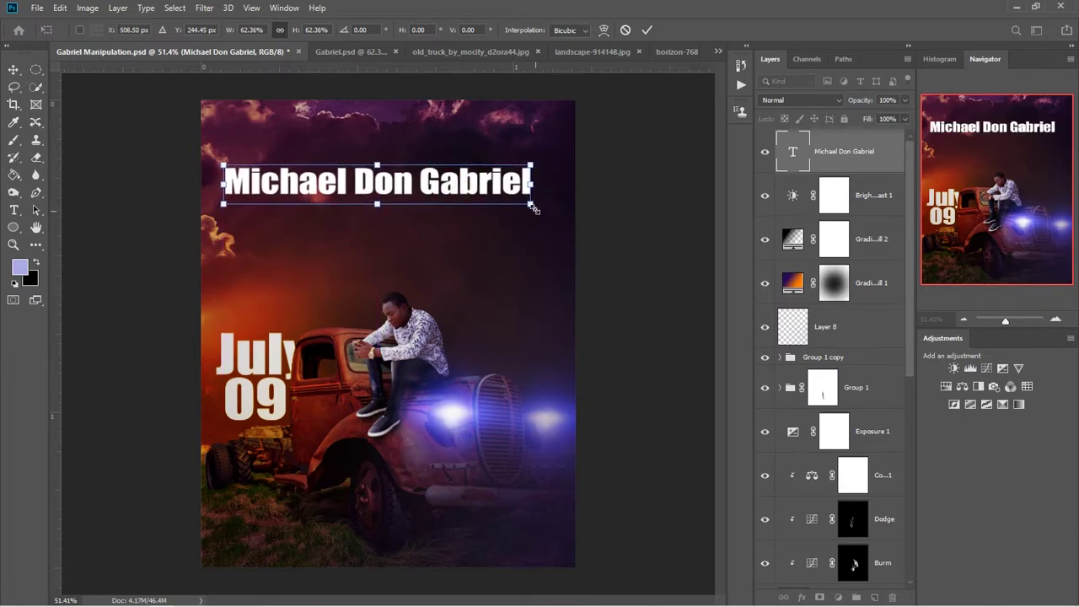
pyautogui.moveTo(526, 200)
pyautogui.mouseDown()
pyautogui.moveTo(548, 205)
pyautogui.moveTo(520, 192)
pyautogui.mouseUp()
# Set the name text layer's blend mode to Overlay.
pyautogui.click(646, 30)
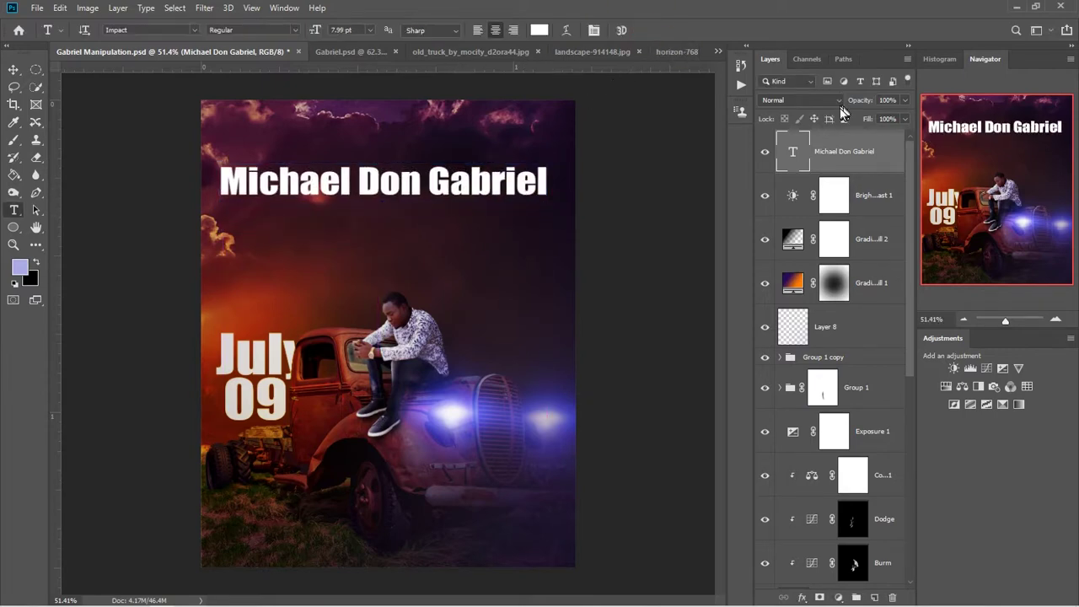
pyautogui.click(834, 101)
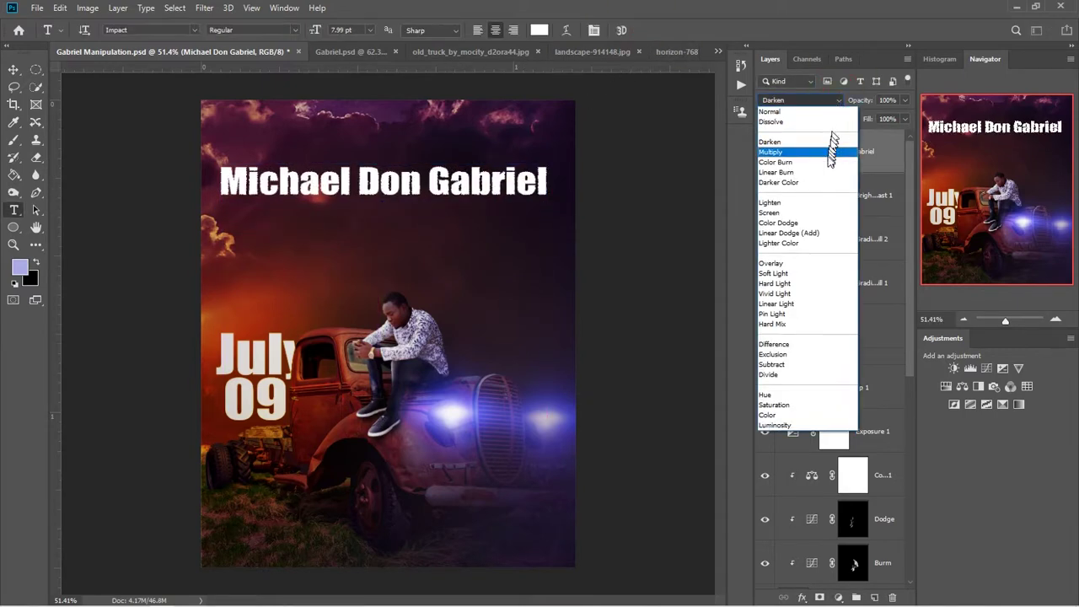
pyautogui.click(782, 263)
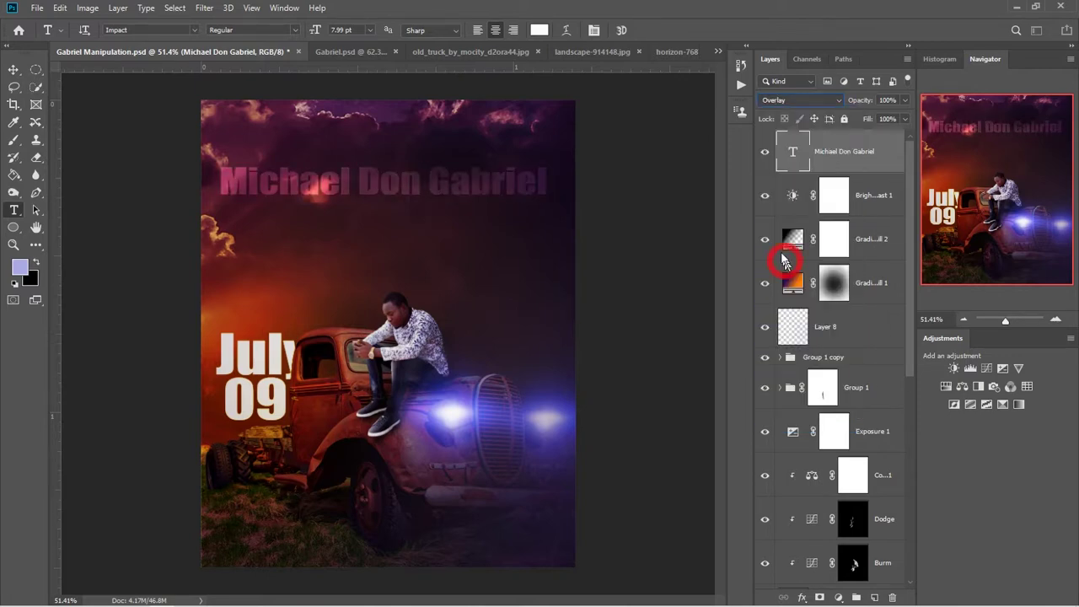
# Stretch the name text taller and raise it higher across the top sky.
pyautogui.hotkey('ctrl', 't')
pyautogui.moveTo(384, 204); pyautogui.dragTo(384, 232)
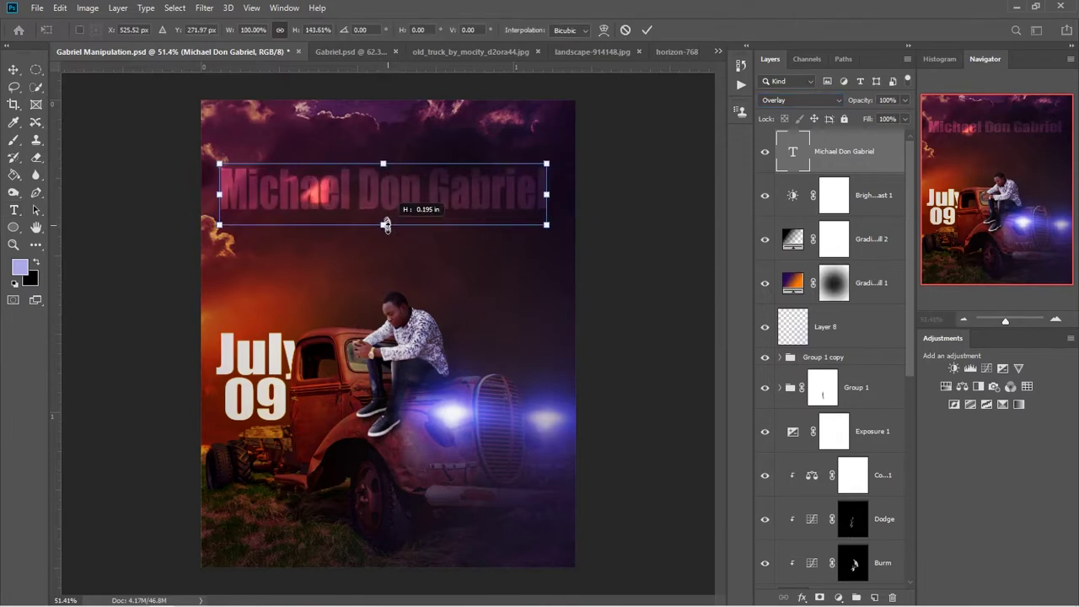
pyautogui.moveTo(455, 198); pyautogui.dragTo(457, 178)
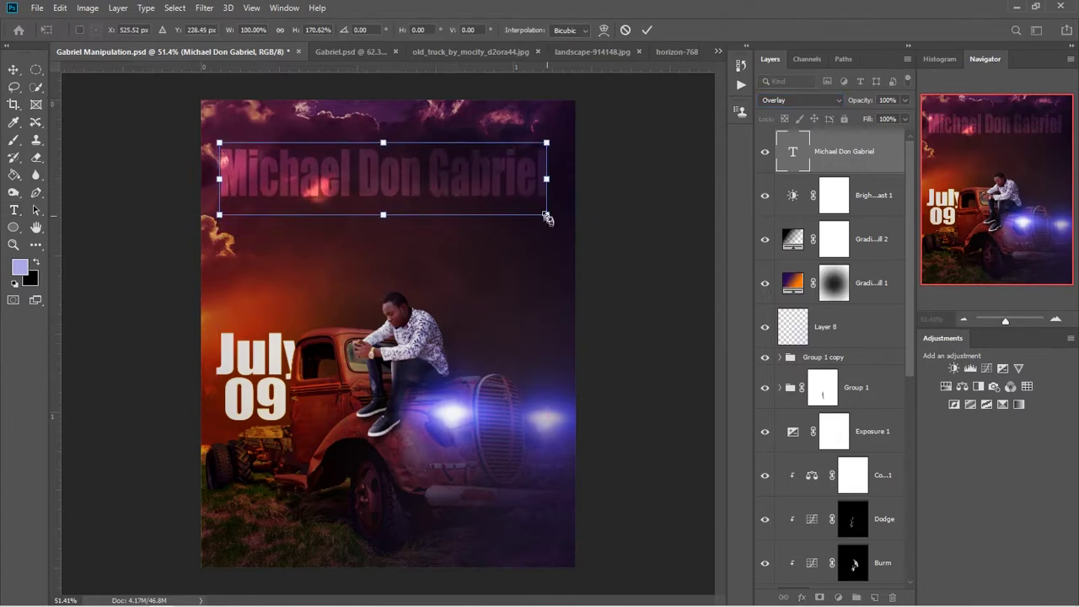
pyautogui.moveTo(548, 217)
pyautogui.mouseDown()
pyautogui.moveTo(559, 221)
pyautogui.moveTo(526, 192)
pyautogui.mouseUp()
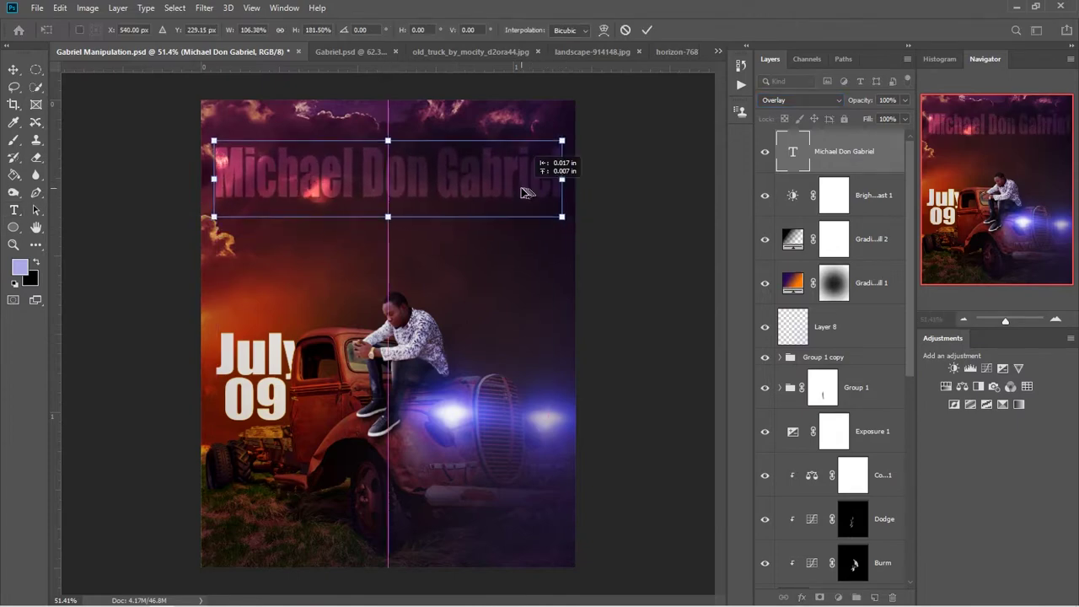
pyautogui.click(647, 29)
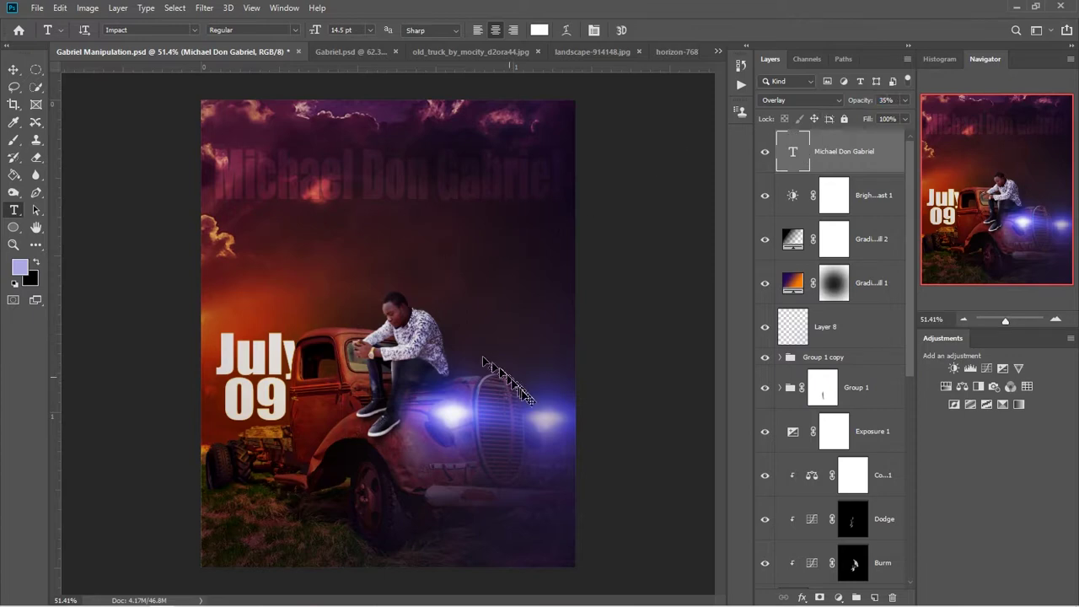
pyautogui.scroll(2, 504, 413)
pyautogui.scroll(-2, 504, 413)
pyautogui.scroll(1, 504, 418)
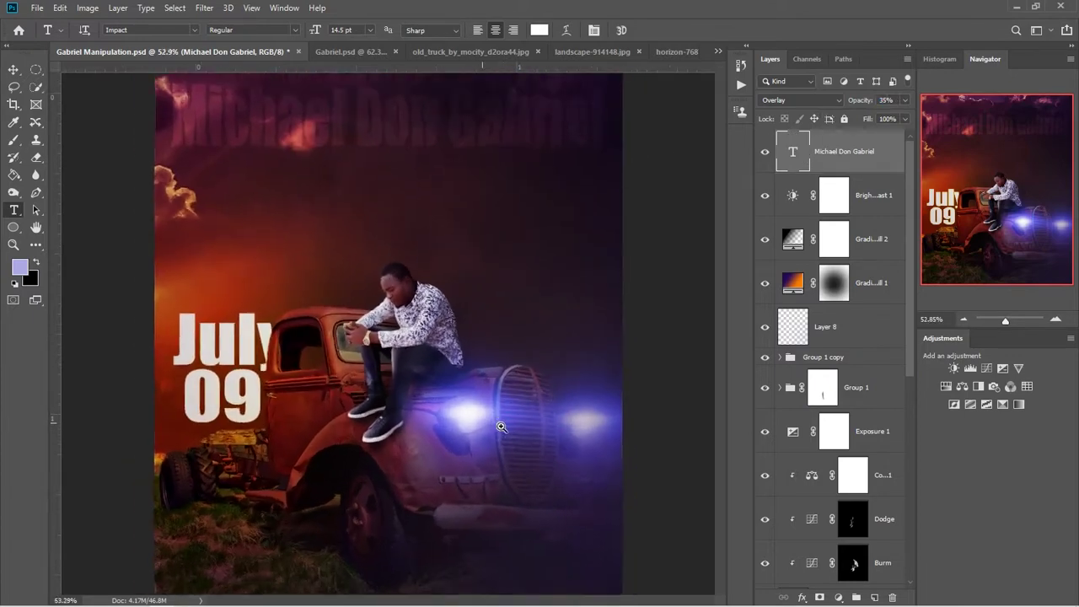
# Save the poster and stamp all visible layers into a new merged layer.
pyautogui.moveTo(911, 274); pyautogui.dragTo(909, 430)
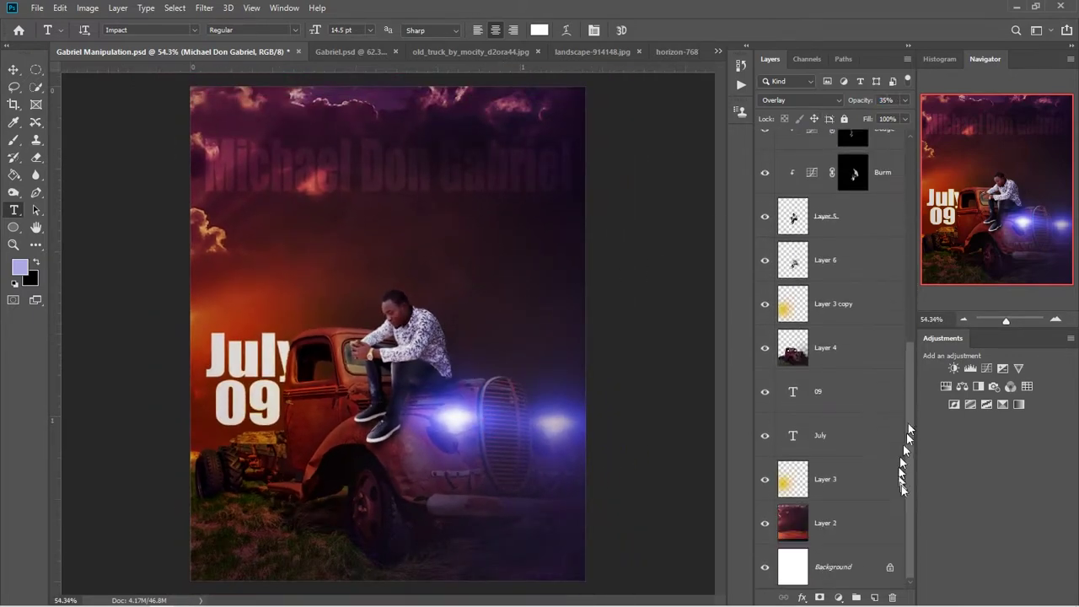
pyautogui.moveTo(925, 478); pyautogui.dragTo(905, 274)
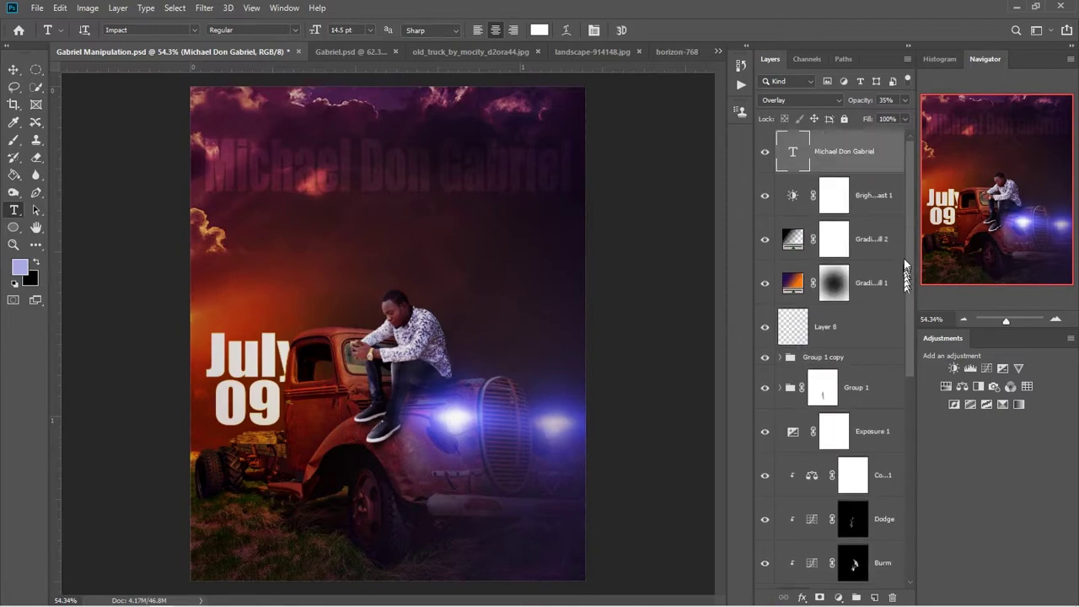
pyautogui.hotkey('ctrl', 's')
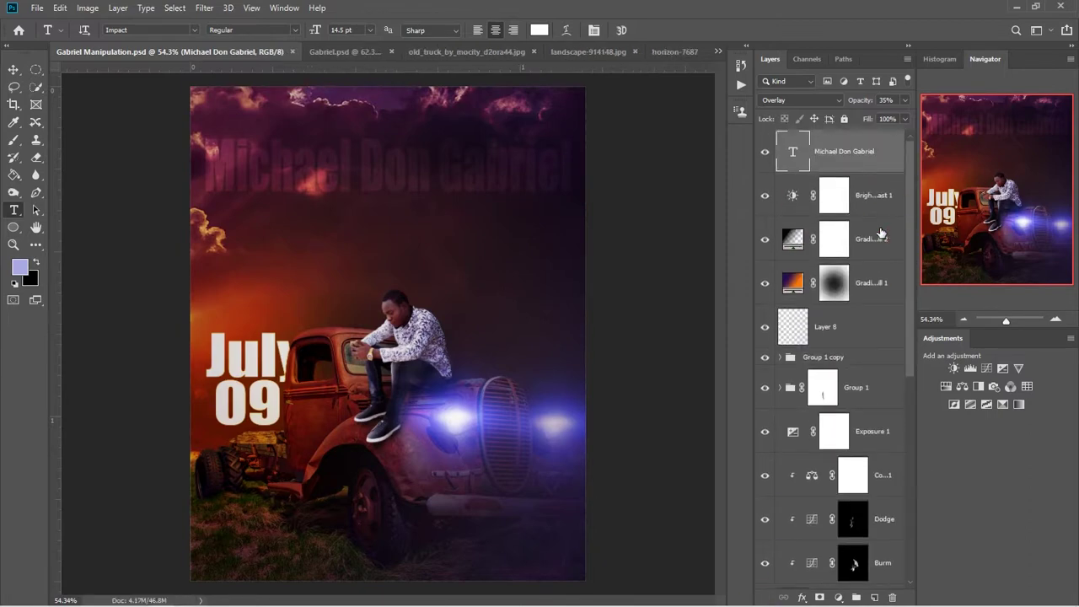
pyautogui.hotkey('ctrl', 'shift', 'alt', 'e')
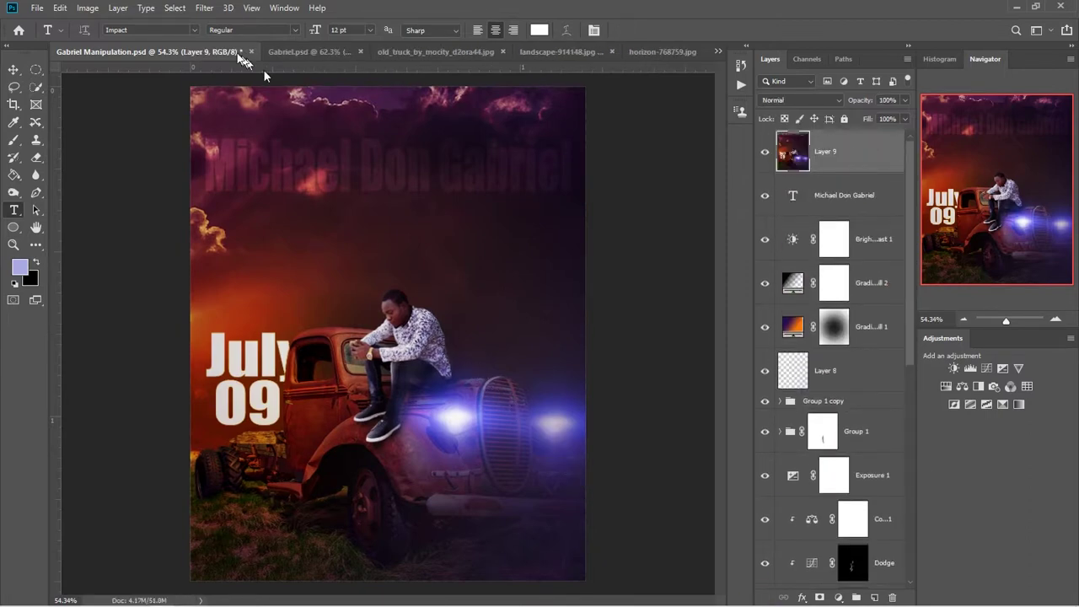
# Open the Camera Raw Filter on the merged layer with a before/after preview.
pyautogui.click(204, 8)
pyautogui.click(279, 104)
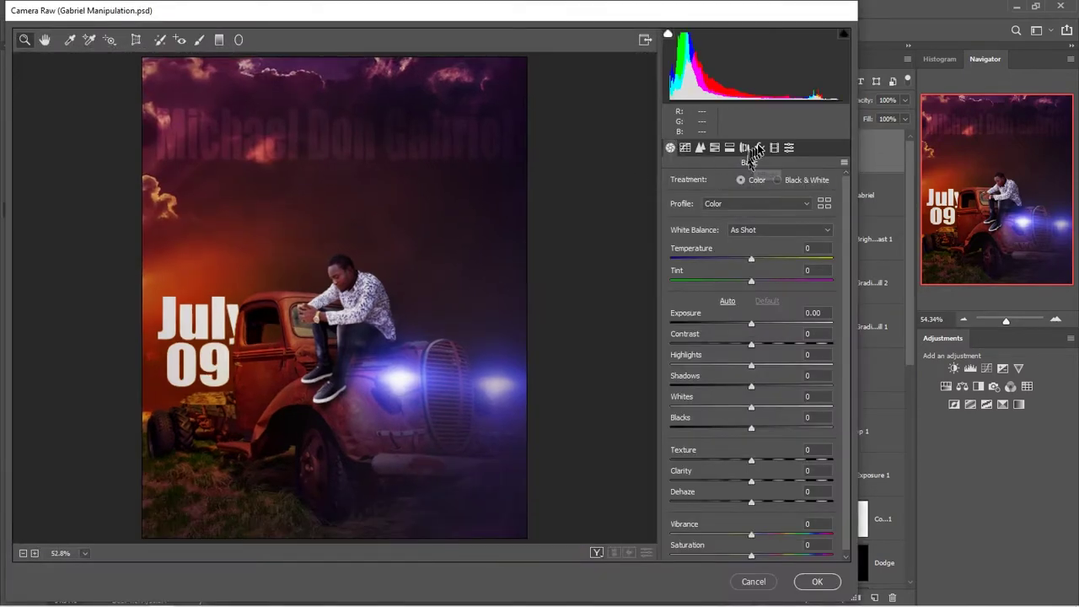
pyautogui.click(759, 147)
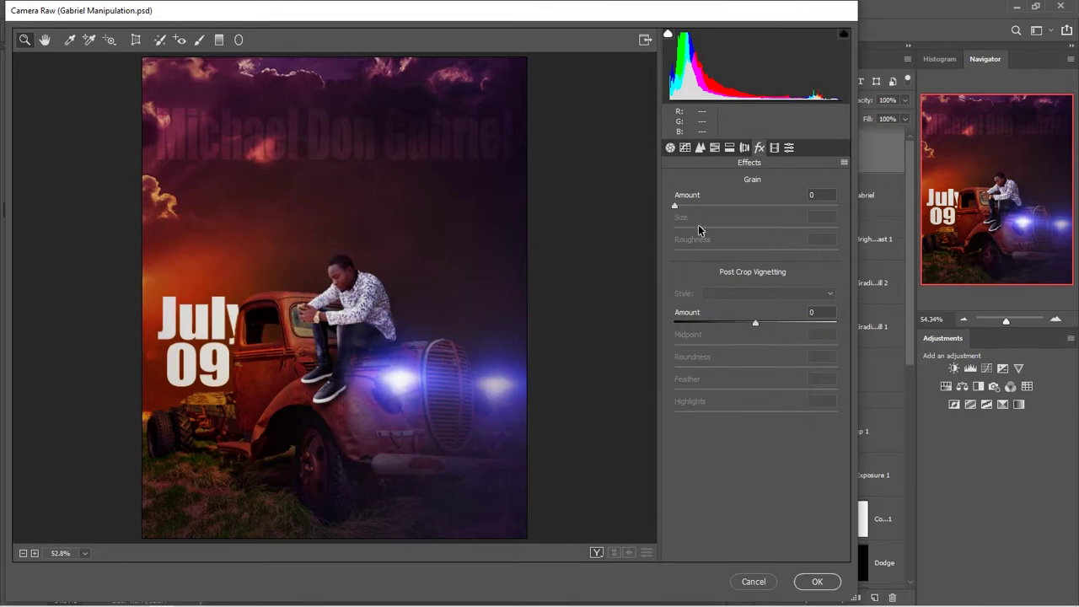
pyautogui.click(671, 149)
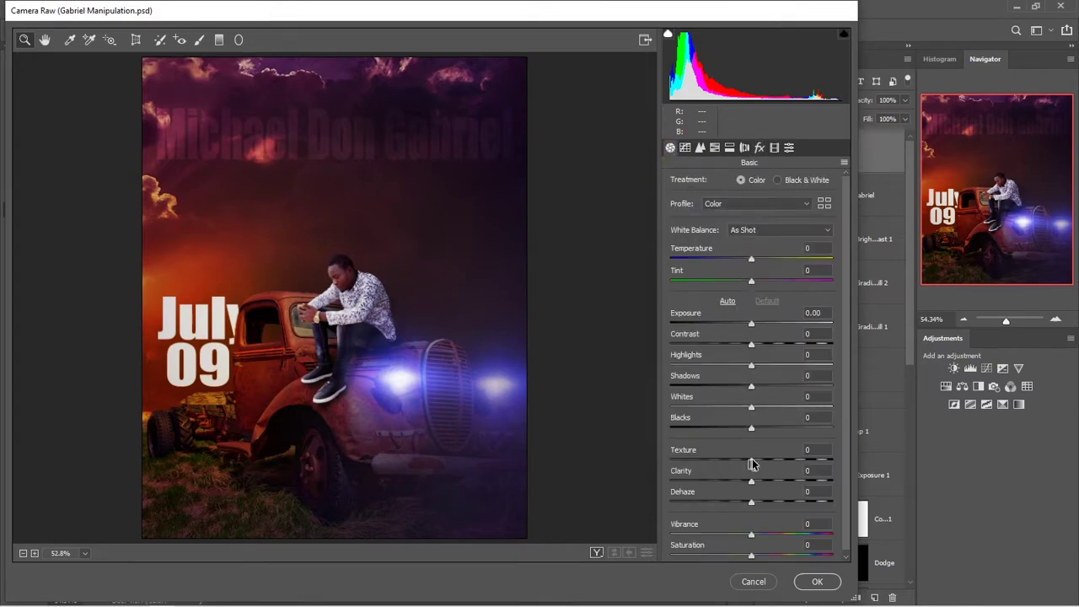
pyautogui.click(369, 298)
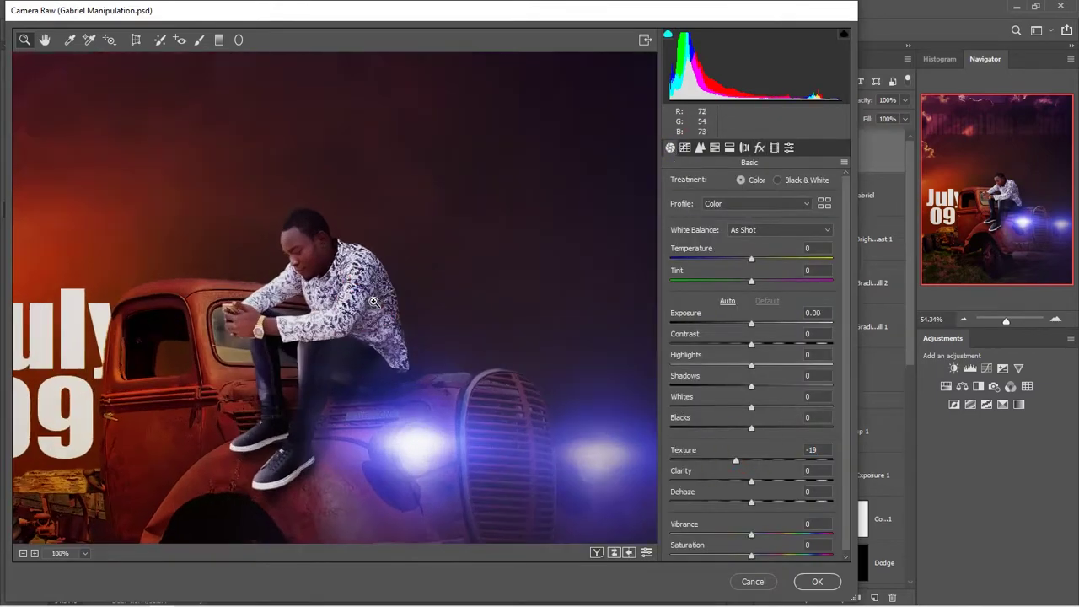
pyautogui.click(596, 552)
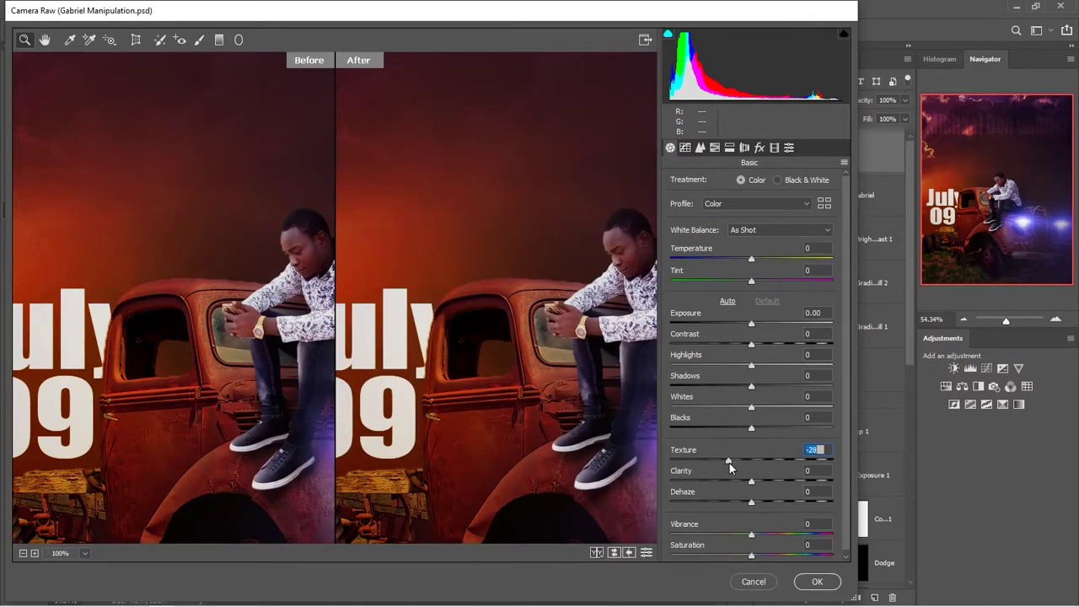
# Set Texture -21, raise Vibrance slightly, Exposure +0.40, and apply Camera Raw.
pyautogui.moveTo(733, 463); pyautogui.dragTo(735, 461)
pyautogui.click(751, 504)
pyautogui.keyDown('alt'); pyautogui.click(508, 396); pyautogui.keyUp('alt')
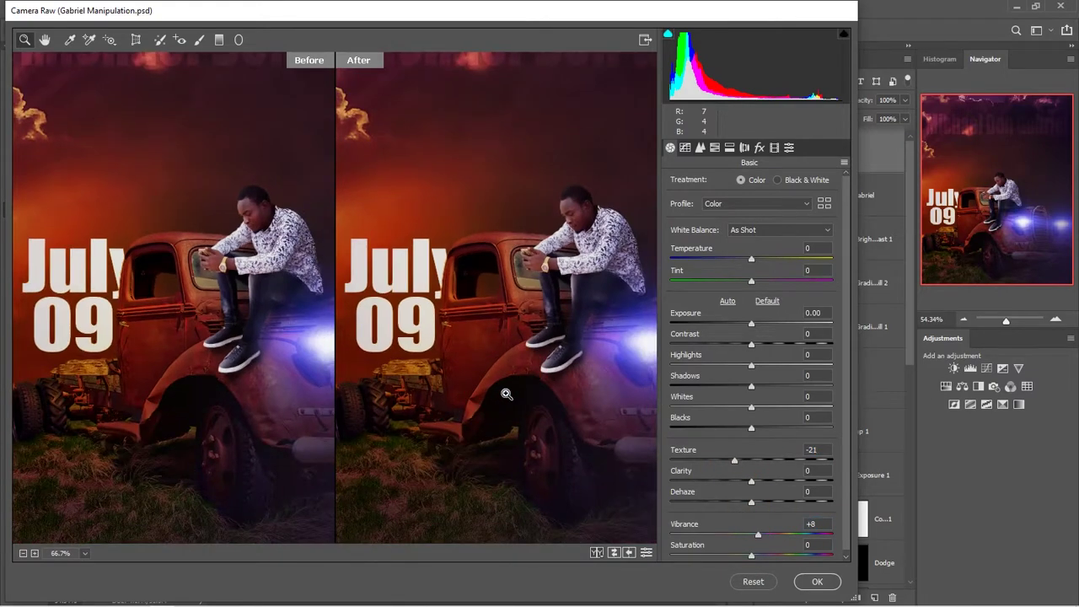
pyautogui.keyDown('alt'); pyautogui.click(505, 394); pyautogui.keyUp('alt')
pyautogui.keyDown('alt'); pyautogui.click(505, 392); pyautogui.keyUp('alt')
pyautogui.moveTo(753, 325); pyautogui.dragTo(756, 327)
pyautogui.write('+3')
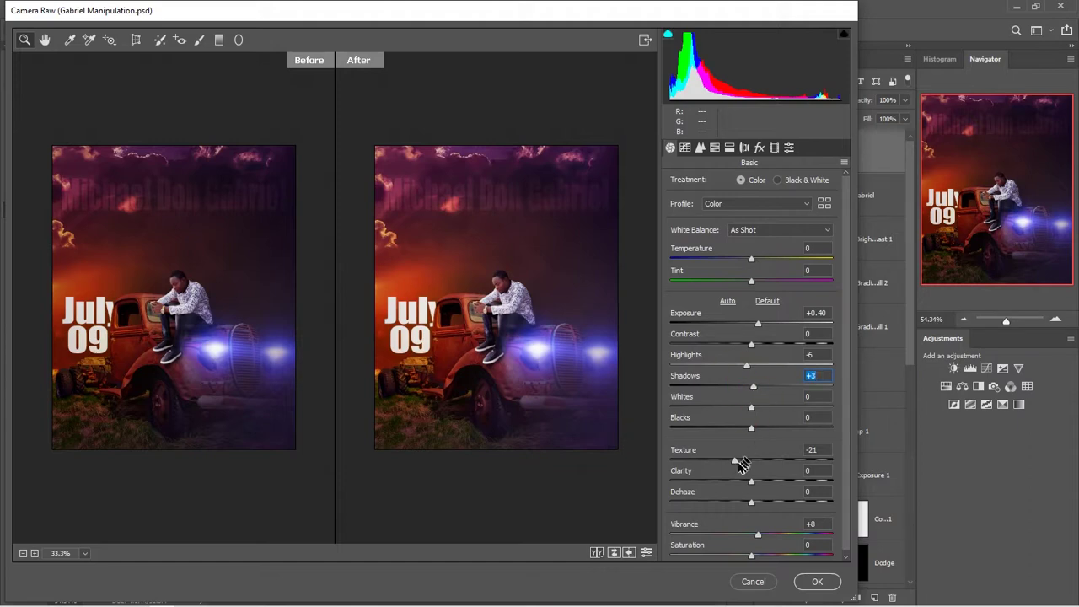
pyautogui.click(805, 583)
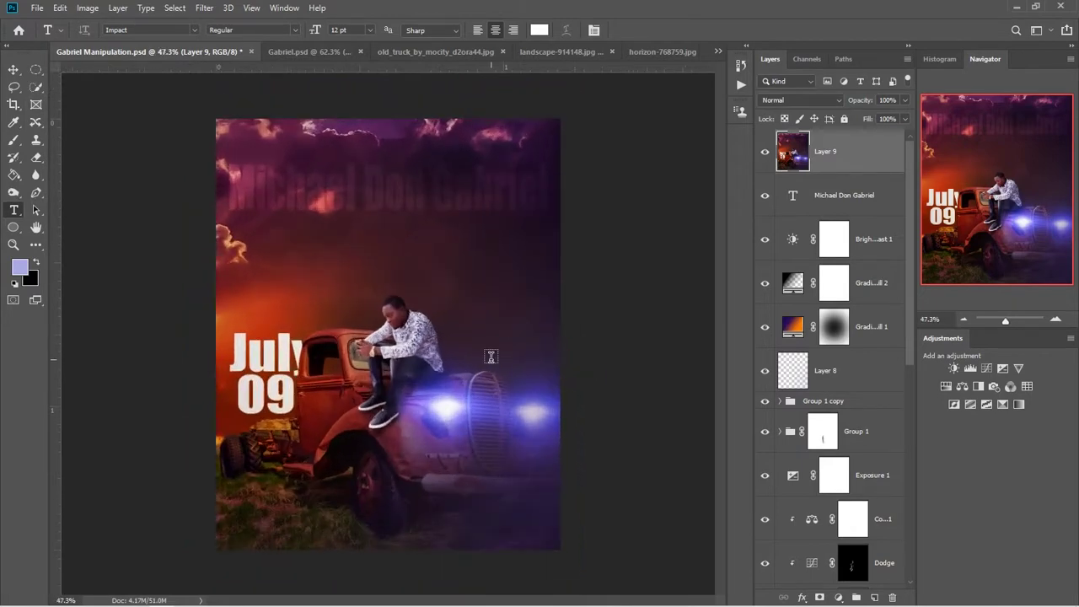
# Type the signature handle as a new text layer in the lower poster area.
pyautogui.moveTo(525, 361)
pyautogui.mouseDown()
pyautogui.moveTo(541, 379)
pyautogui.moveTo(510, 371)
pyautogui.mouseUp()
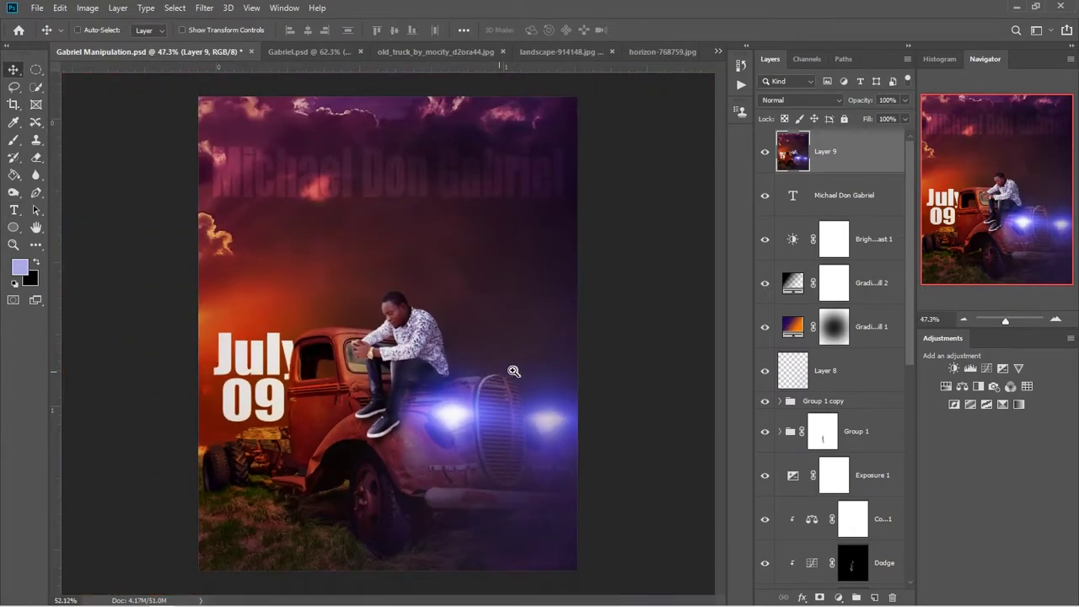
pyautogui.click(308, 368)
pyautogui.write('Mactoon')
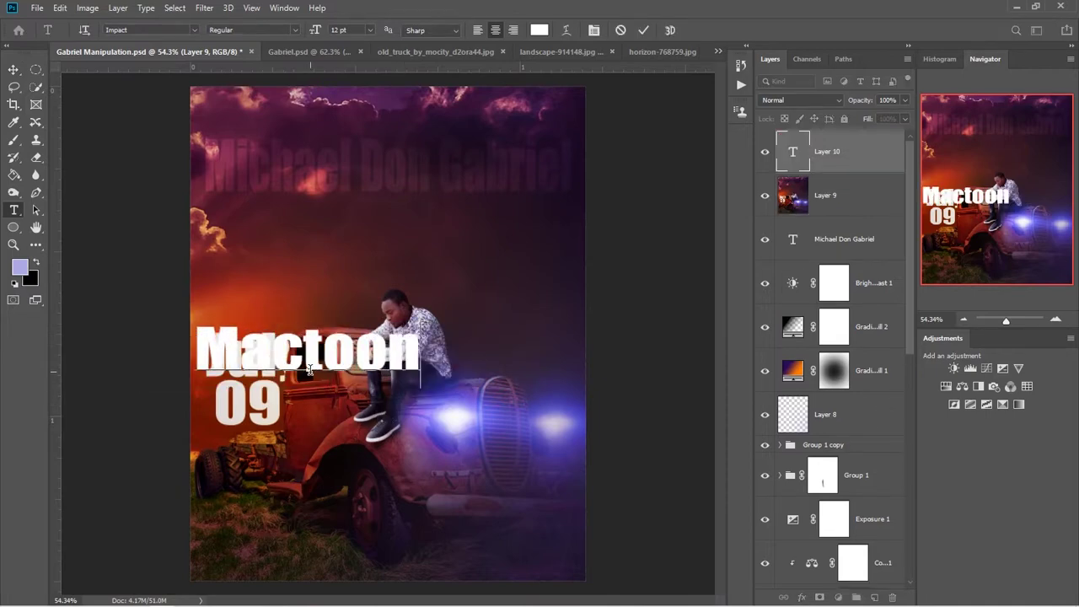
pyautogui.write('007')
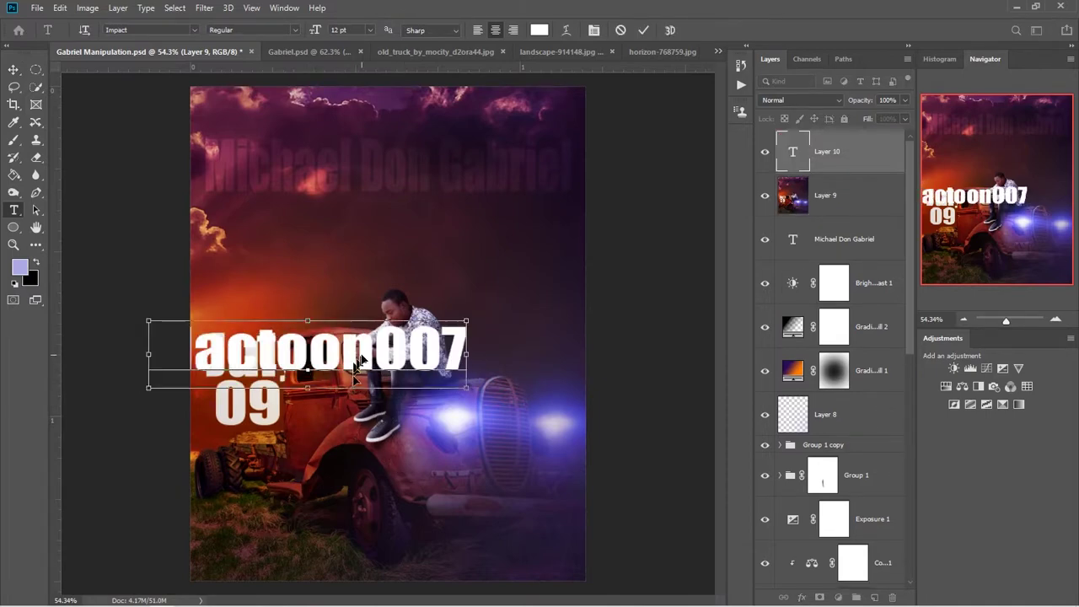
pyautogui.moveTo(407, 350); pyautogui.dragTo(466, 483)
# Change the signature's font to Krinkes Decor.
pyautogui.hotkey('ctrl', 'a')
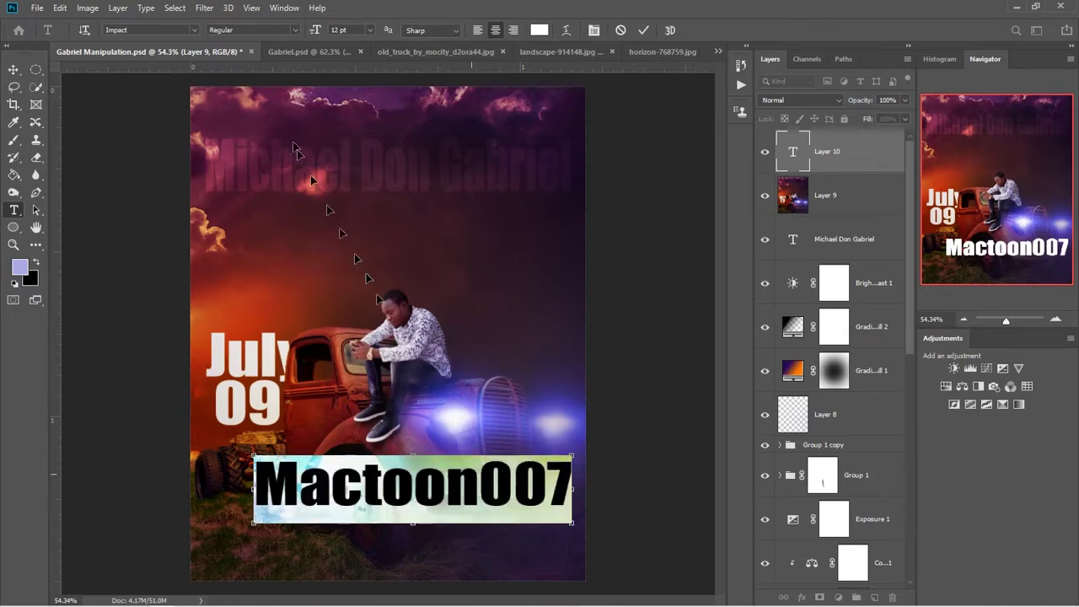
pyautogui.write('kri')
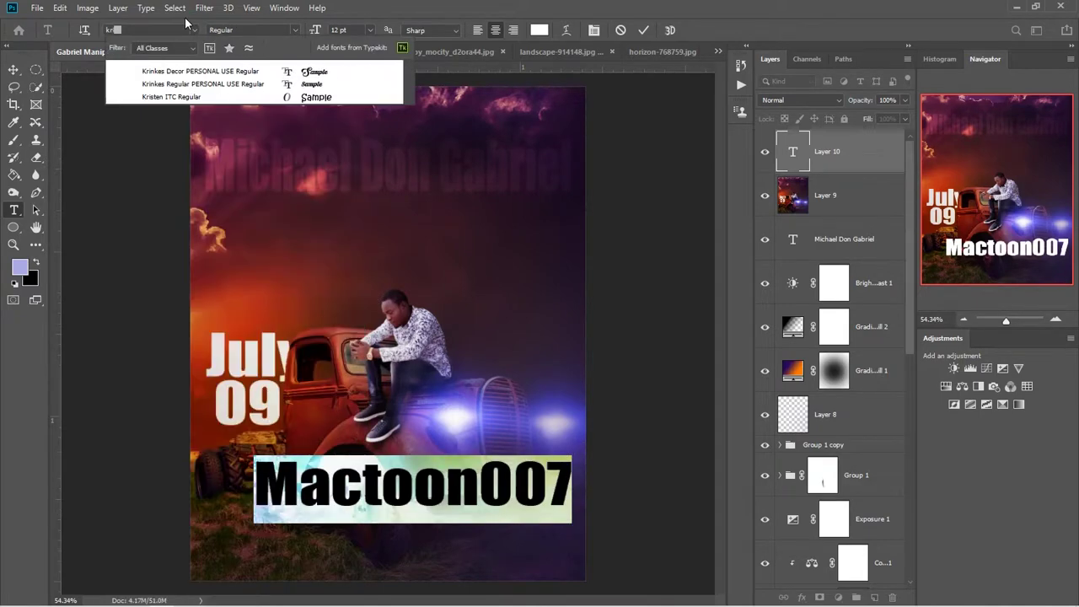
pyautogui.write('n')
pyautogui.press('Down')
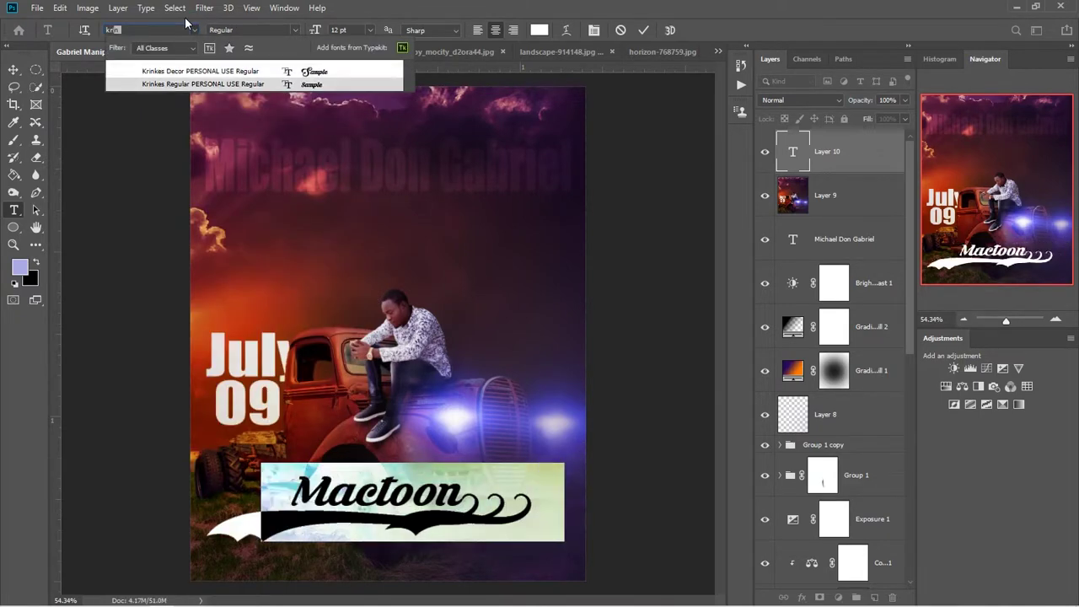
pyautogui.press('Up')
pyautogui.press('Return')
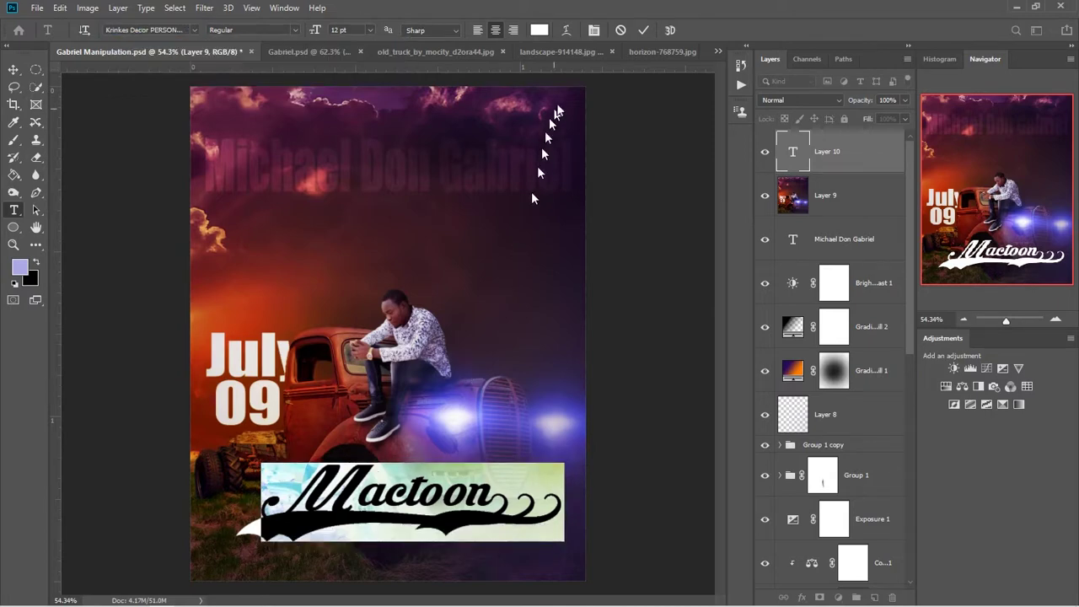
pyautogui.click(641, 31)
# Scale the signature to about 13% and tilt it into the bottom-right corner.
pyautogui.hotkey('ctrl', 't')
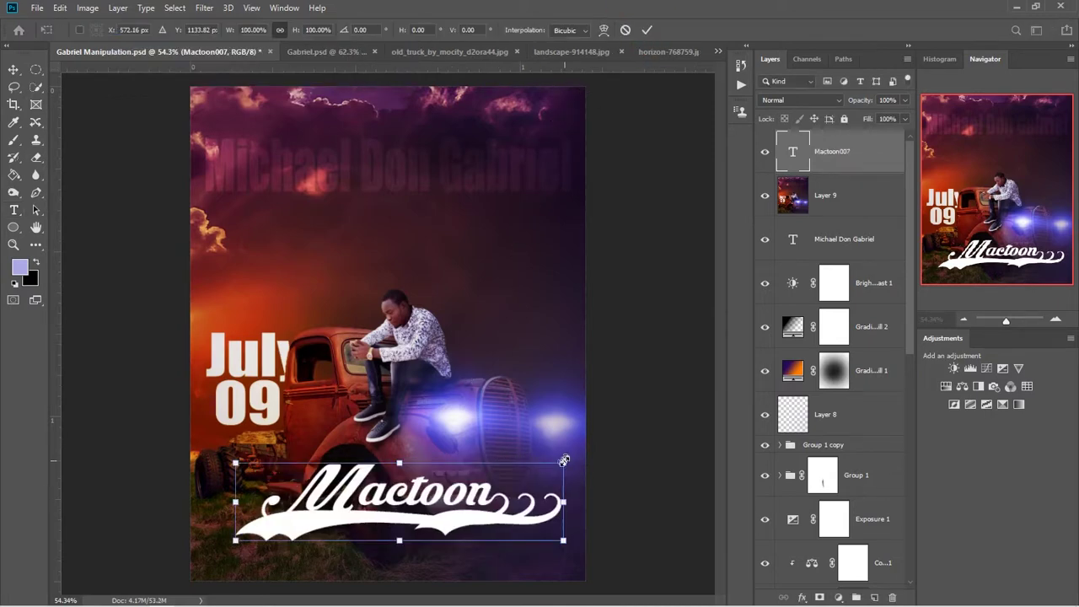
pyautogui.moveTo(564, 462)
pyautogui.mouseDown()
pyautogui.moveTo(547, 525)
pyautogui.moveTo(554, 559)
pyautogui.moveTo(584, 564)
pyautogui.moveTo(564, 539)
pyautogui.moveTo(558, 562)
pyautogui.mouseUp()
pyautogui.press('Return')
pyautogui.press('v')
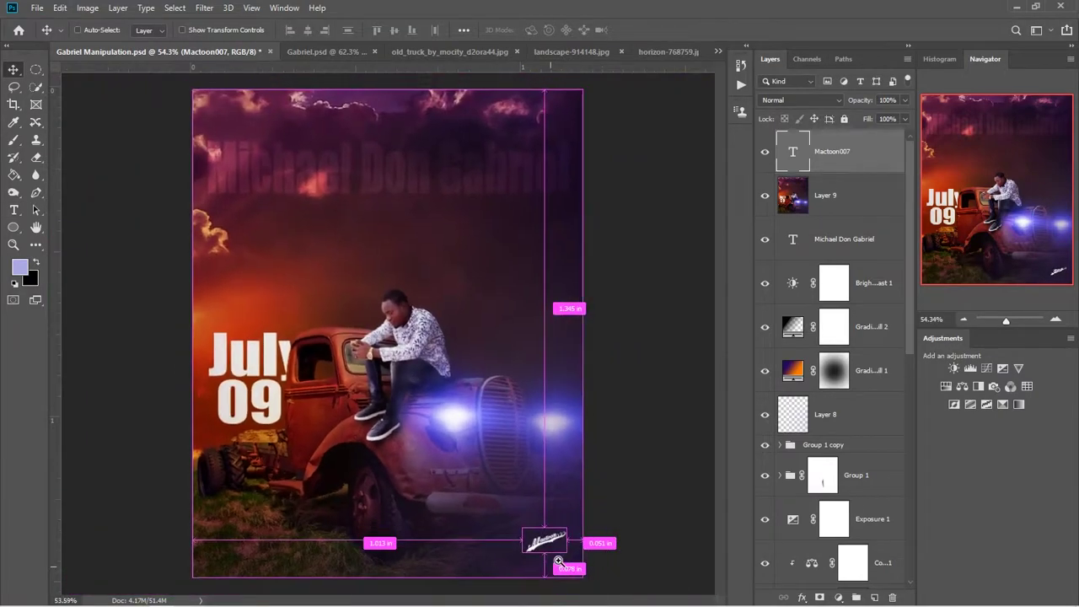